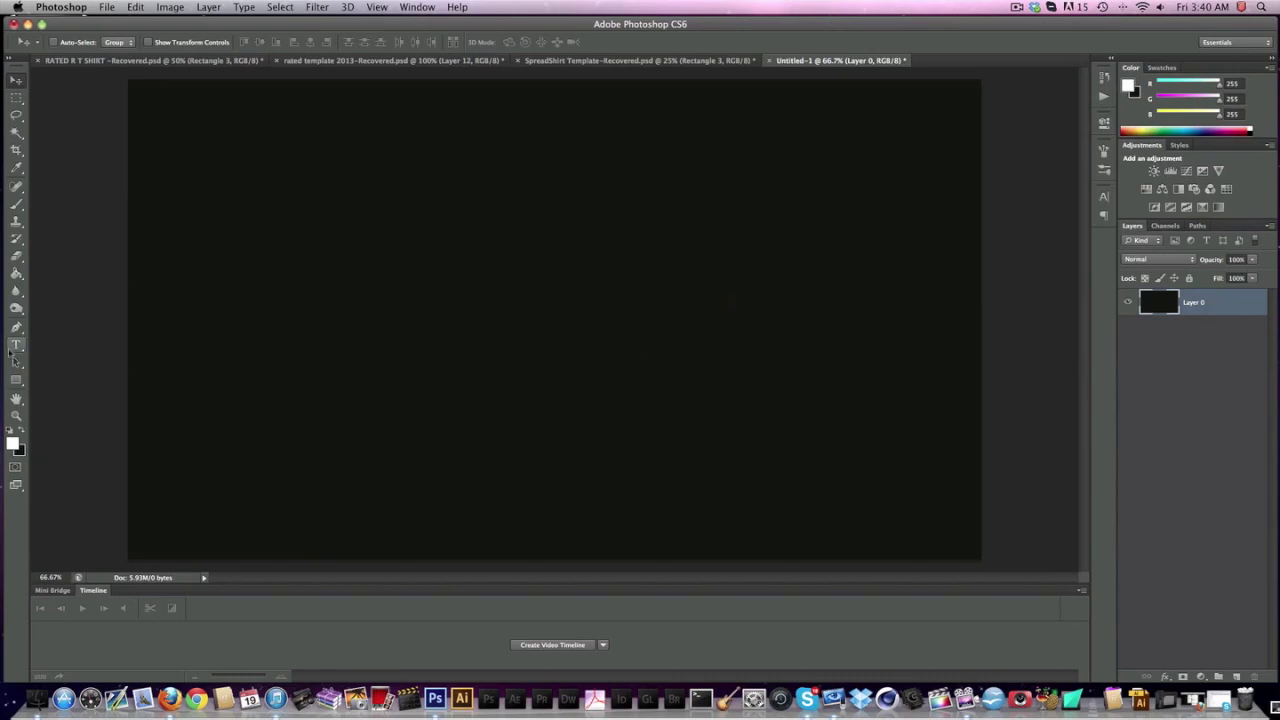
- Activate the Type tool and choose the October Guard font for the new text
left_click(9, 350)
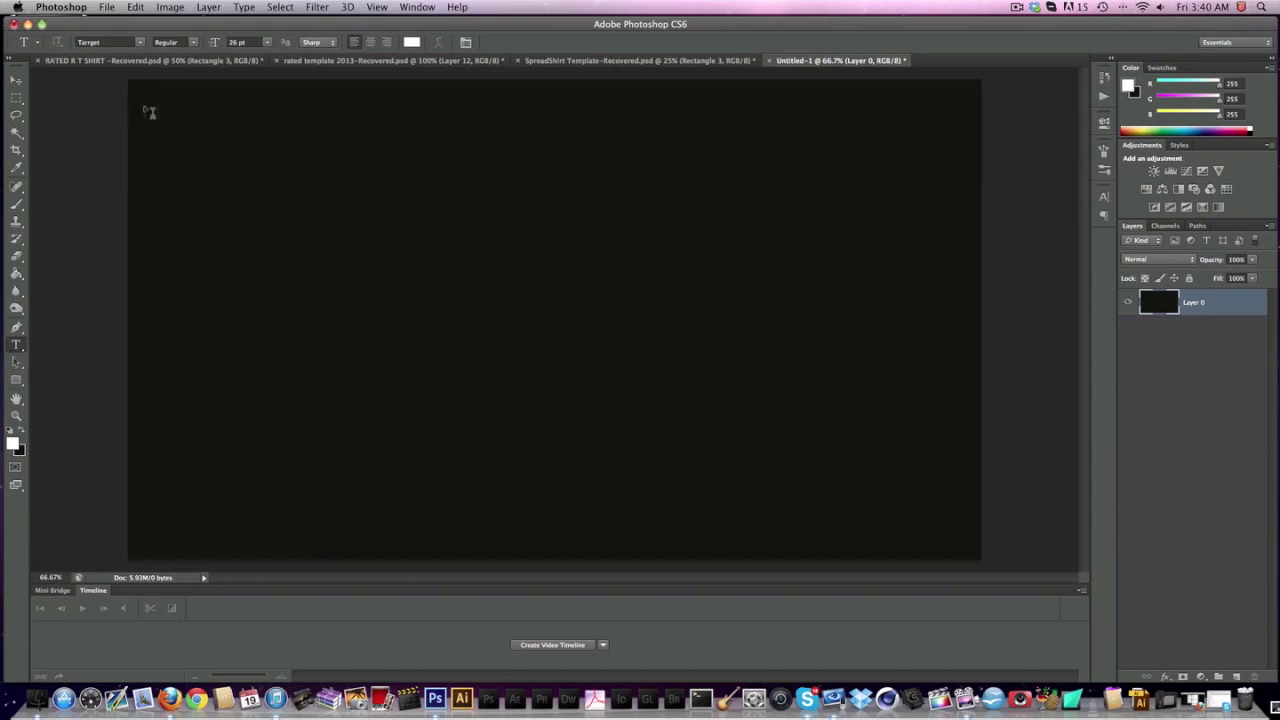
left_click(139, 44)
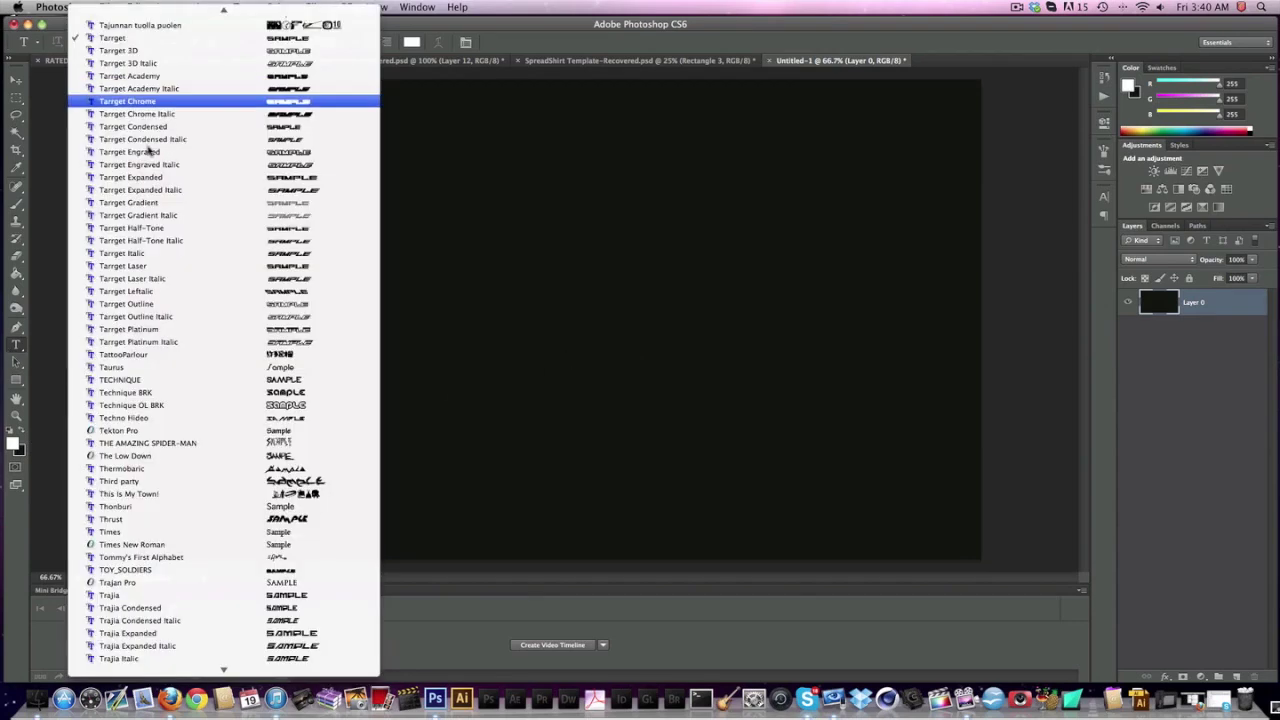
scroll(168, 245, "up", 5)
scroll(168, 245, "up", 10)
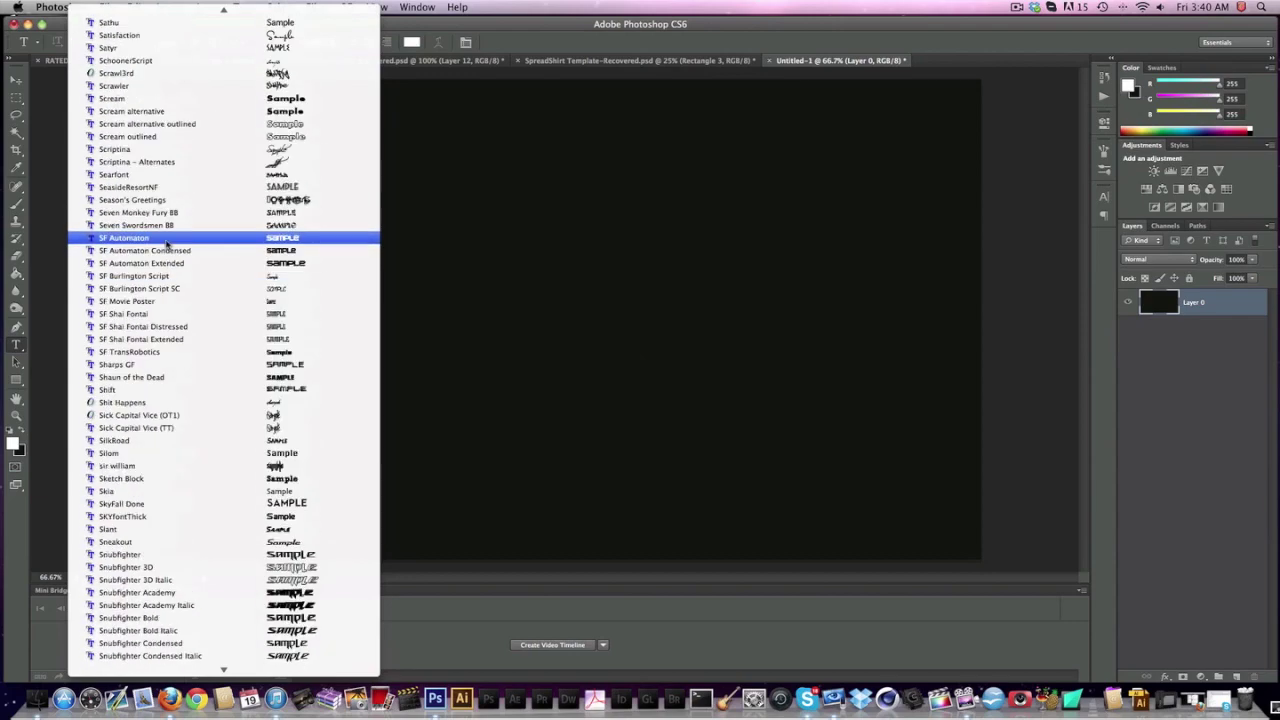
scroll(214, 251, "up", 10)
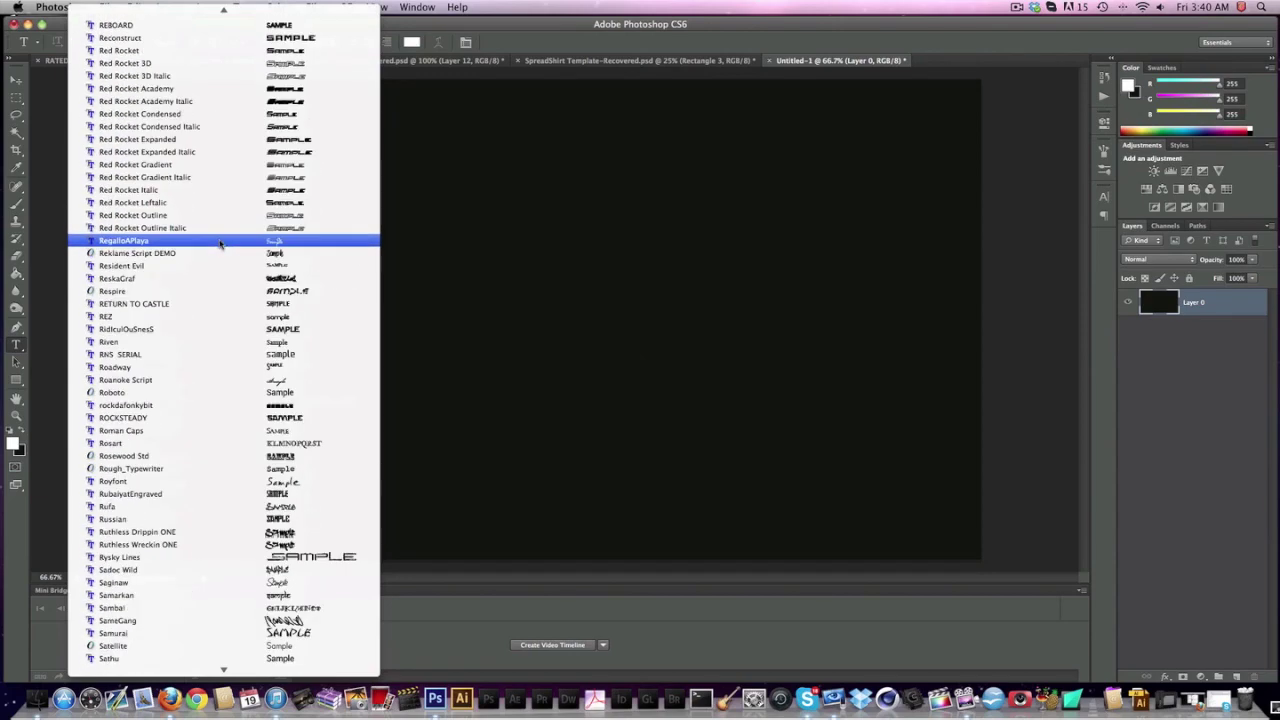
scroll(220, 244, "up", 10)
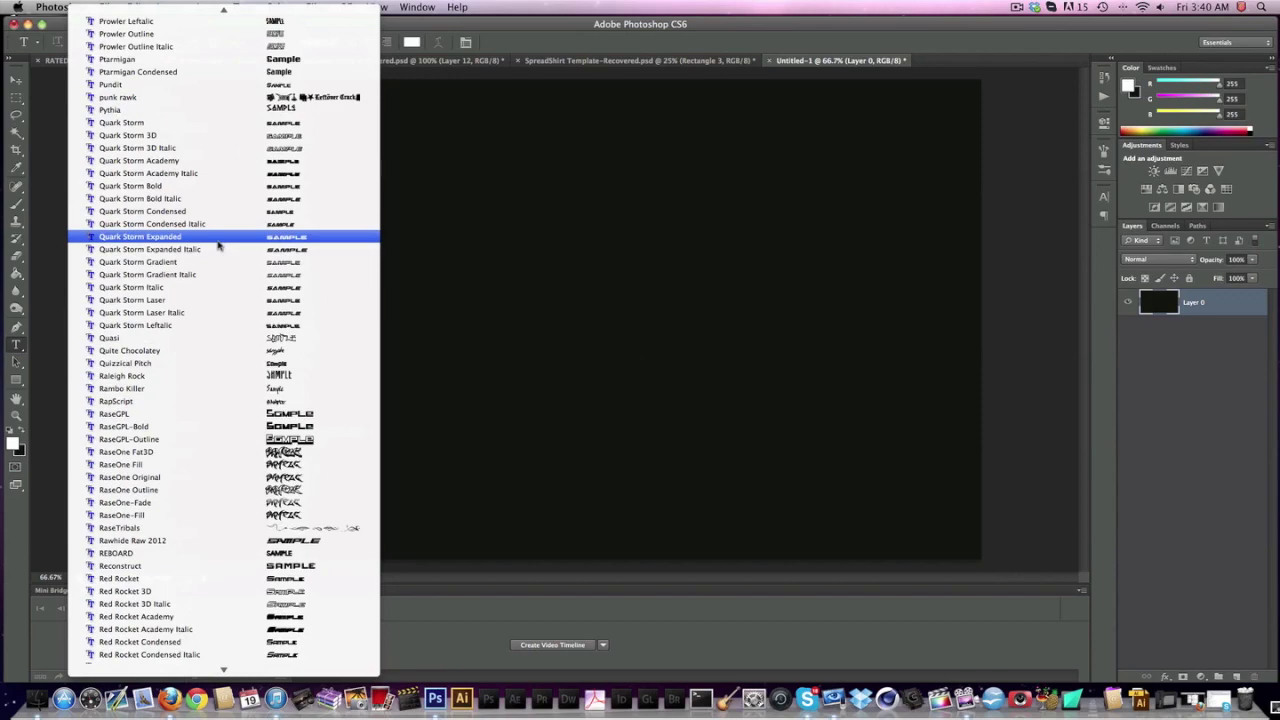
scroll(218, 245, "up", 5)
scroll(218, 246, "up", 15)
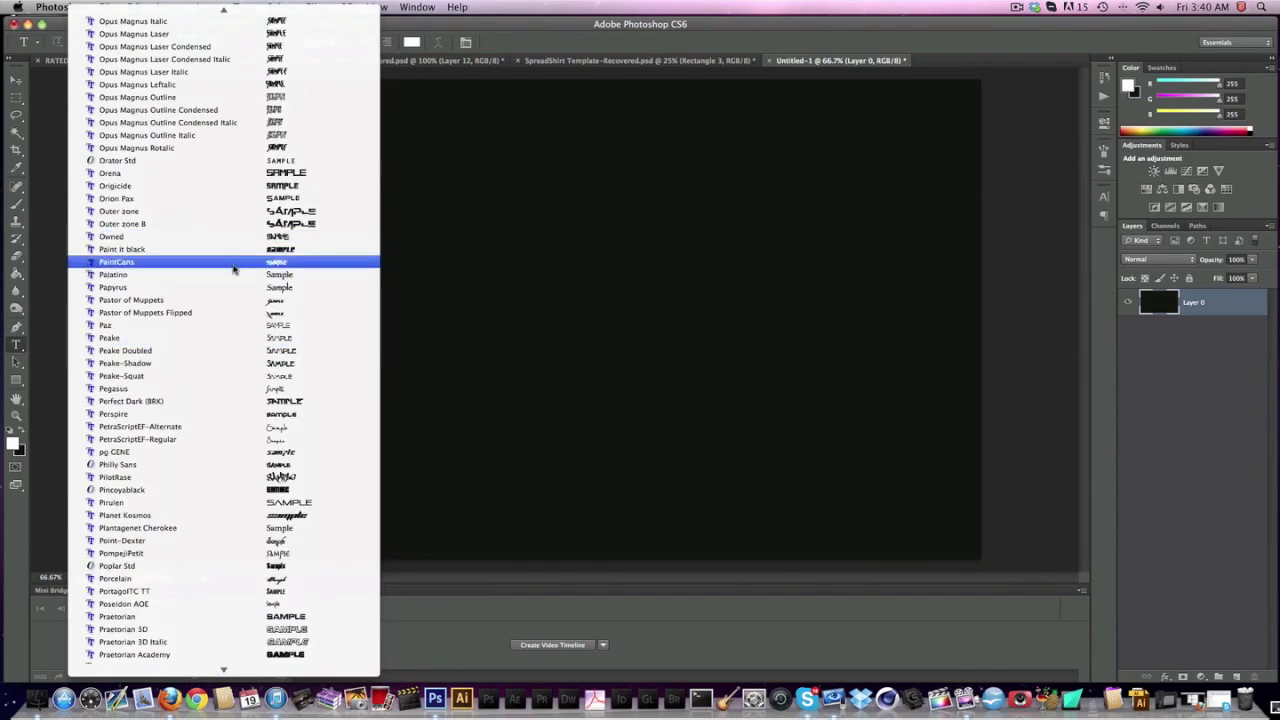
scroll(233, 268, "up", 6)
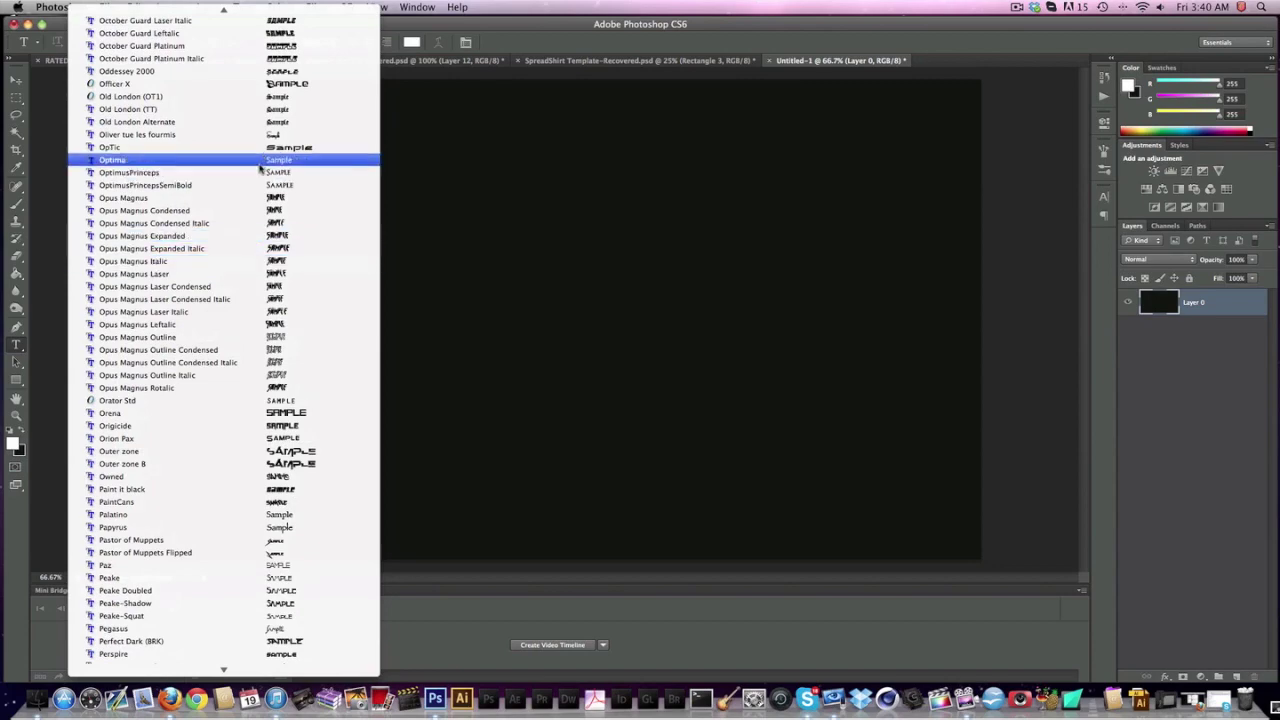
scroll(258, 170, "up", 12)
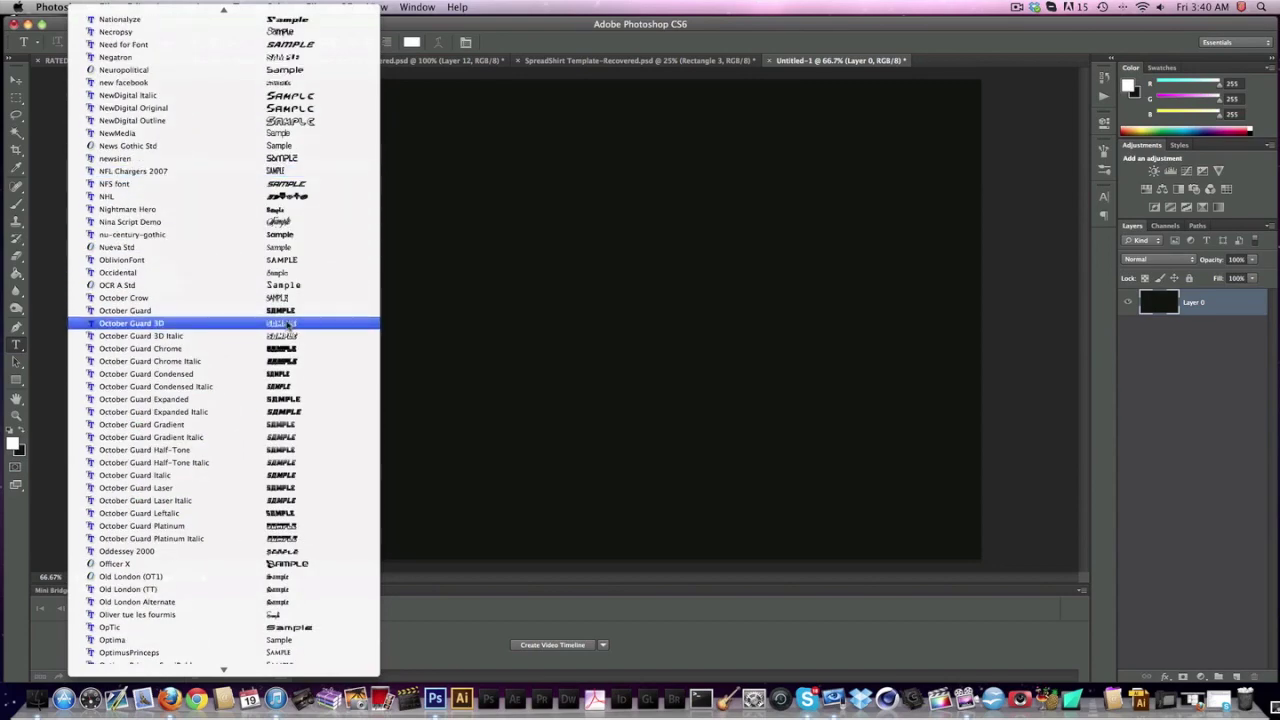
left_click(285, 313)
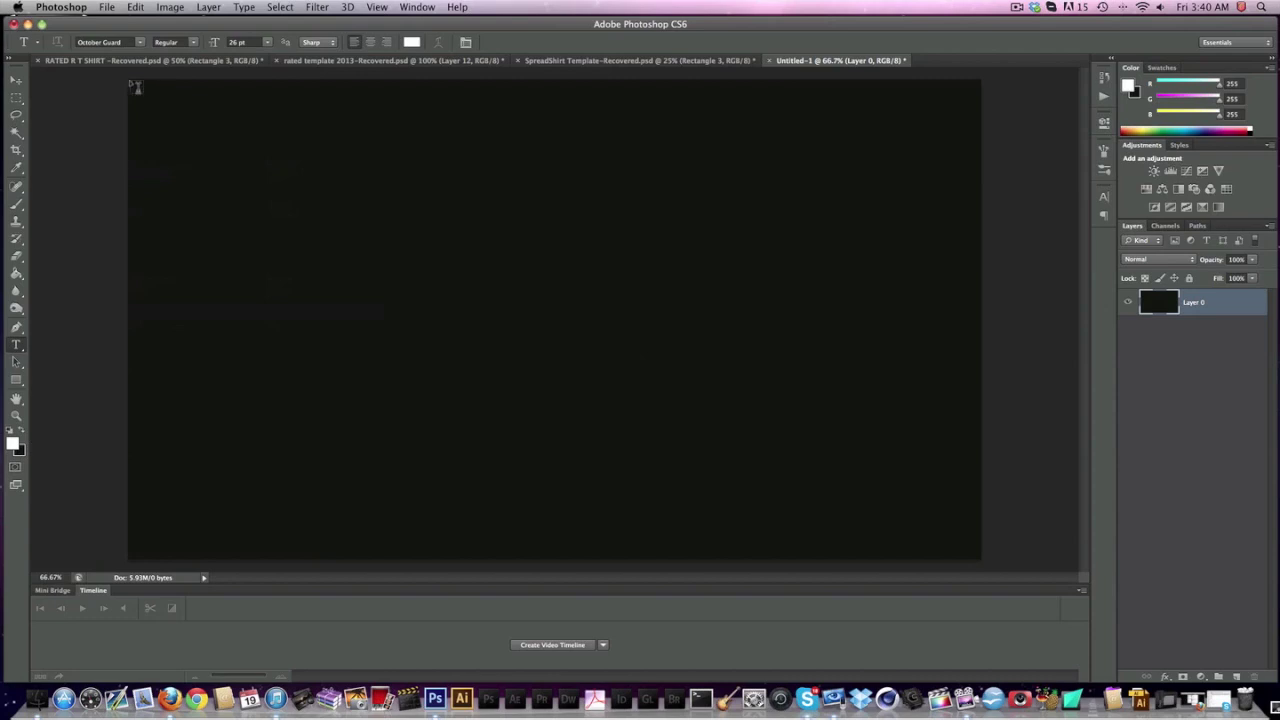
- Draw a large text box over the canvas at 72 pt, shift it toward the canvas centre and enter the text RATED
left_click_drag(130, 81, 924, 390)
left_click(267, 42)
left_click(258, 181)
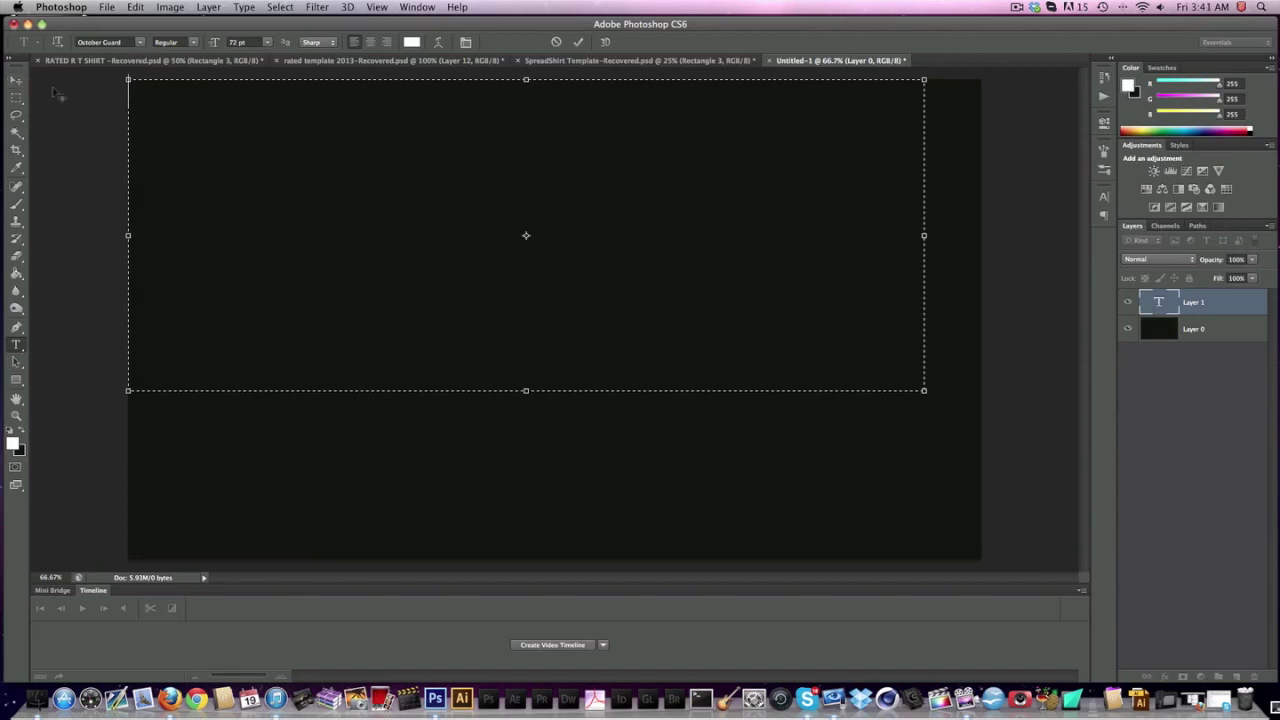
left_click_drag(62, 95, 164, 179)
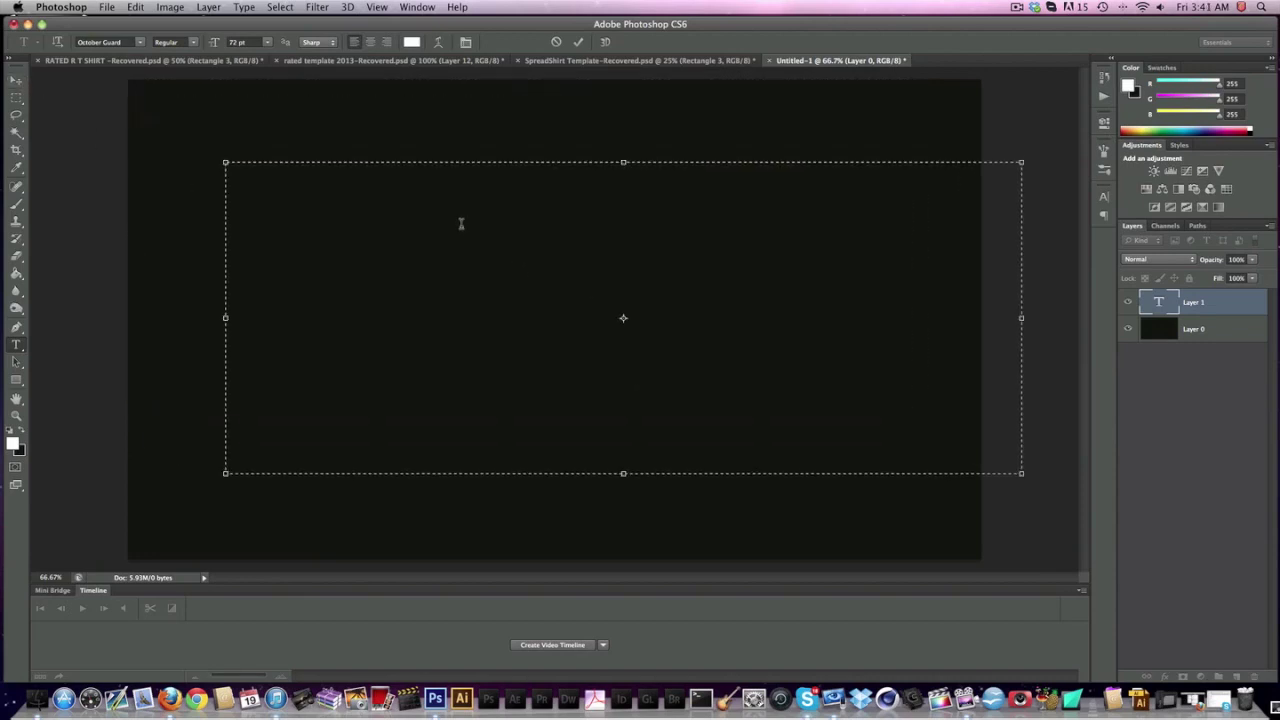
type("RATED")
- Select all of the RATED text and set its font size to 150 pt
key("super+a")
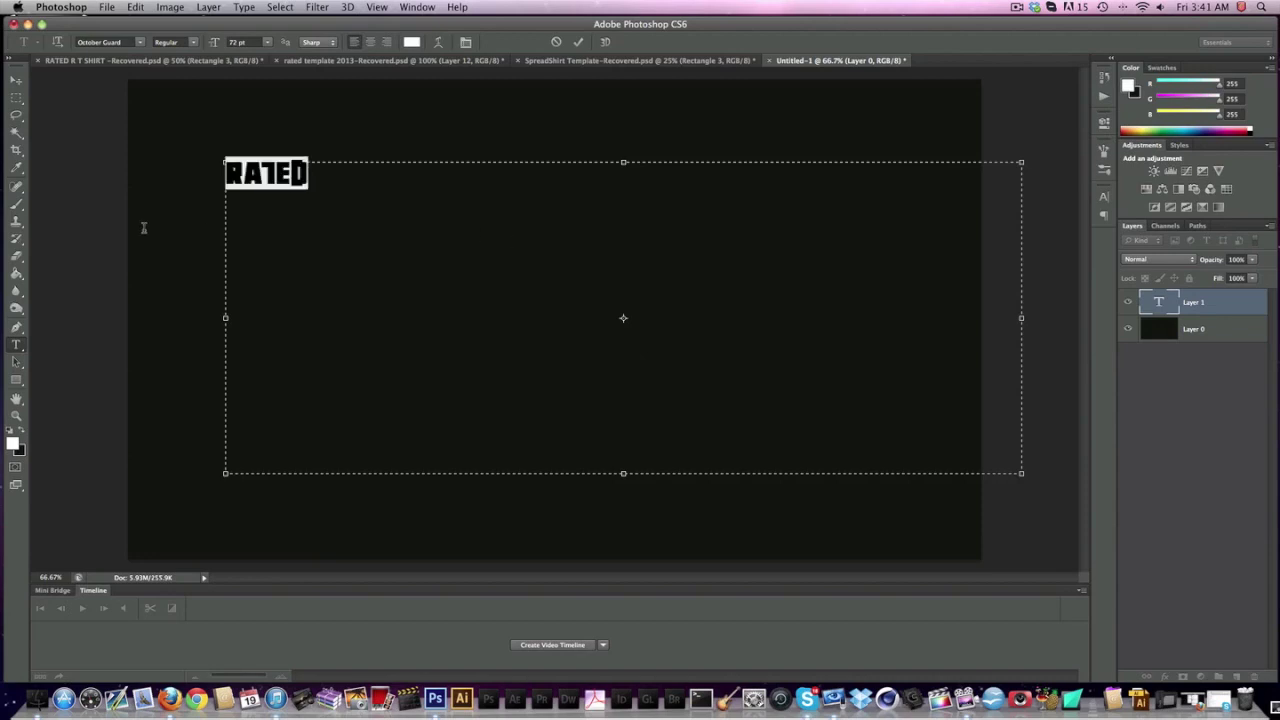
left_click(245, 42)
type("150")
key("Return")
left_click(350, 8)
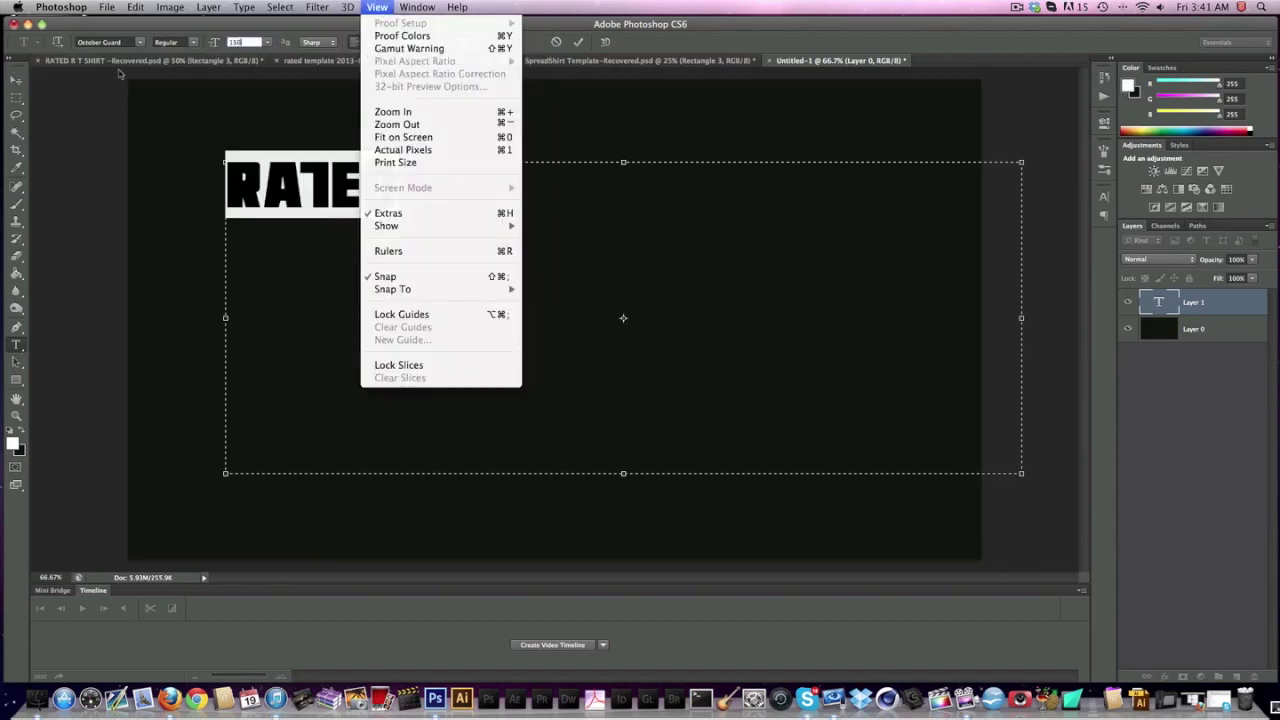
left_click(377, 7)
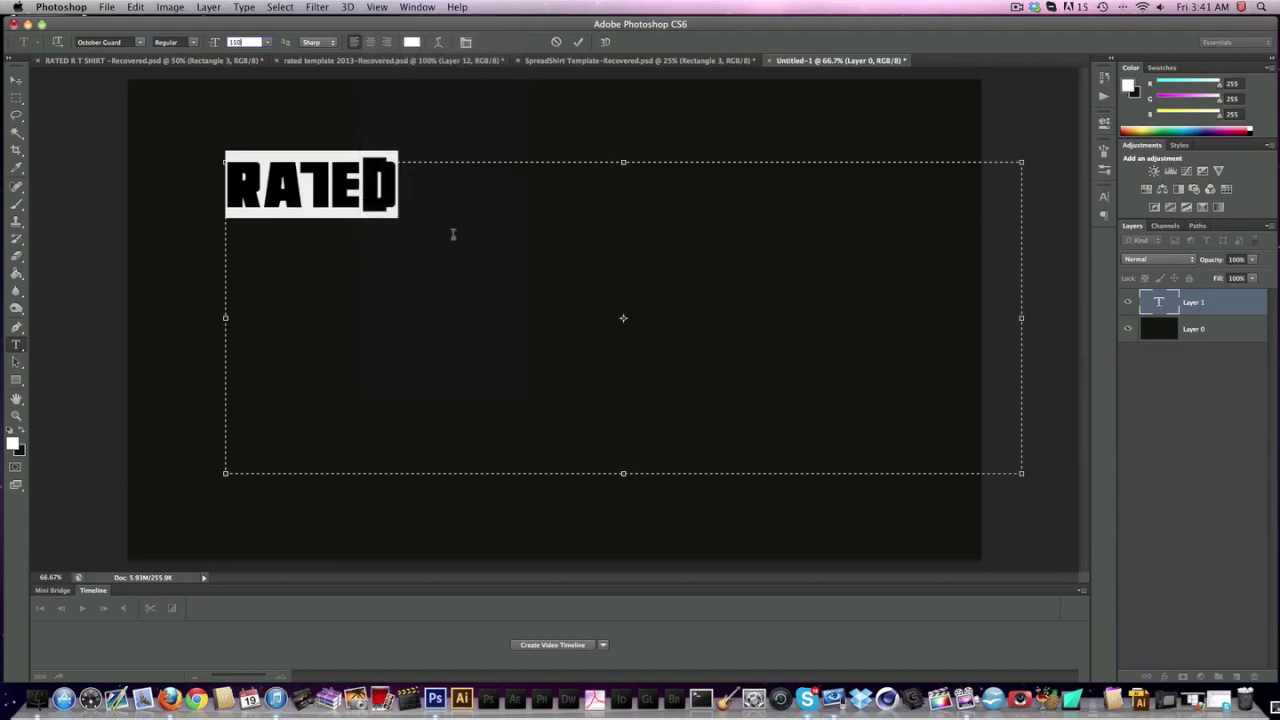
- Change the font of the RATED text to Klavika Bold Caps
left_click(140, 42)
scroll(282, 272, "up", 5)
scroll(282, 272, "up", 15)
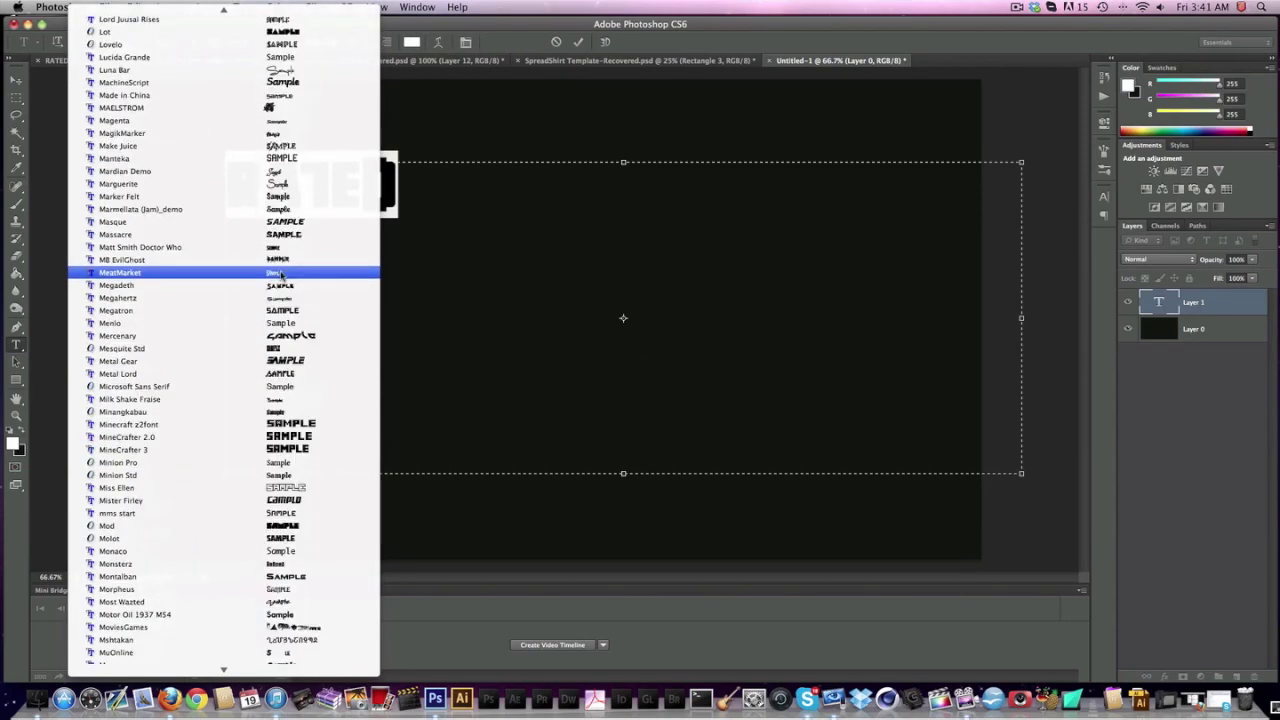
scroll(307, 390, "up", 10)
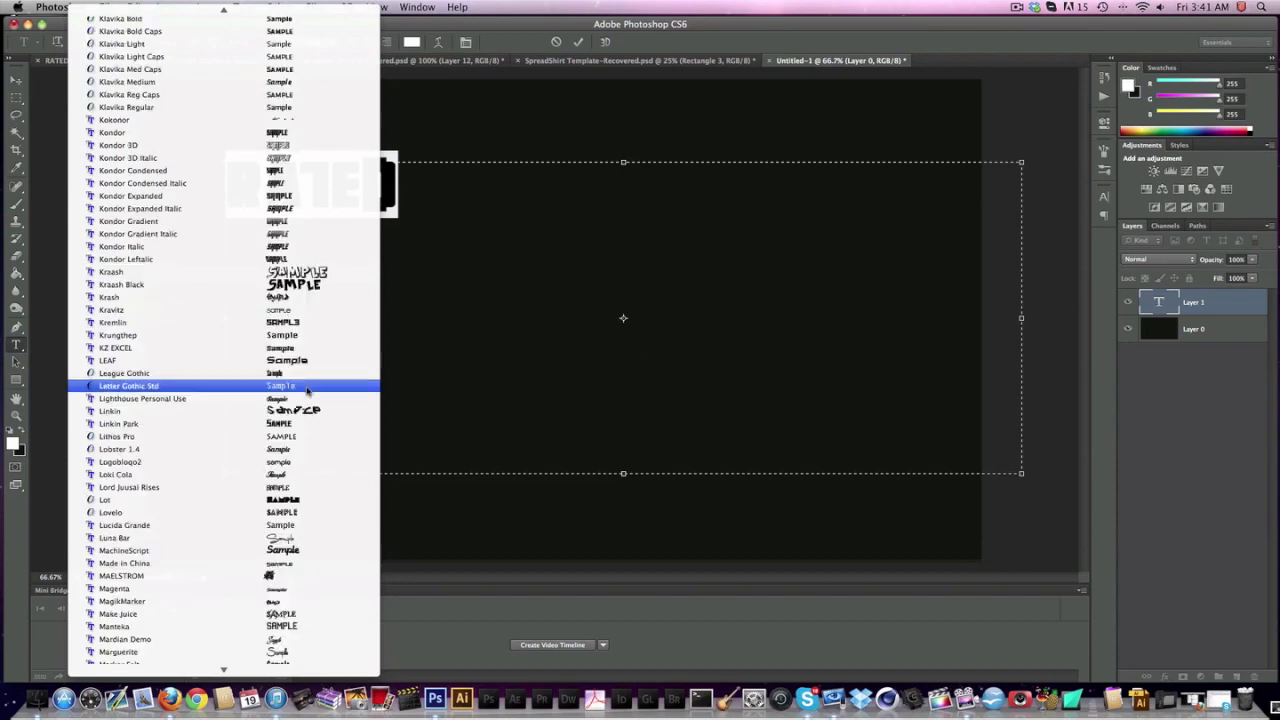
scroll(303, 391, "down", 15)
scroll(299, 392, "up", 10)
scroll(299, 392, "up", 20)
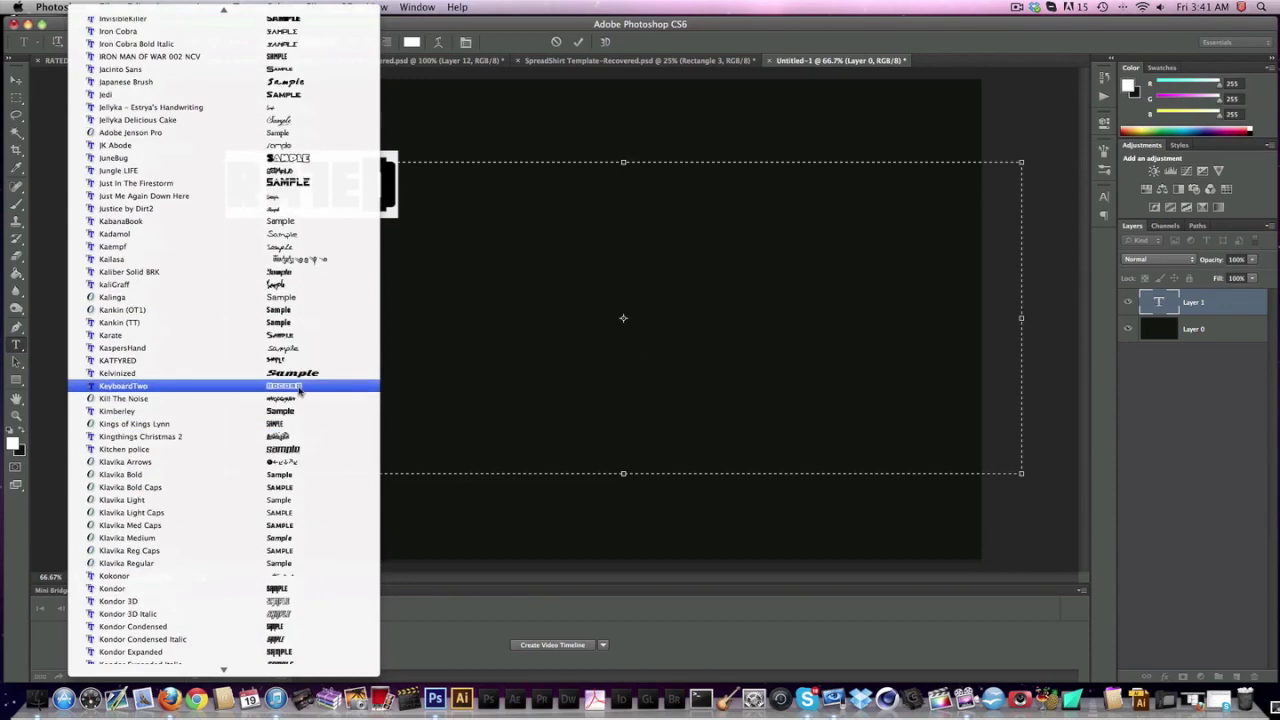
scroll(299, 392, "up", 20)
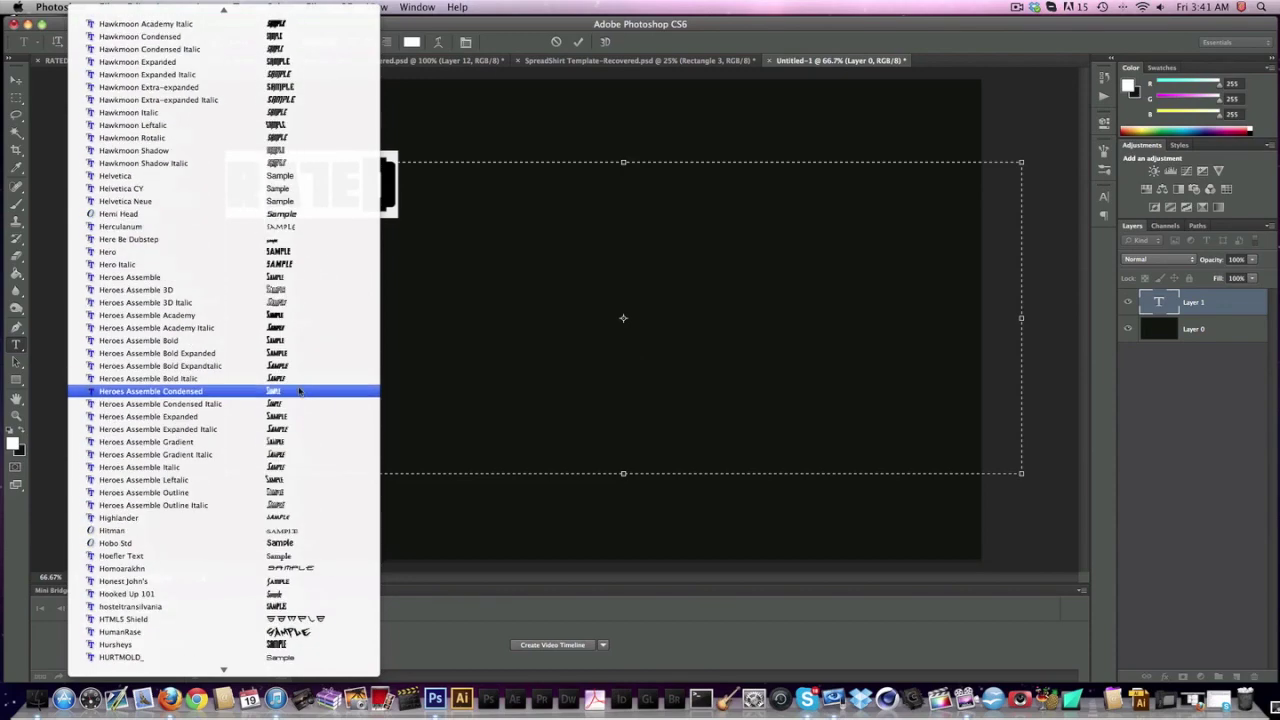
scroll(299, 391, "up", 8)
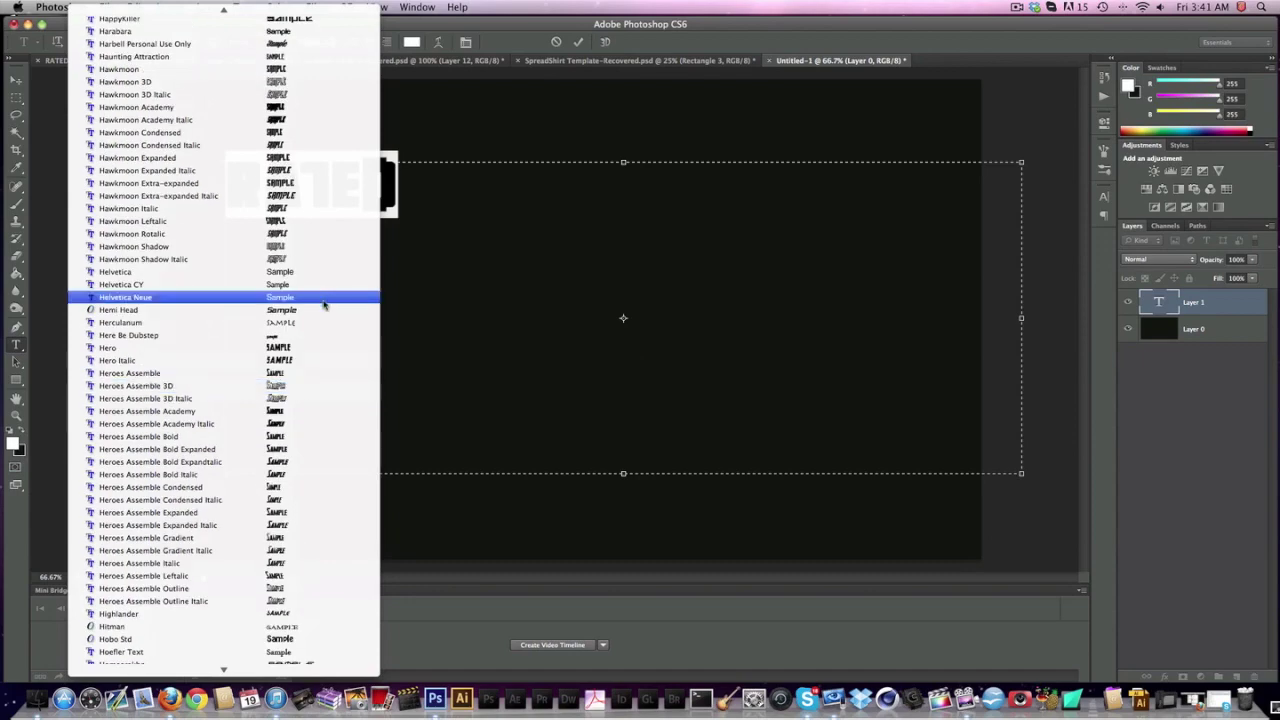
scroll(323, 304, "up", 20)
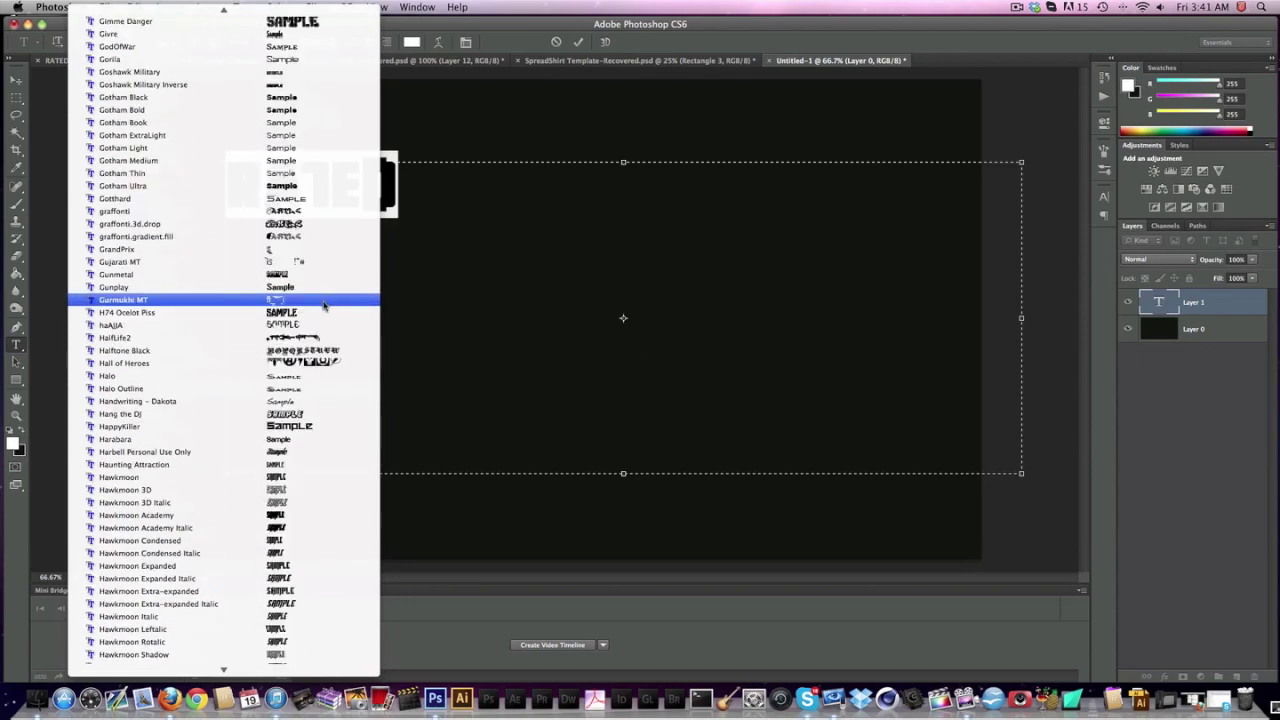
scroll(323, 304, "up", 20)
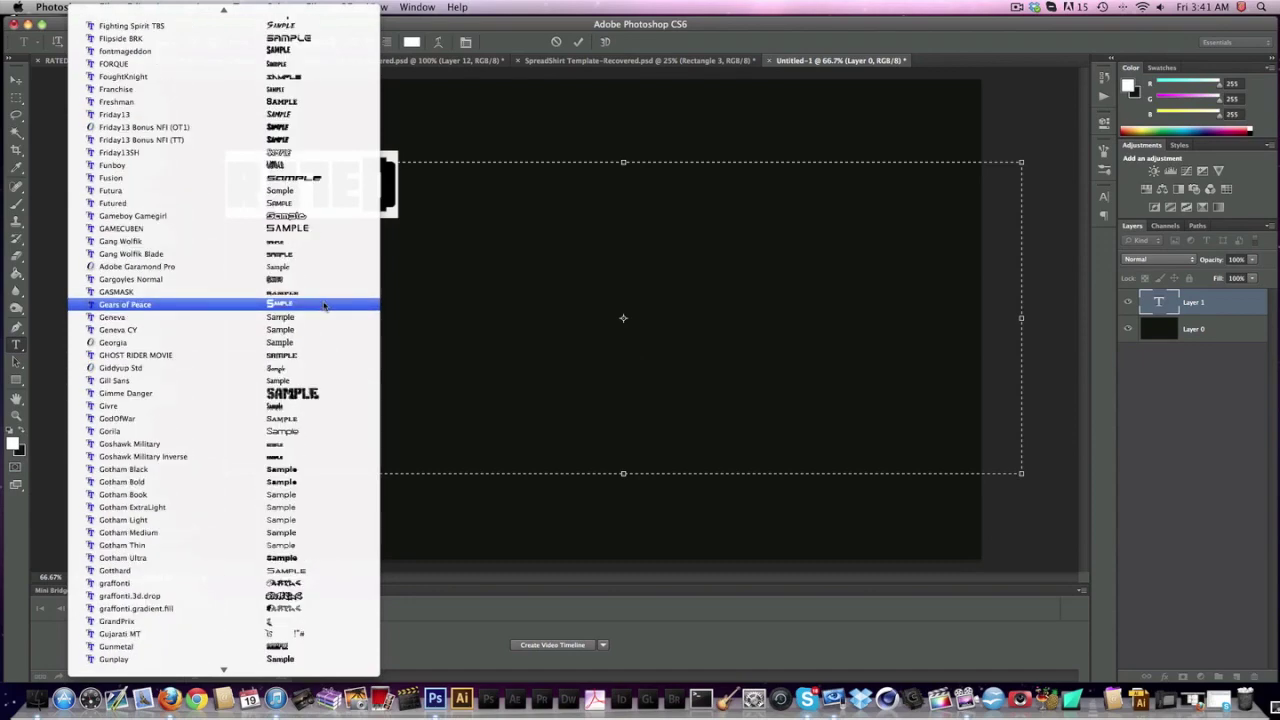
scroll(323, 304, "up", 20)
scroll(323, 304, "up", 15)
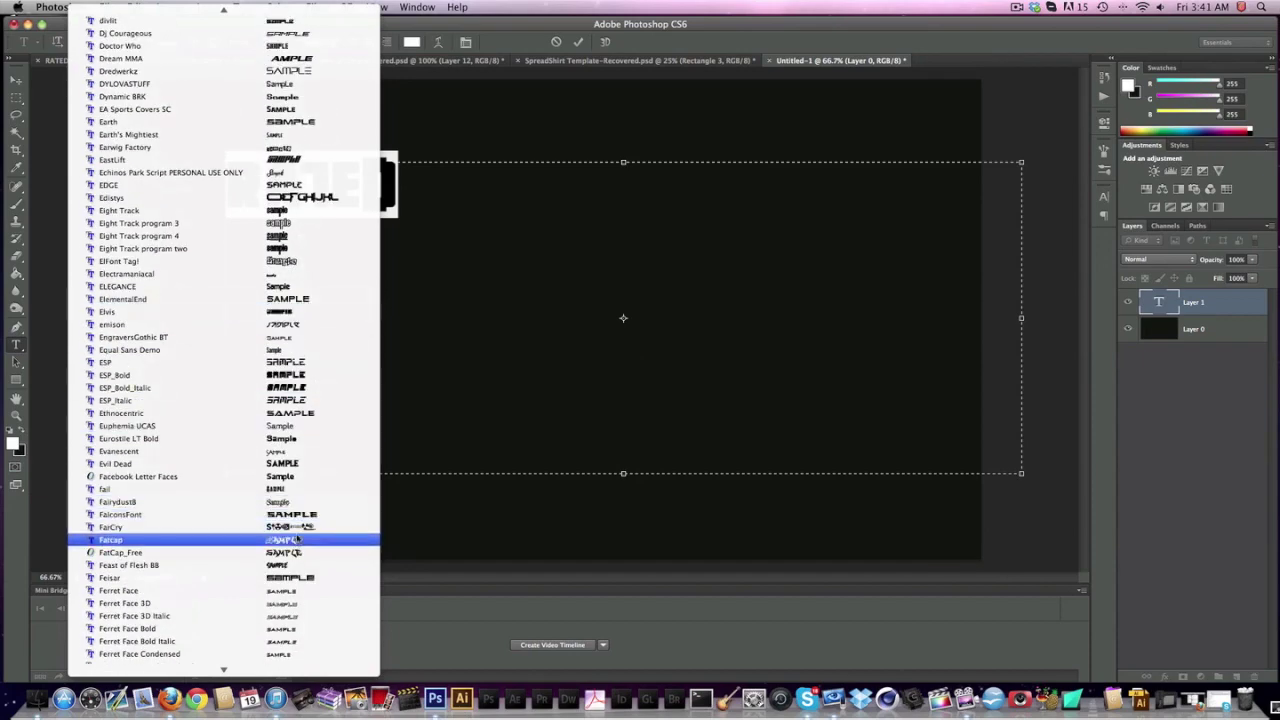
scroll(298, 530, "up", 20)
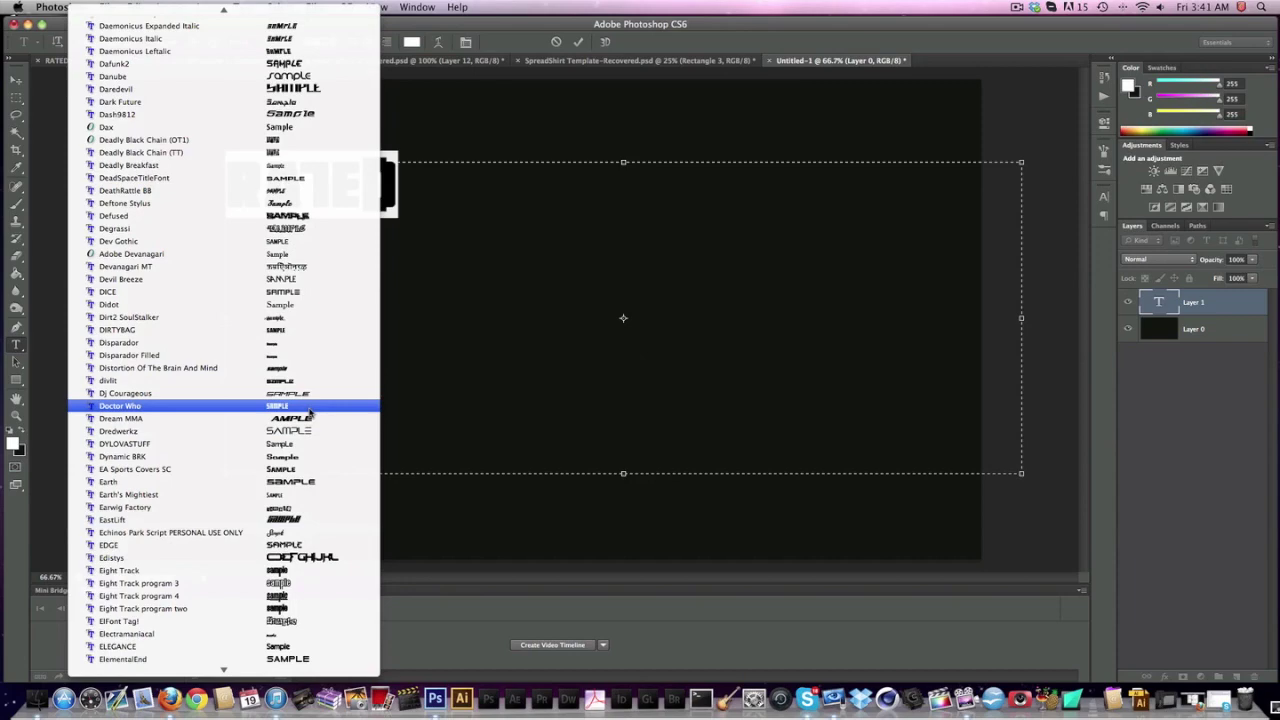
scroll(347, 322, "up", 20)
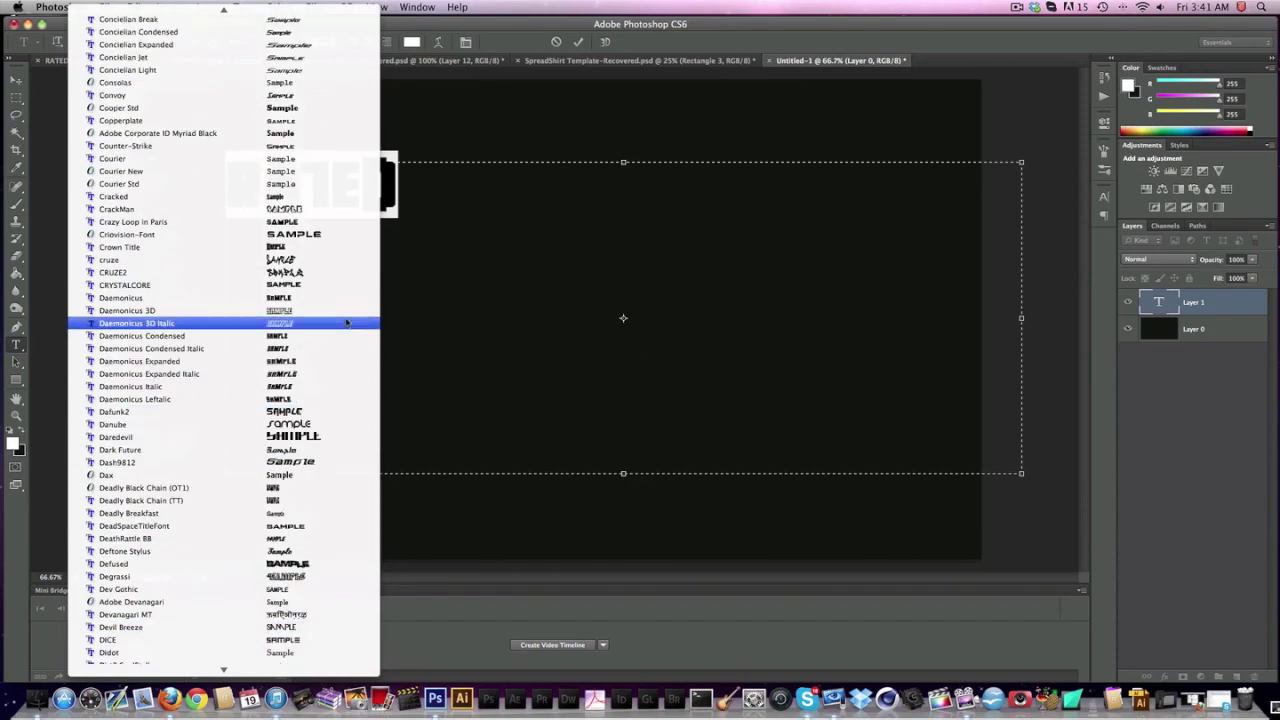
scroll(347, 322, "up", 20)
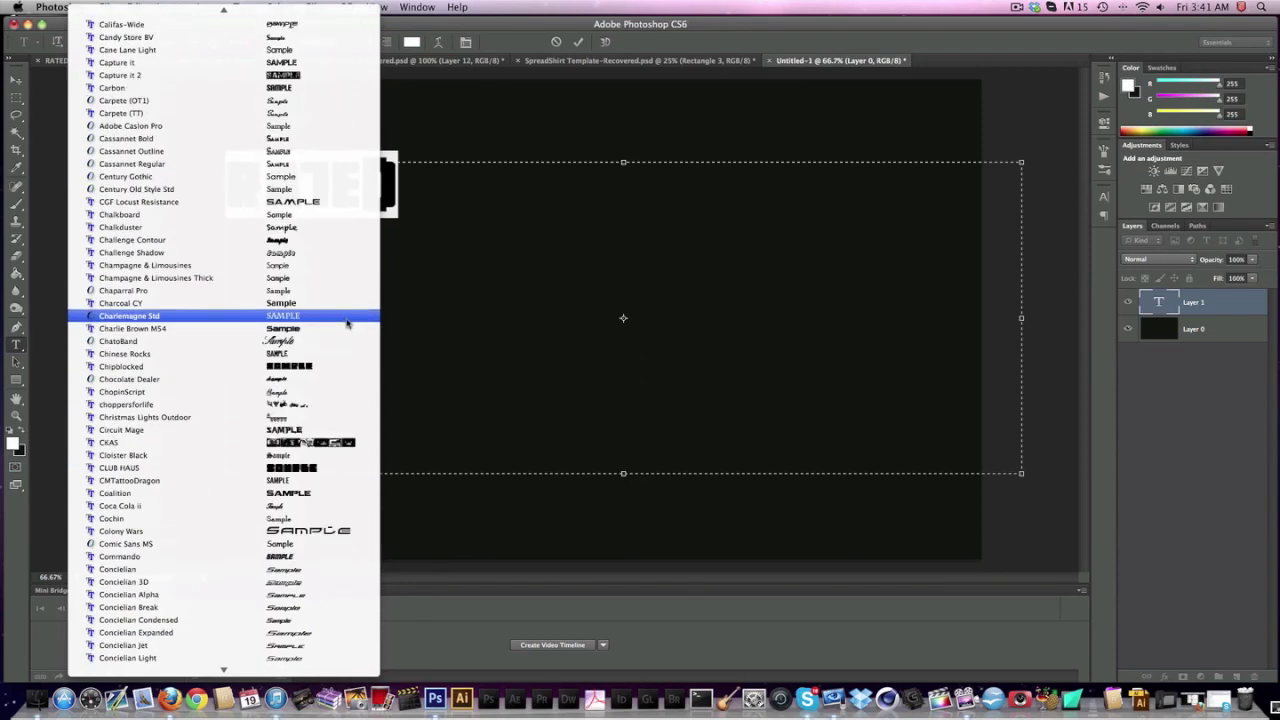
scroll(347, 322, "up", 20)
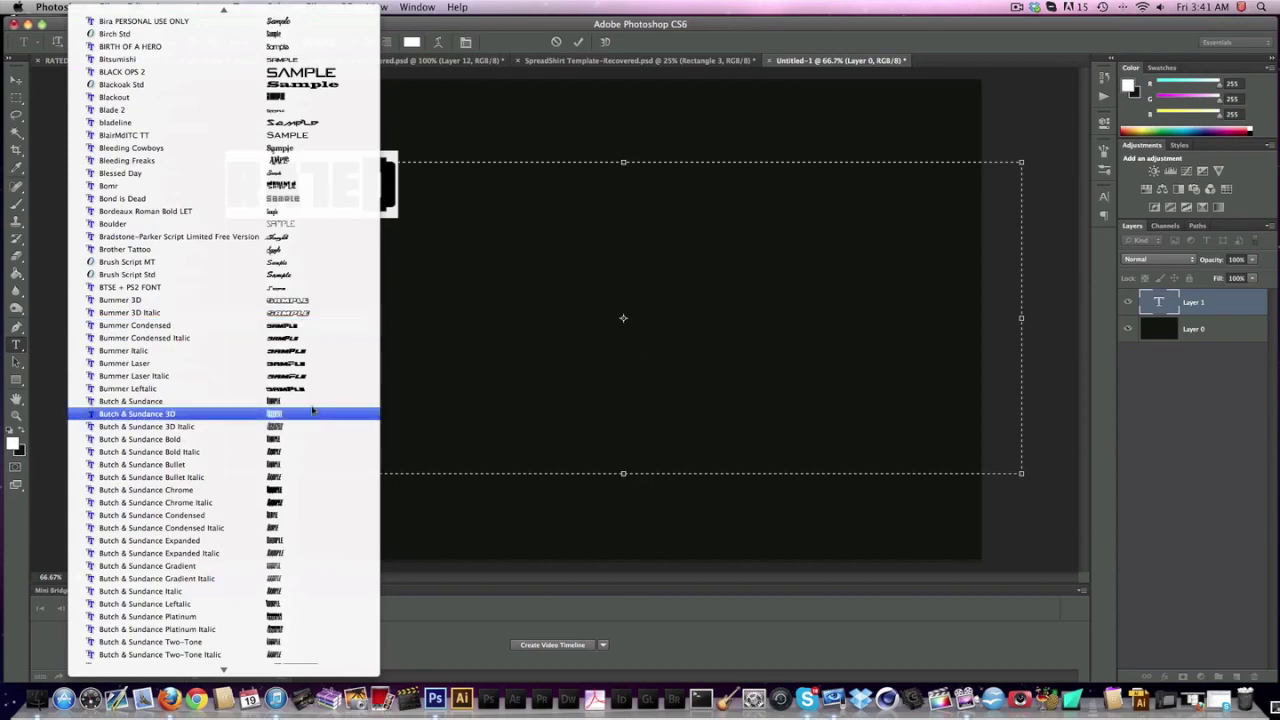
scroll(312, 409, "up", 20)
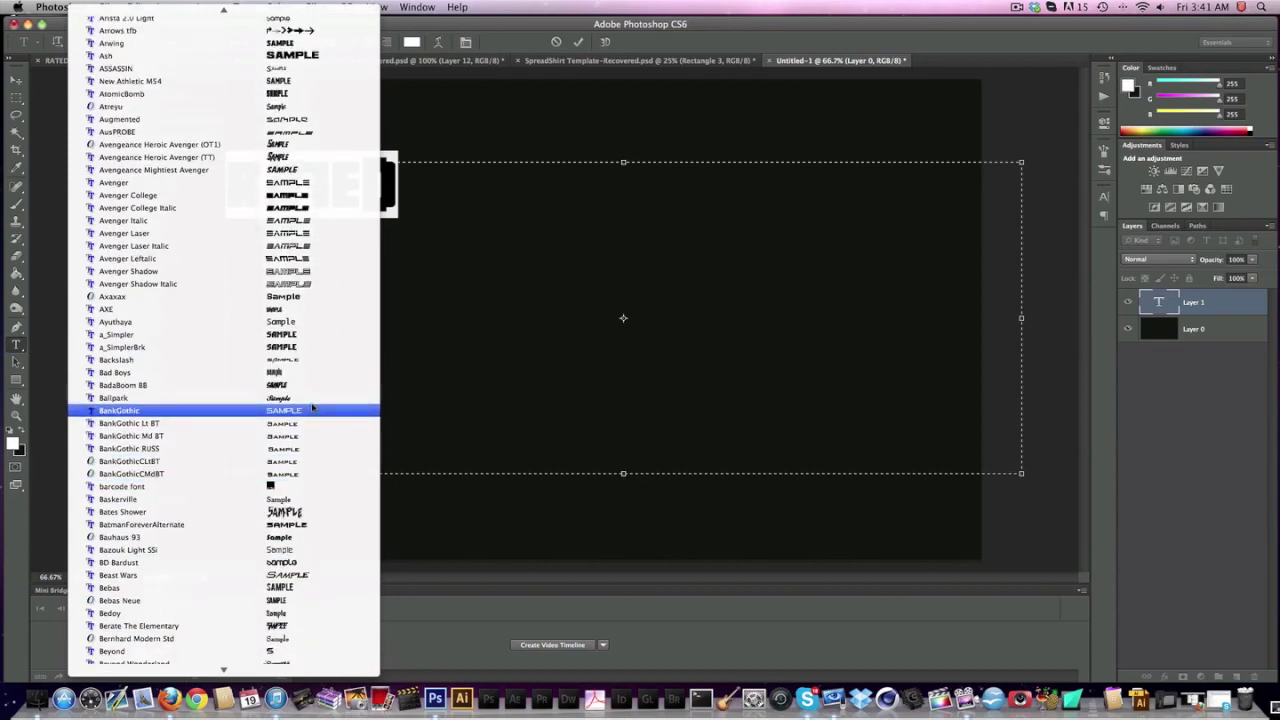
scroll(312, 408, "up", 20)
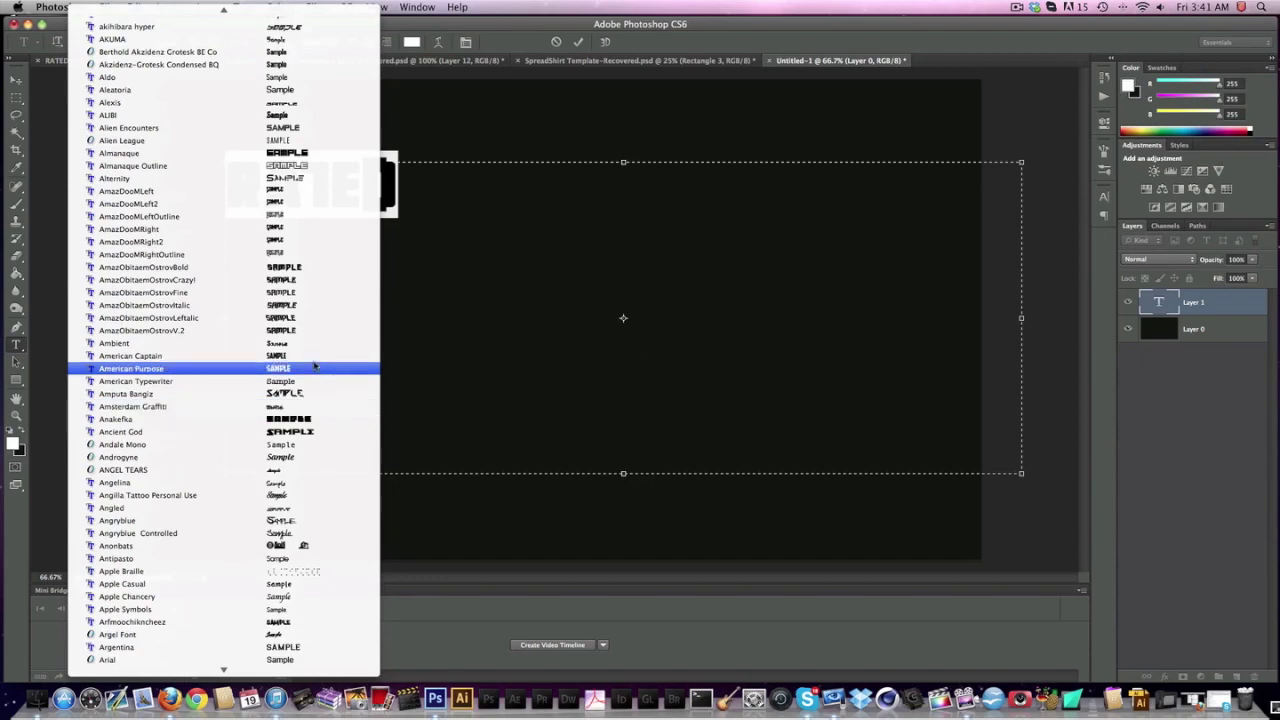
scroll(314, 367, "down", 20)
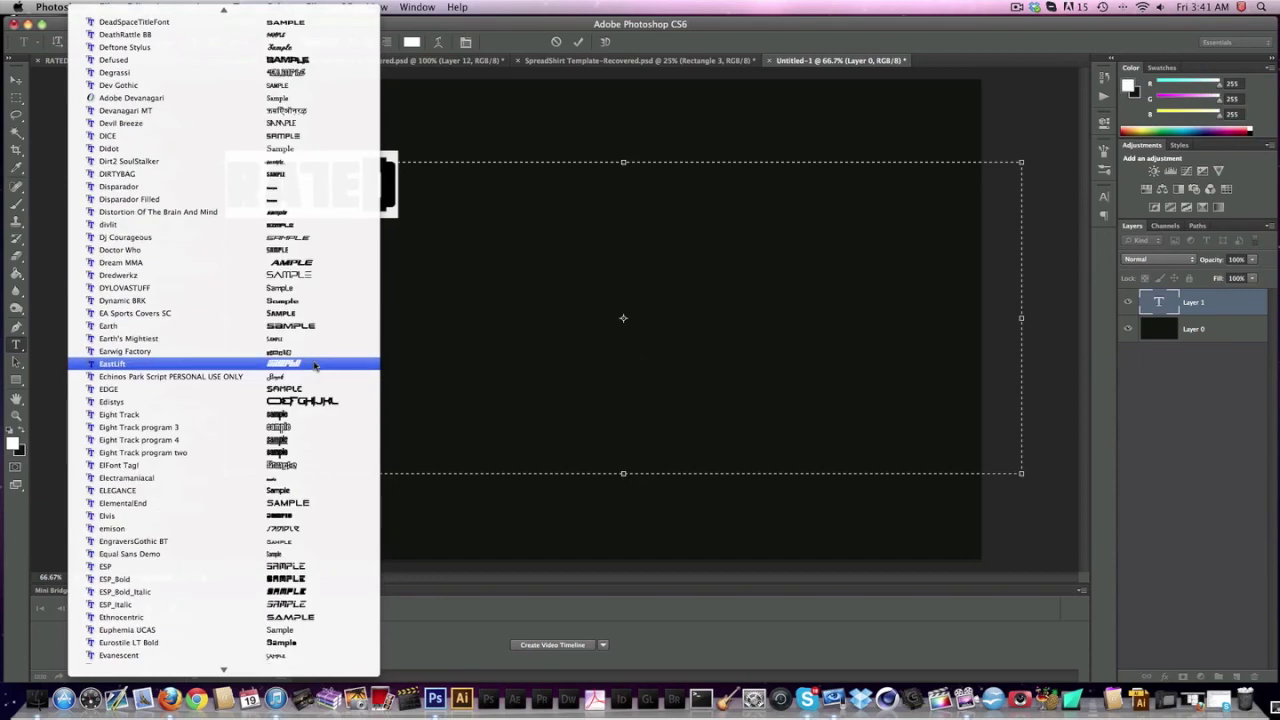
scroll(314, 366, "down", 20)
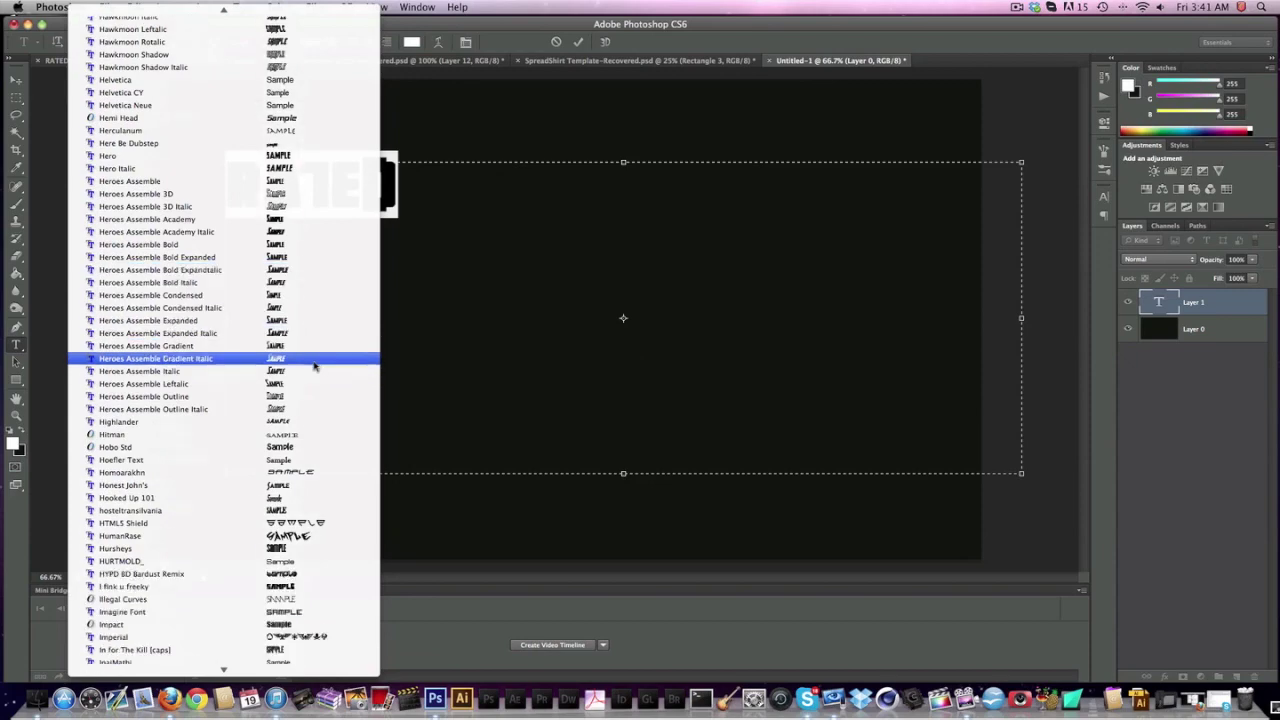
scroll(314, 366, "down", 13)
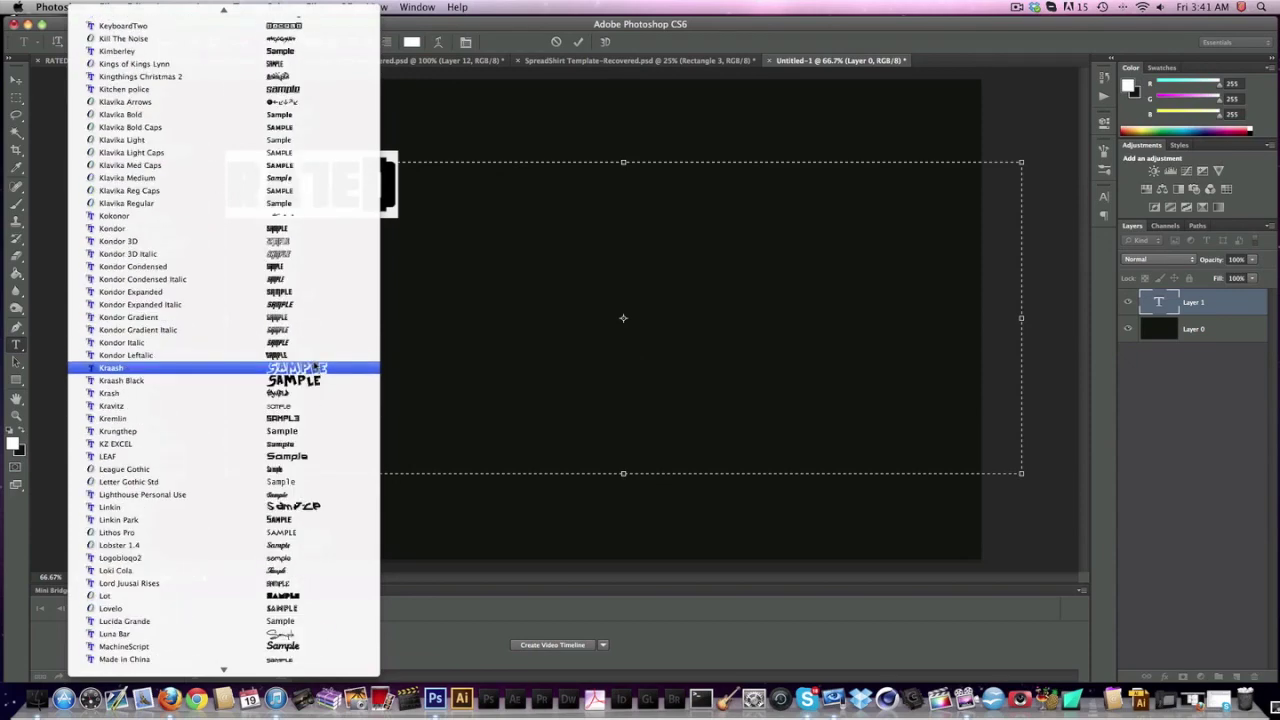
scroll(291, 122, "down", 3)
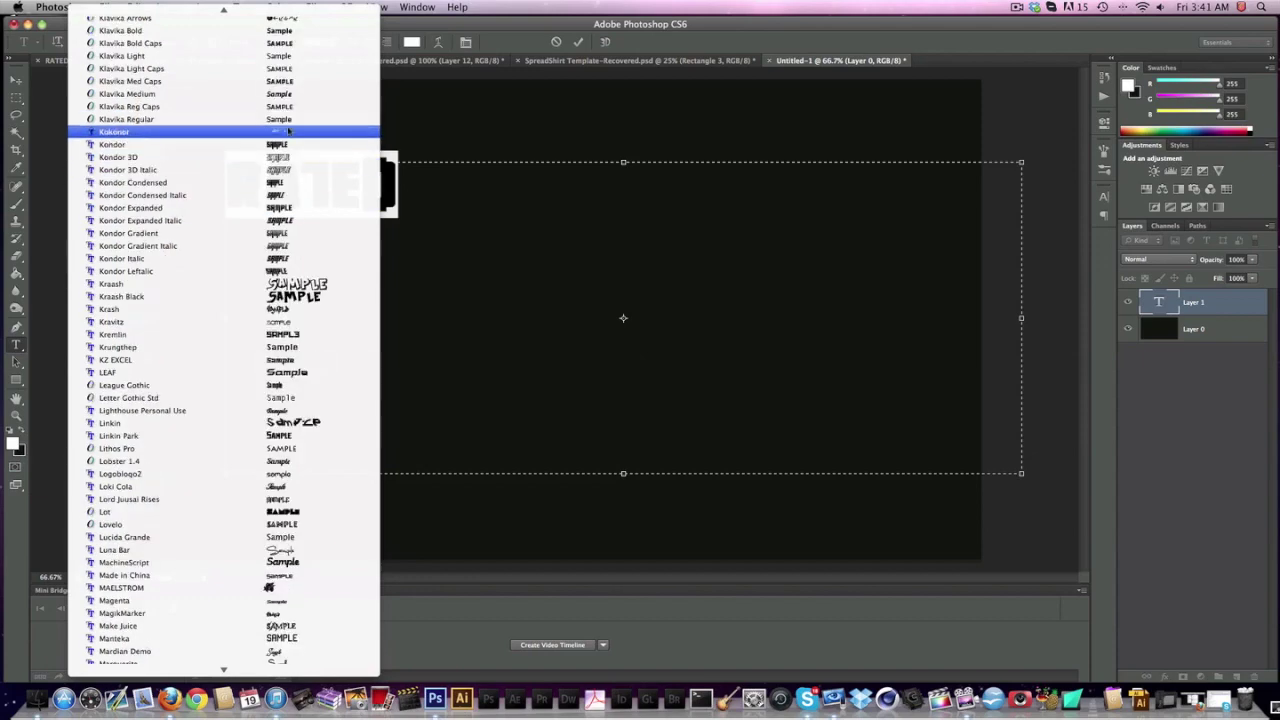
left_click(279, 45)
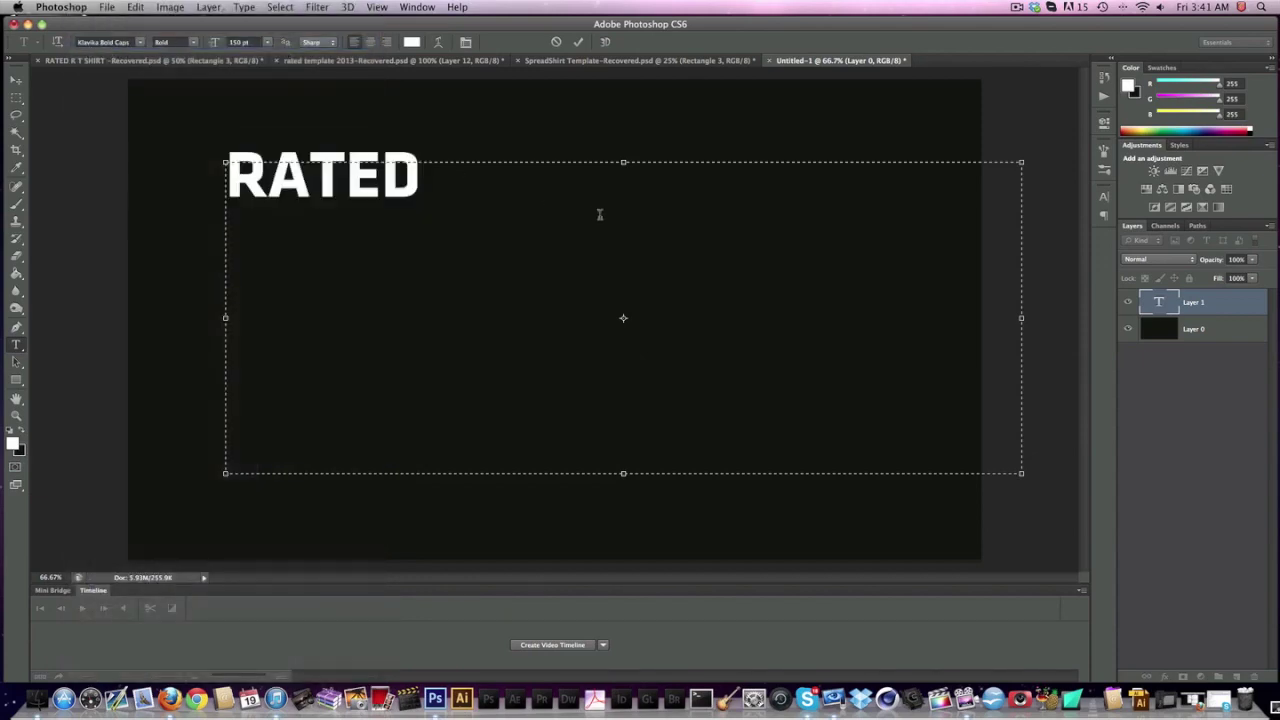
- Move the RATED text box further down and to the right, and set its font size to 250 pt
left_click_drag(125, 133, 214, 189)
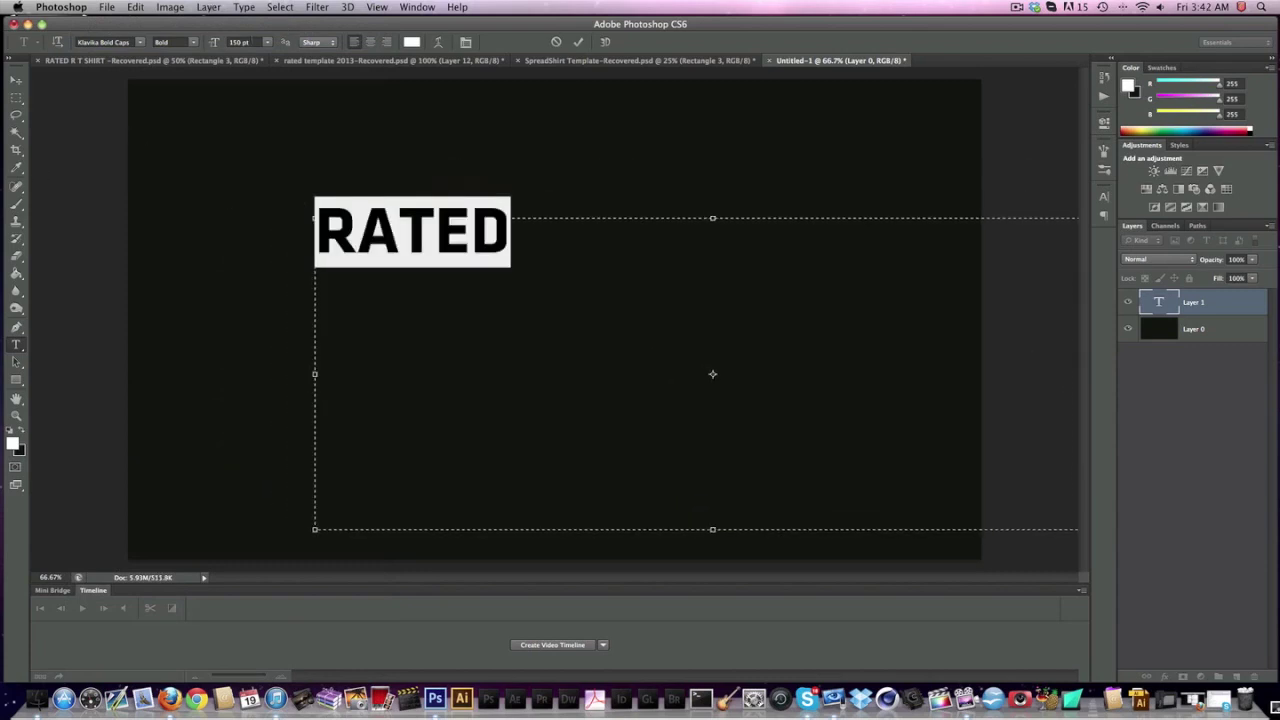
left_click_drag(251, 42, 102, 40)
type("250")
key("Return")
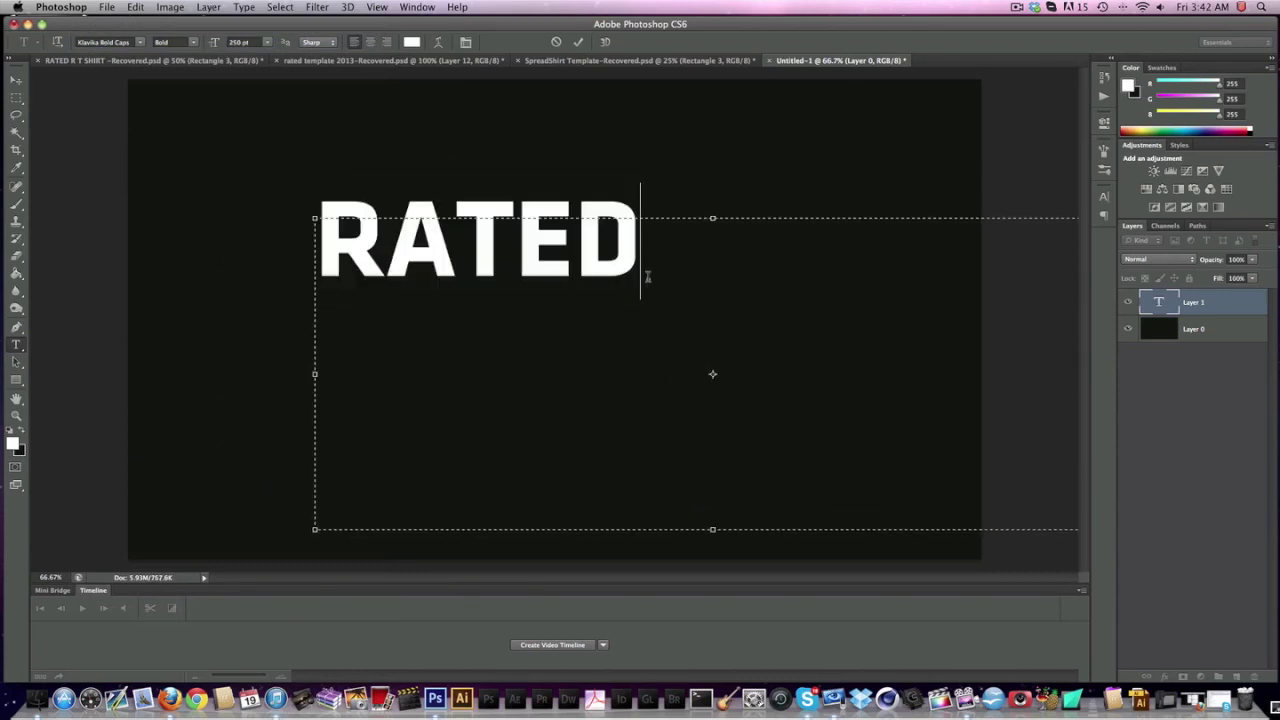
- Change the font of the RATED text to Zentropa
left_click(141, 42)
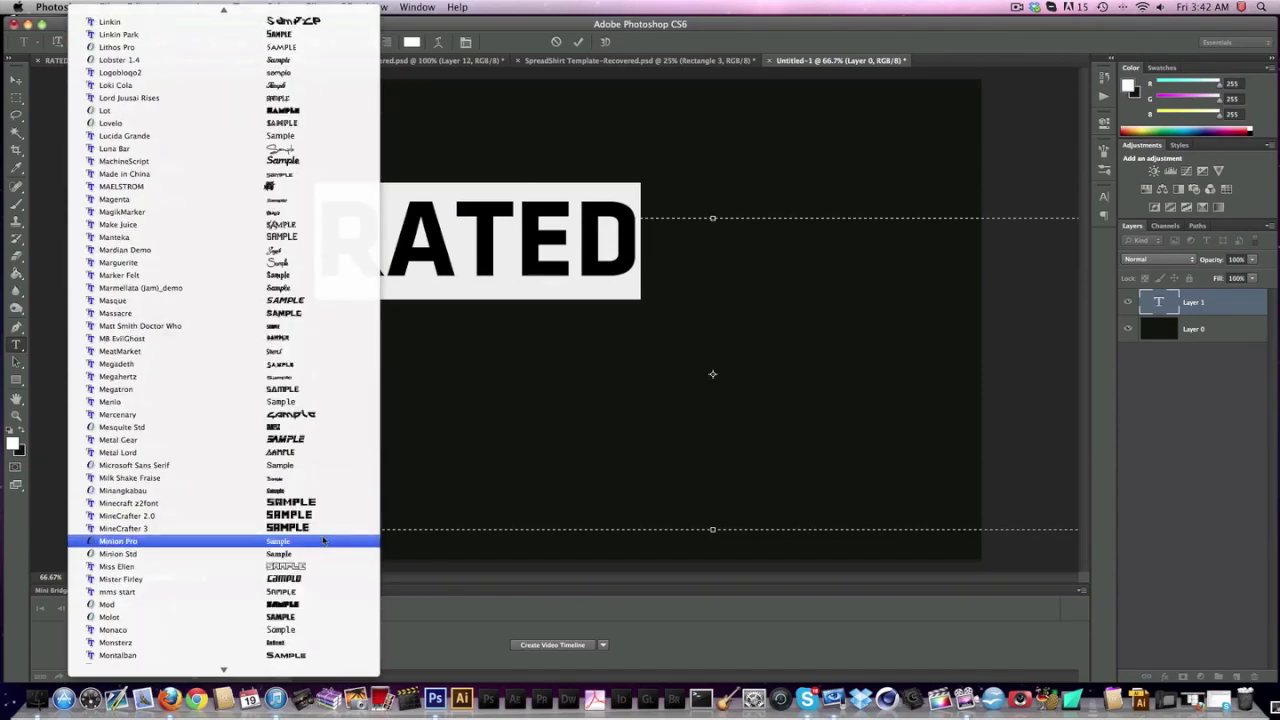
scroll(322, 540, "down", 15)
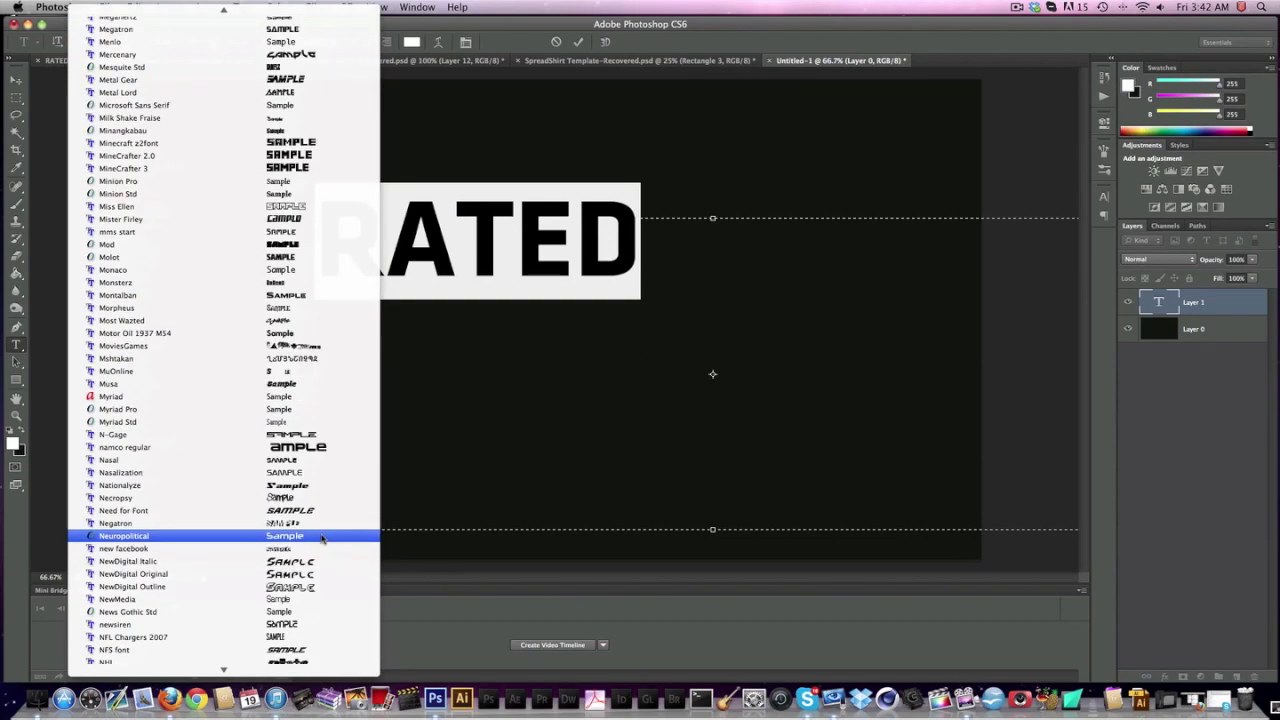
scroll(333, 483, "down", 15)
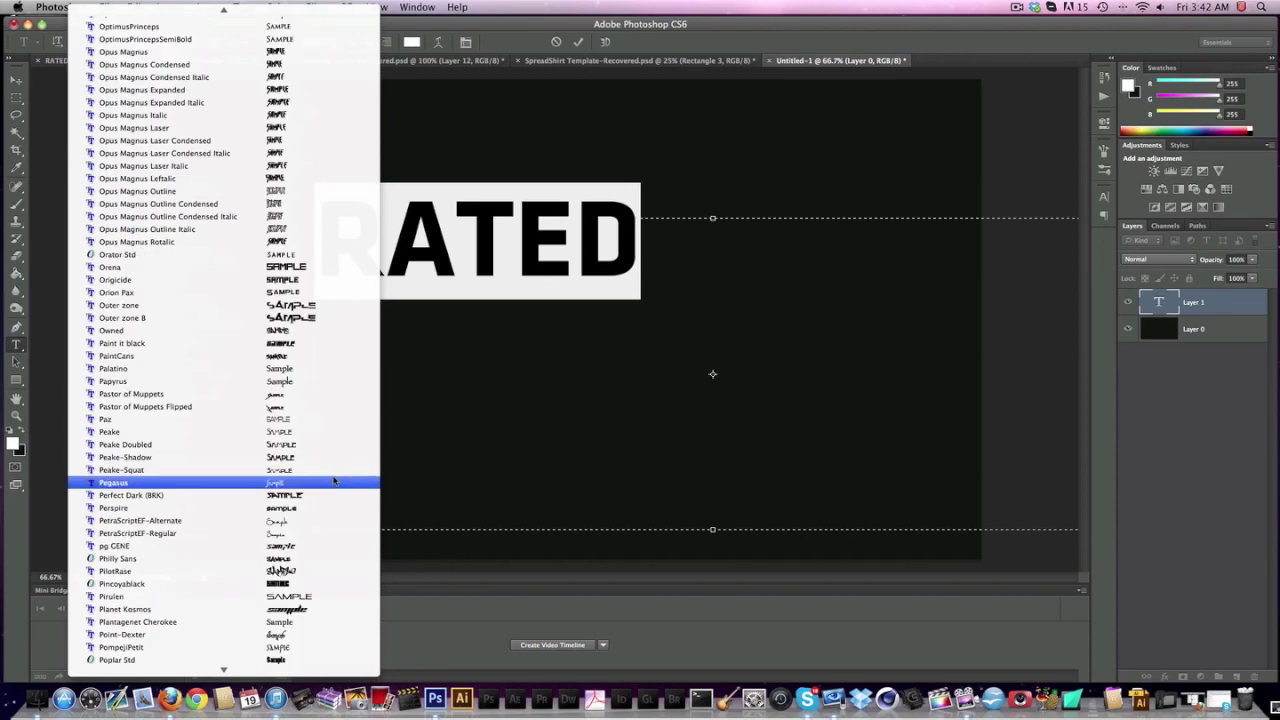
scroll(334, 482, "down", 5)
scroll(334, 482, "down", 15)
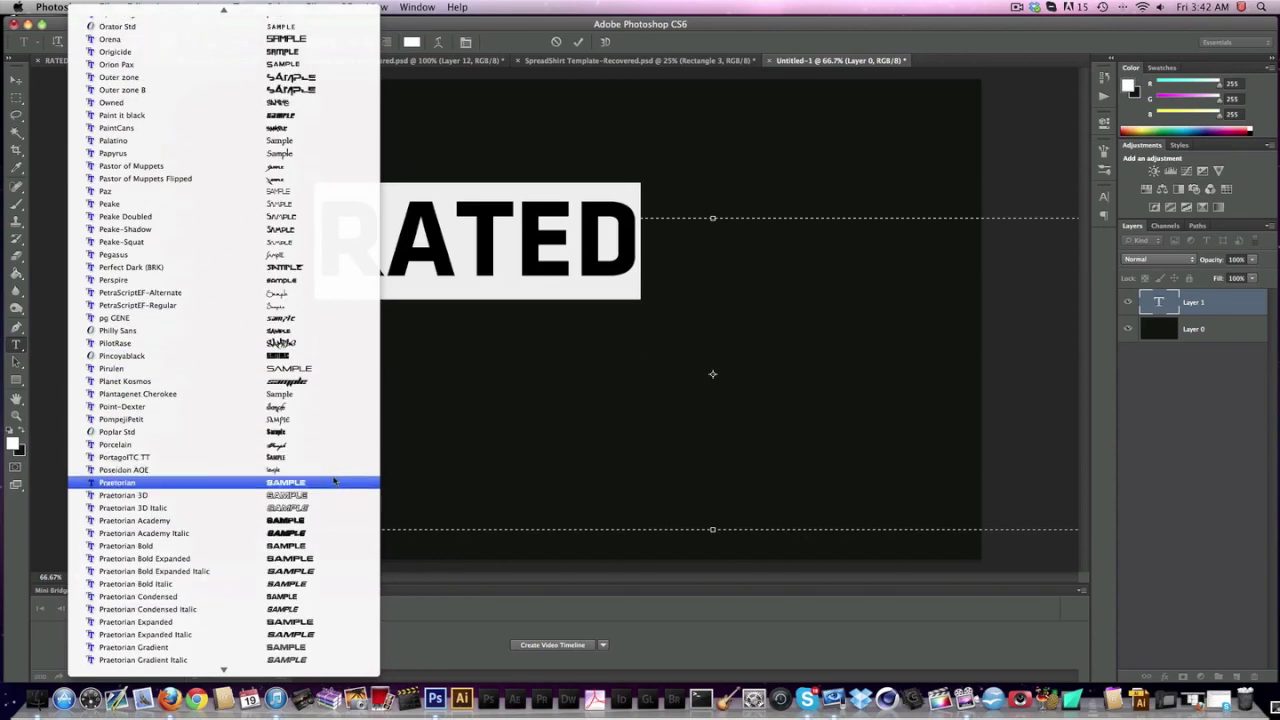
scroll(334, 482, "down", 14)
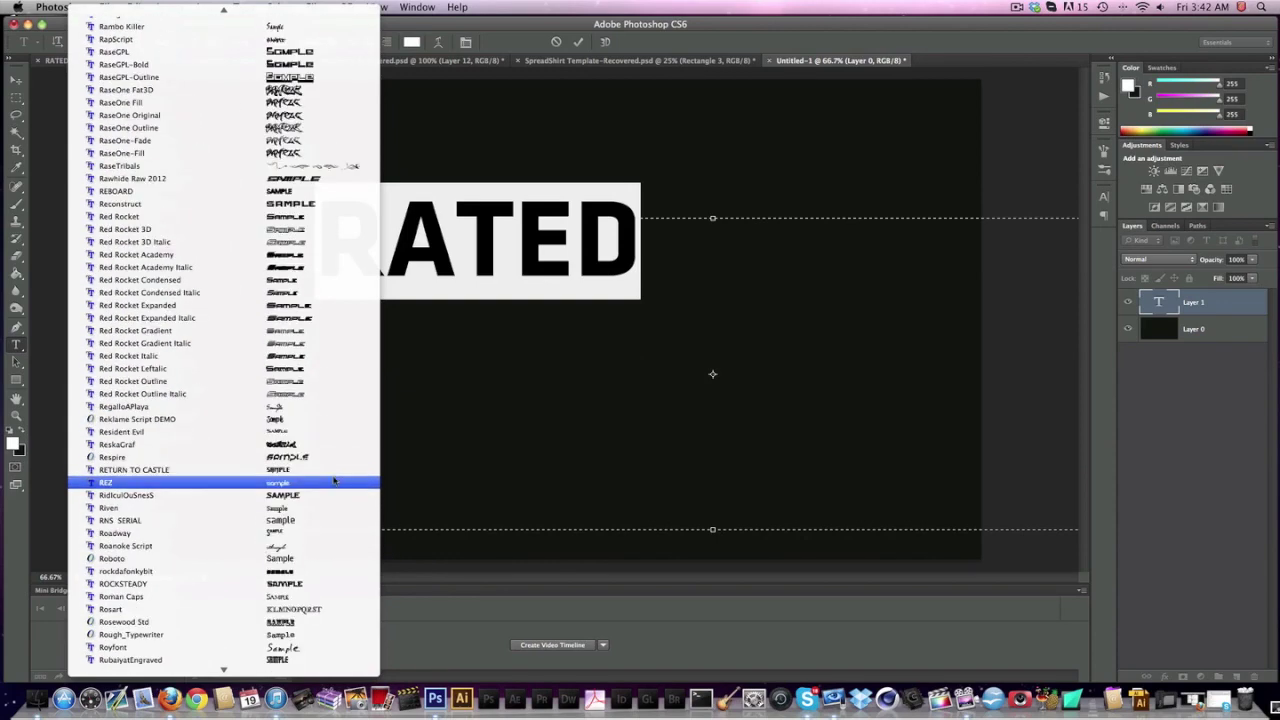
scroll(334, 482, "down", 16)
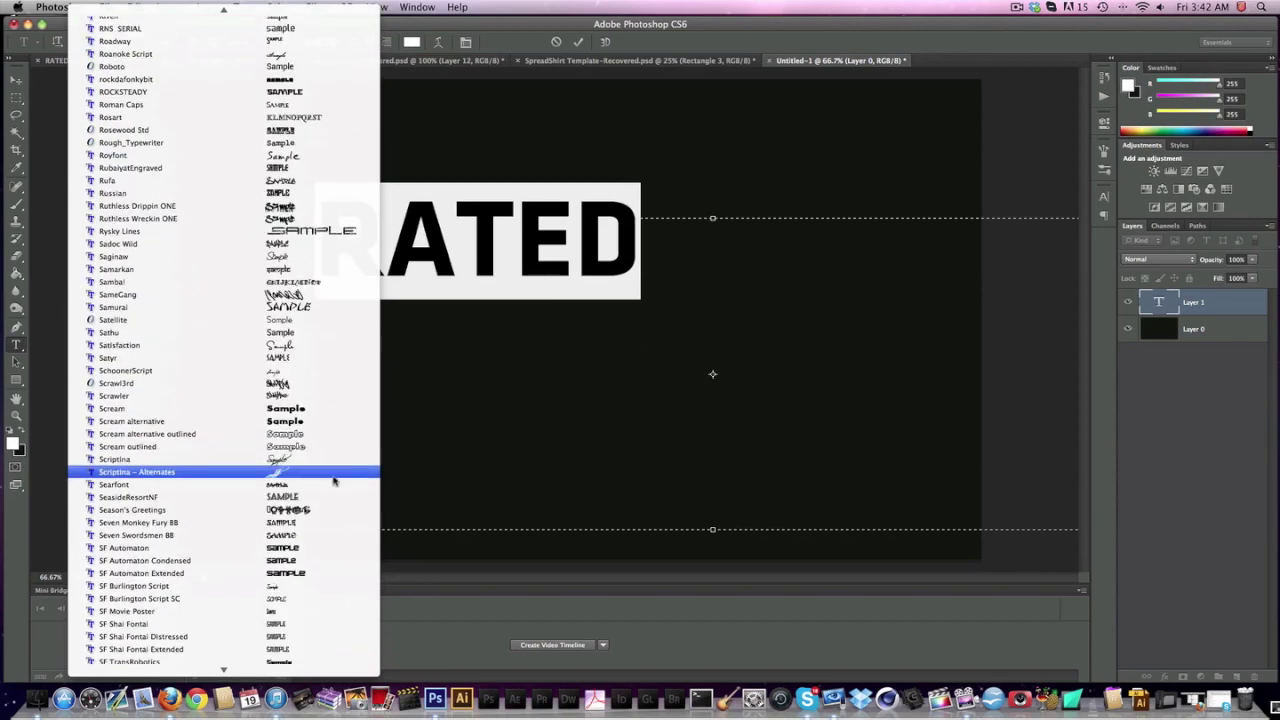
scroll(334, 482, "down", 8)
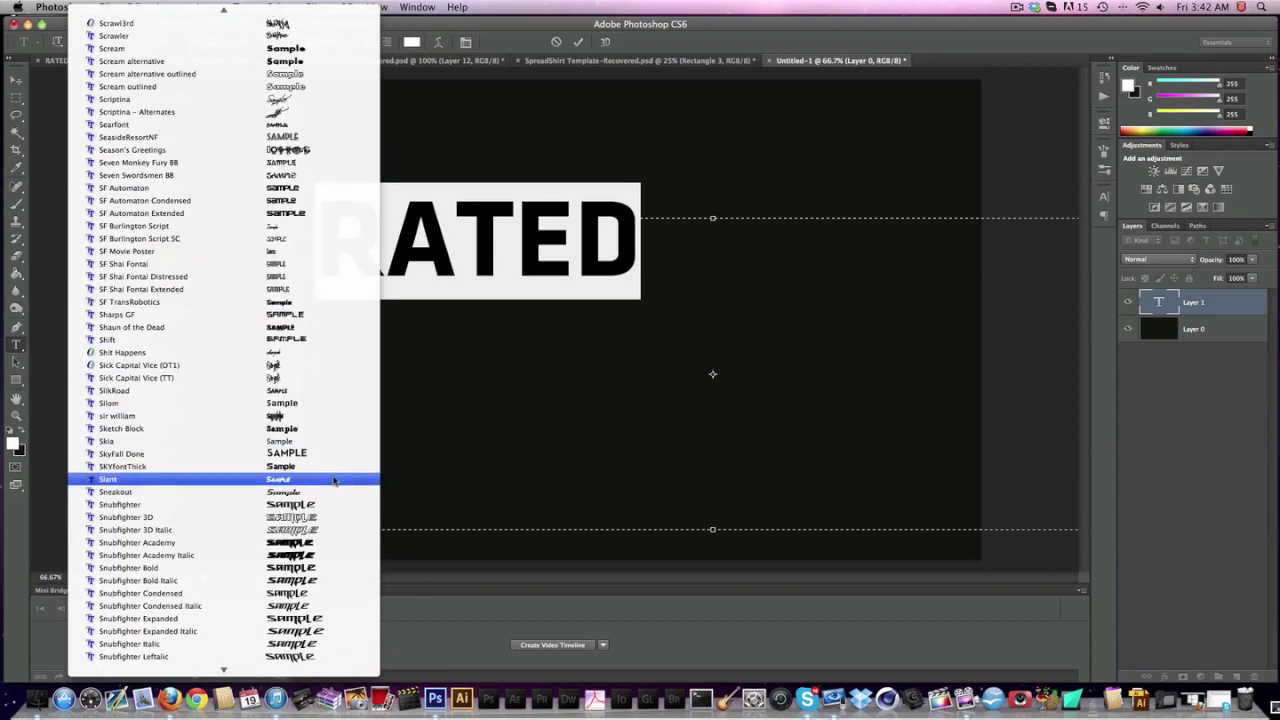
scroll(334, 482, "down", 8)
scroll(334, 482, "down", 20)
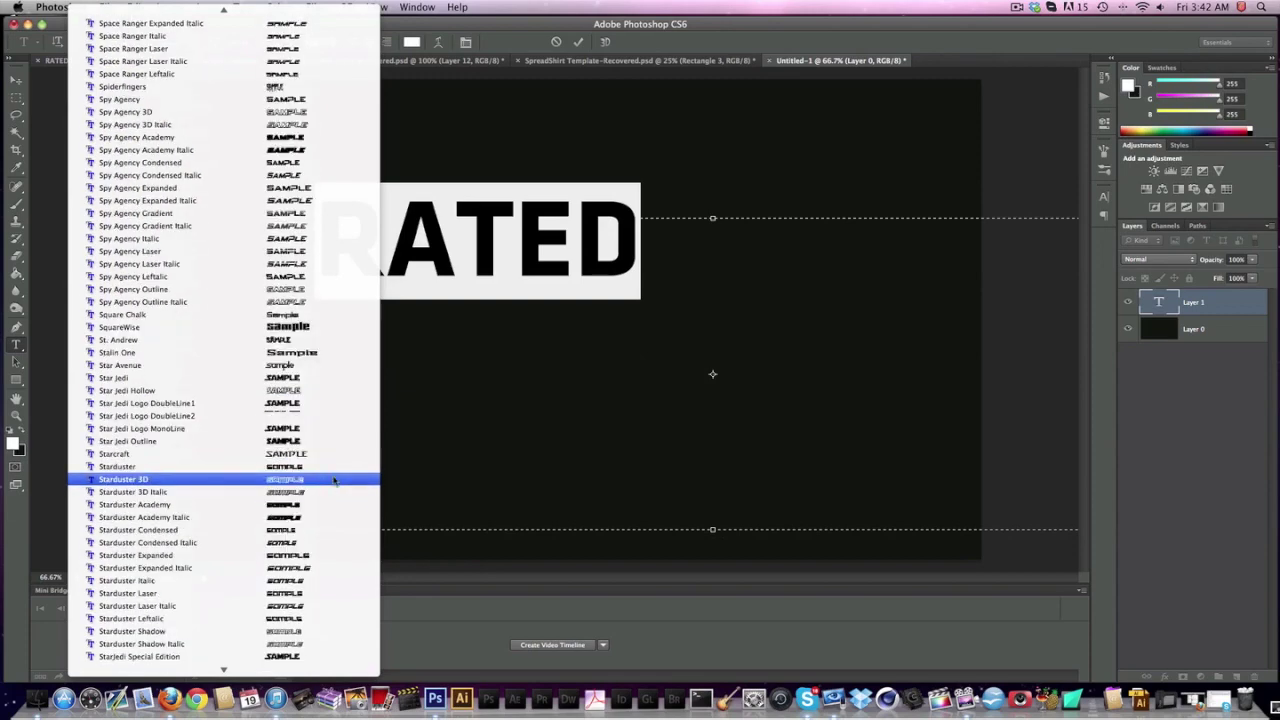
scroll(322, 366, "down", 16)
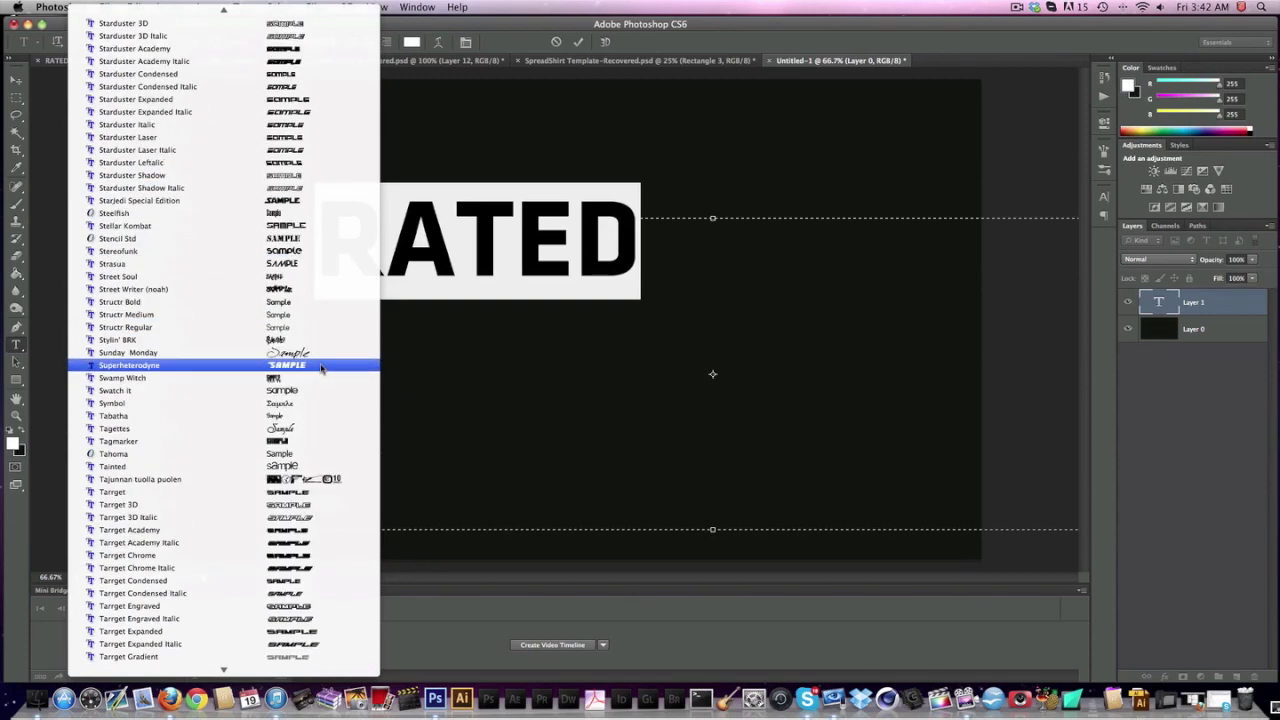
scroll(320, 370, "down", 20)
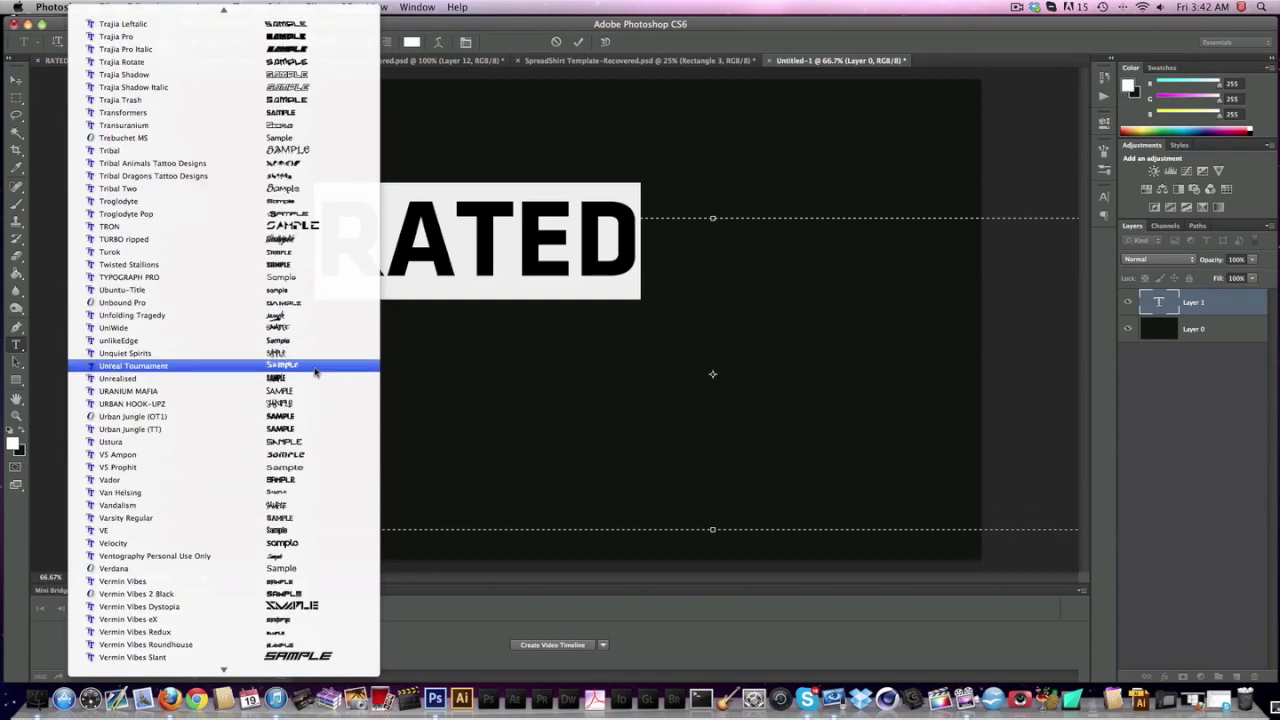
scroll(337, 488, "down", 10)
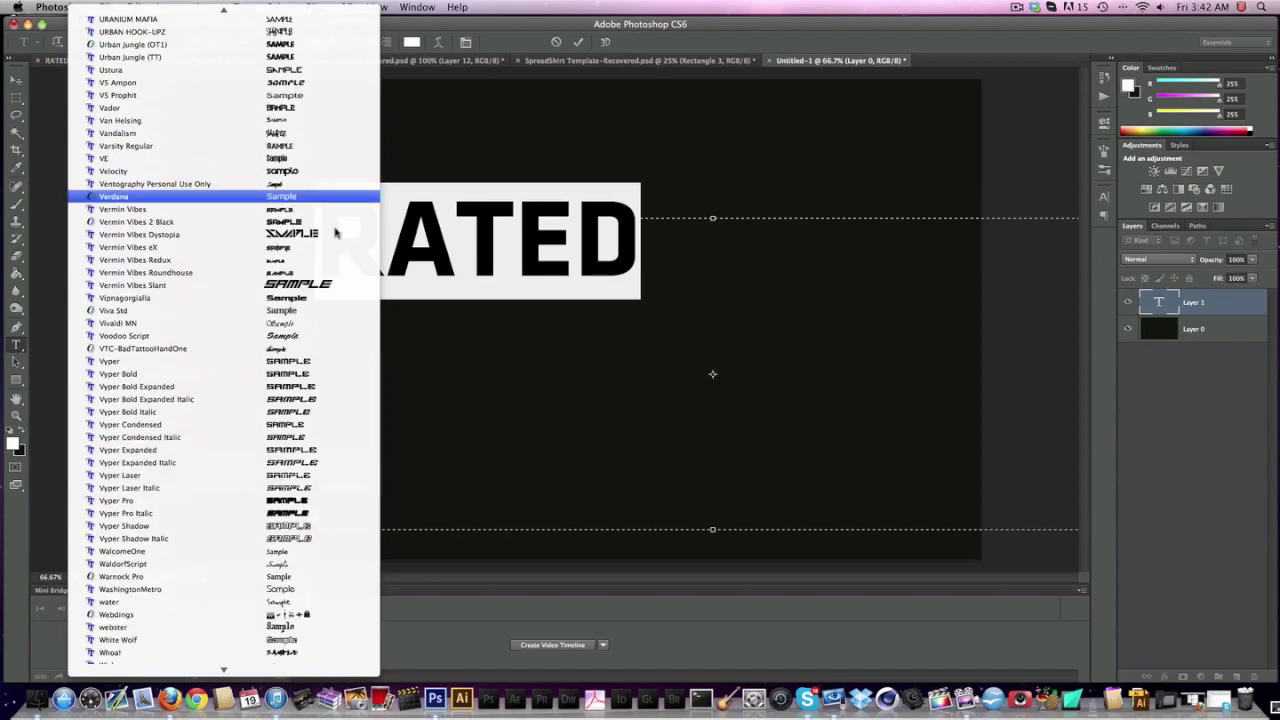
scroll(333, 289, "down", 10)
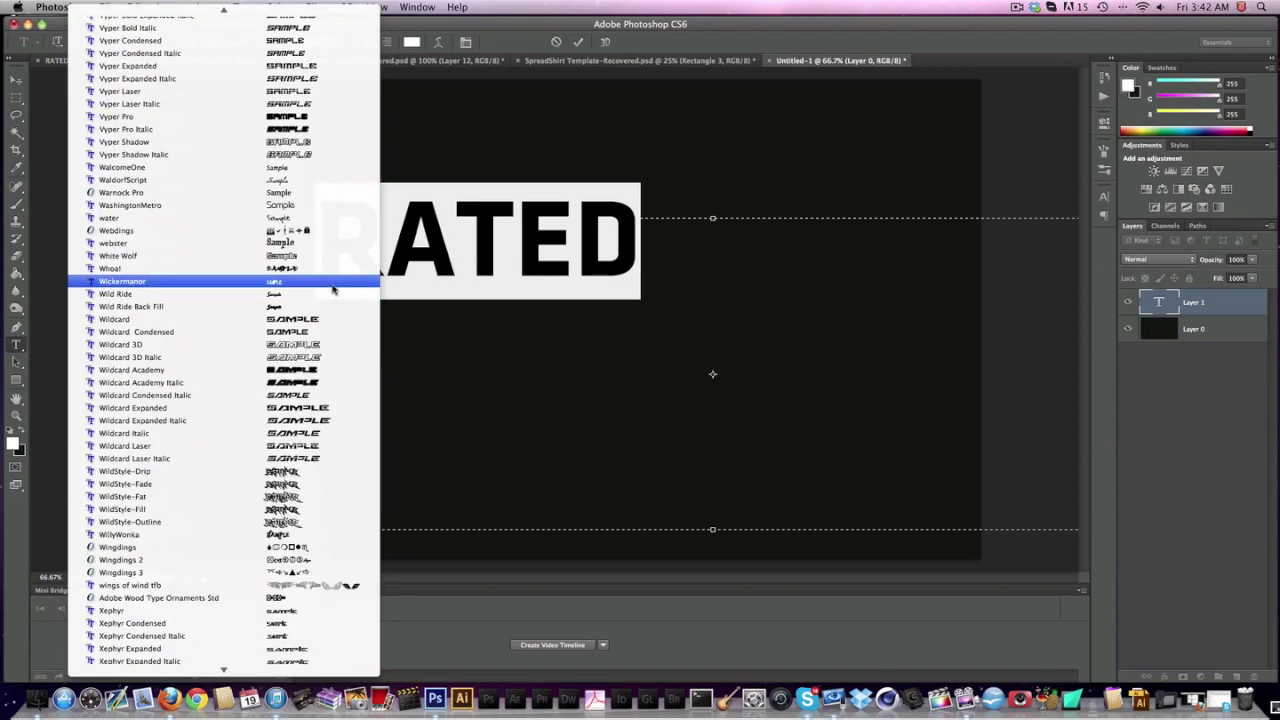
scroll(333, 289, "down", 10)
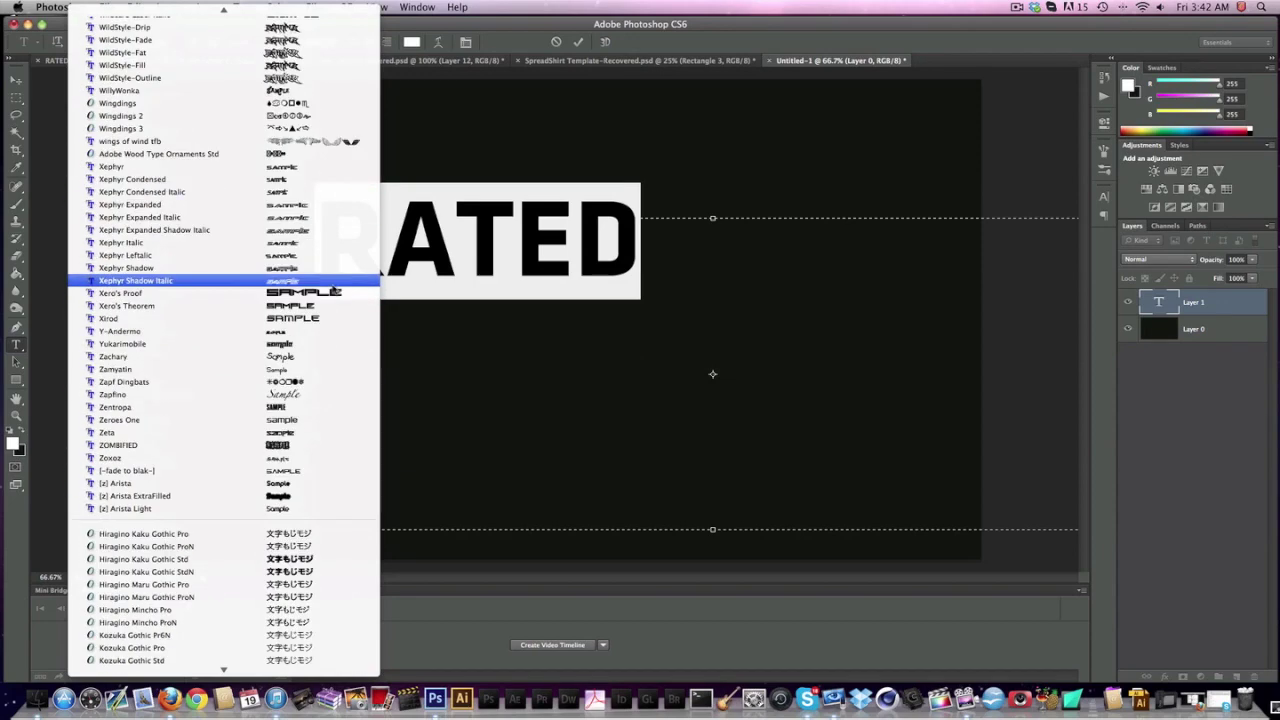
left_click(331, 408)
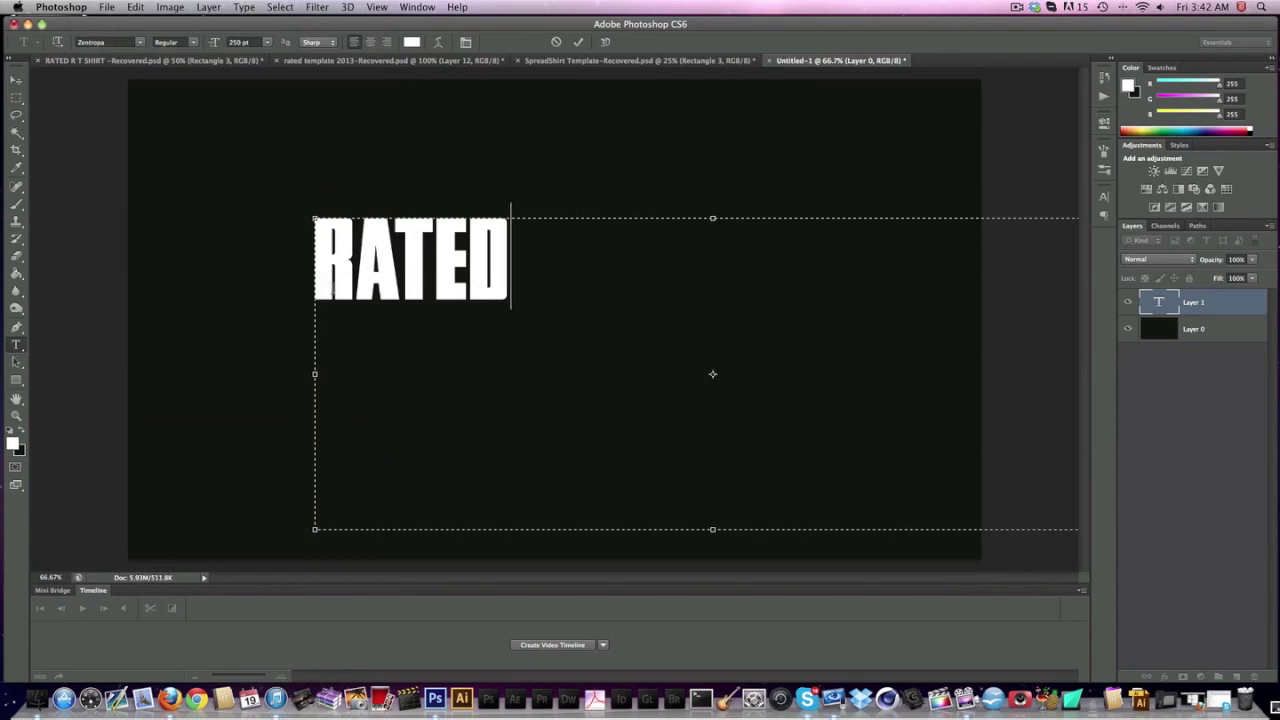
key("super+a")
- Move the RATED text up and to the right with the Move tool, near the upper centre of the canvas
left_click(14, 81)
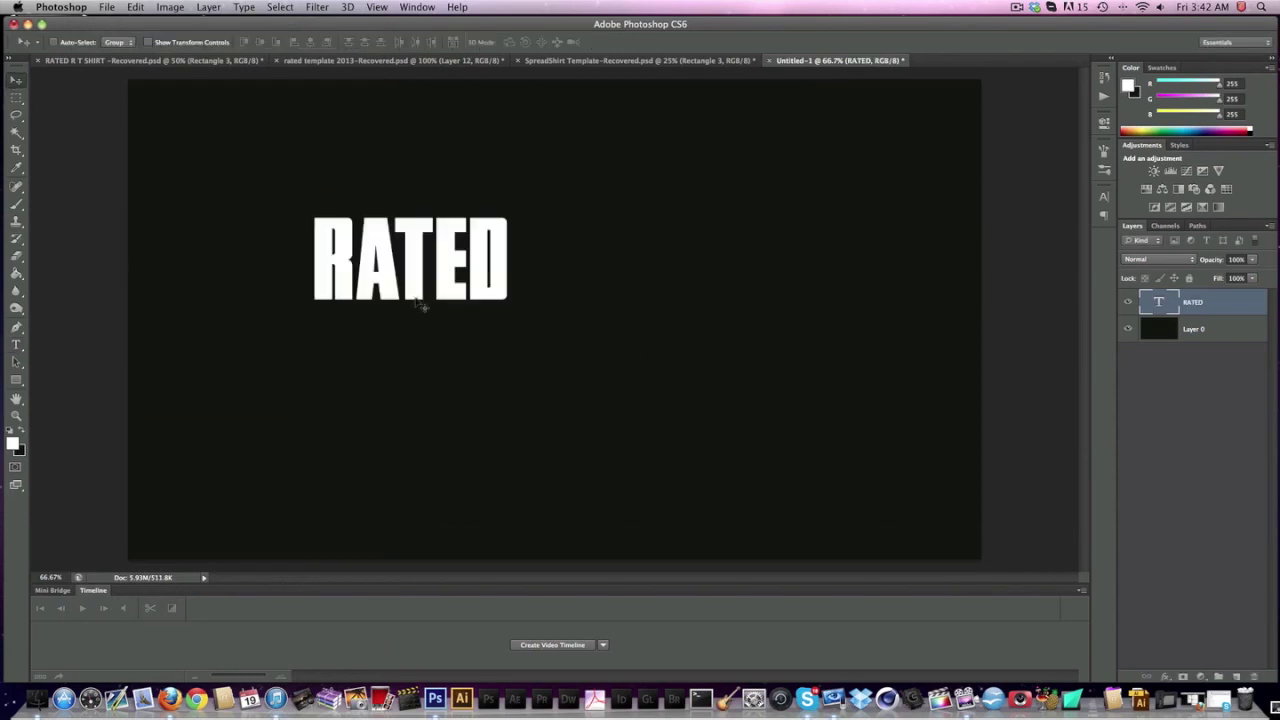
left_click_drag(423, 302, 551, 240)
left_click_drag(560, 273, 552, 297)
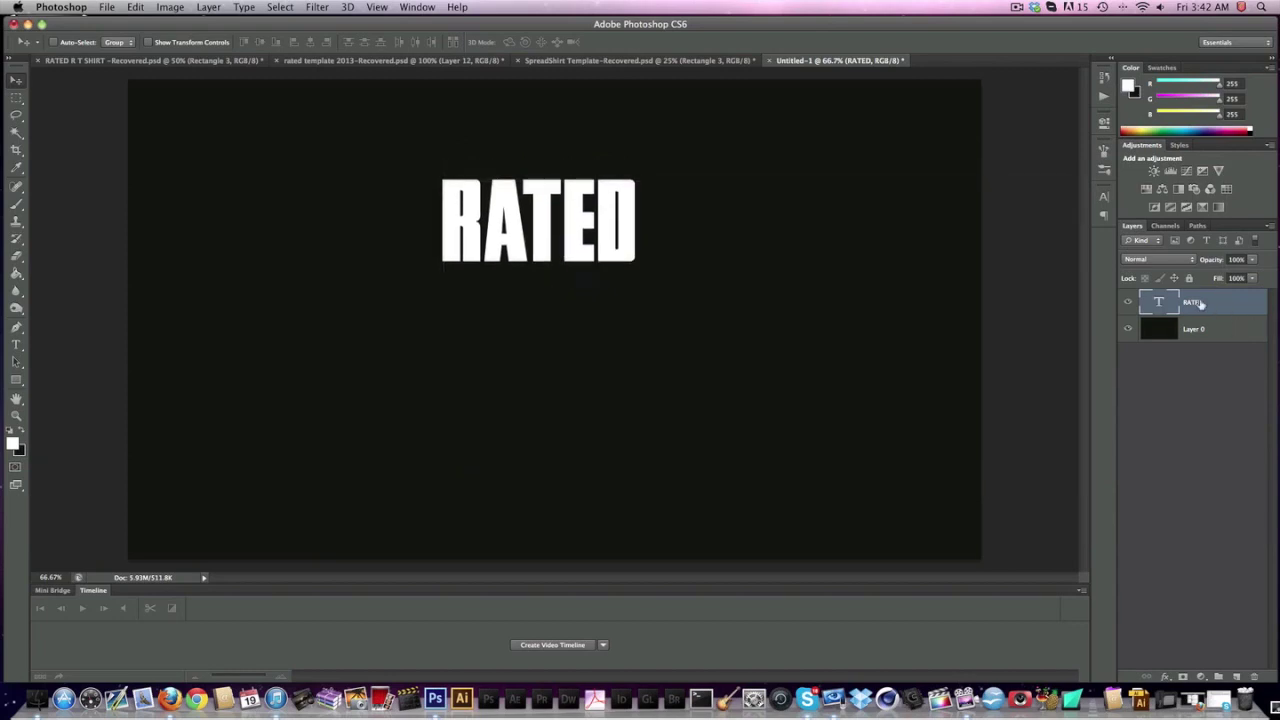
left_click_drag(731, 277, 759, 256)
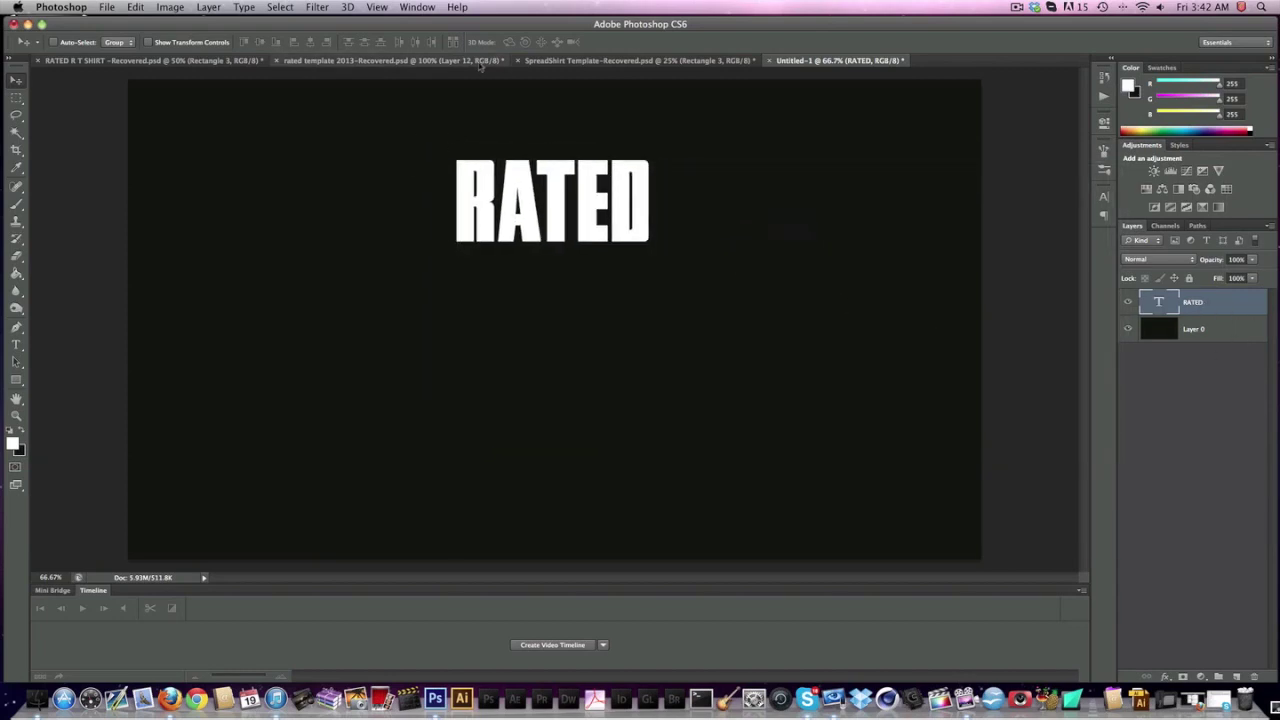
- Check the SpreadShirt Template and rated template 2013 designs, return to Untitled-1 and nudge the RATED text slightly higher
left_click(580, 60)
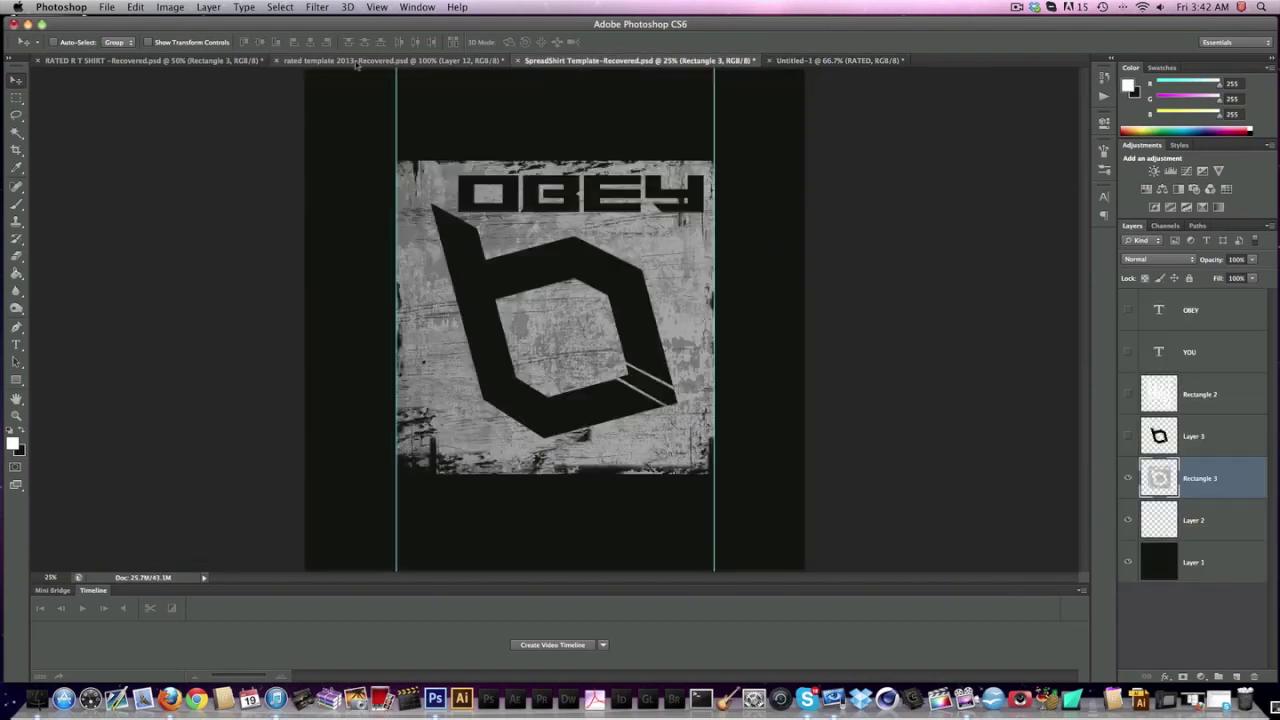
left_click(311, 62)
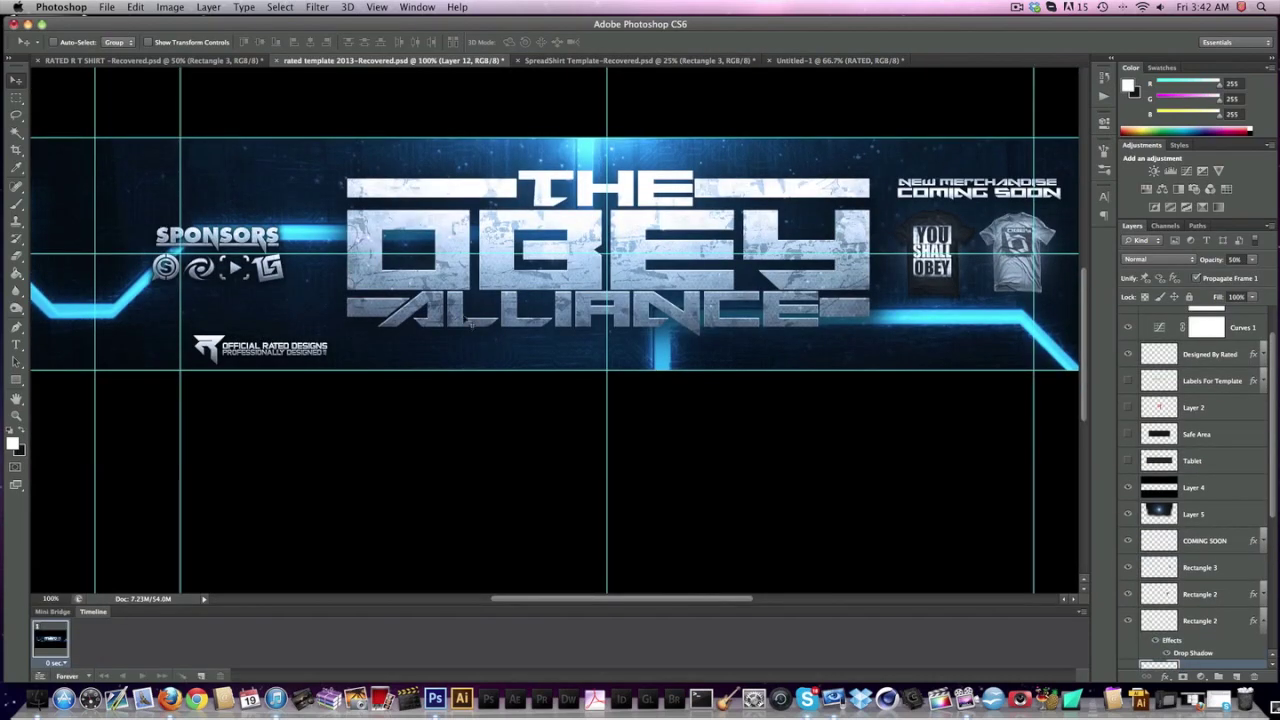
left_click(835, 61)
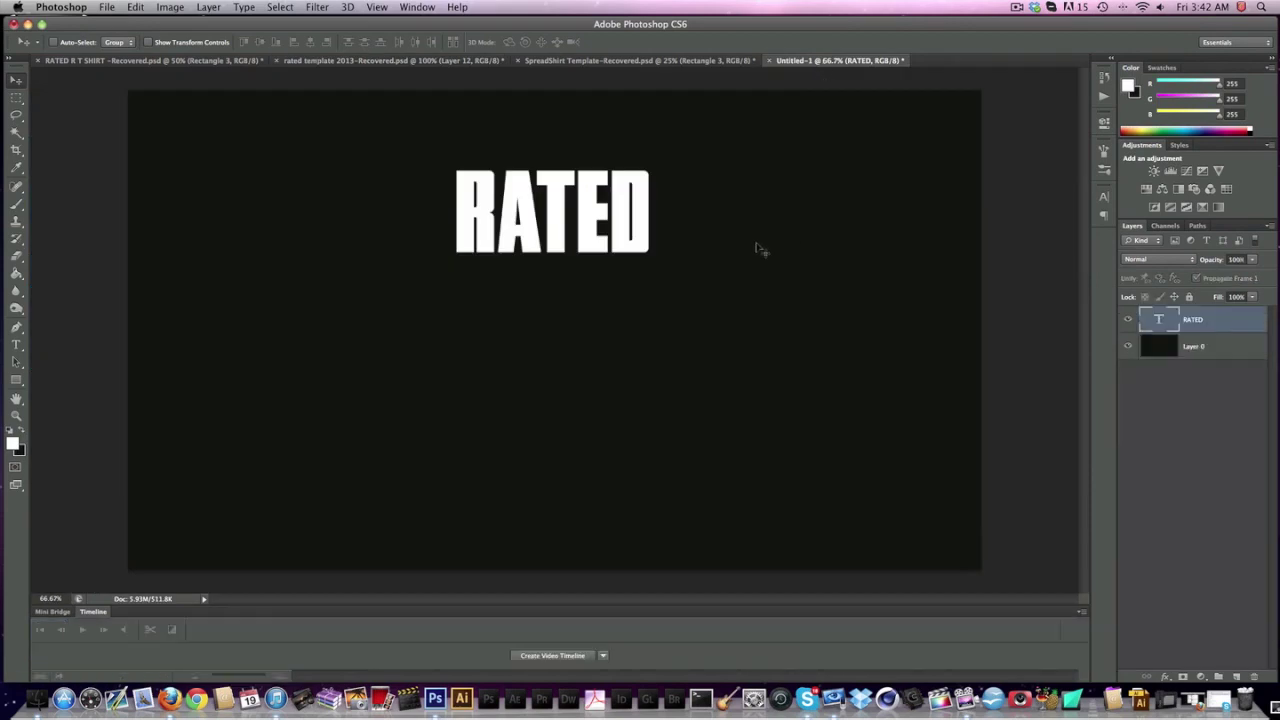
left_click_drag(693, 203, 688, 211)
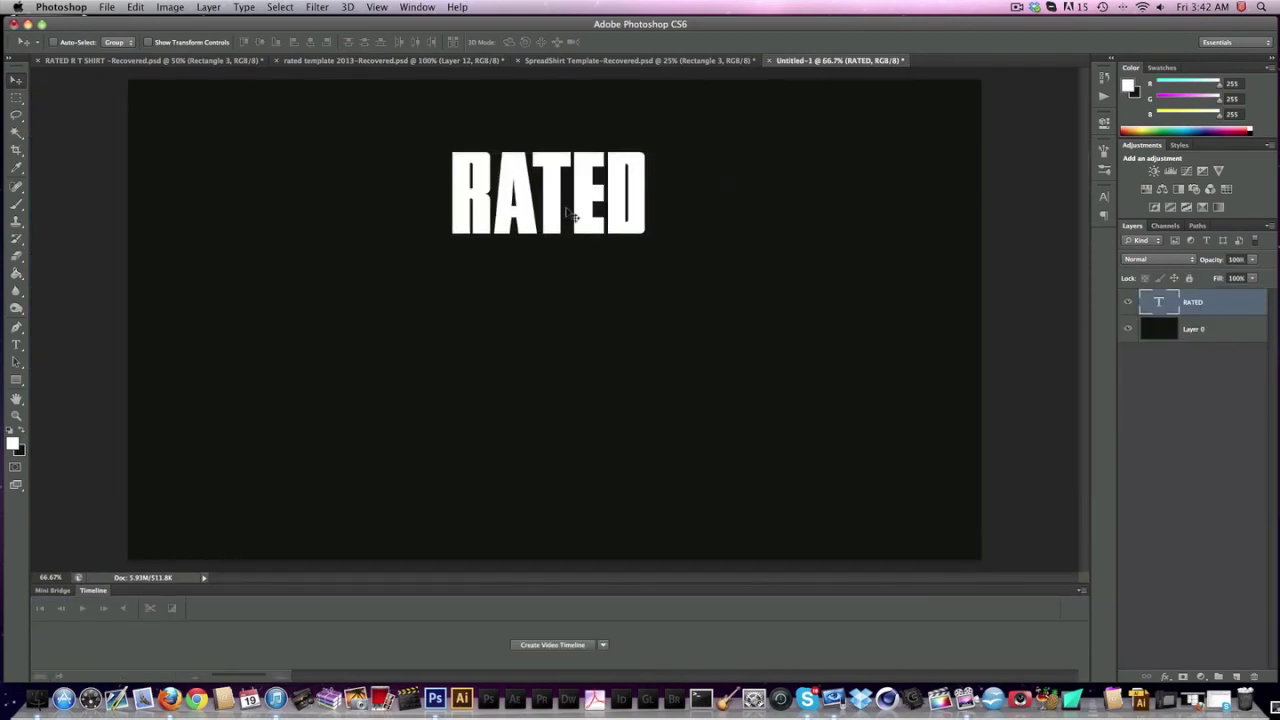
right_click(1217, 309)
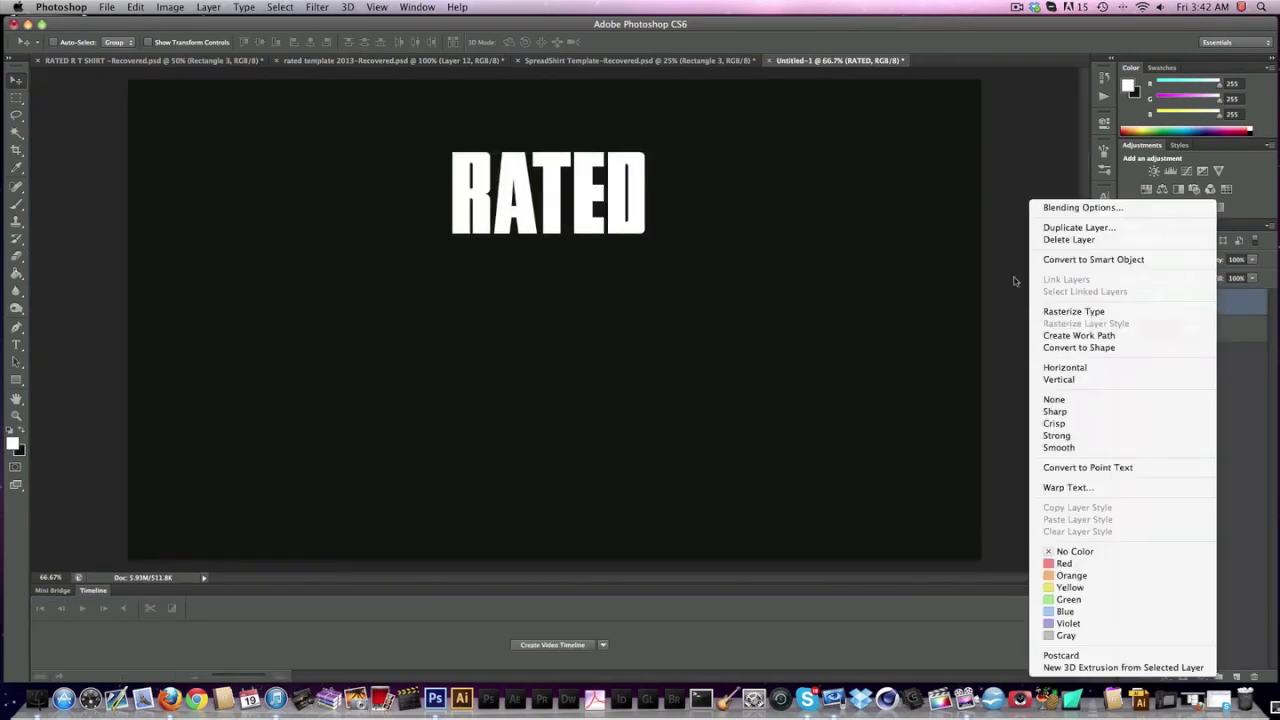
left_click(657, 188)
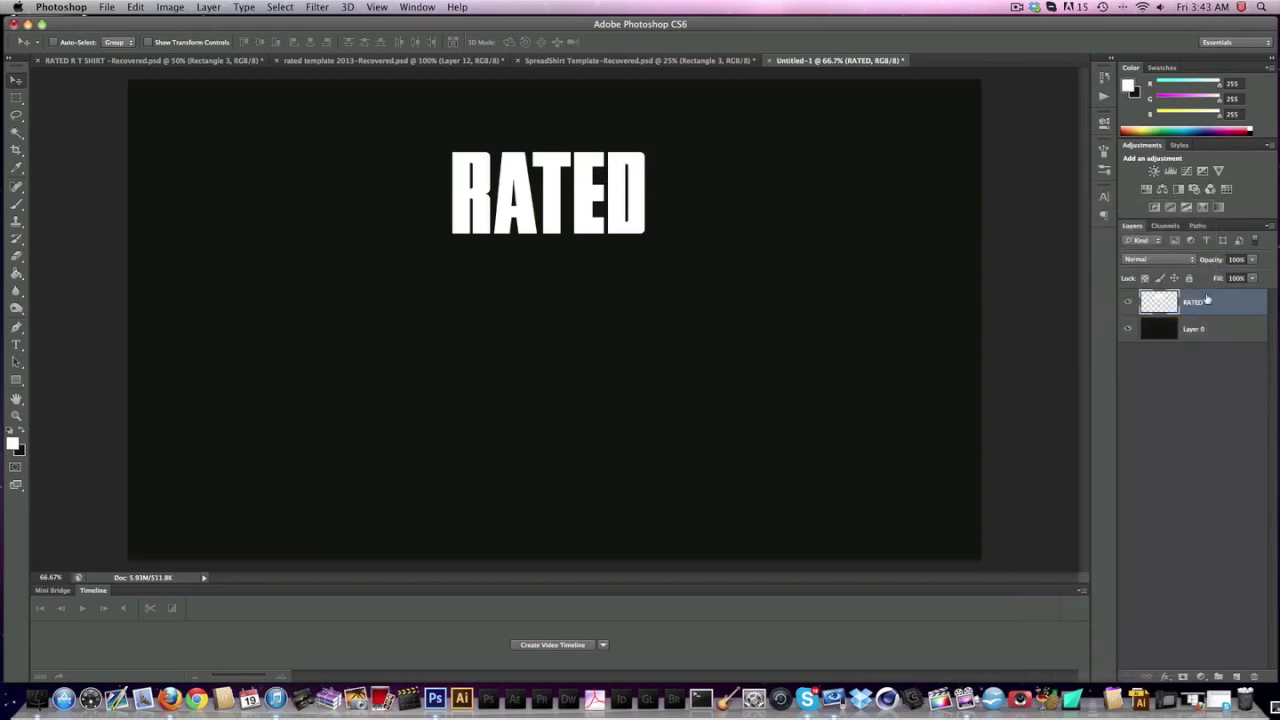
key("super+z")
- Add a linear Gradient Overlay to the RATED text layer using a grey-to-white gradient preset
left_click(1167, 675)
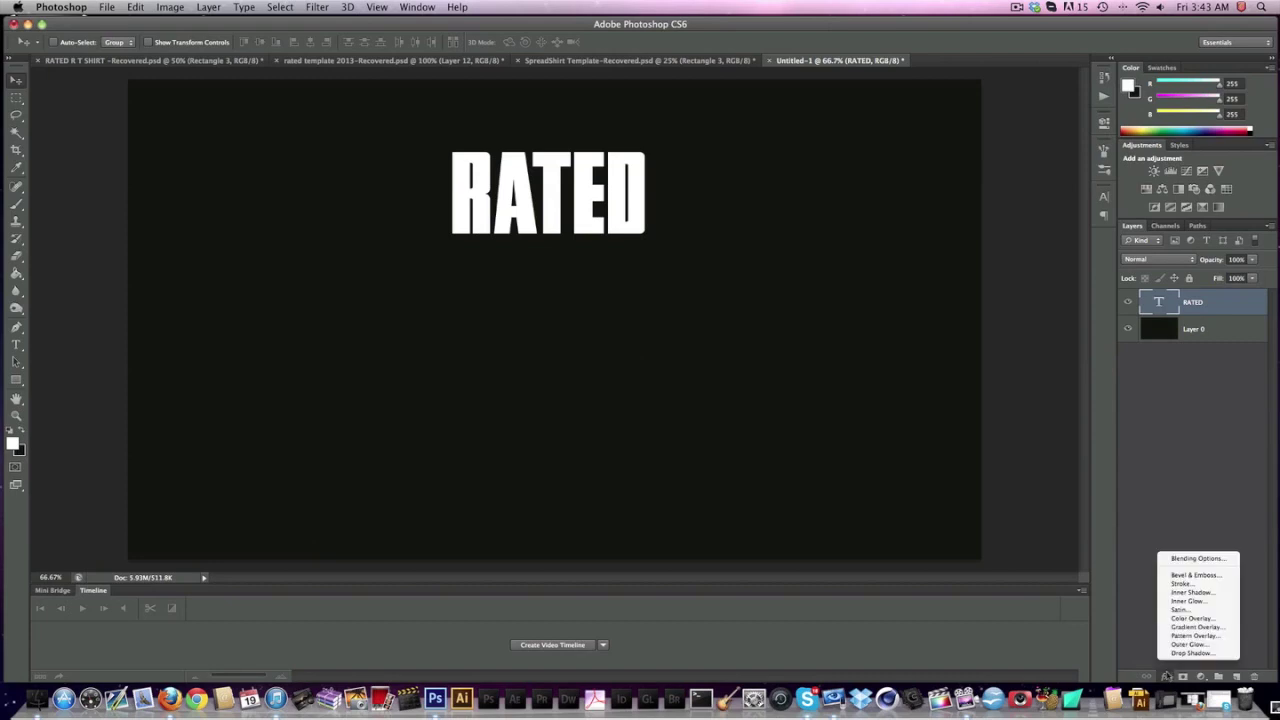
left_click(1195, 631)
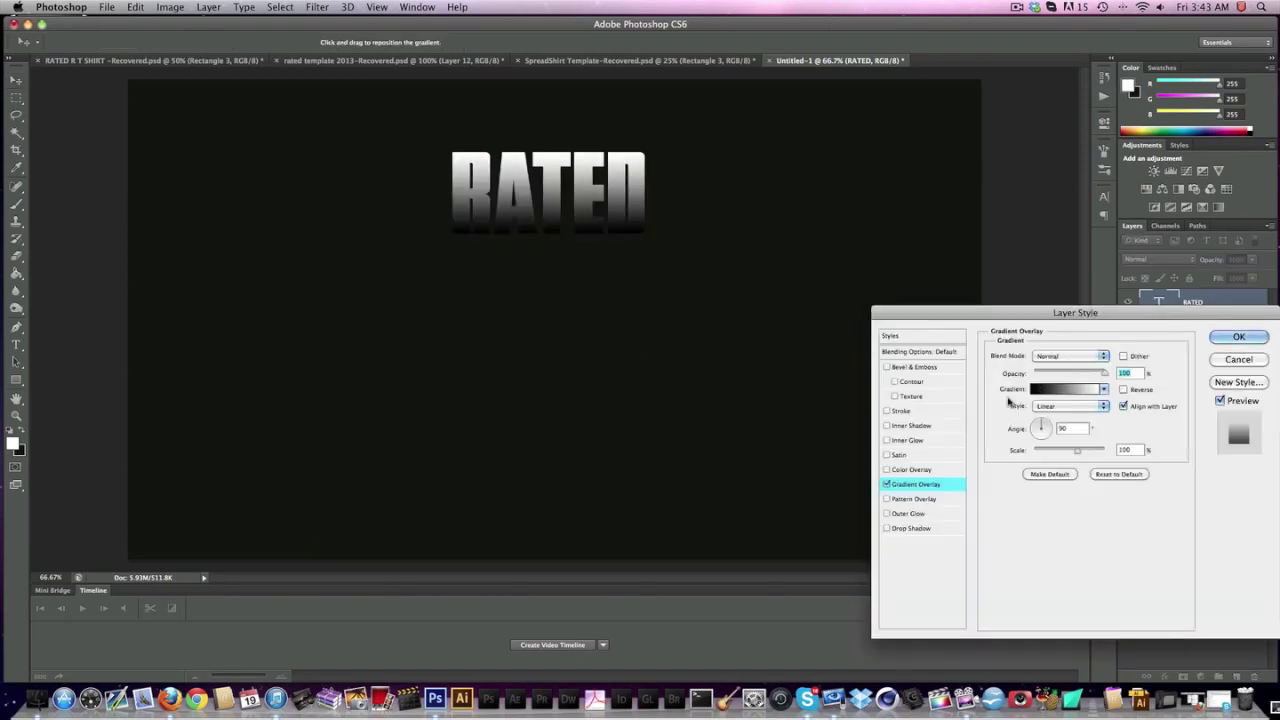
left_click(1058, 389)
scroll(697, 236, "down", 2)
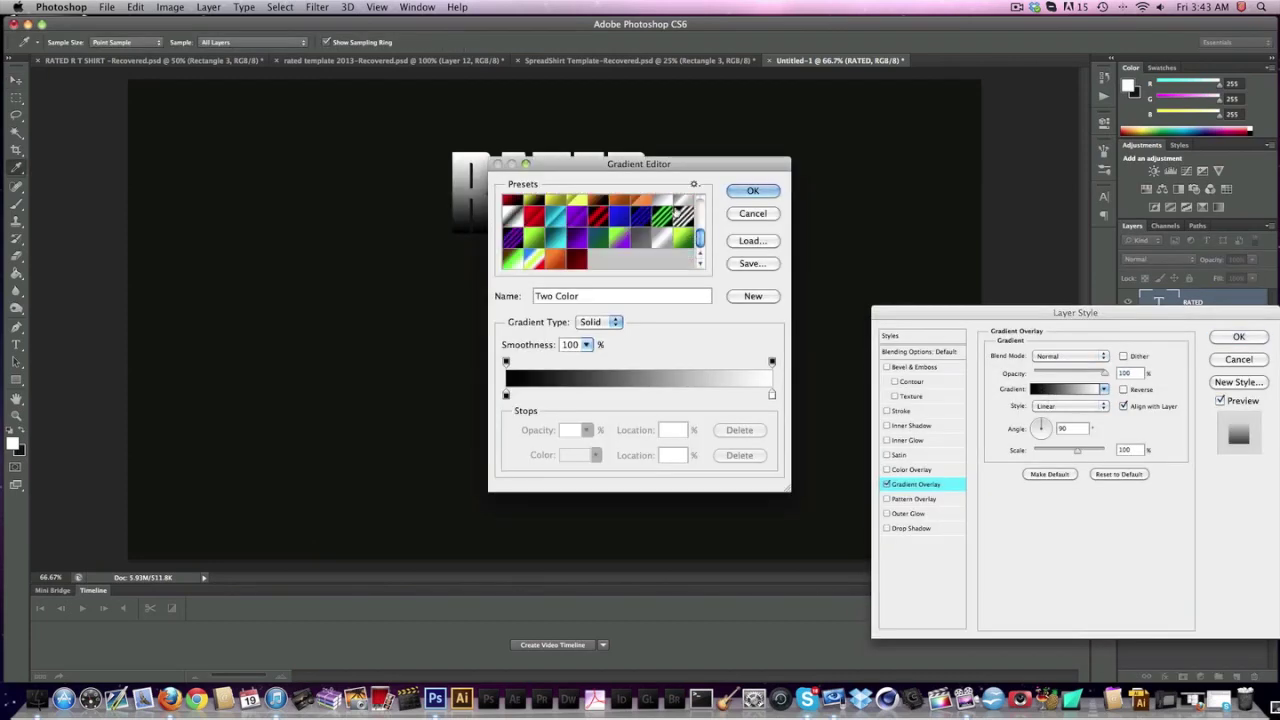
left_click(667, 207)
key("Return")
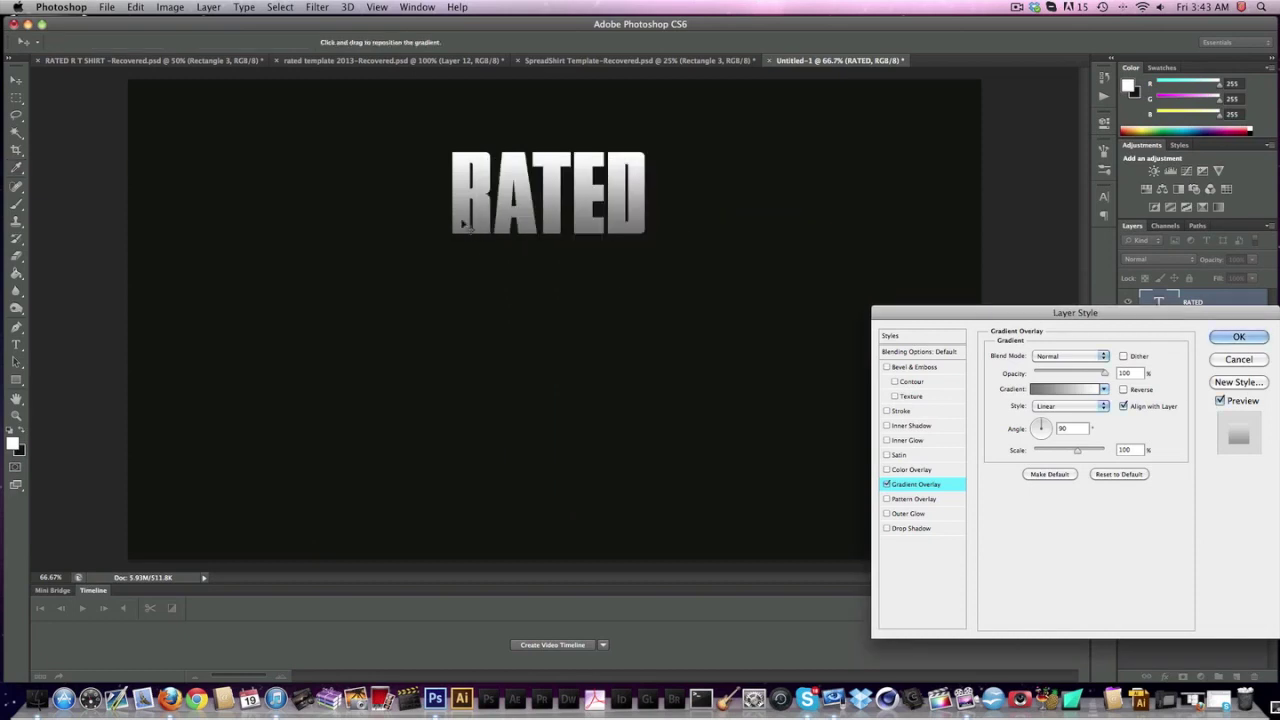
left_click(1062, 389)
scroll(604, 258, "down", 4)
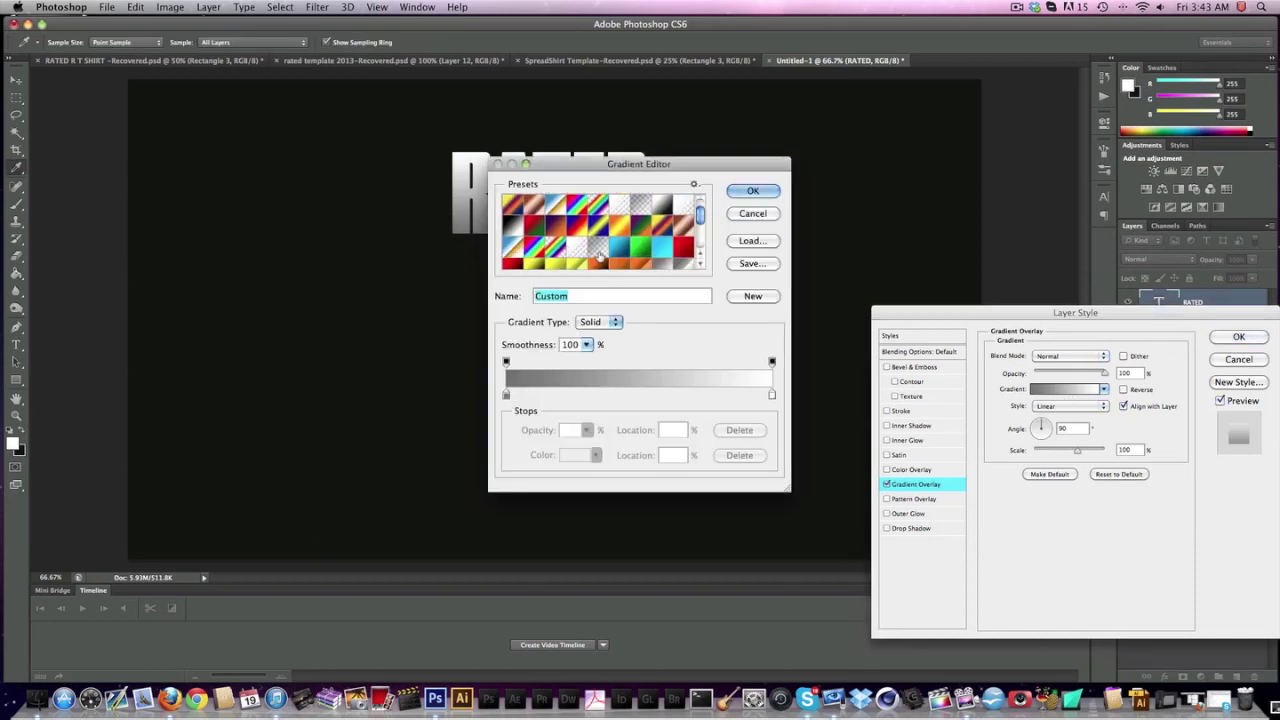
key("Return")
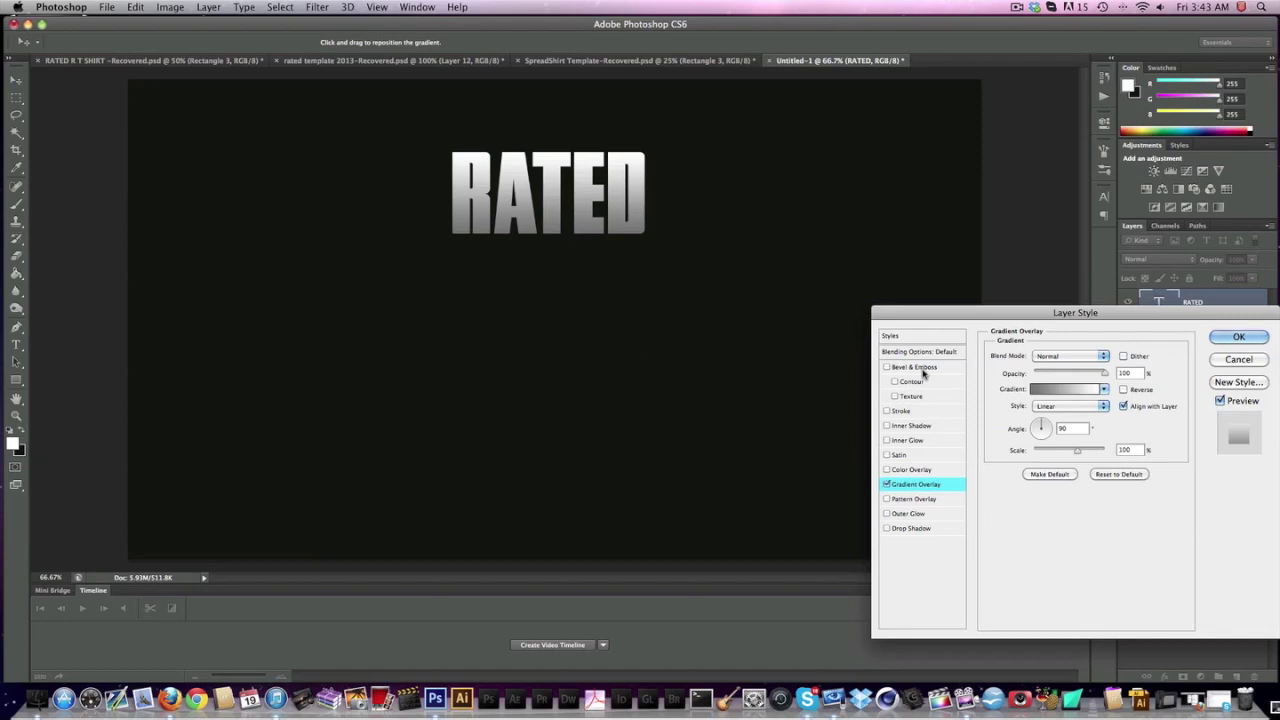
left_click(1238, 337)
- Rasterize the RATED type layer and its layer style, and nudge the lettering slightly up and to the left
right_click(1229, 313)
left_click(1113, 312)
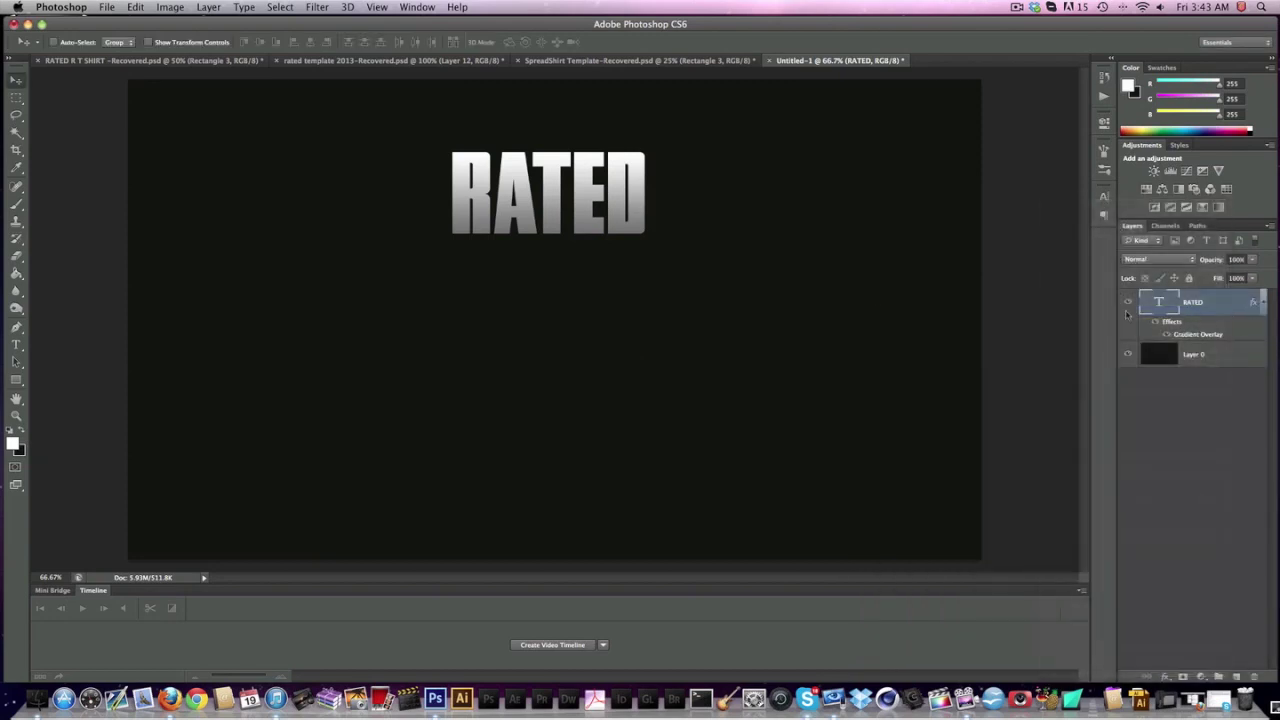
left_click(1165, 676)
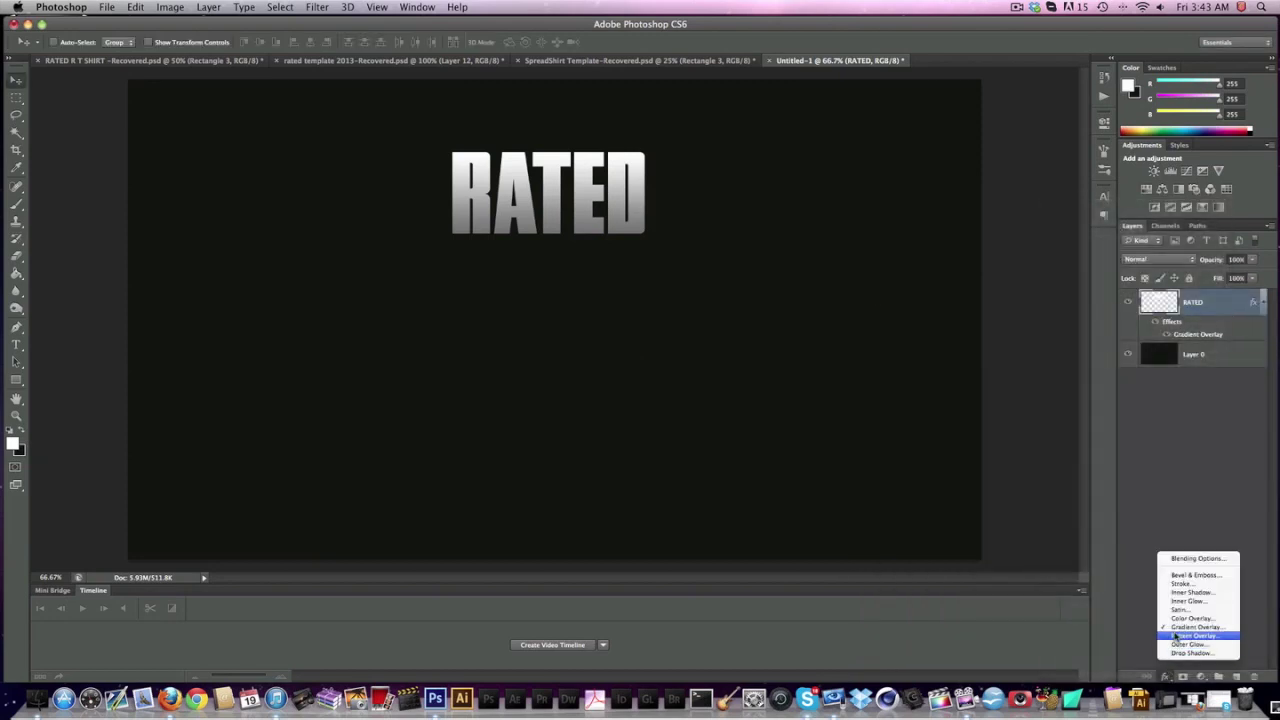
left_click(1180, 467)
right_click(1233, 338)
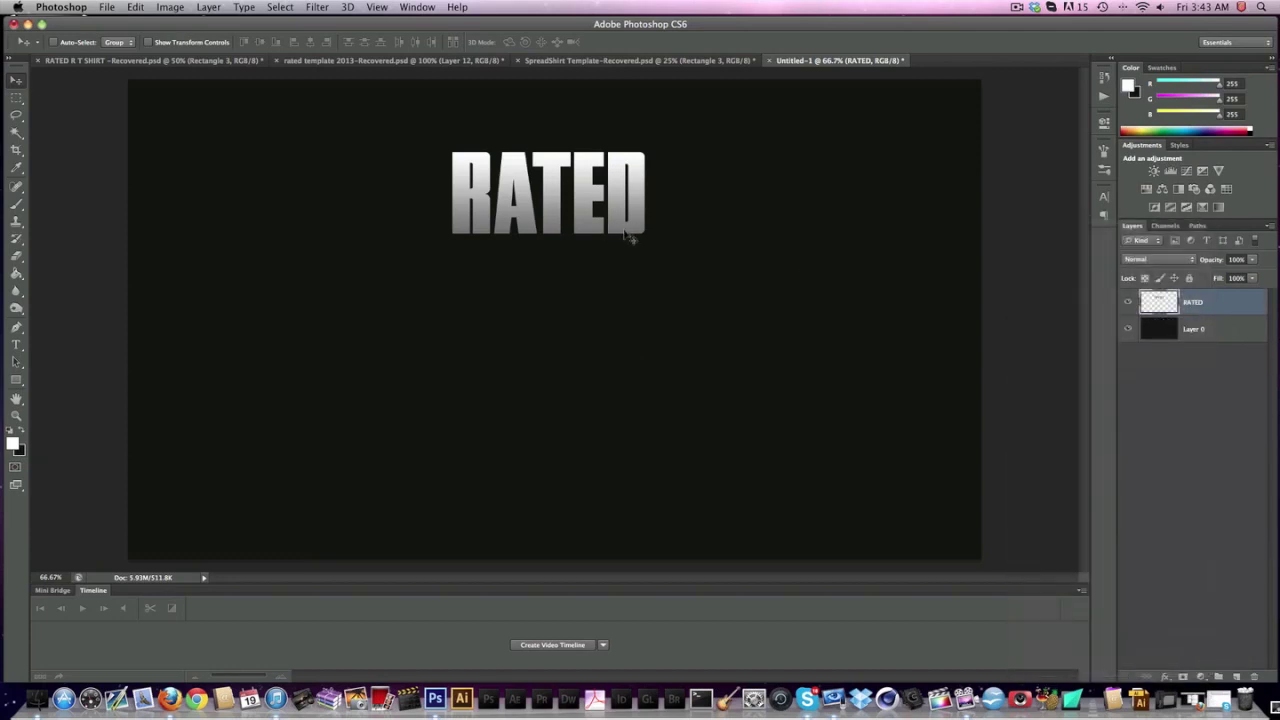
mouse_move(630, 237)
left_mouse_down()
mouse_move(583, 234)
mouse_move(628, 235)
left_mouse_up()
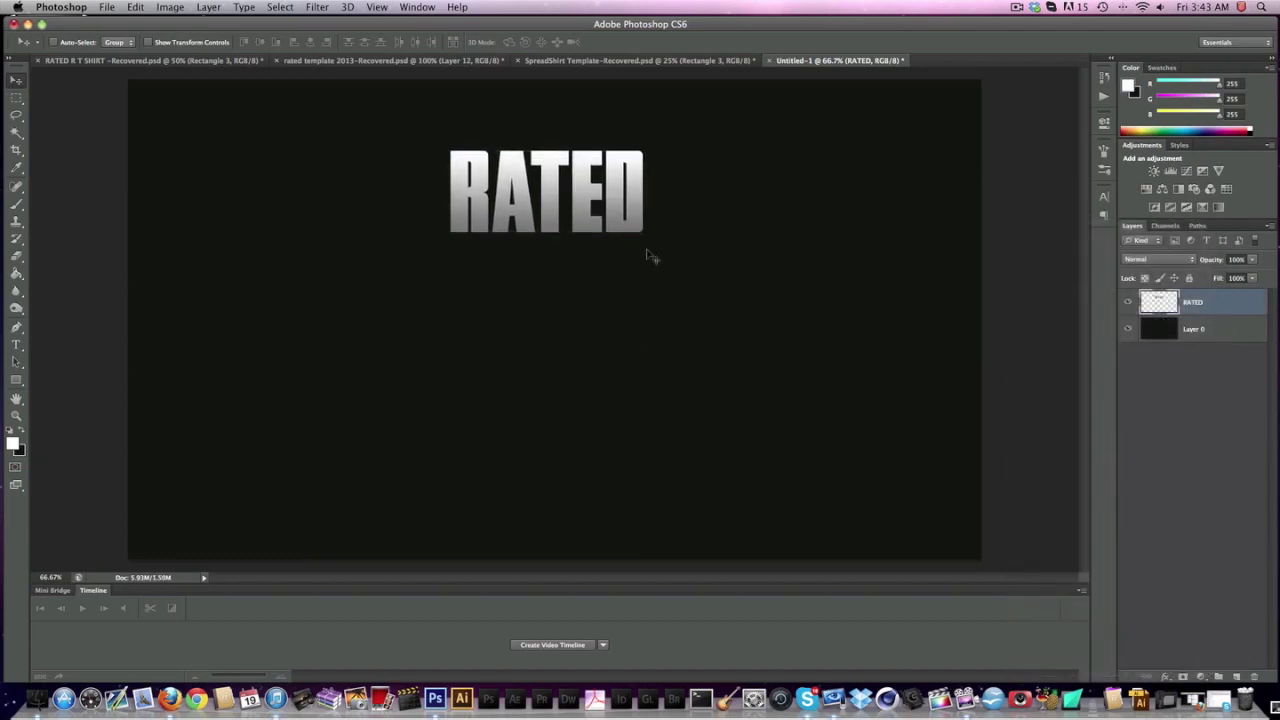
- Add a Bevel & Emboss effect without a stroke to the RATED layer and set its size to 0 px
left_click(1165, 676)
left_click(1195, 584)
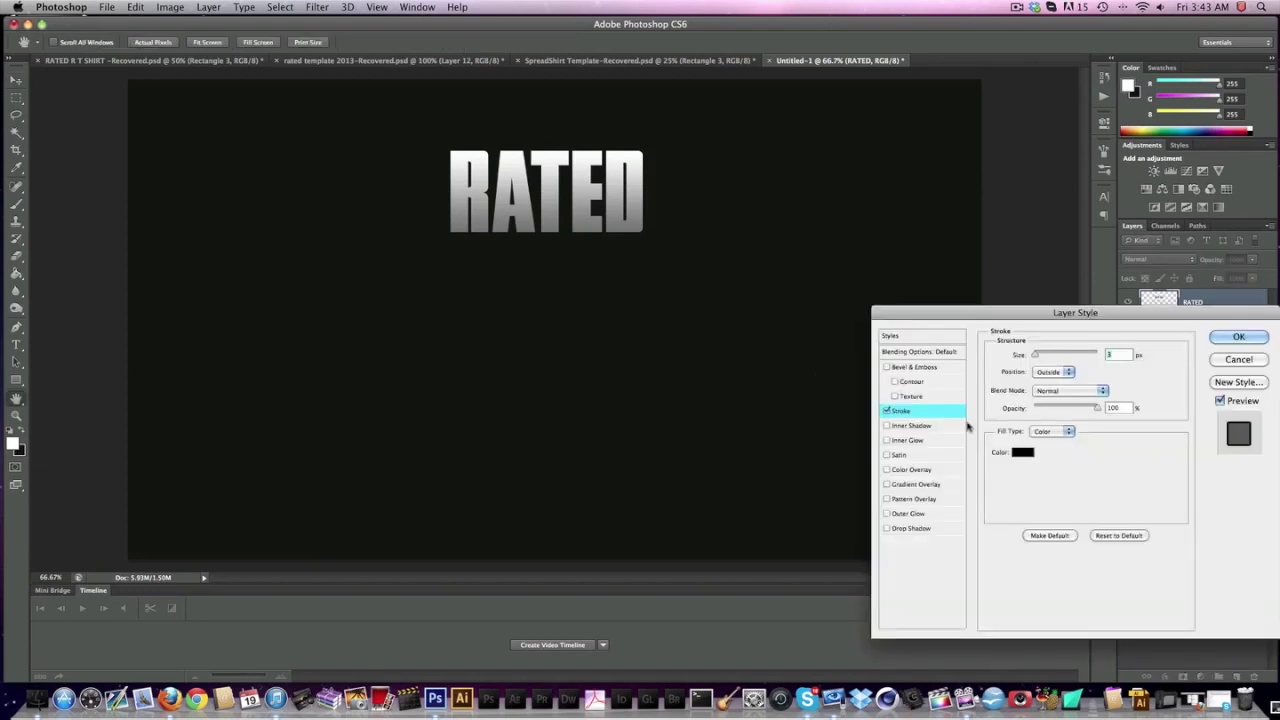
left_click(886, 411)
left_click(899, 369)
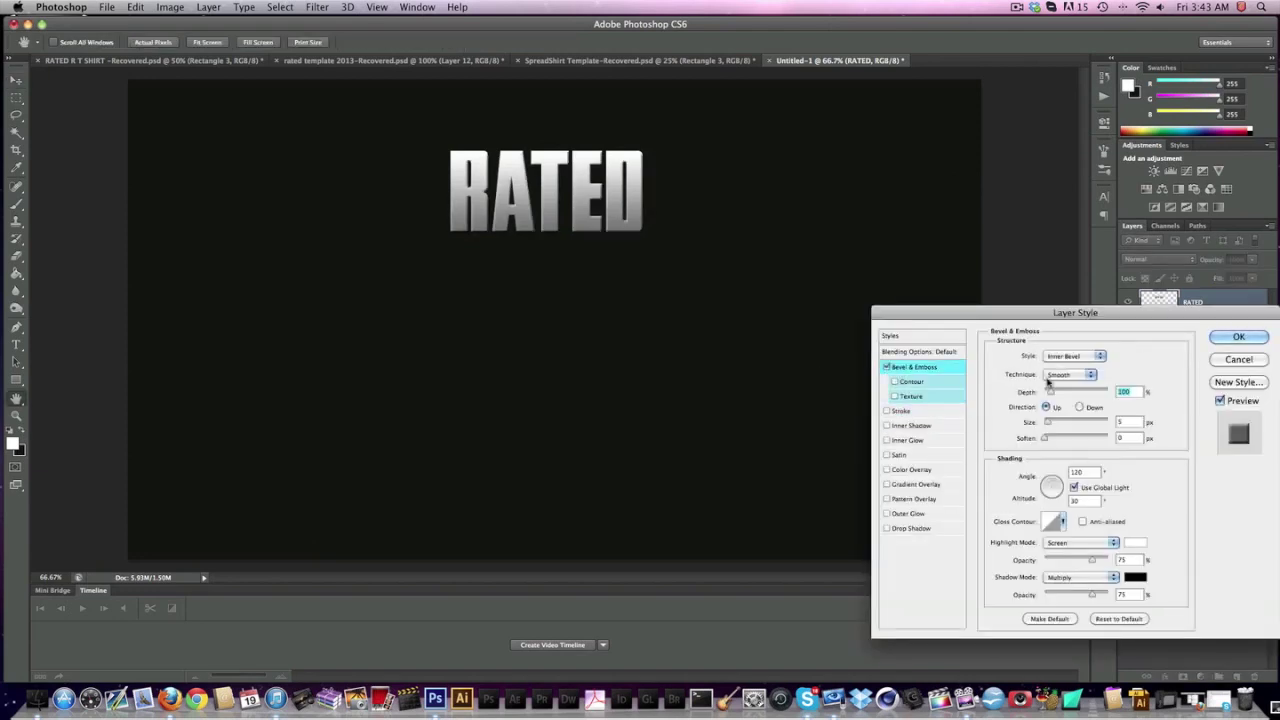
left_click_drag(1048, 422, 1042, 422)
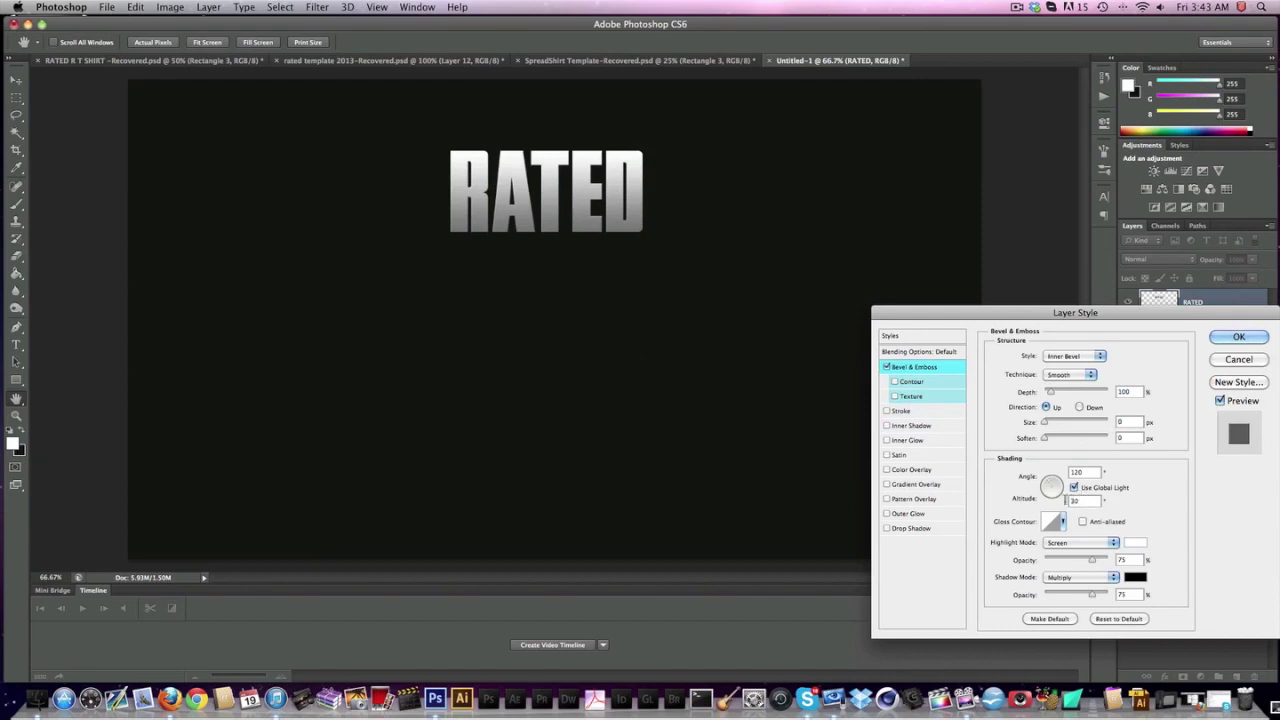
- Turn off global light for the bevel and set its altitude to 0, angle to 119° and highlight opacity to 25%
left_click(1074, 488)
double_click(1090, 500)
type("0")
key("shift+Tab")
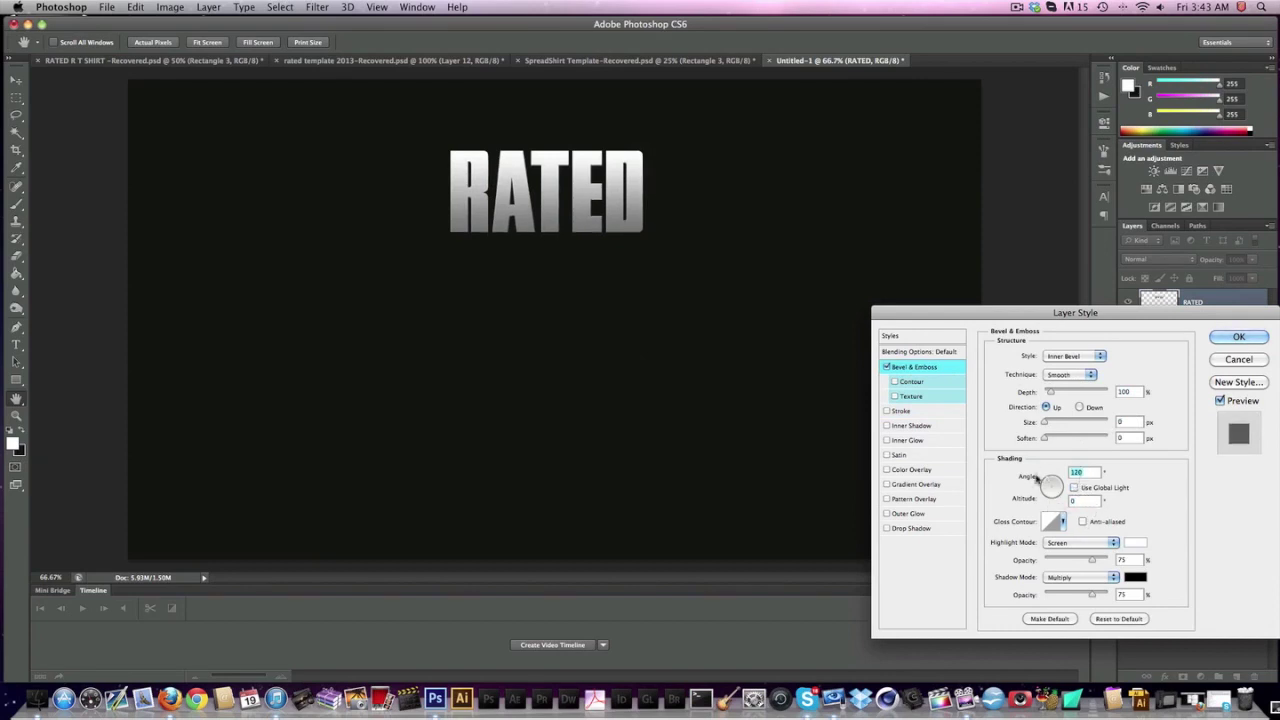
type("119")
double_click(1122, 560)
type("25")
- Add an Inner Shadow with distance 1 px, size 1 px and a 90° angle with global light off
left_click(926, 428)
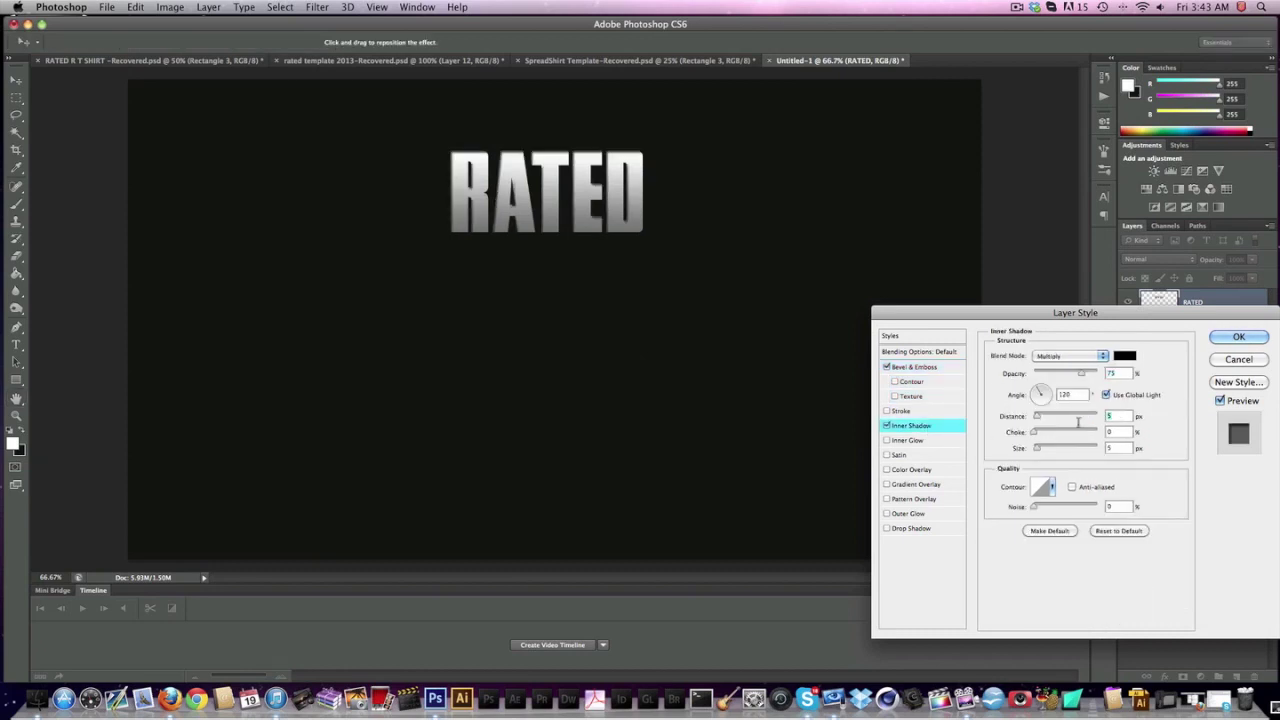
type("1")
key("Tab")
key("Tab")
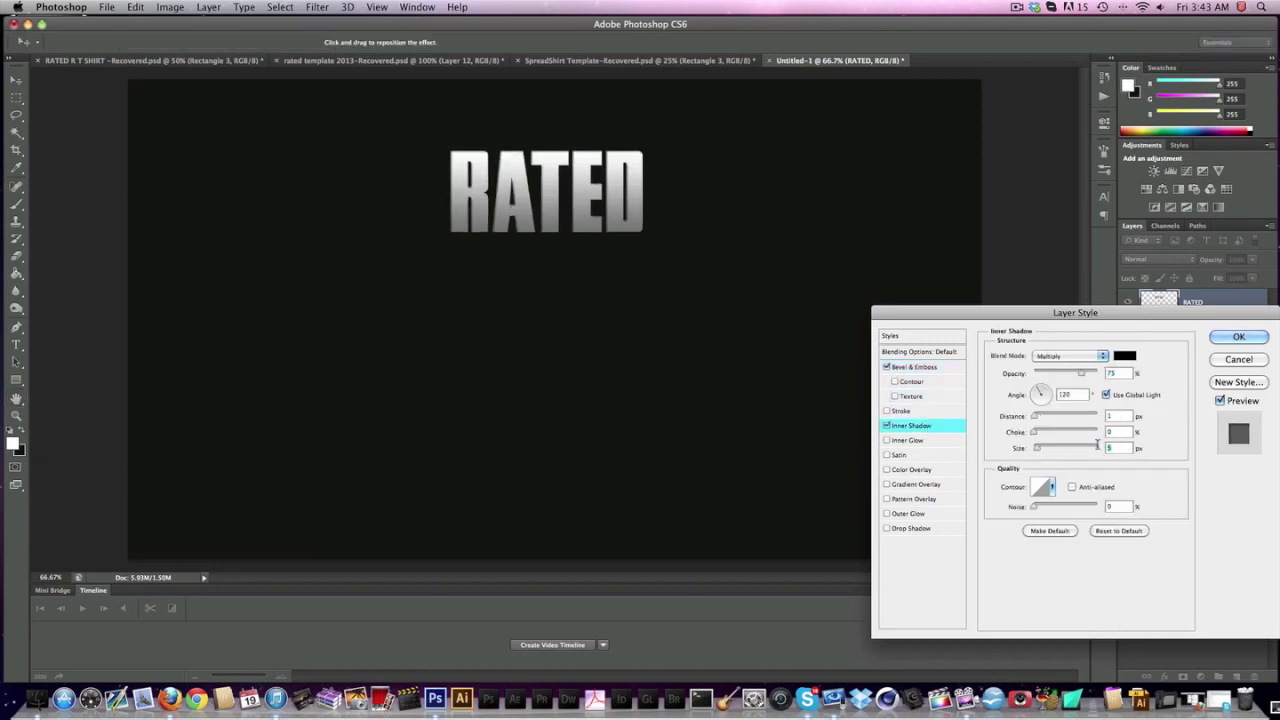
type("1")
left_click(1106, 394)
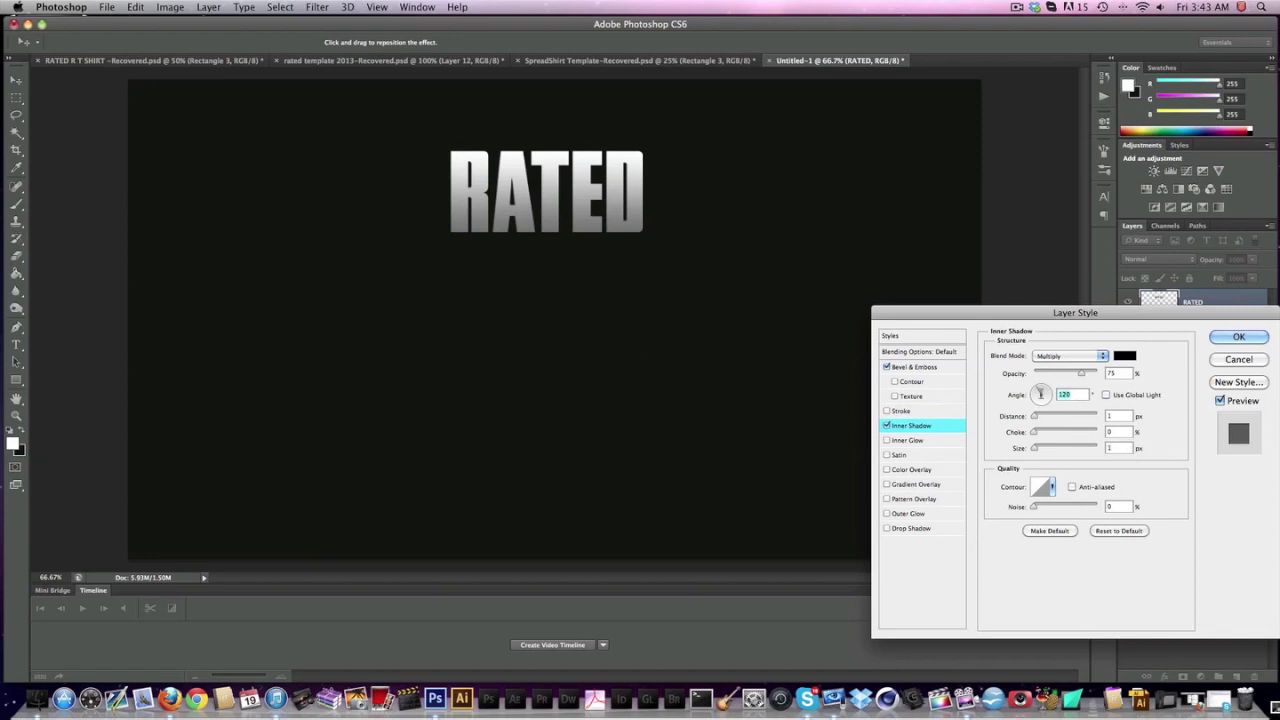
type("90")
- Set the inner shadow to 100% opacity, white (ffffff) colour and Overlay blend mode
left_click_drag(1081, 371, 1088, 371)
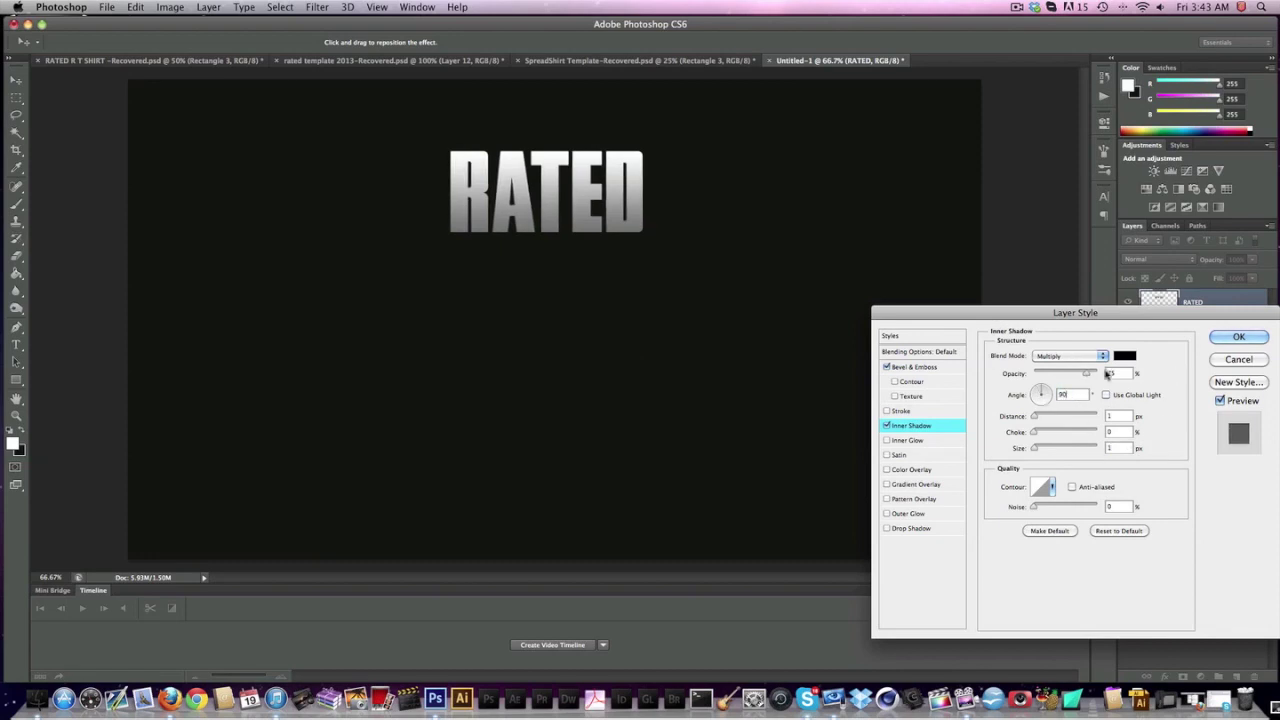
type("100")
left_click(1124, 355)
left_click_drag(746, 271, 500, 62)
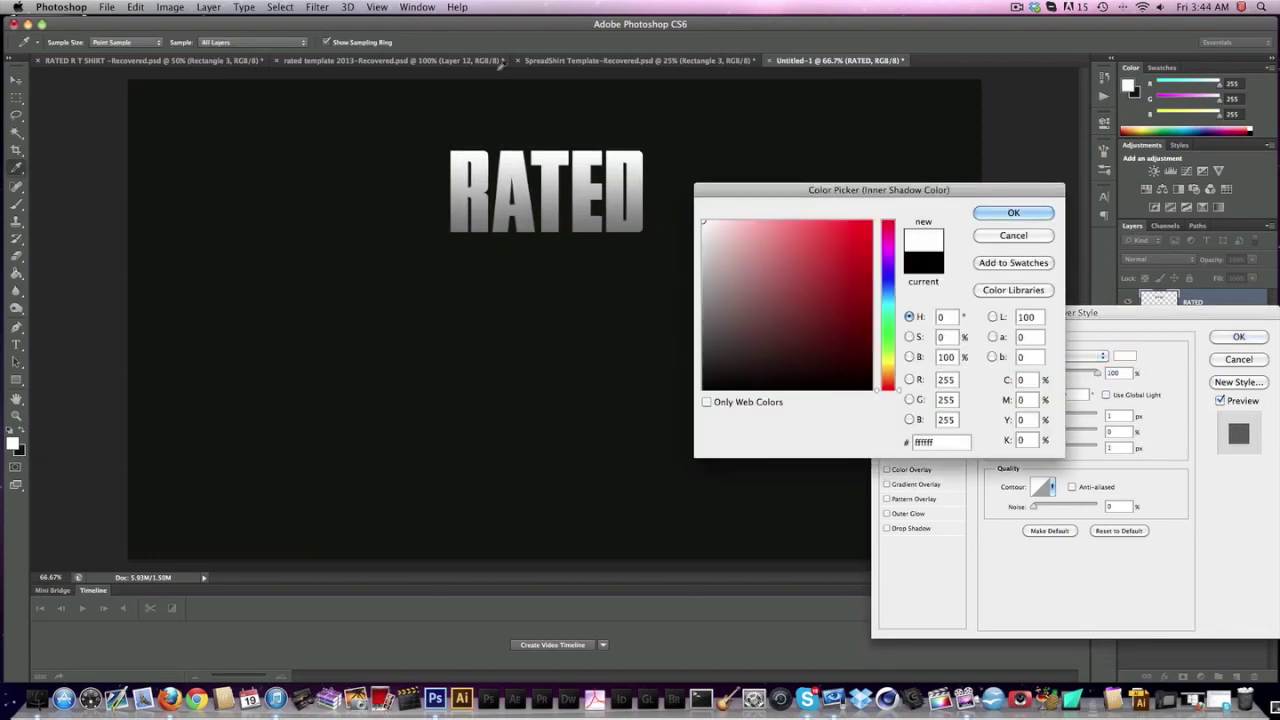
key("Return")
left_click(1072, 357)
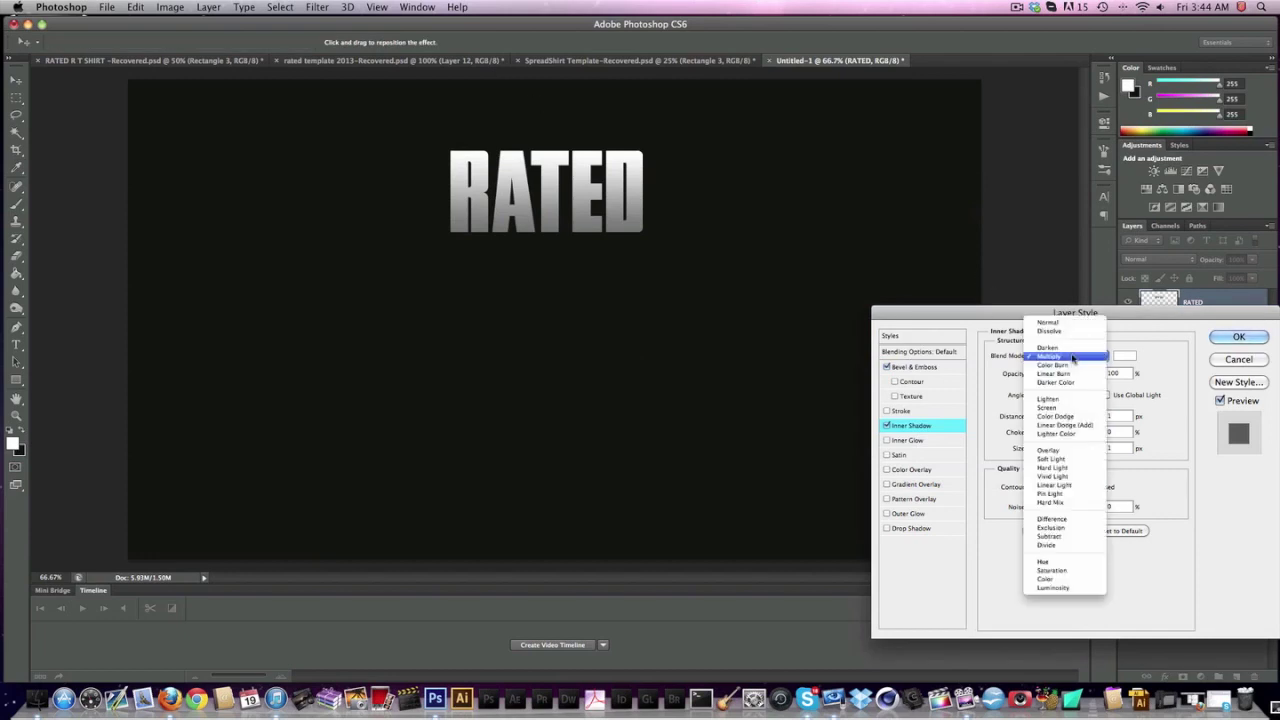
left_click(1072, 451)
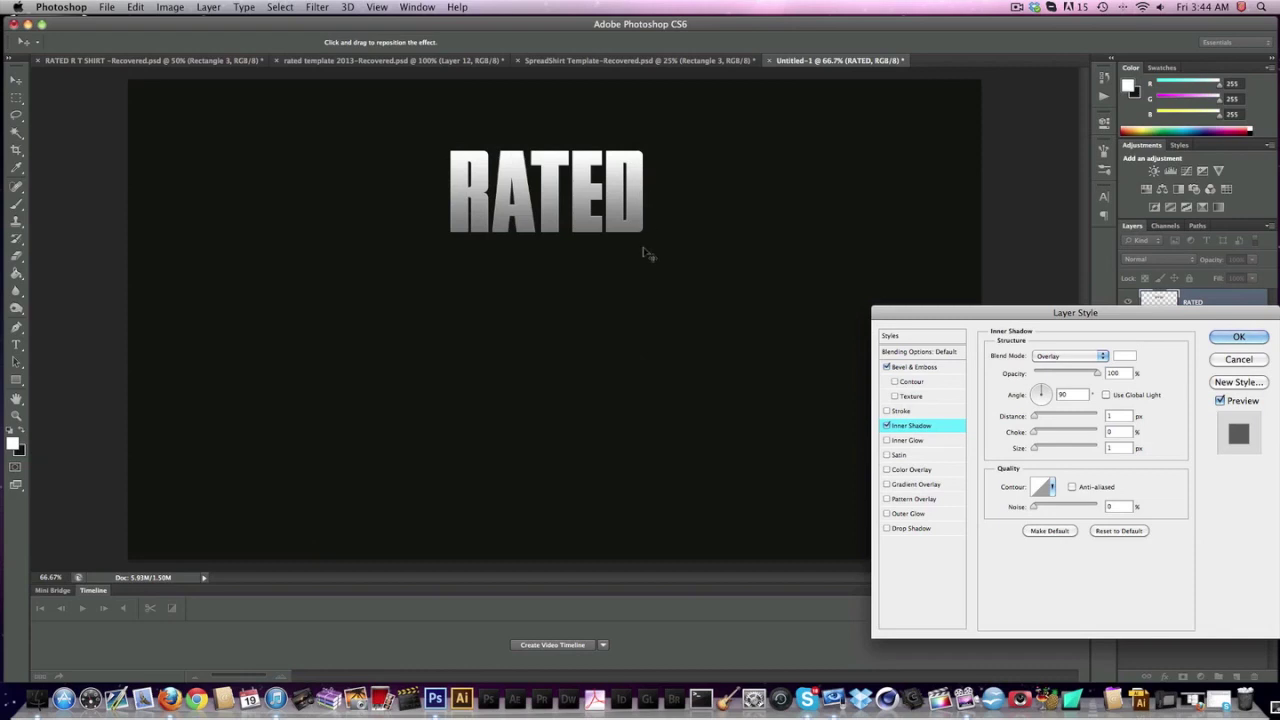
- Add a Drop Shadow with distance 0 px, spread 20% and size 20 px, and apply the layer style
left_click(910, 530)
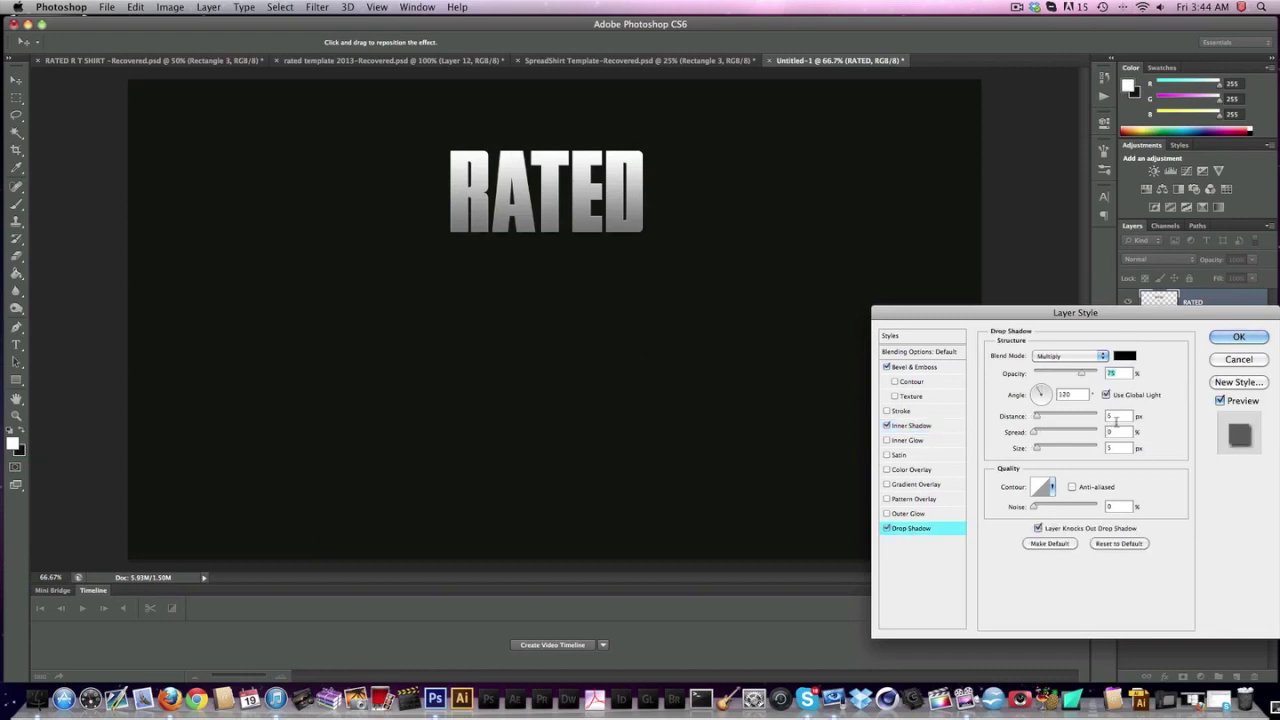
left_click(1118, 416)
type("0")
key("Tab")
type("2020")
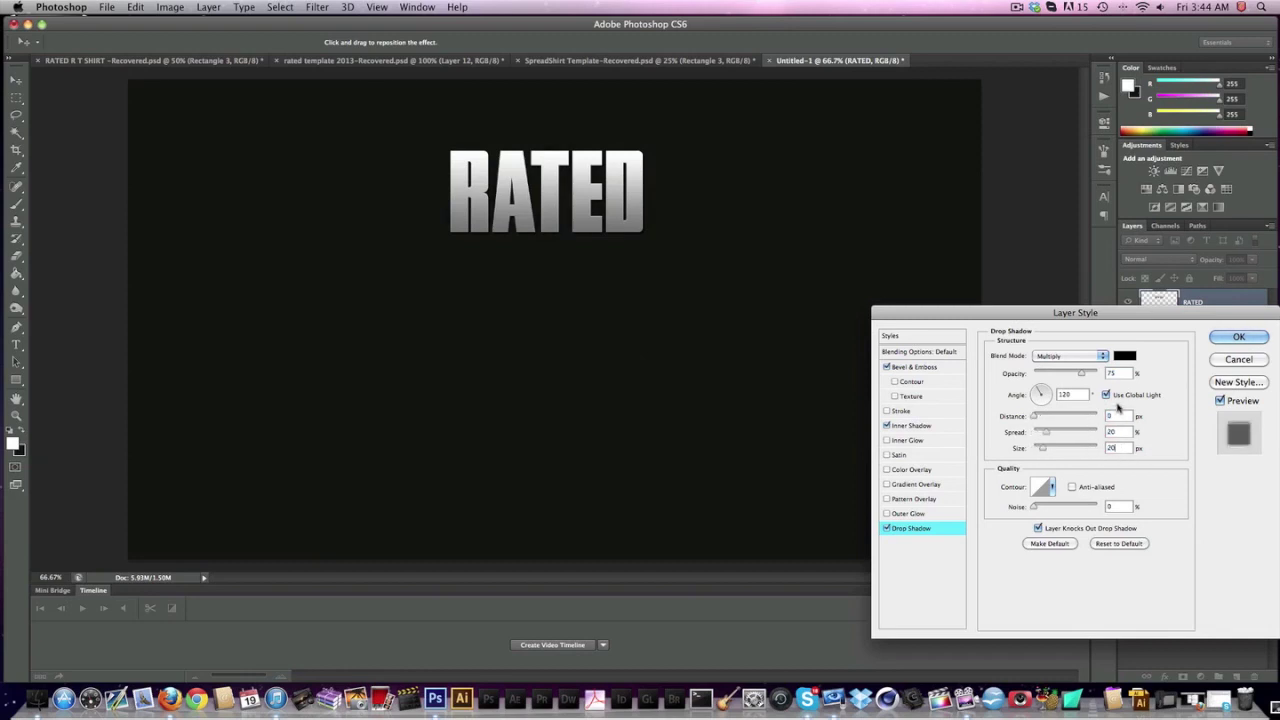
key("Tab")
key("Return")
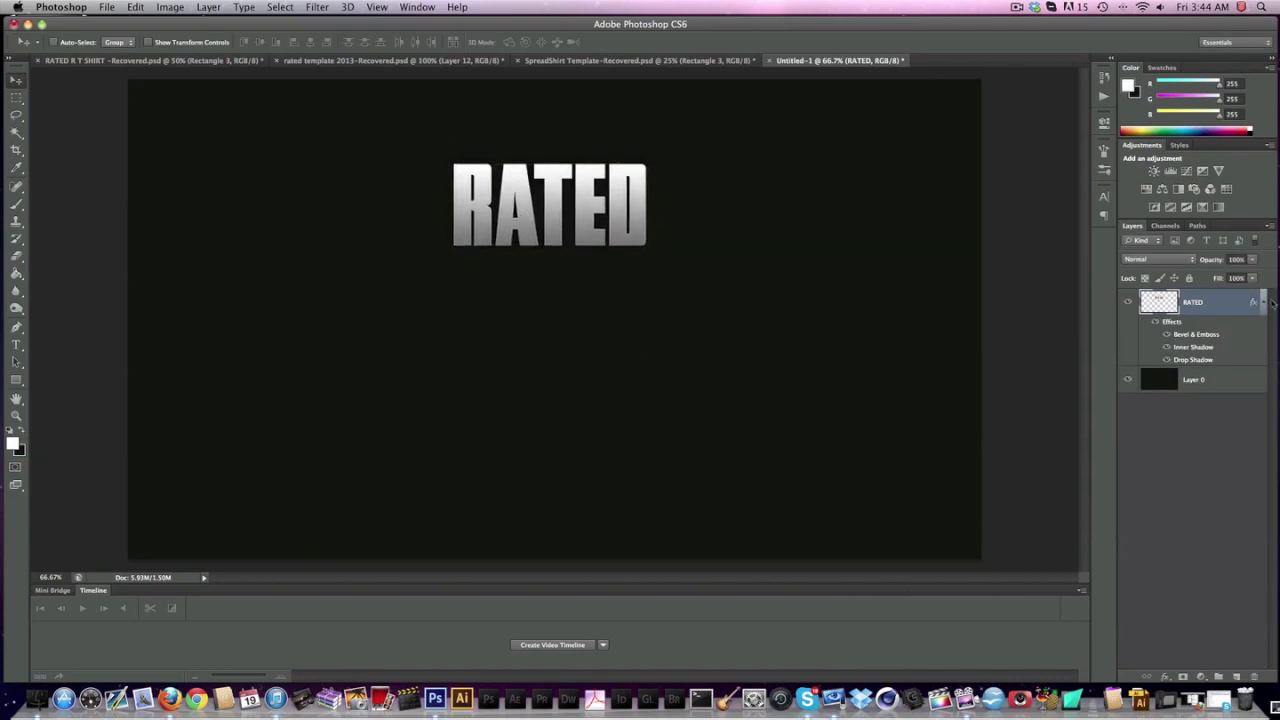
- Collapse the RATED layer's effects list and add a new layer above it, clipped to the lettering
left_click(1264, 302)
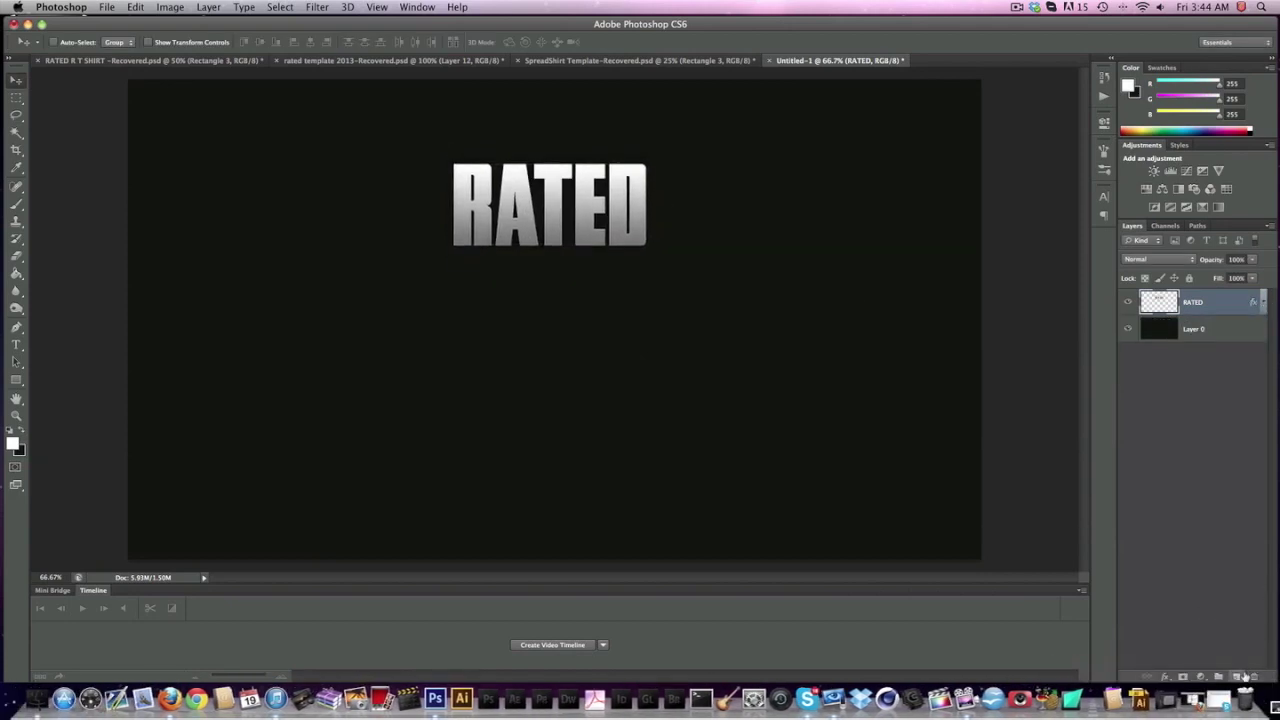
left_click(1238, 677)
key("super+alt+g")
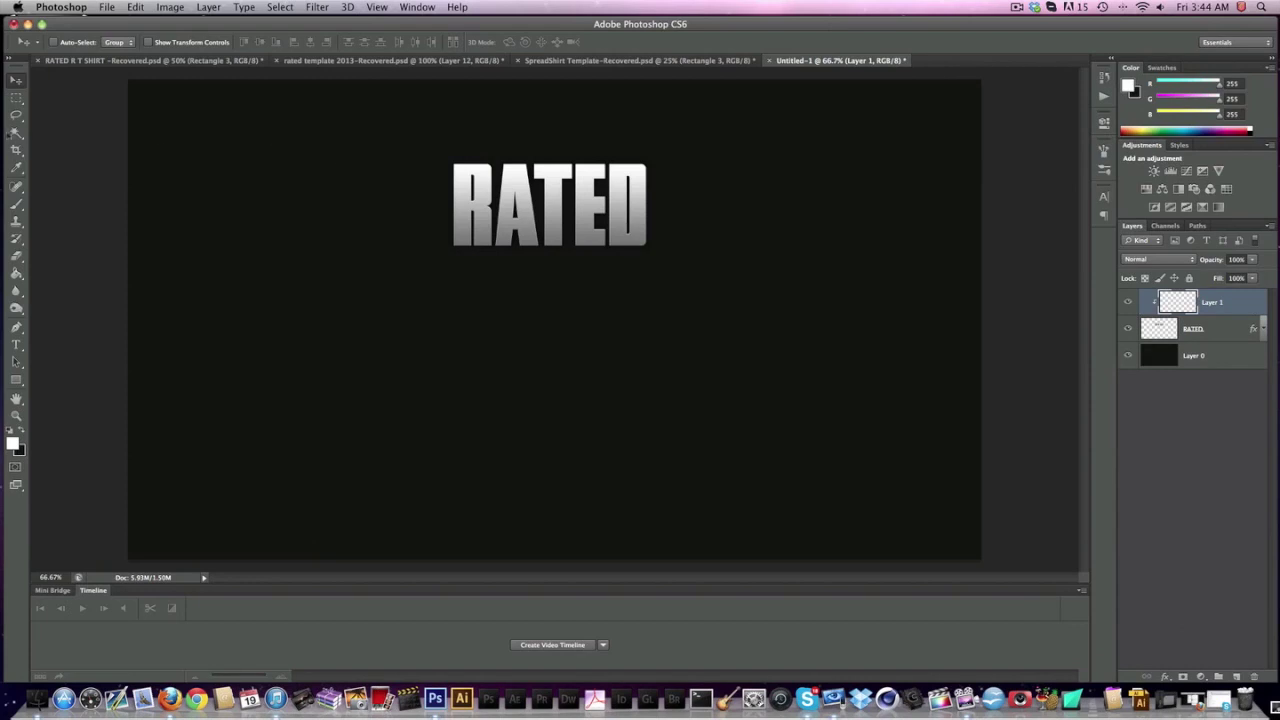
- Stamp scratches over the RATED lettering on the clipped layer using the 2019 px scratch brush in black
left_click(16, 204)
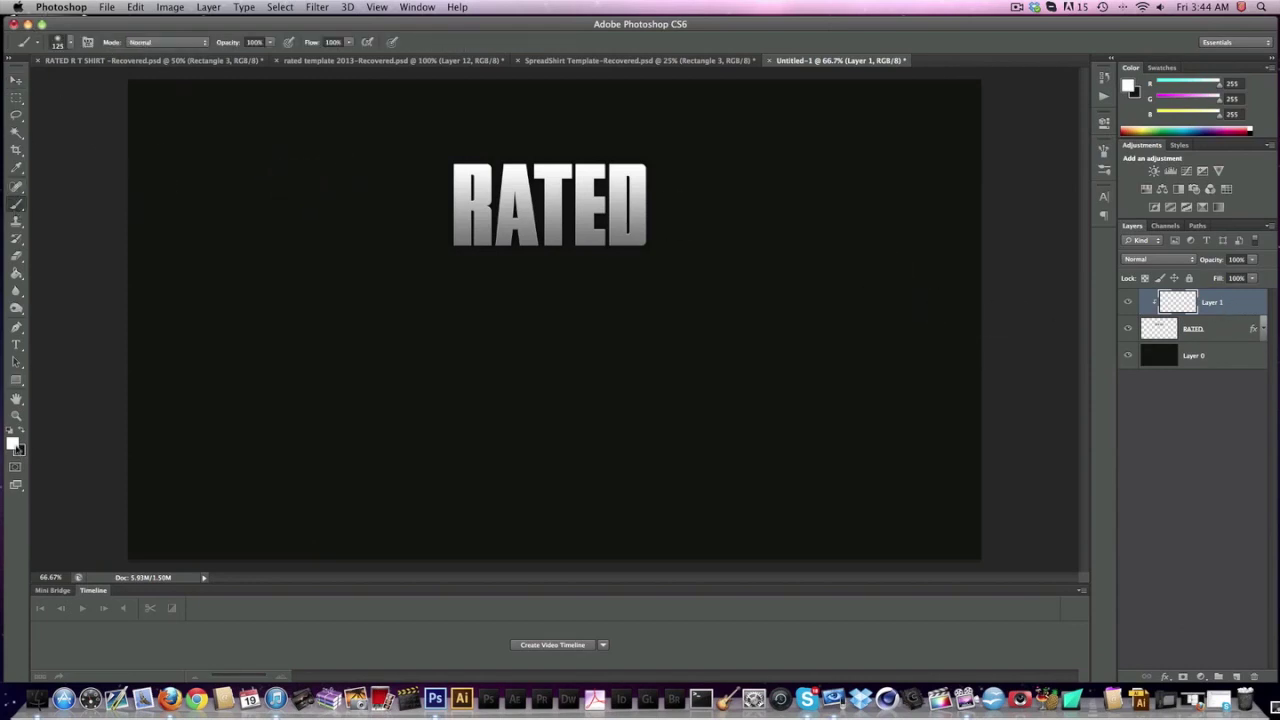
left_click(14, 444)
left_click_drag(788, 386, 1077, 478)
key("Return")
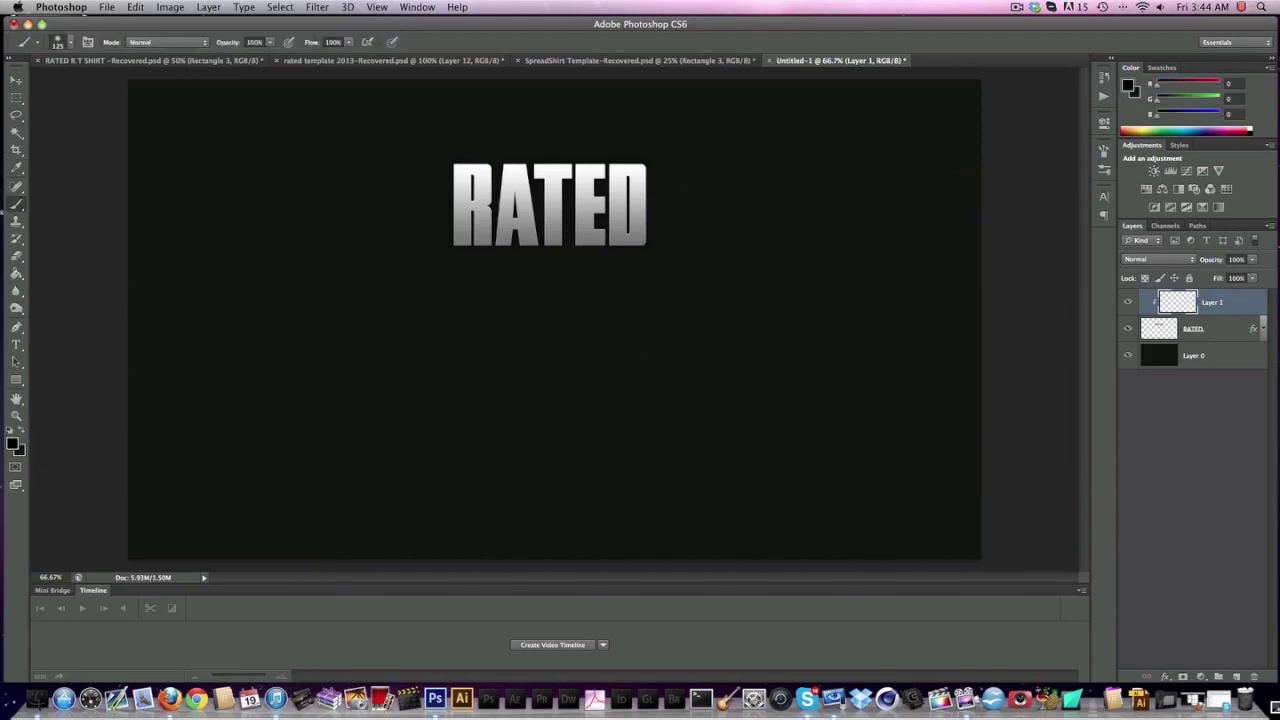
left_click(70, 44)
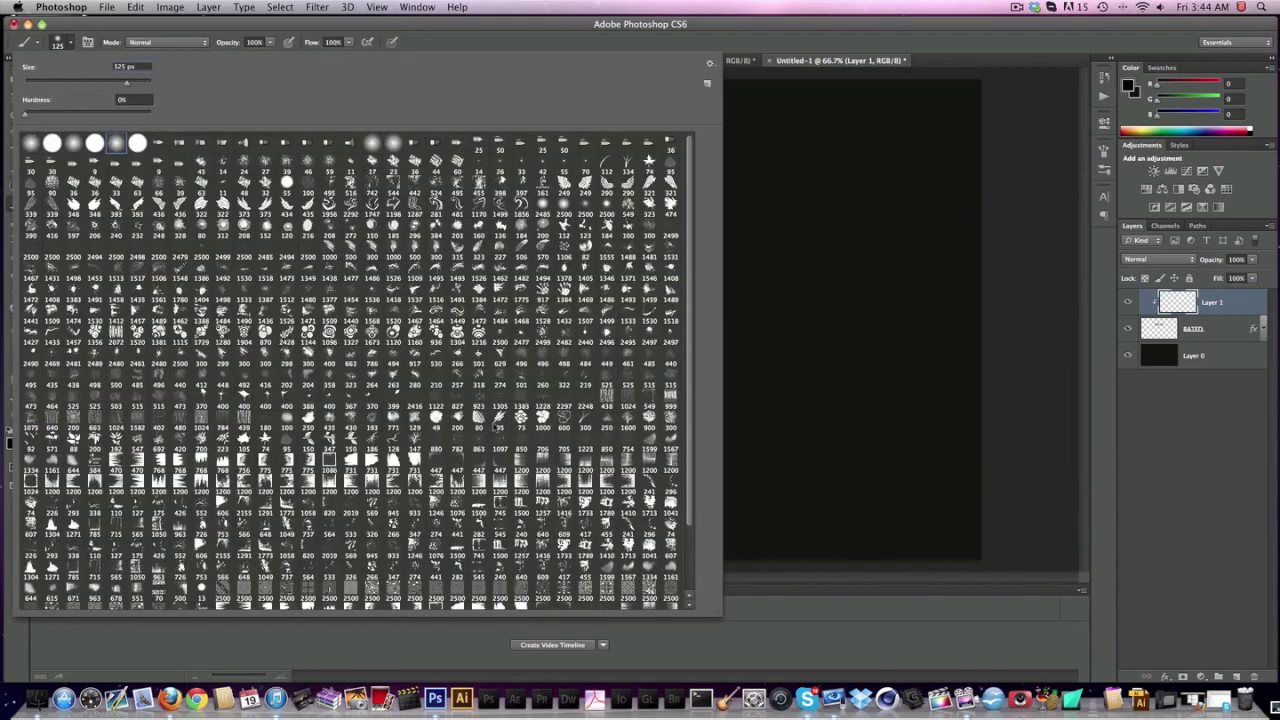
left_click_drag(688, 484, 688, 566)
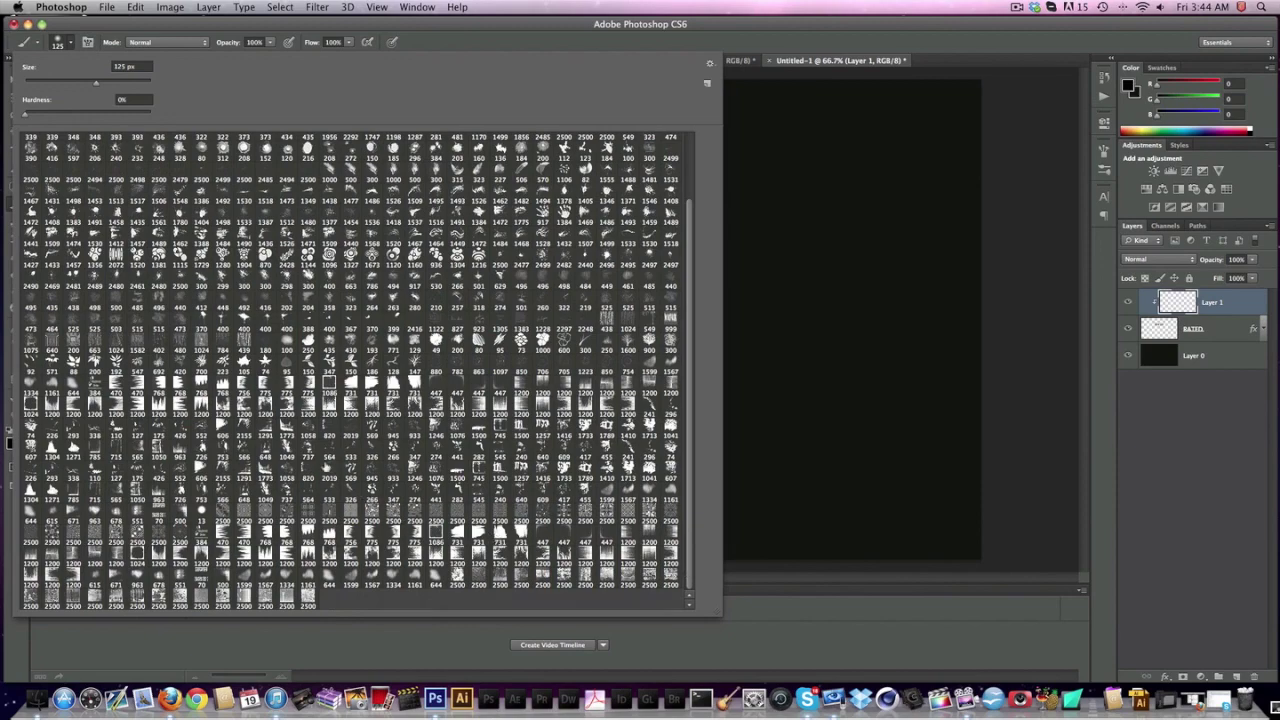
left_click(329, 469)
left_click(312, 24)
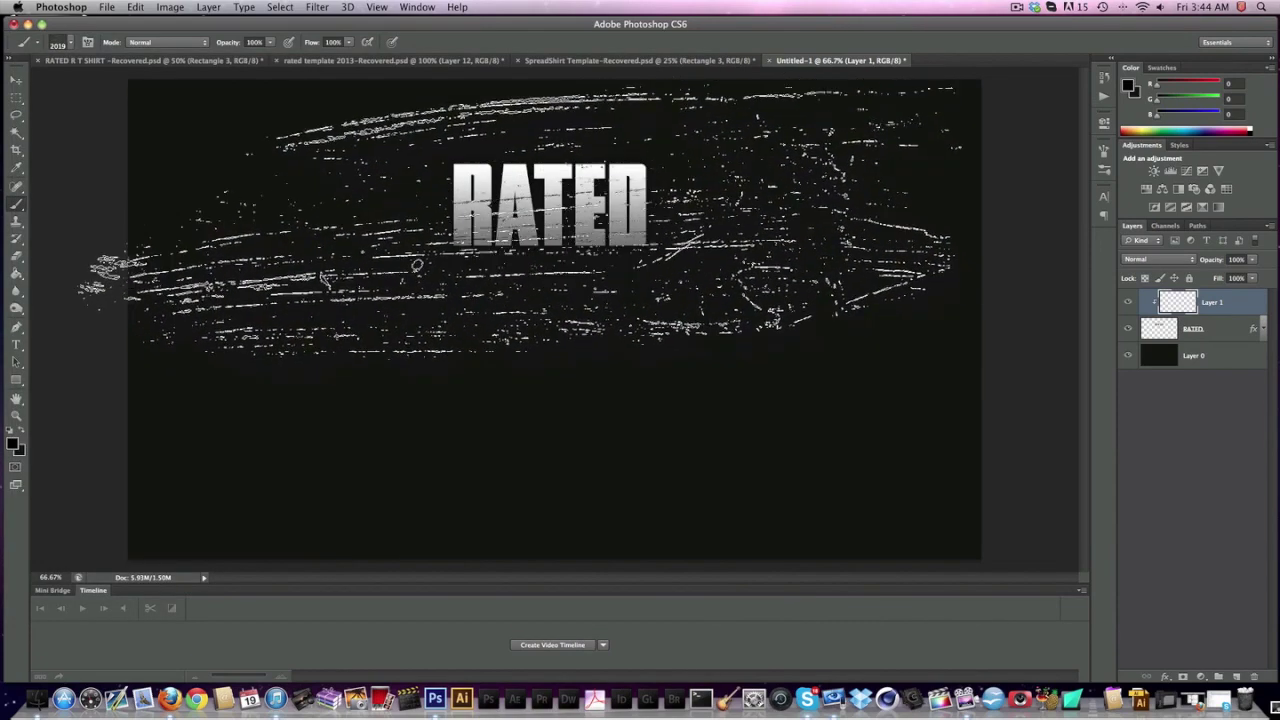
left_click(421, 279)
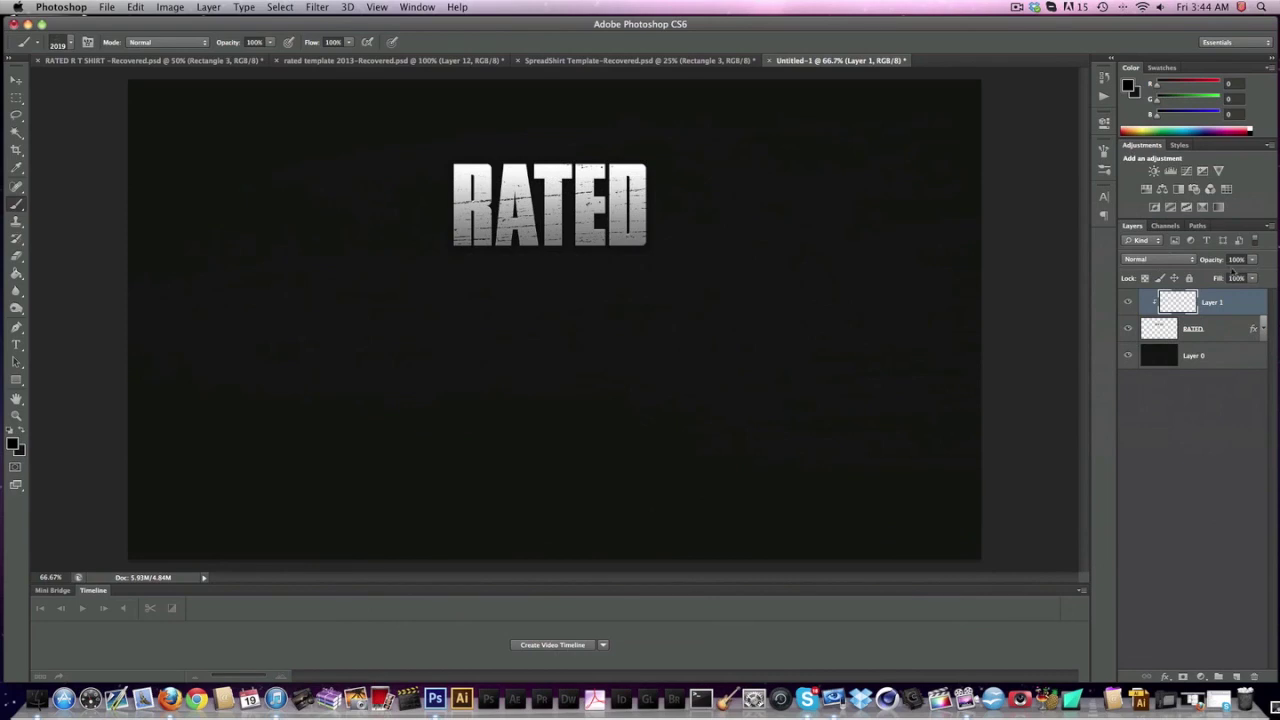
- Set the scratch layer's opacity to 25% and merge it down into the RATED layer
left_click(1236, 259)
type("10")
key("Return")
type("25")
key("Return")
right_click(1217, 305)
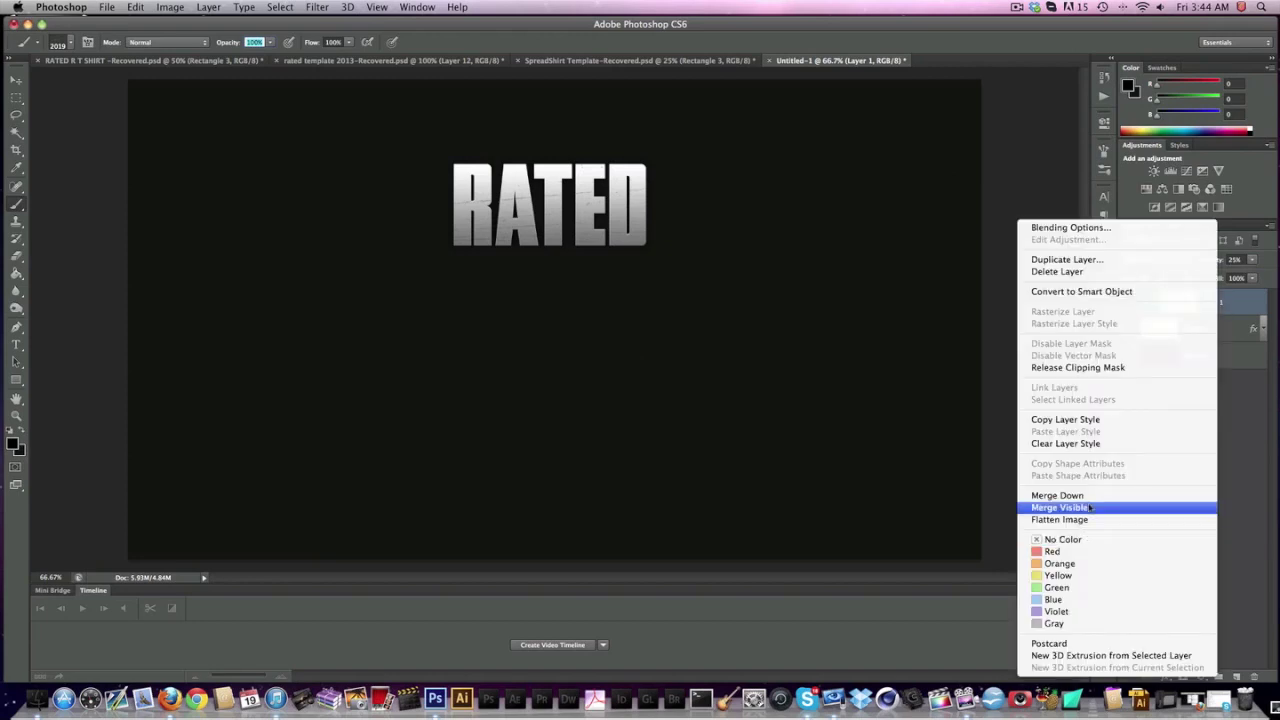
left_click(1058, 495)
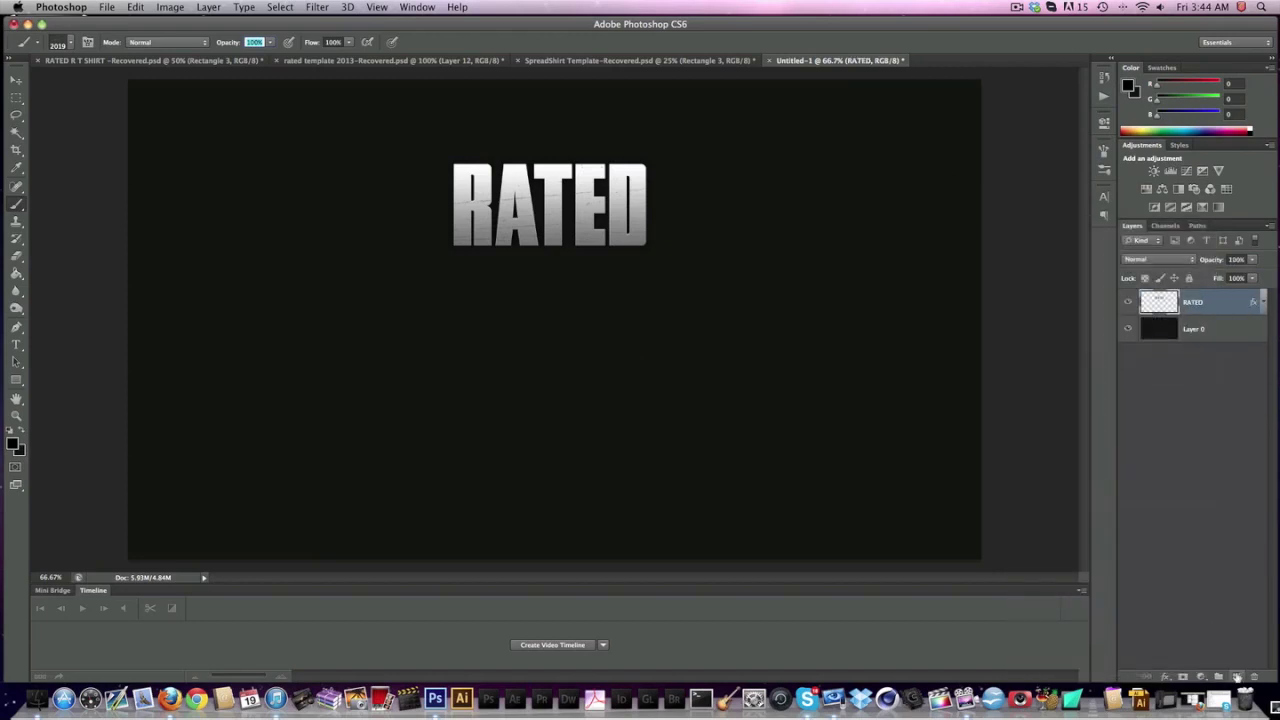
- Add another layer clipped to RATED and stamp black grunge marks across the lettering with the 417 px brush
left_click(1237, 677)
left_click(1210, 315, "alt")
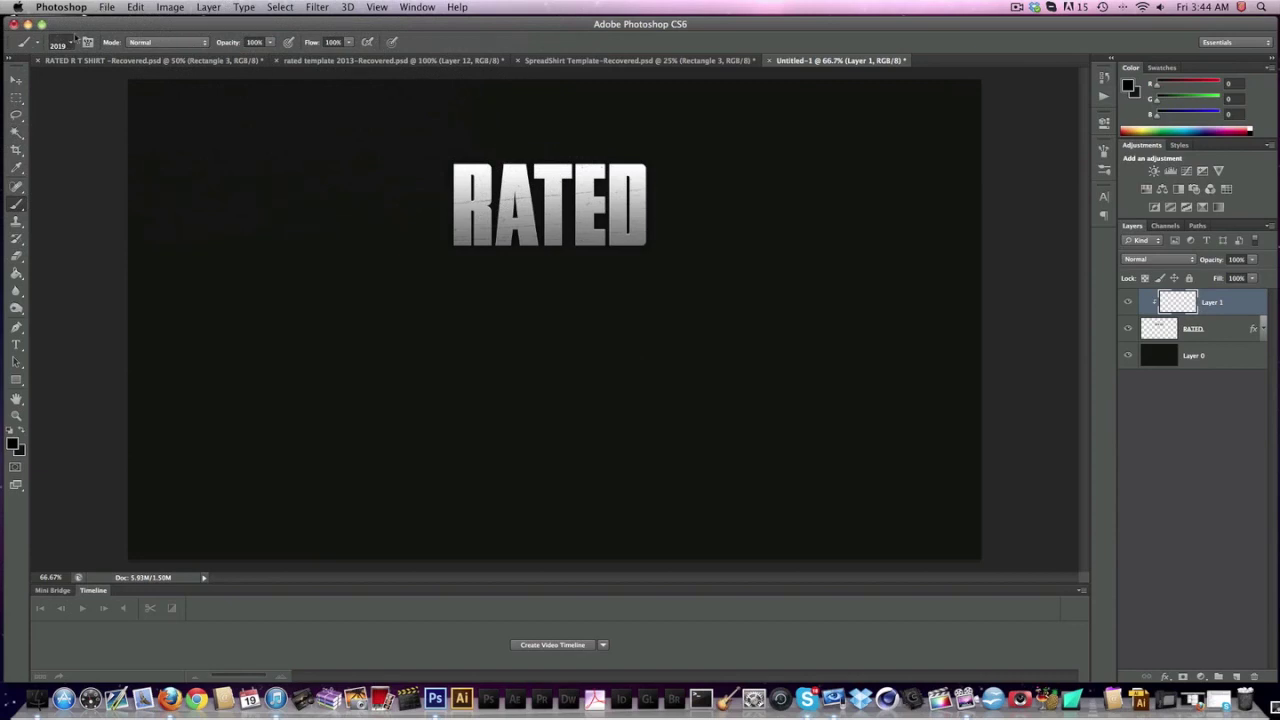
left_click(72, 41)
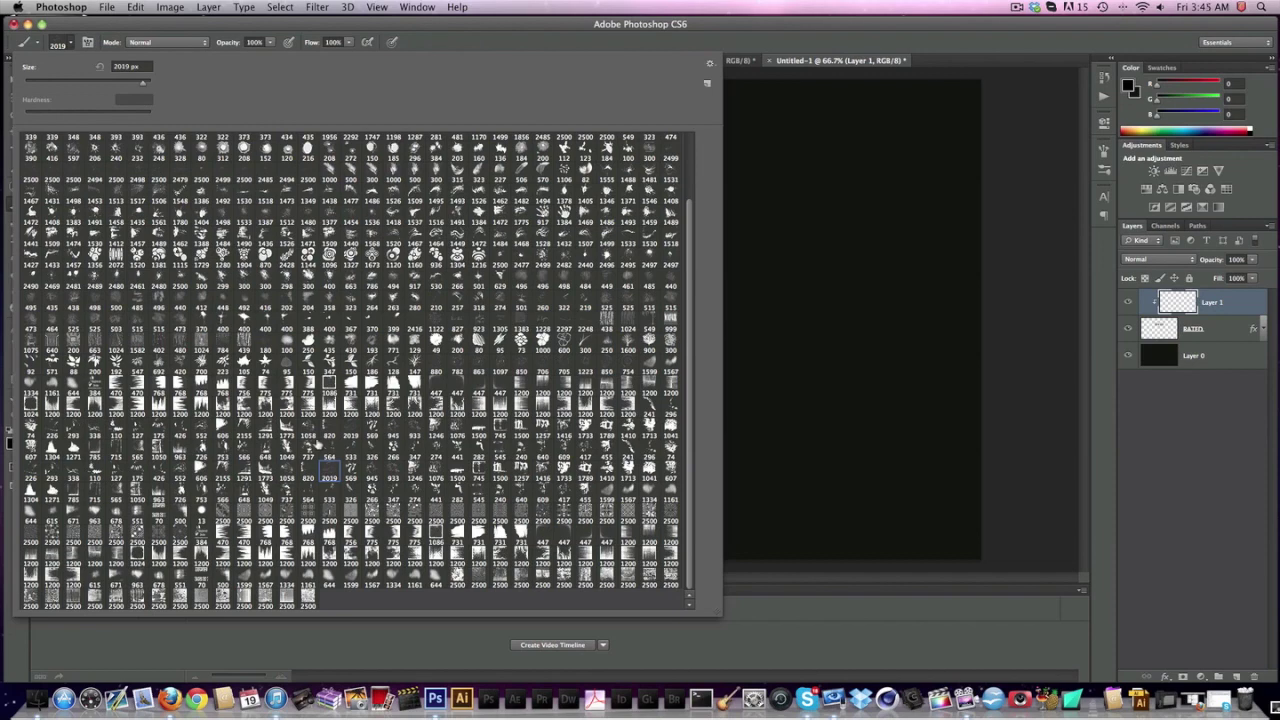
left_click(396, 472)
left_click(566, 504)
key("Return")
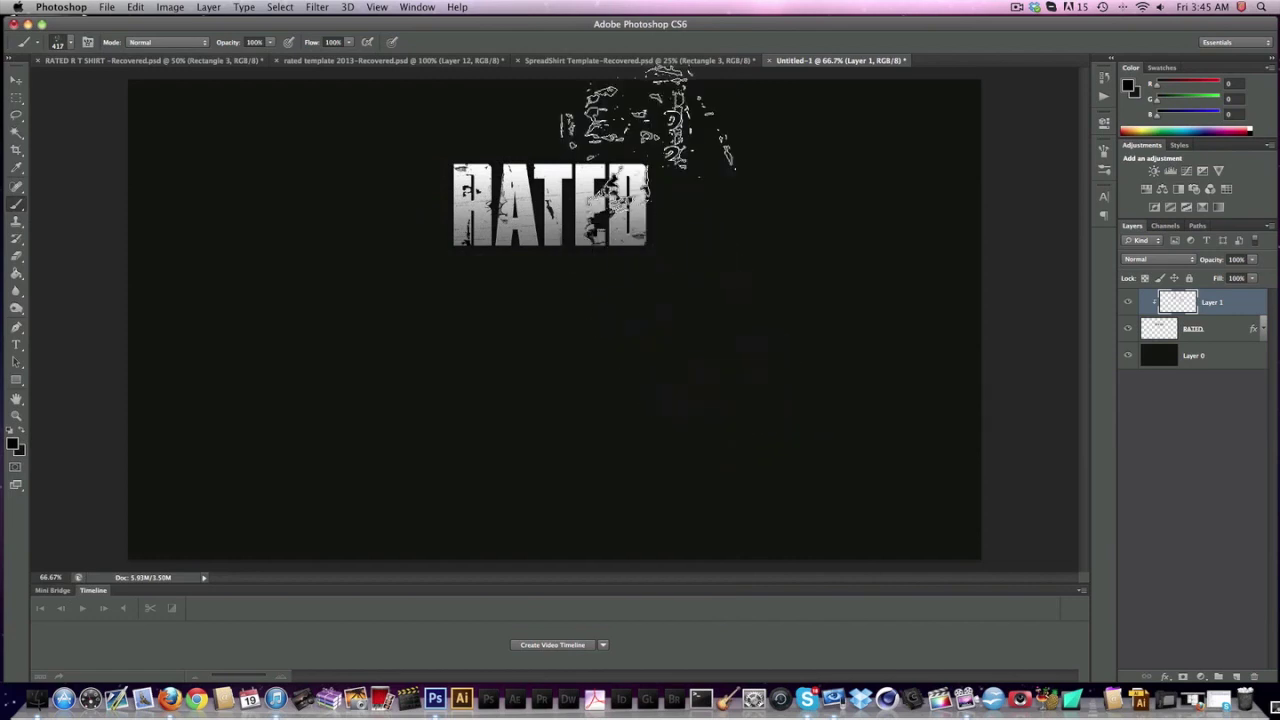
left_click(545, 250)
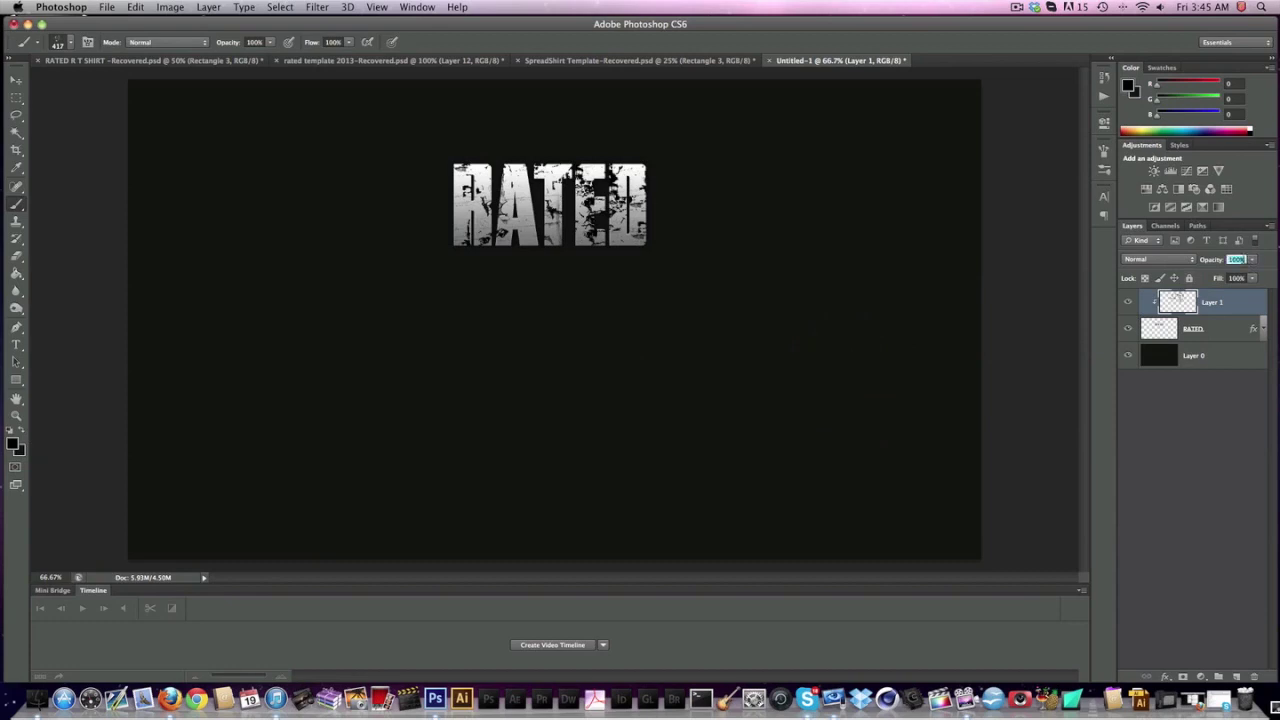
- Lower the grunge layer's opacity to 15% and merge it down into the RATED layer
type("20")
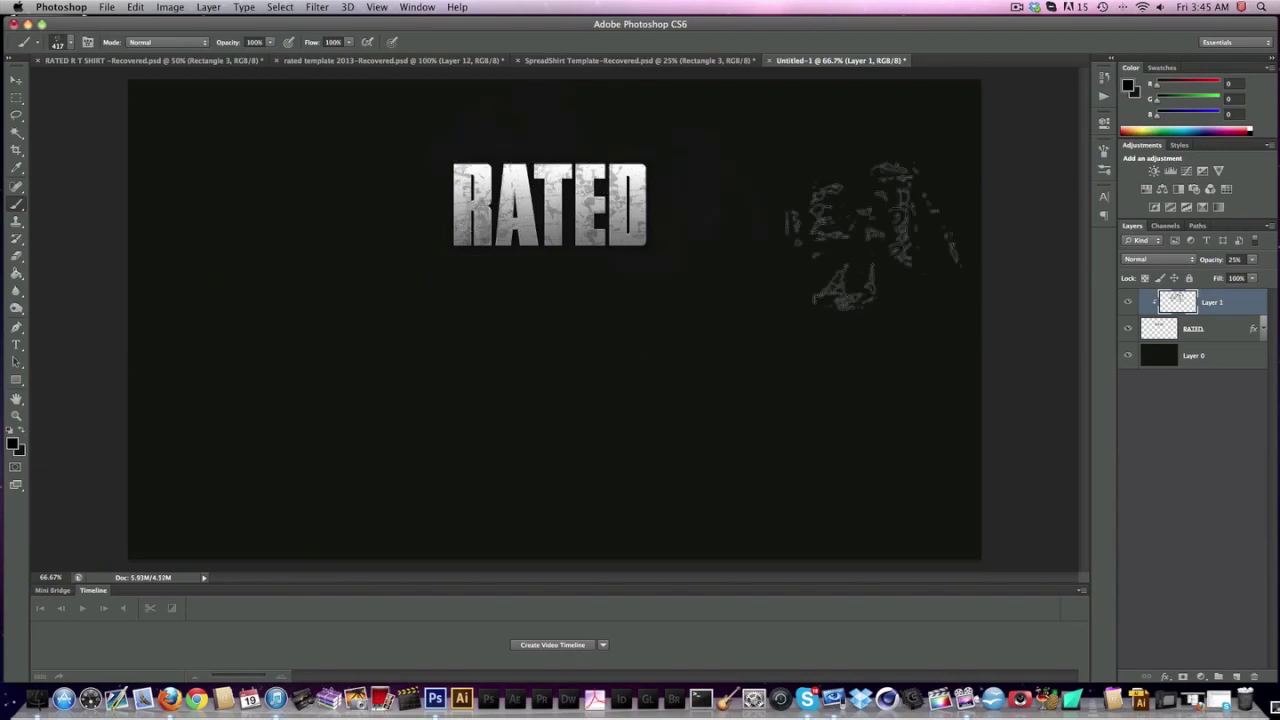
right_click(1221, 306)
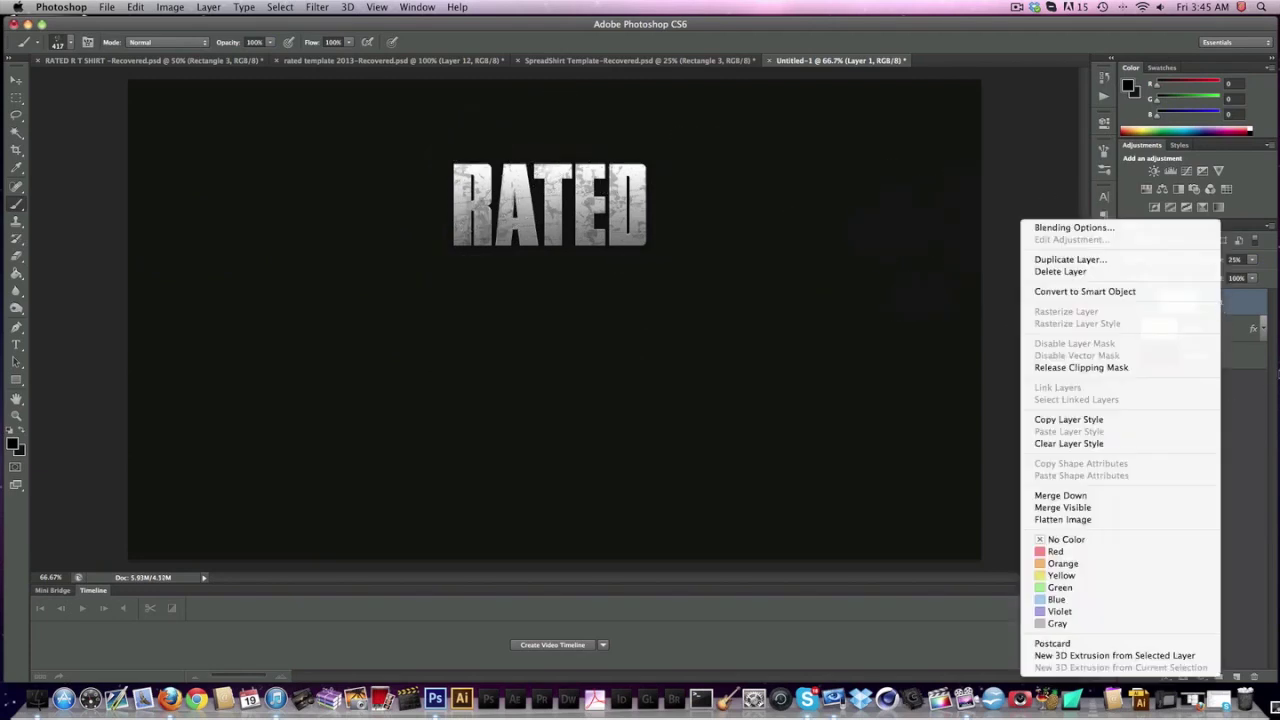
key("Escape")
type("15")
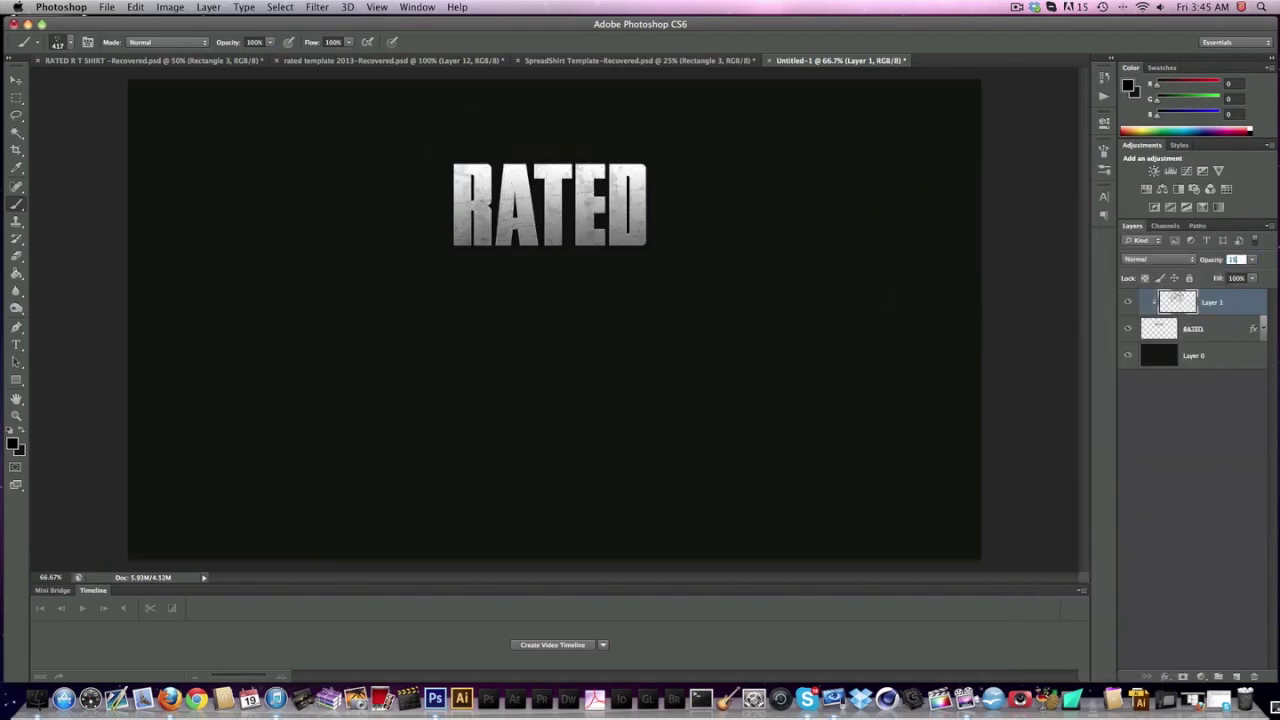
key("Return")
right_click(1209, 302)
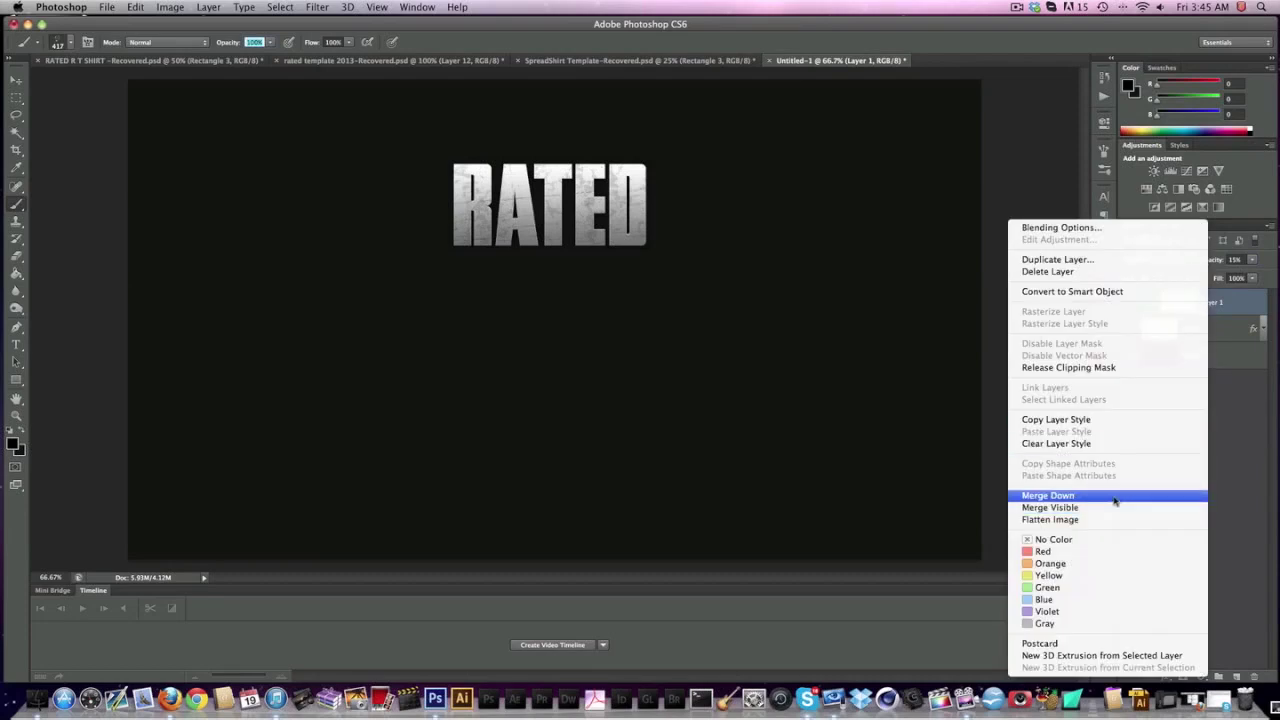
left_click(1114, 495)
- Add a layer clipped to RATED and stamp black splatter across the lettering with the 1493 px brush
left_click(1240, 677)
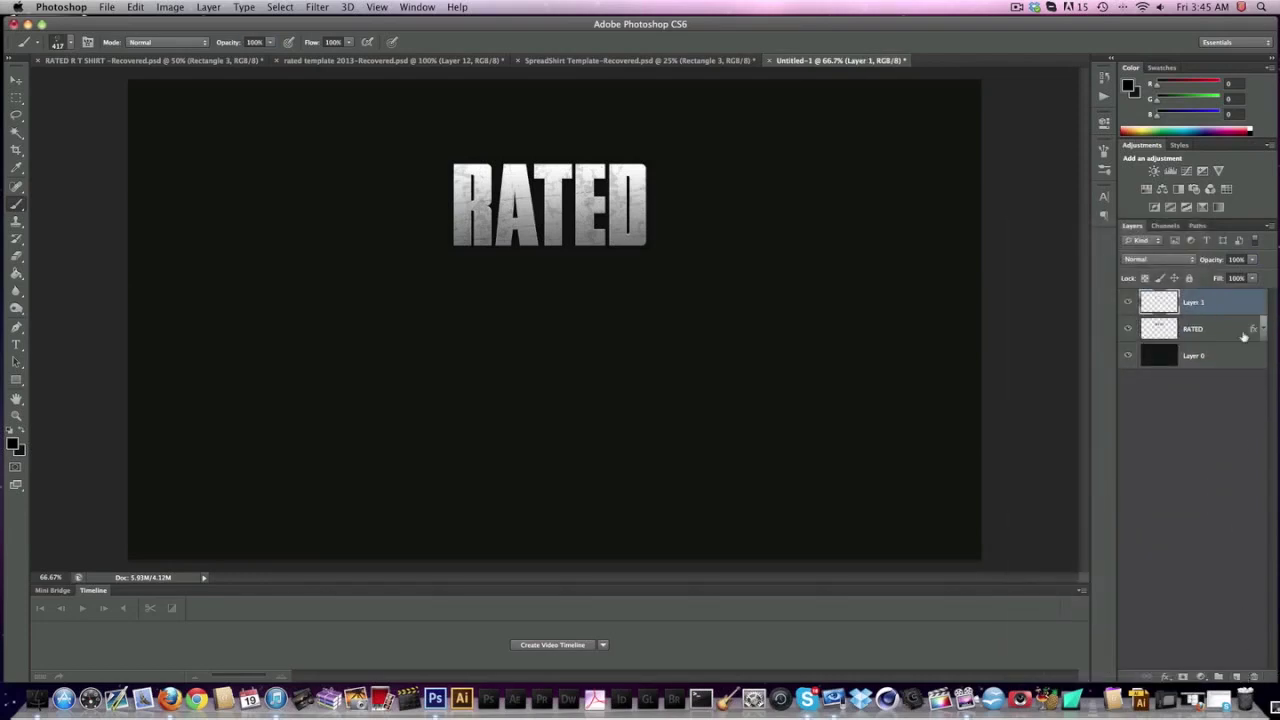
left_click(1241, 315, "alt")
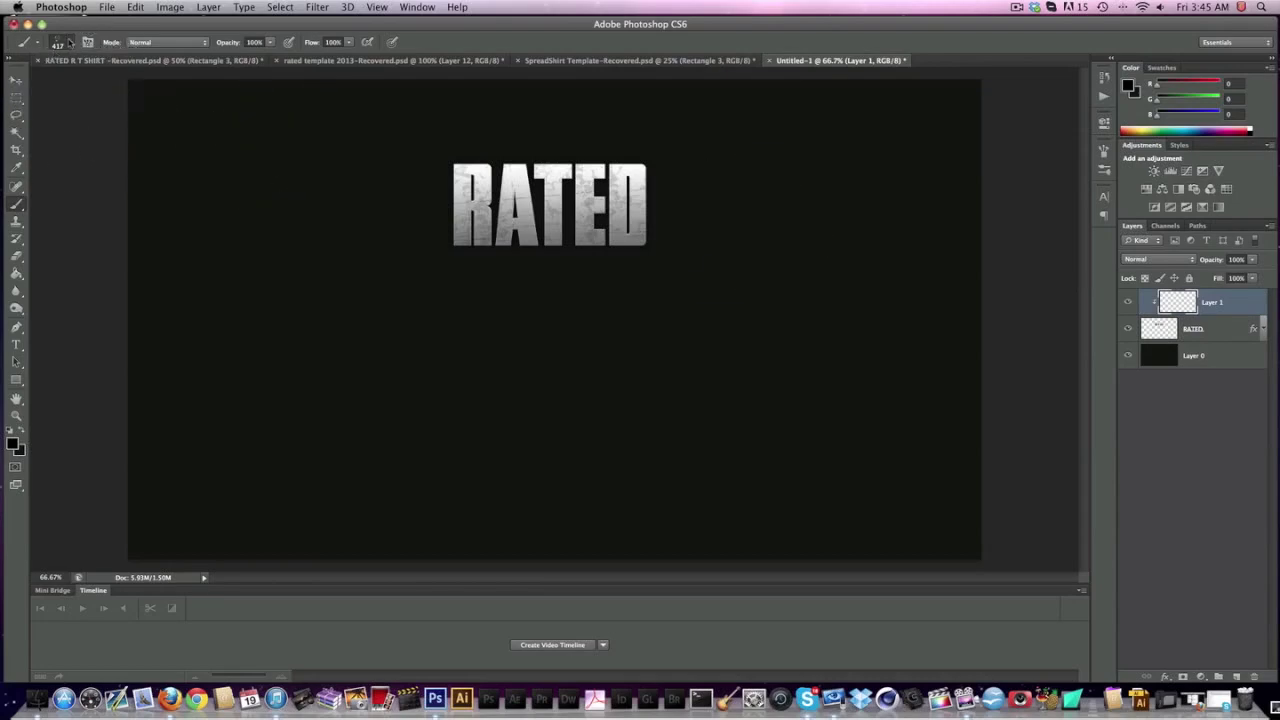
left_click(68, 42)
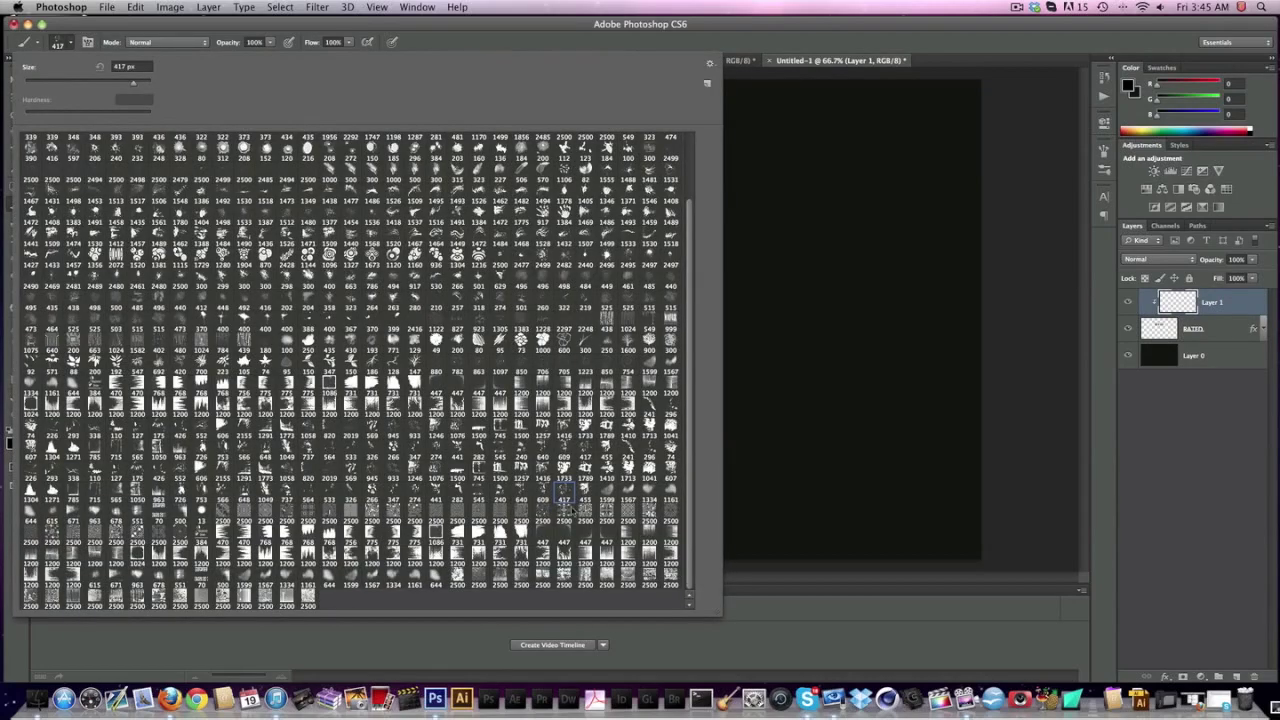
left_click(607, 467)
left_click(456, 193)
key("Return")
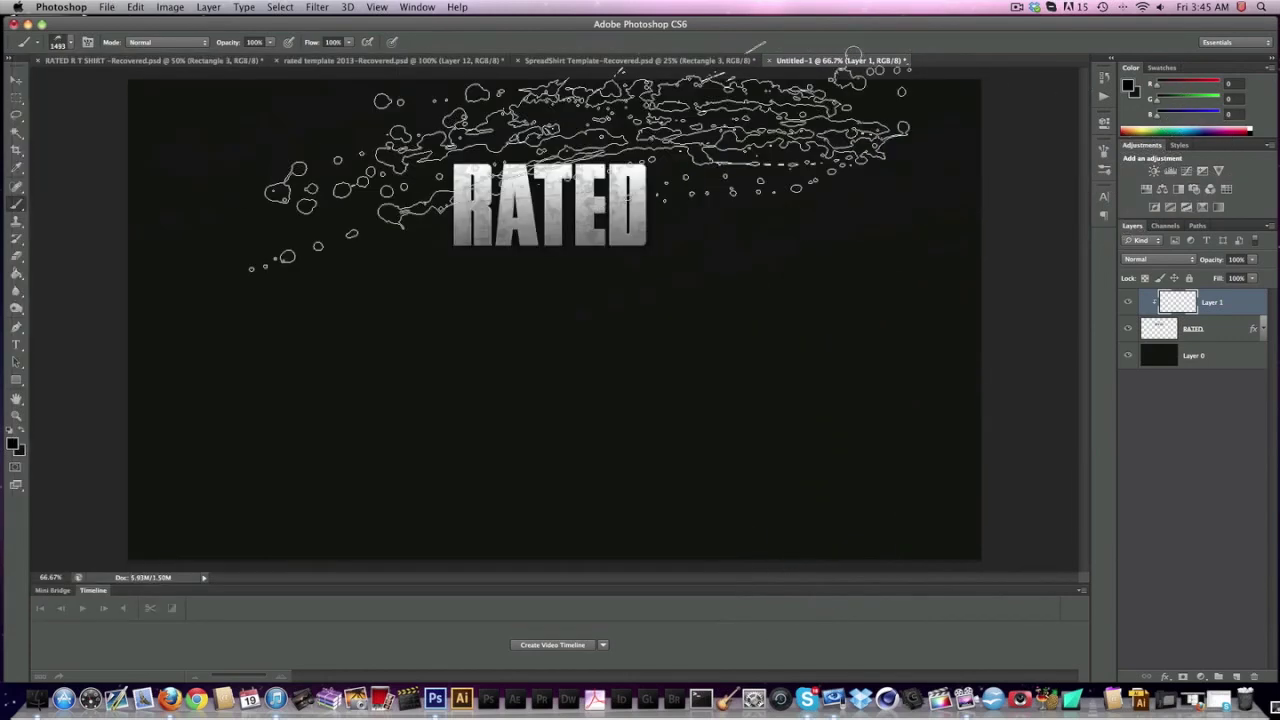
left_click(580, 162)
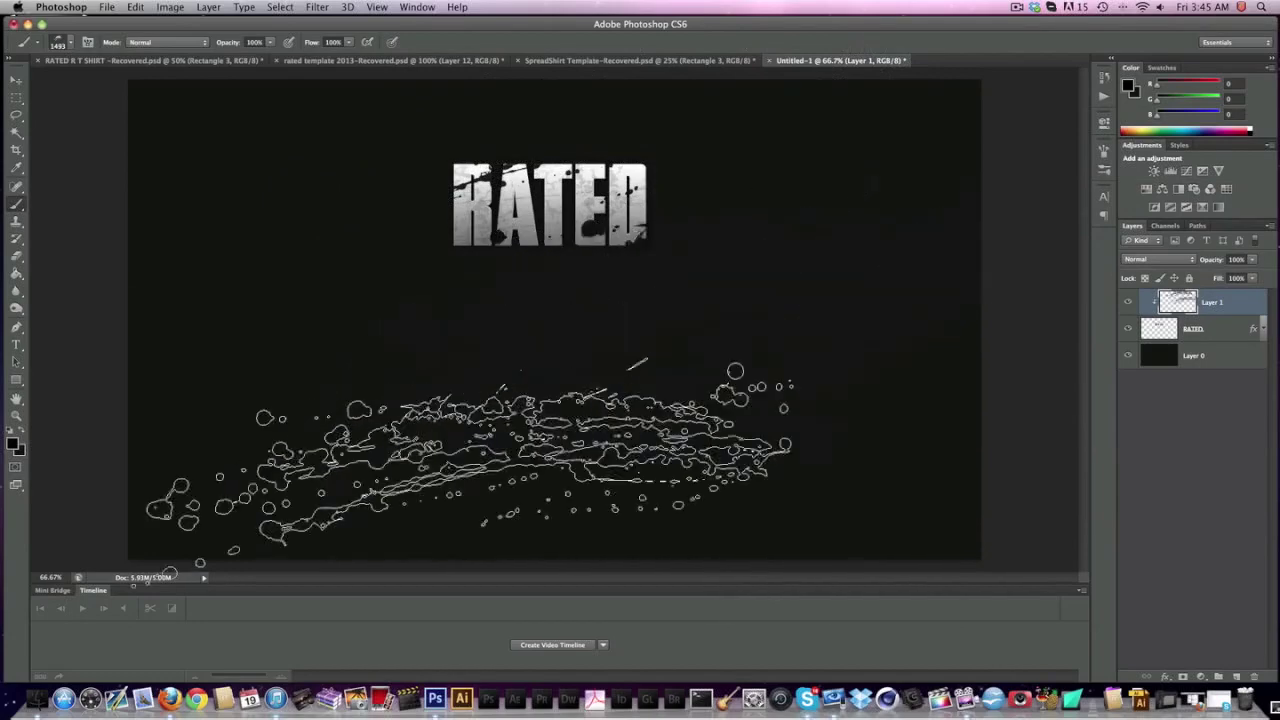
left_click(645, 400)
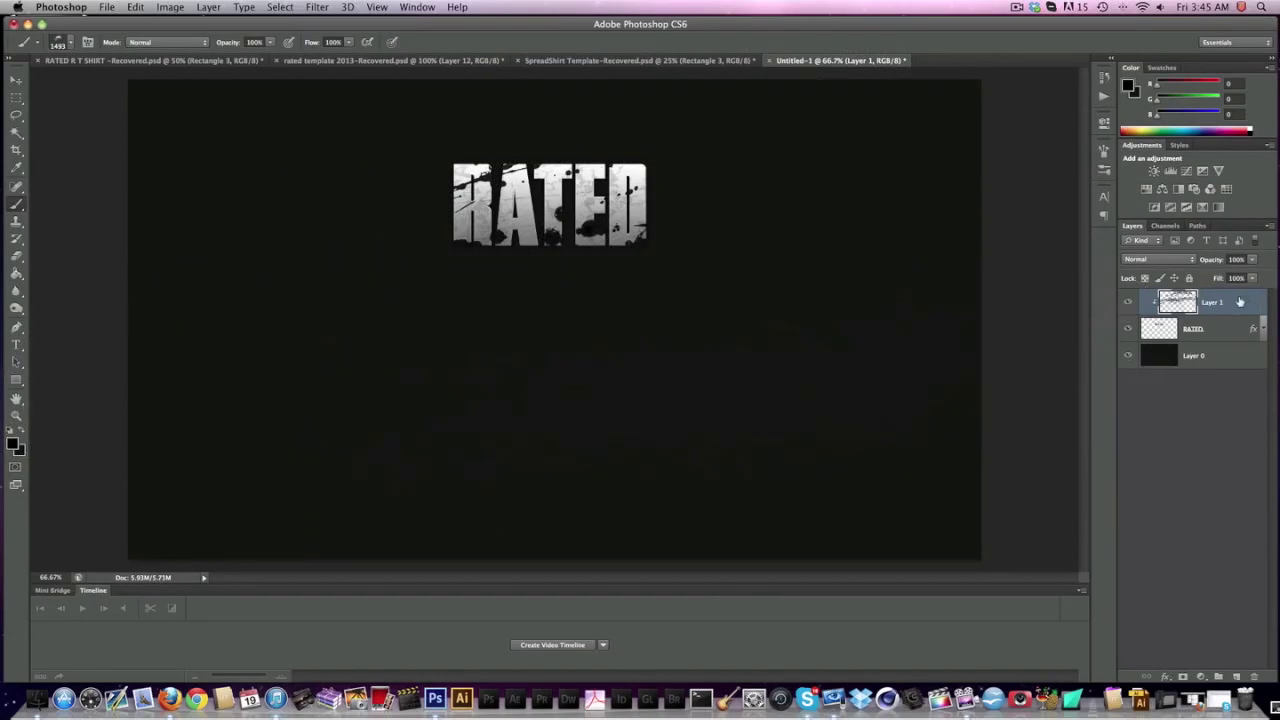
- Lower the splatter layer's opacity to 30% and merge it down into the RATED layer
left_click(1251, 259)
left_click(1236, 259)
type("50")
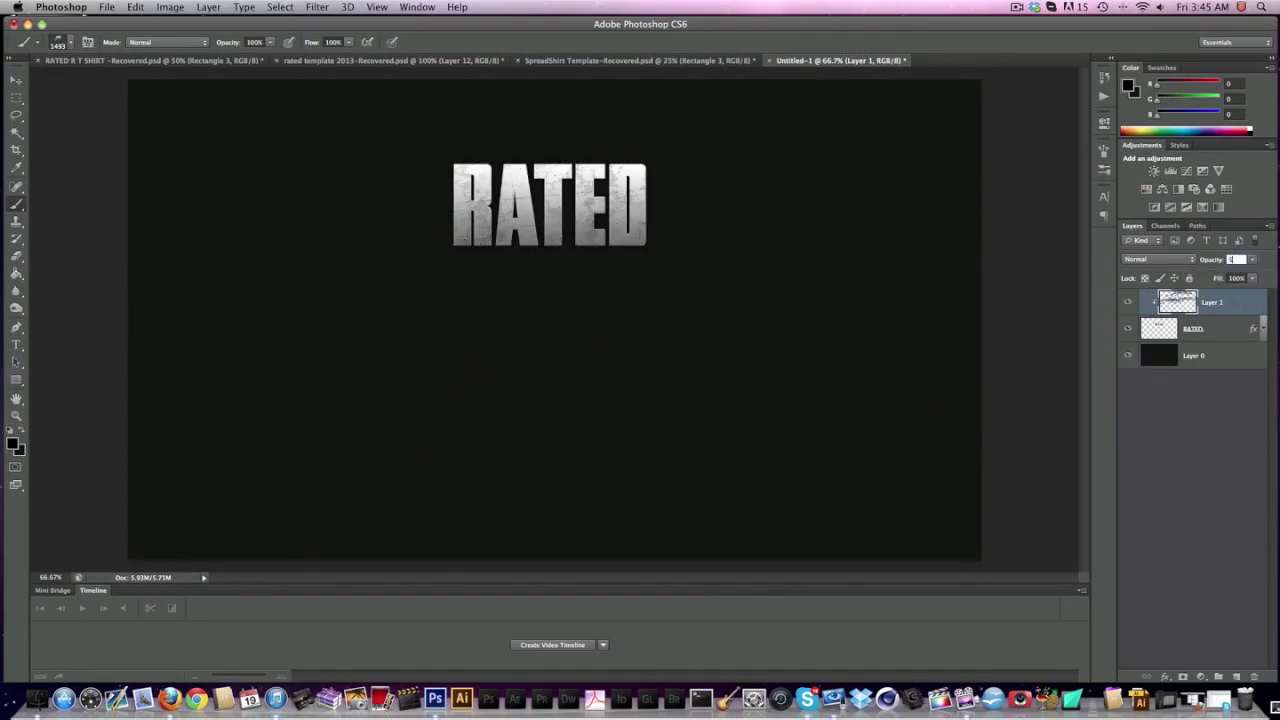
type("10")
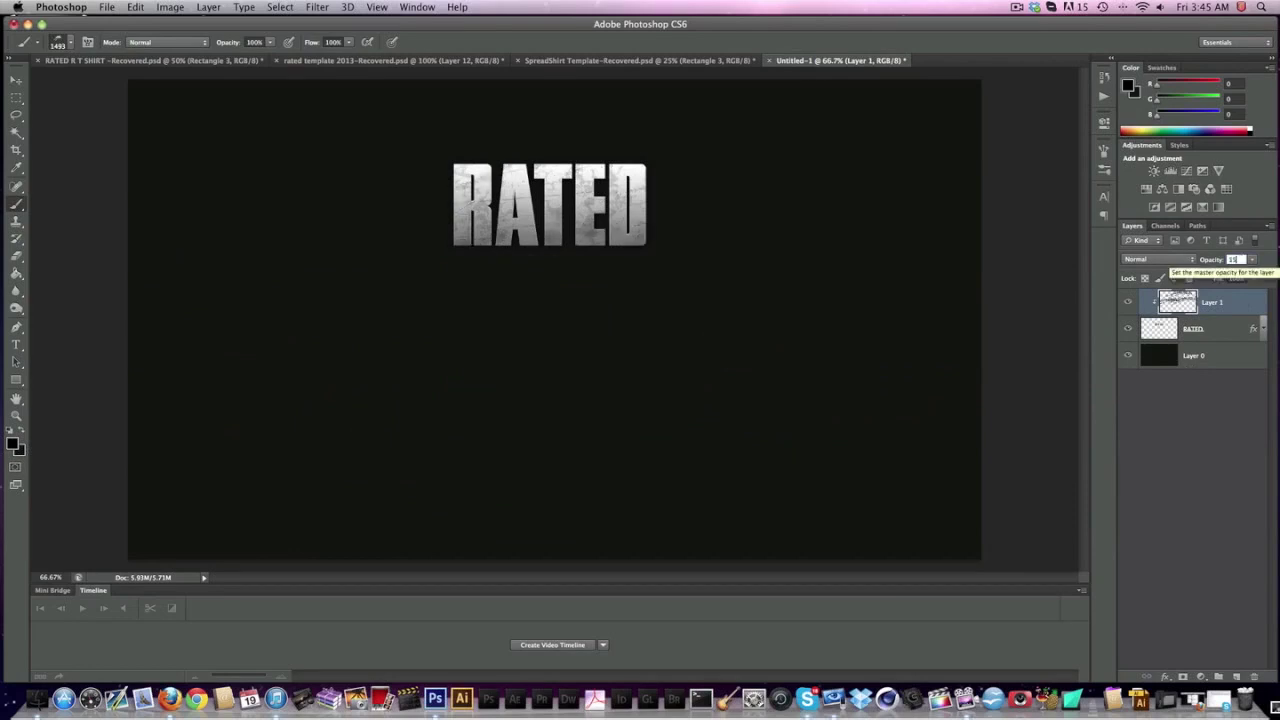
left_click(1236, 259)
type("35")
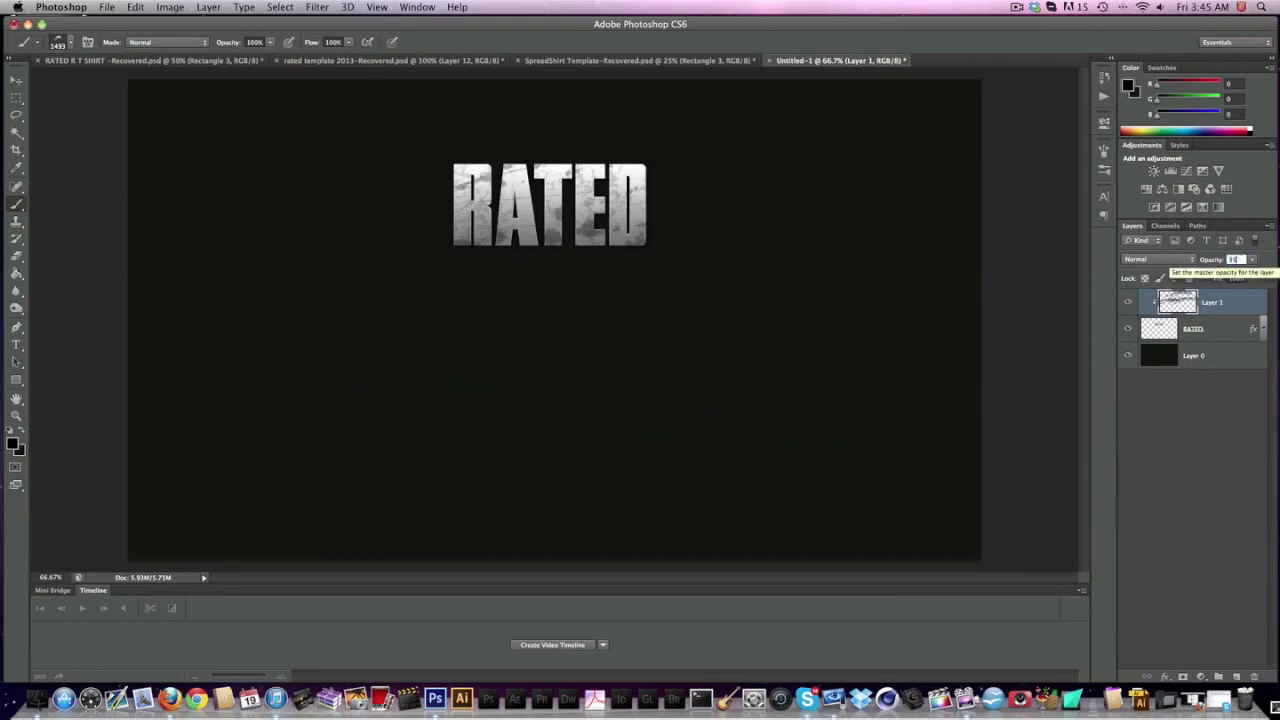
type("0")
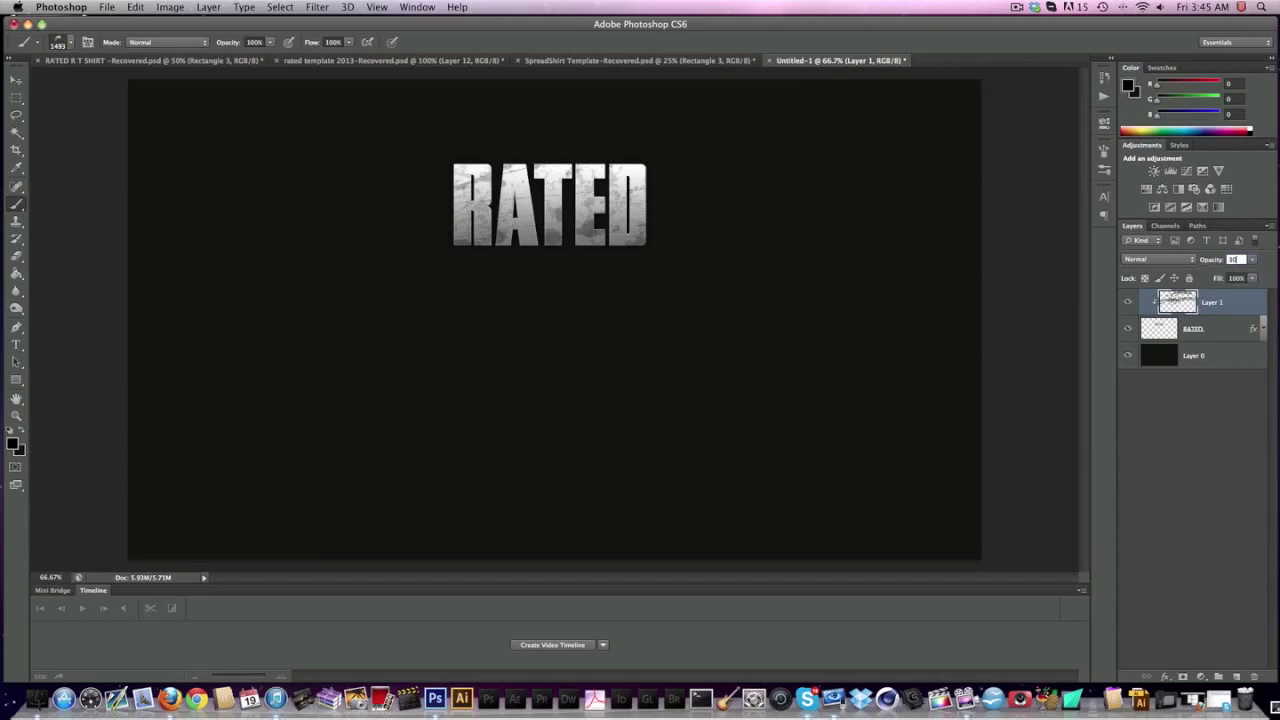
right_click(1233, 300)
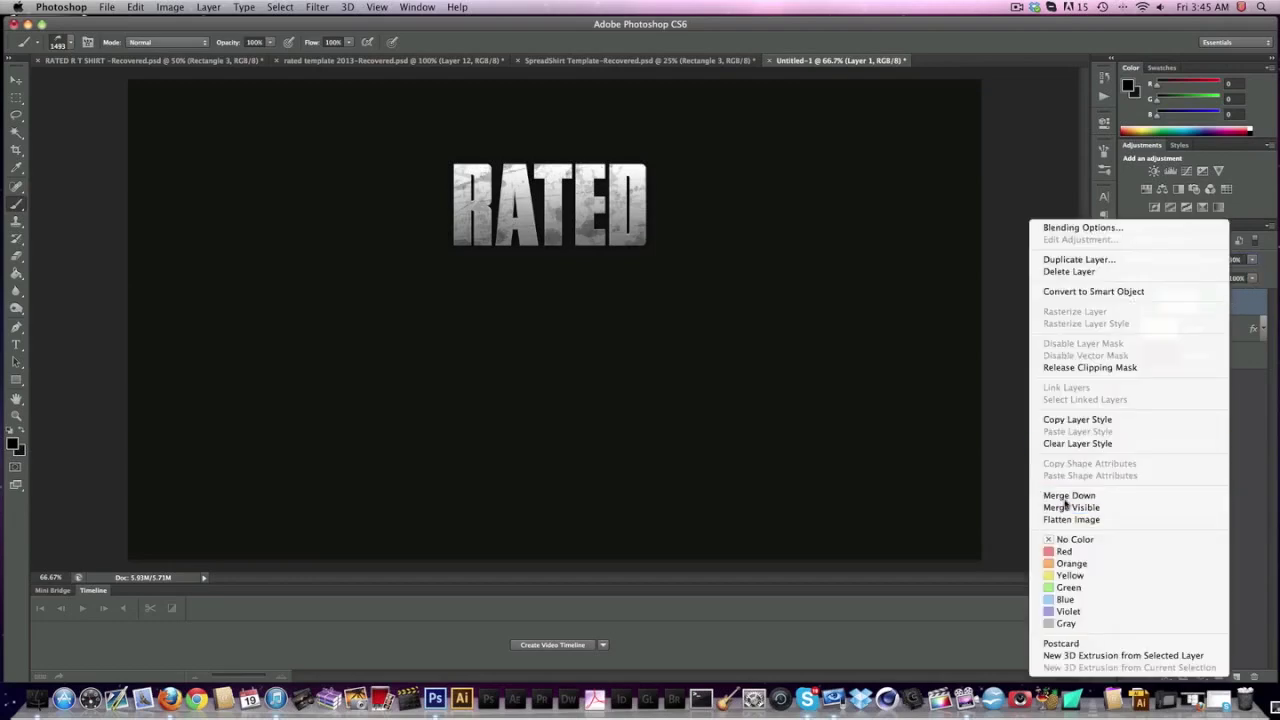
left_click(994, 497)
- Nudge the RATED lettering slightly upward and set the zoom to 100% to examine its texture
key("v")
left_click_drag(626, 258, 626, 255)
left_click(50, 577)
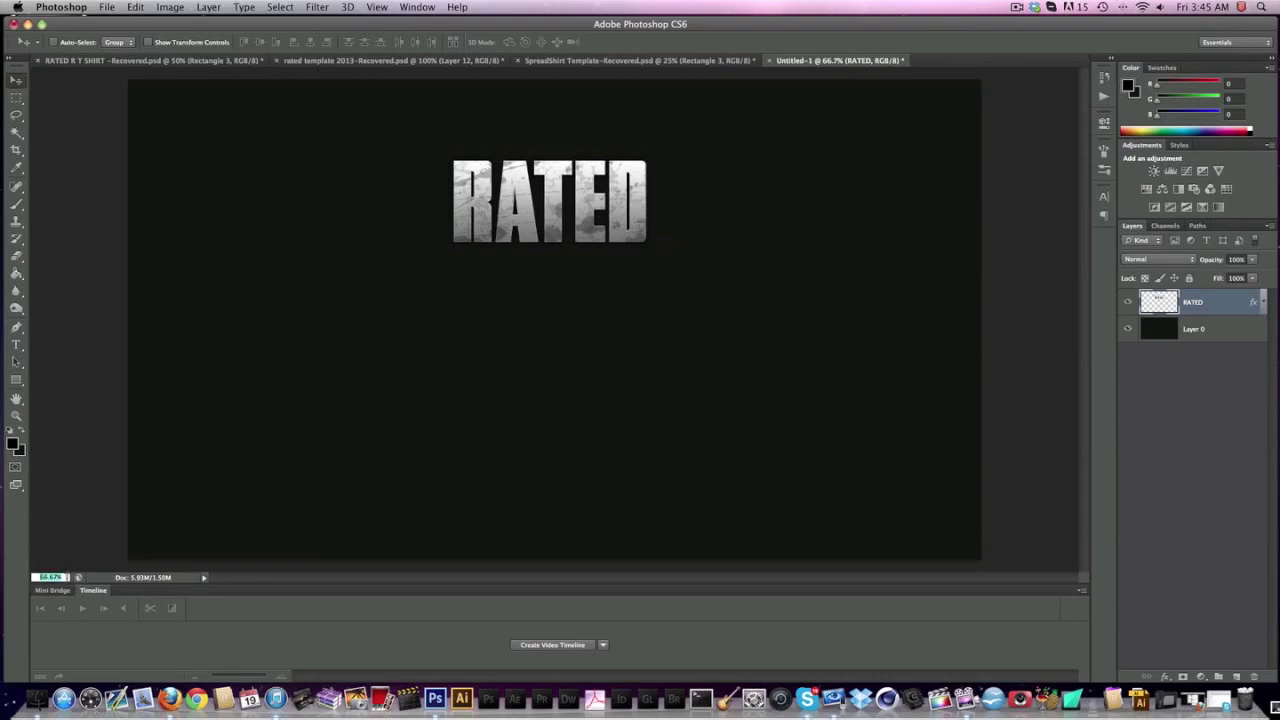
type("100")
key("Return")
scroll(549, 409, "up", 5)
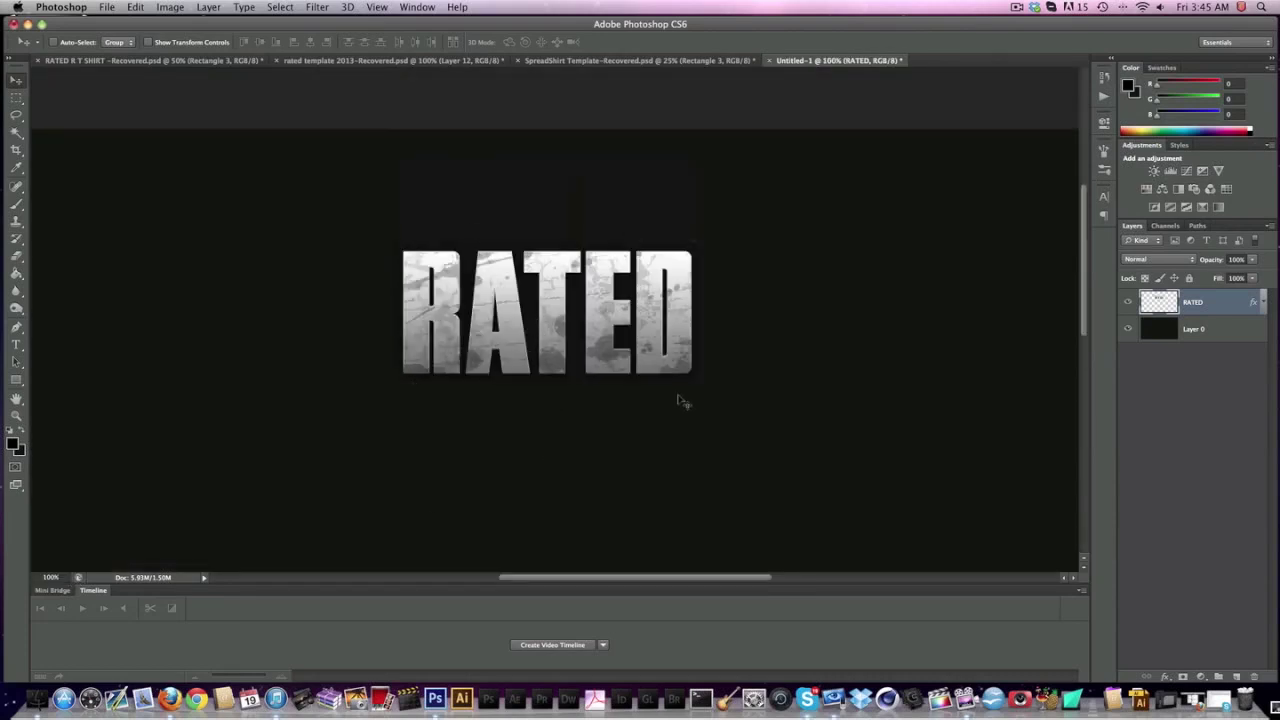
scroll(566, 363, "down", 3)
scroll(566, 363, "up", 5)
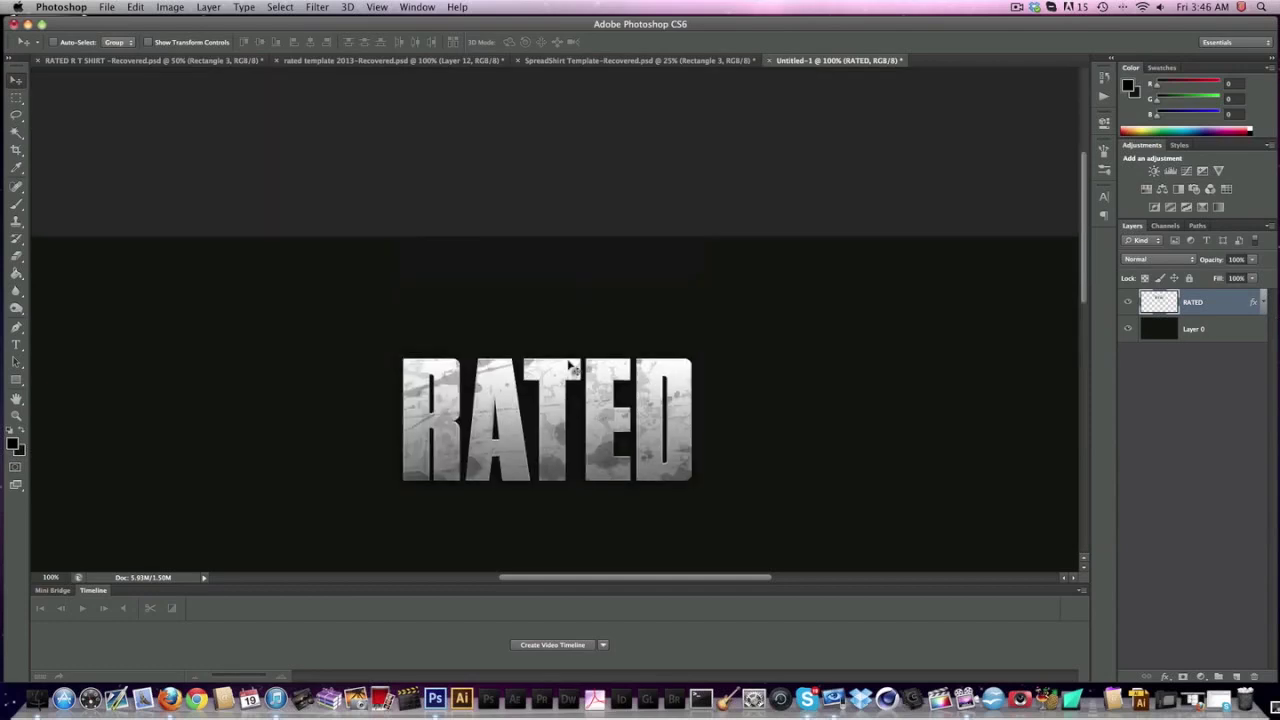
scroll(700, 370, "down", 2)
- Add a second RATED text in white 250 pt Zentropa and align it directly below the textured lettering
left_click(16, 344)
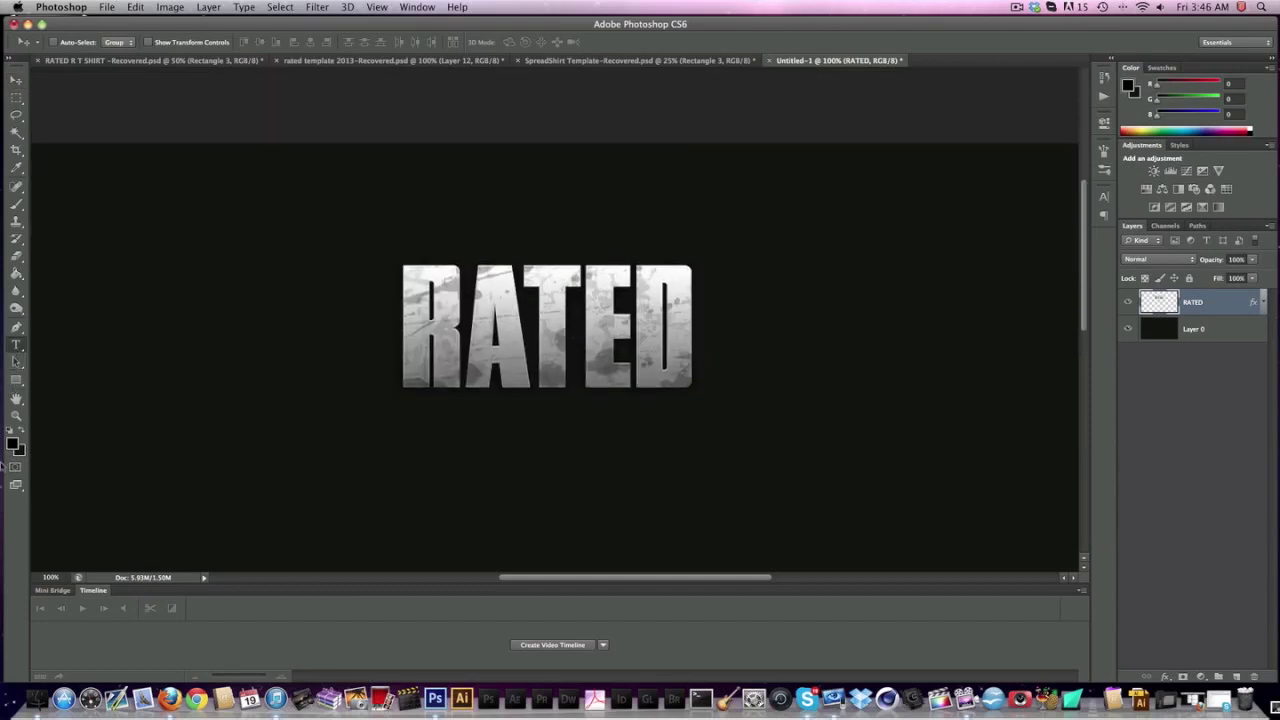
left_click(11, 445)
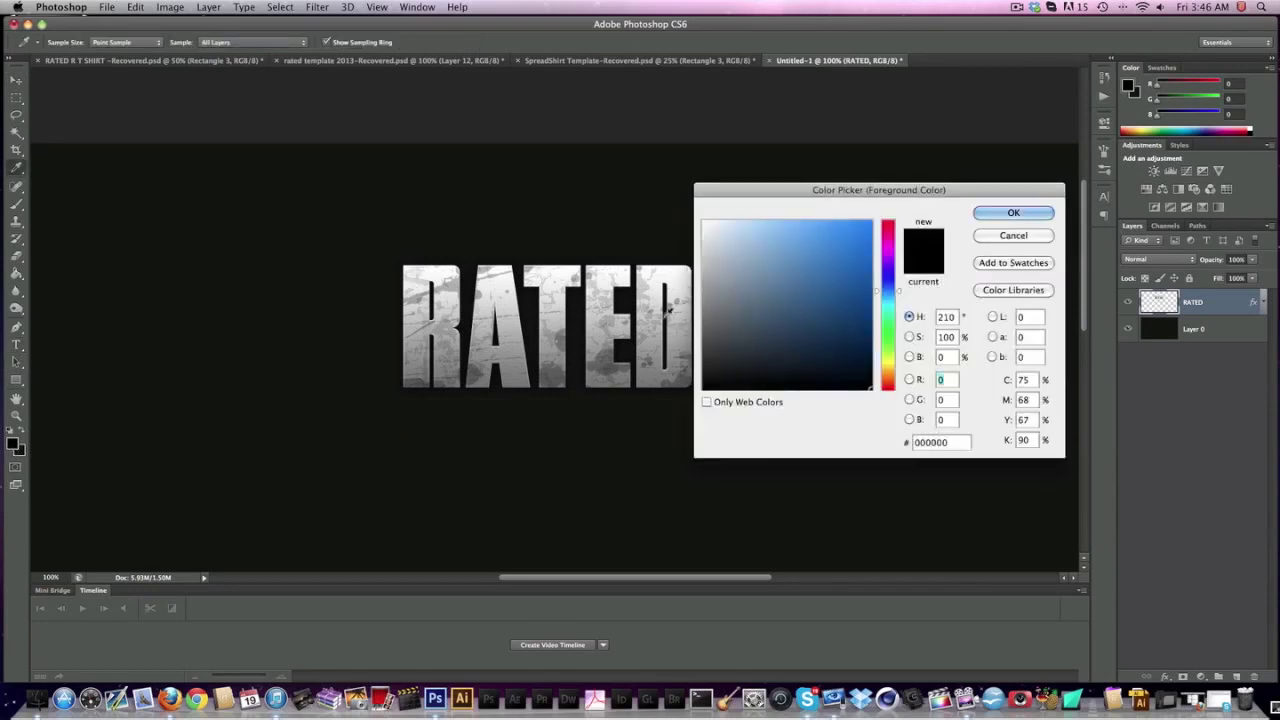
left_click_drag(730, 270, 380, 78)
key("Return")
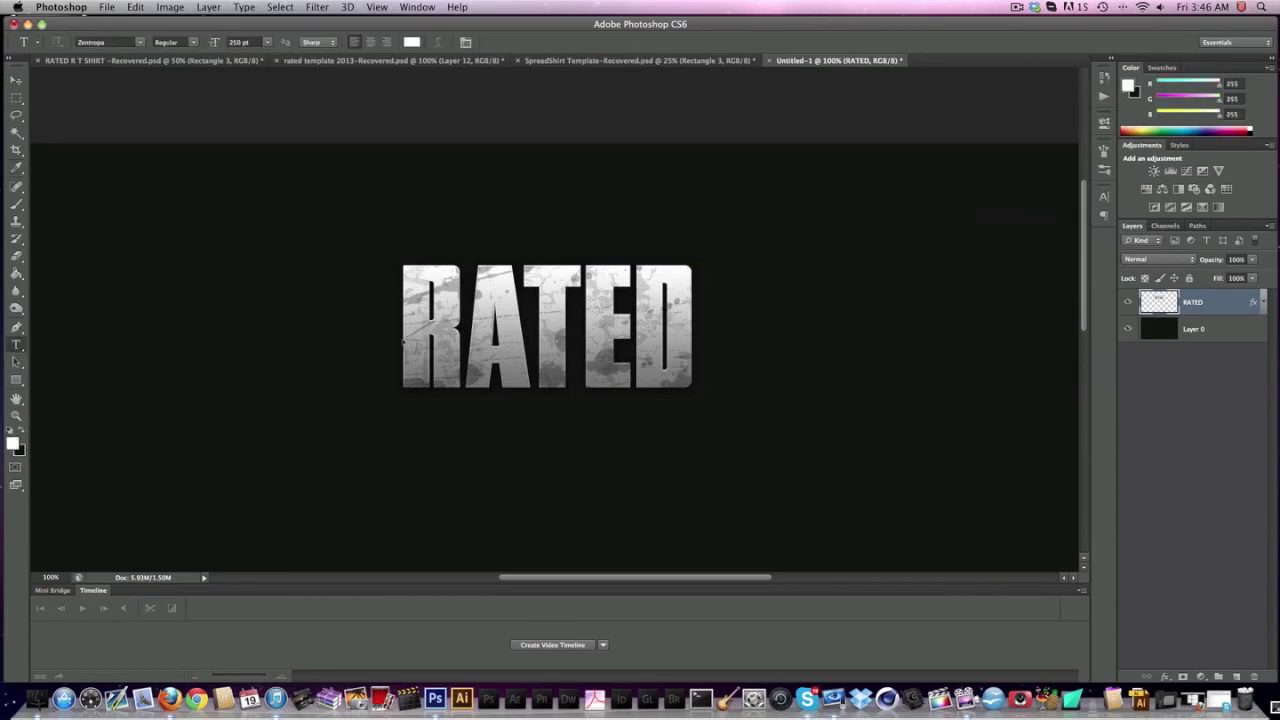
scroll(390, 182, "down", 5)
left_click_drag(231, 124, 937, 381)
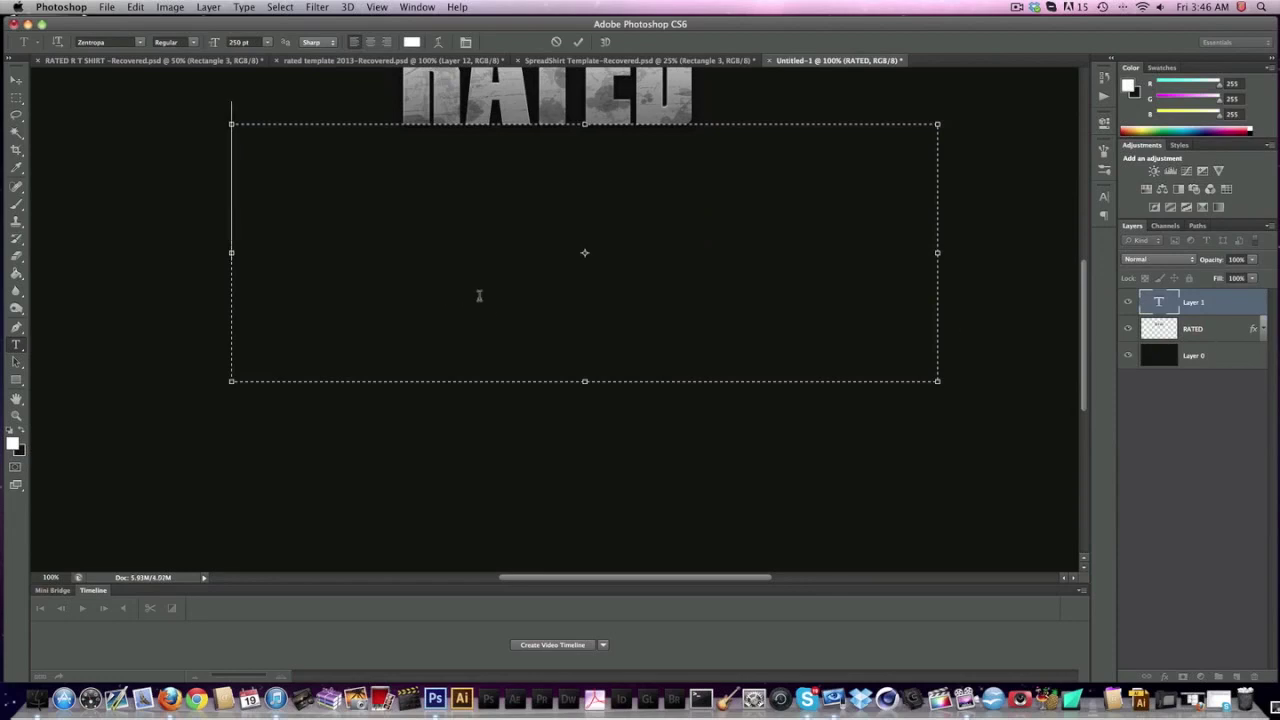
type("RATED")
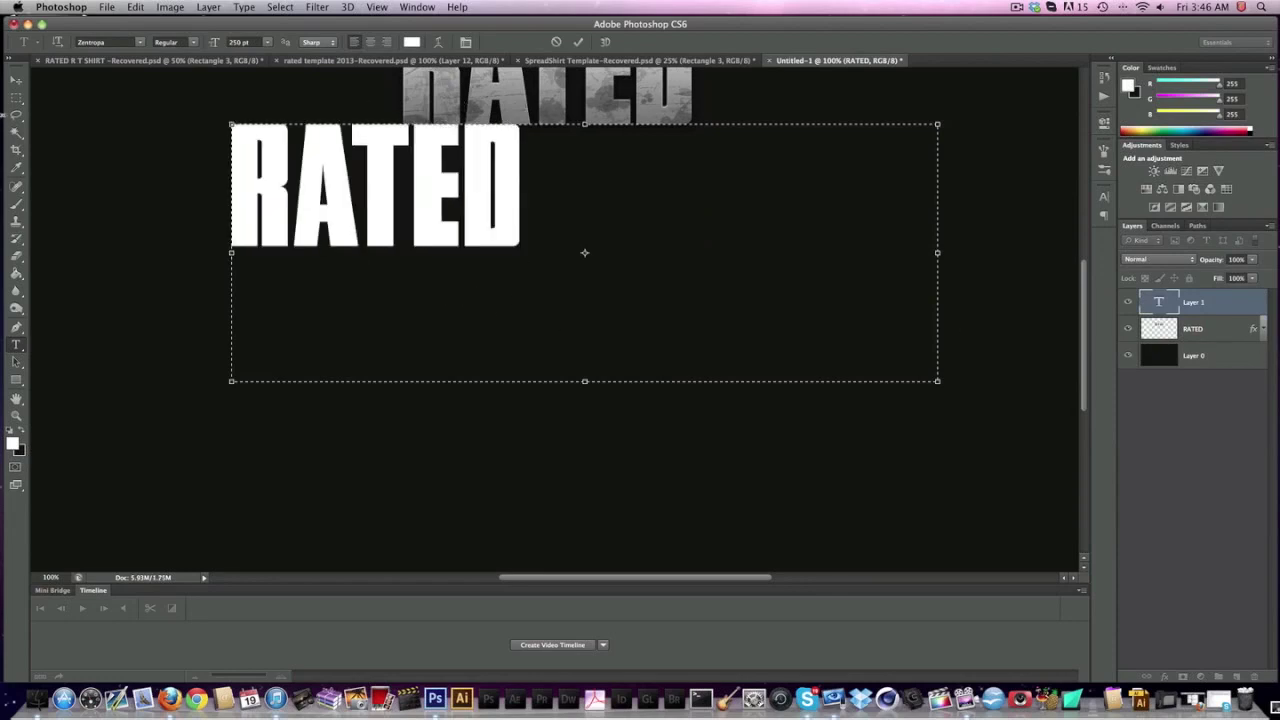
left_click(16, 79)
left_click_drag(468, 262, 641, 286)
- Copy the layer style from the textured RATED layer and paste it onto the new RATED text layer
right_click(1213, 334)
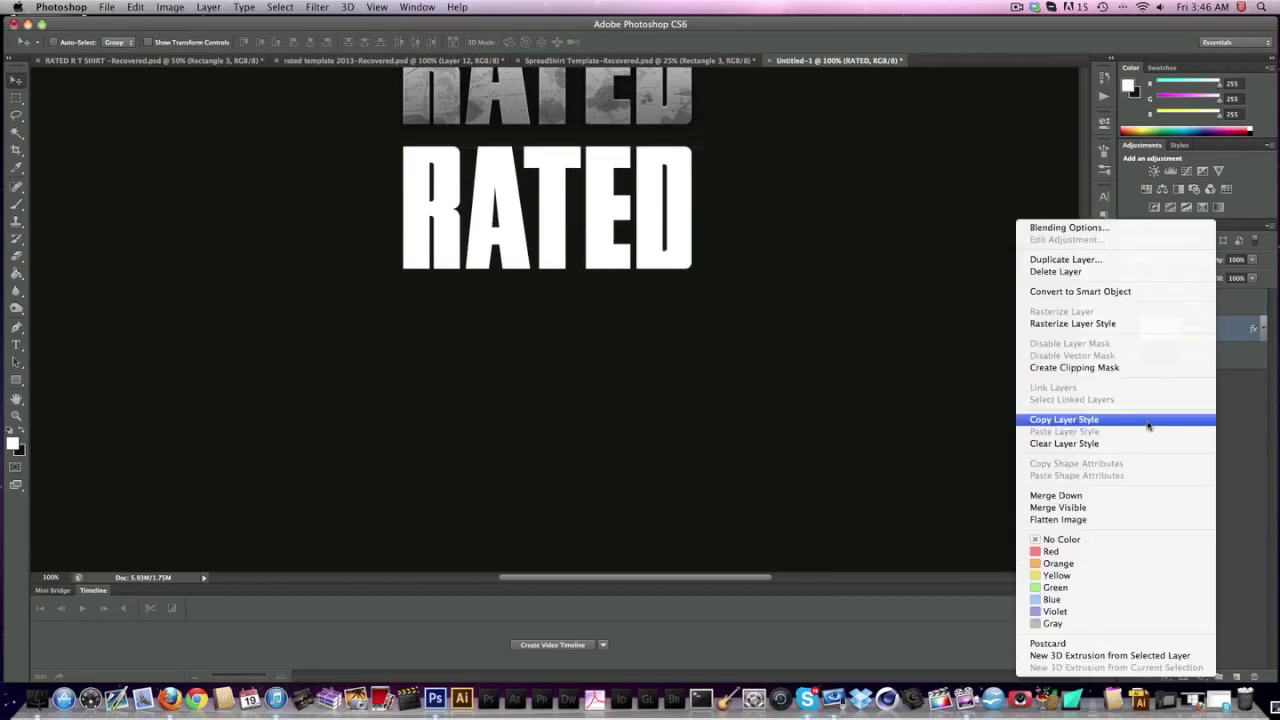
left_click(1148, 422)
right_click(1210, 302)
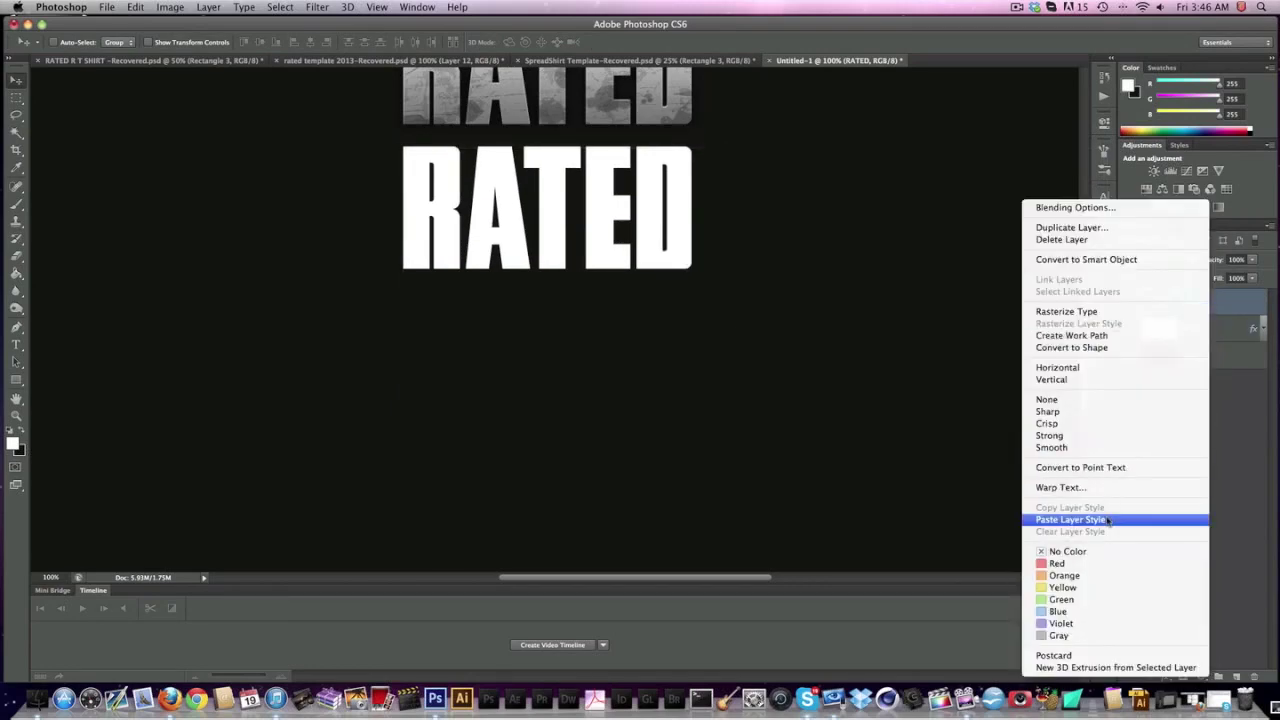
left_click(1108, 520)
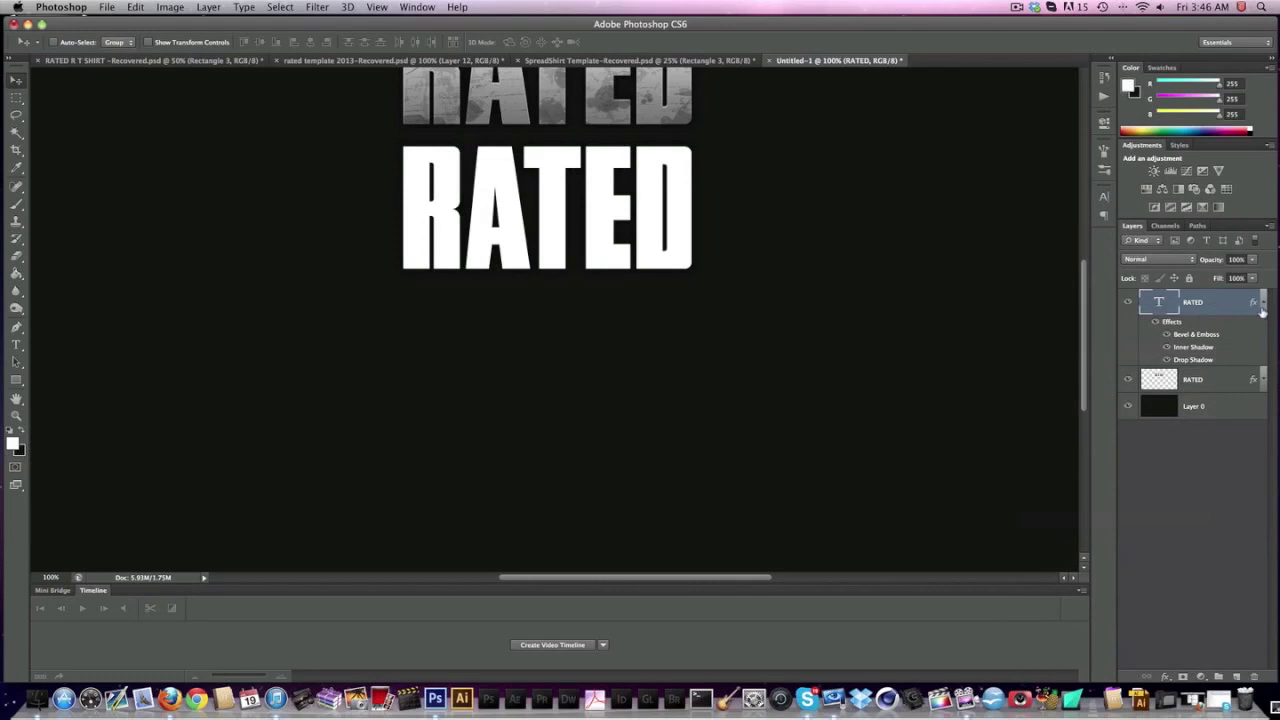
left_click(1262, 305)
- Add a linear Gradient Overlay to the new RATED text using the grey-to-white preset
left_click(1165, 677)
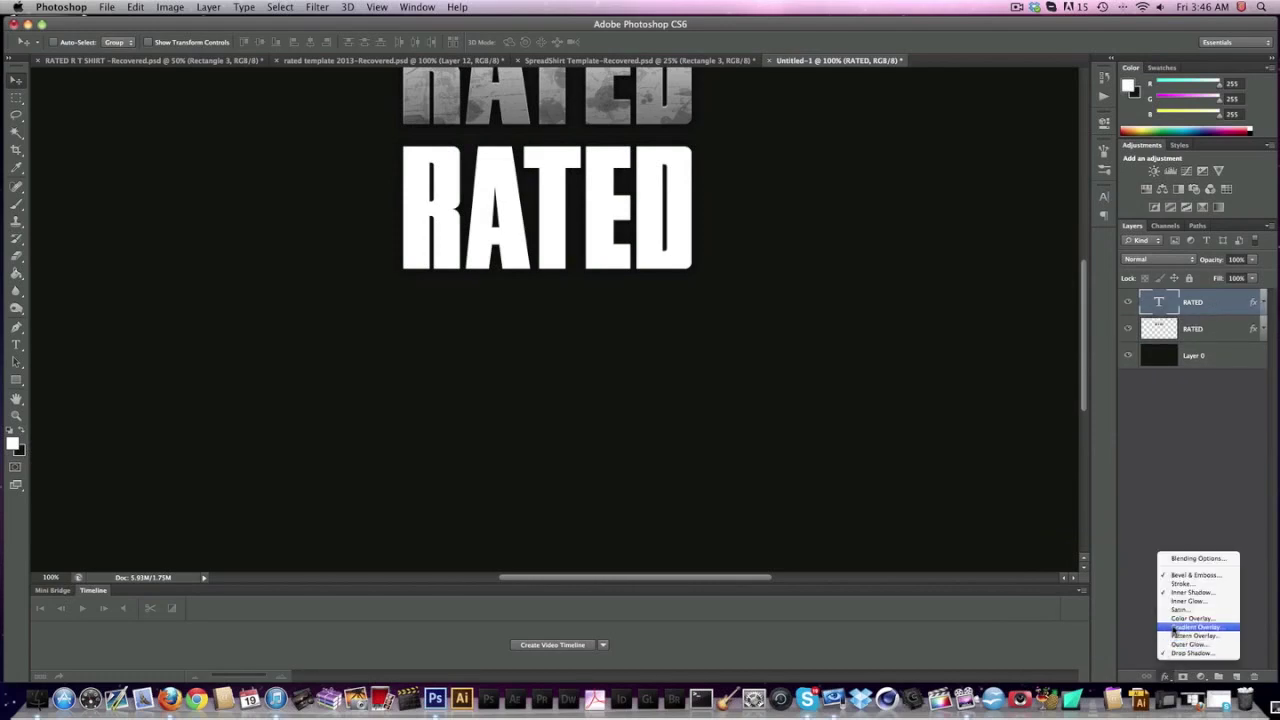
left_click(1174, 627)
left_click(1058, 389)
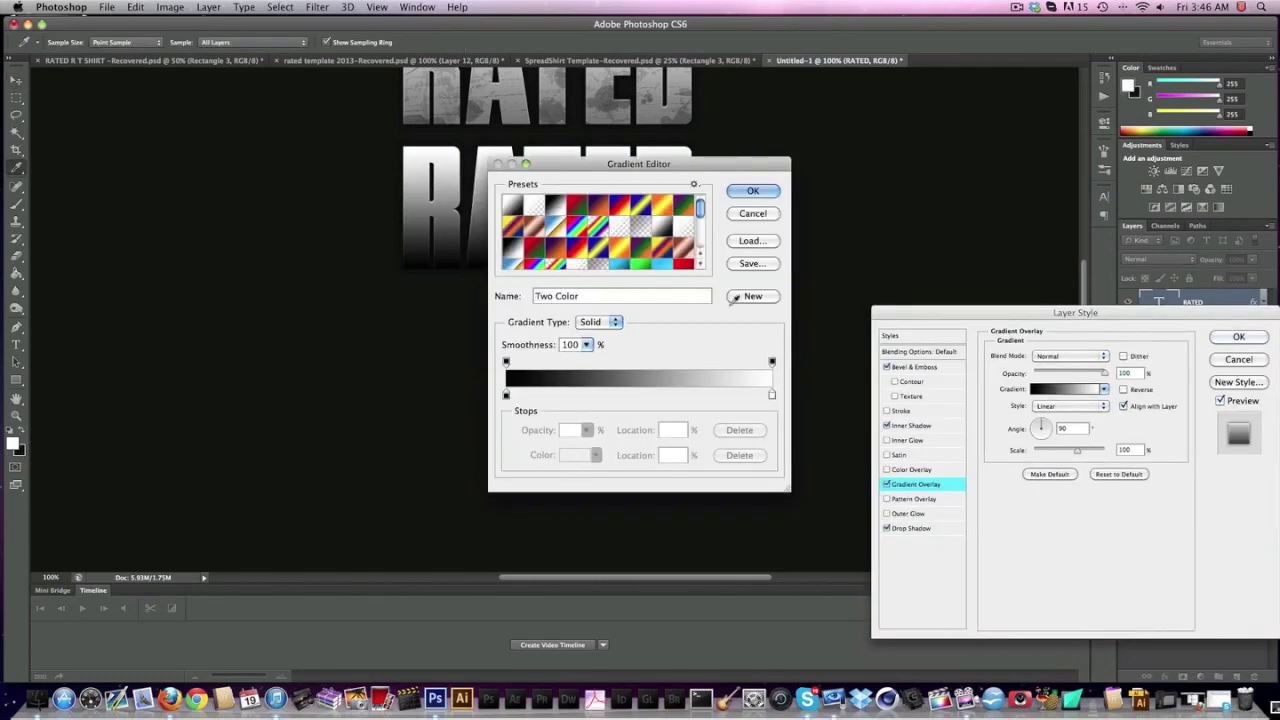
scroll(640, 230, "down", 3)
left_click(672, 202)
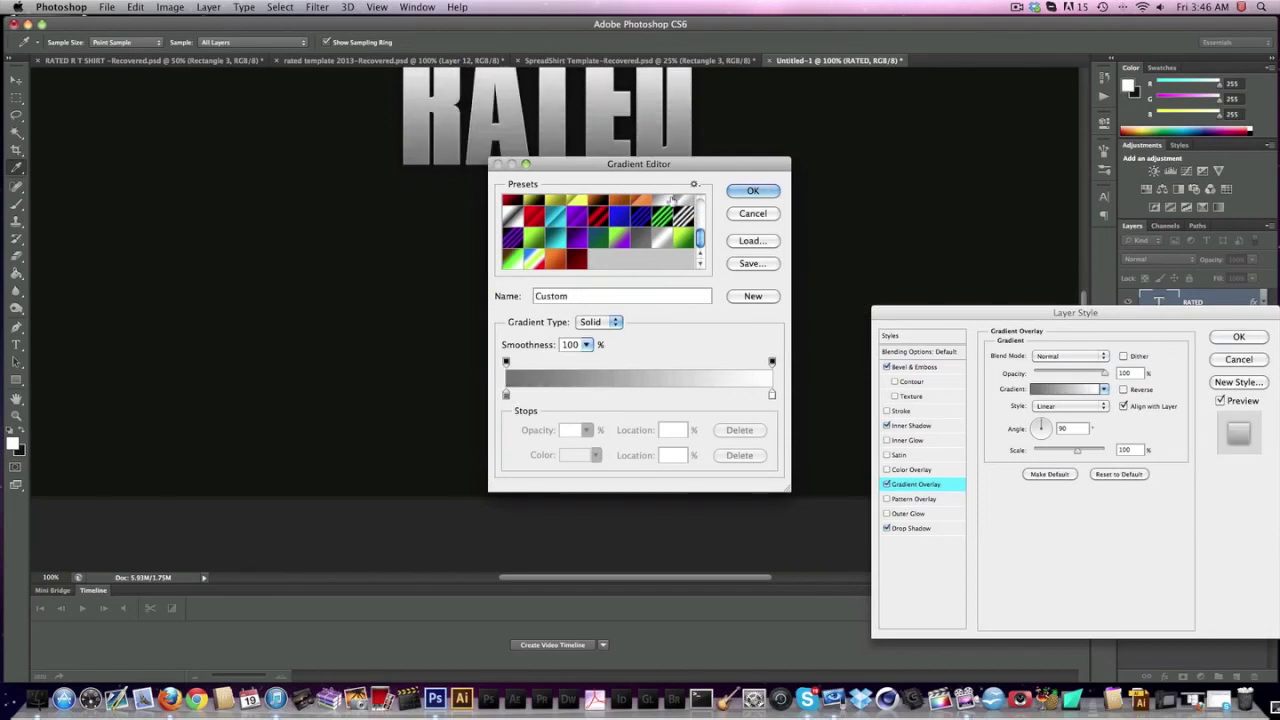
left_click(675, 200)
key("Return")
scroll(663, 250, "up", 4)
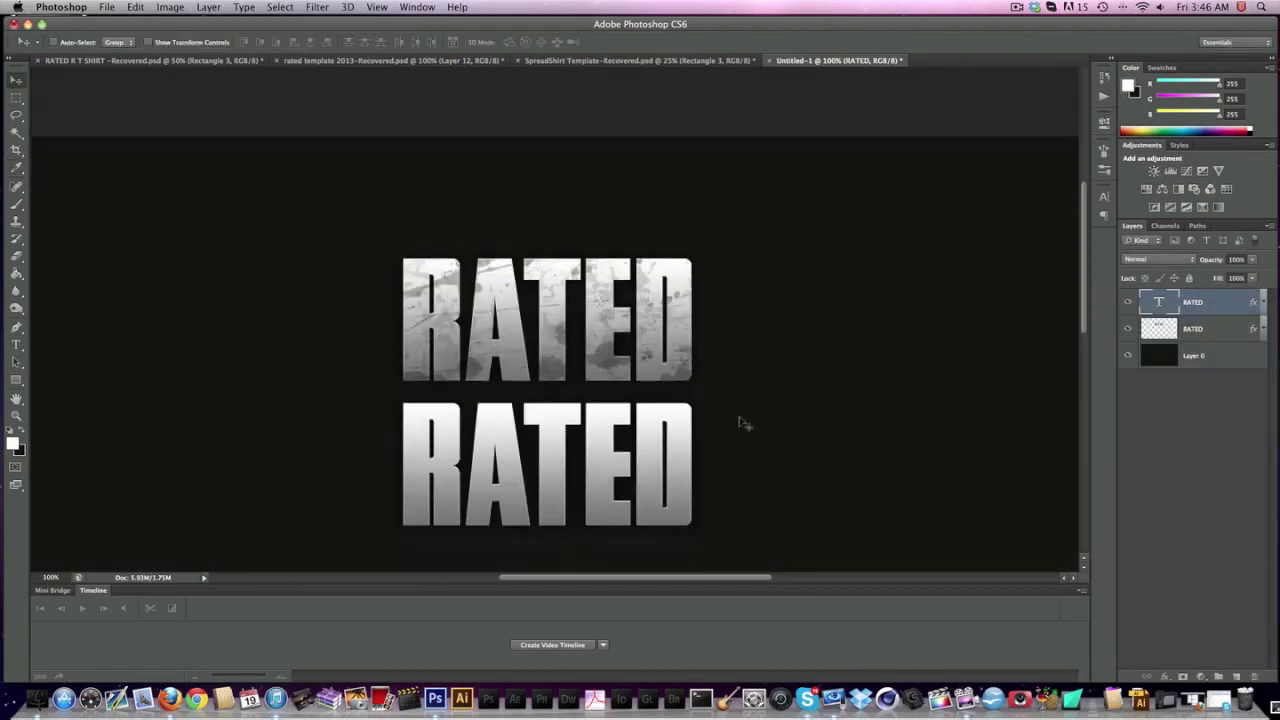
scroll(738, 415, "down", 2)
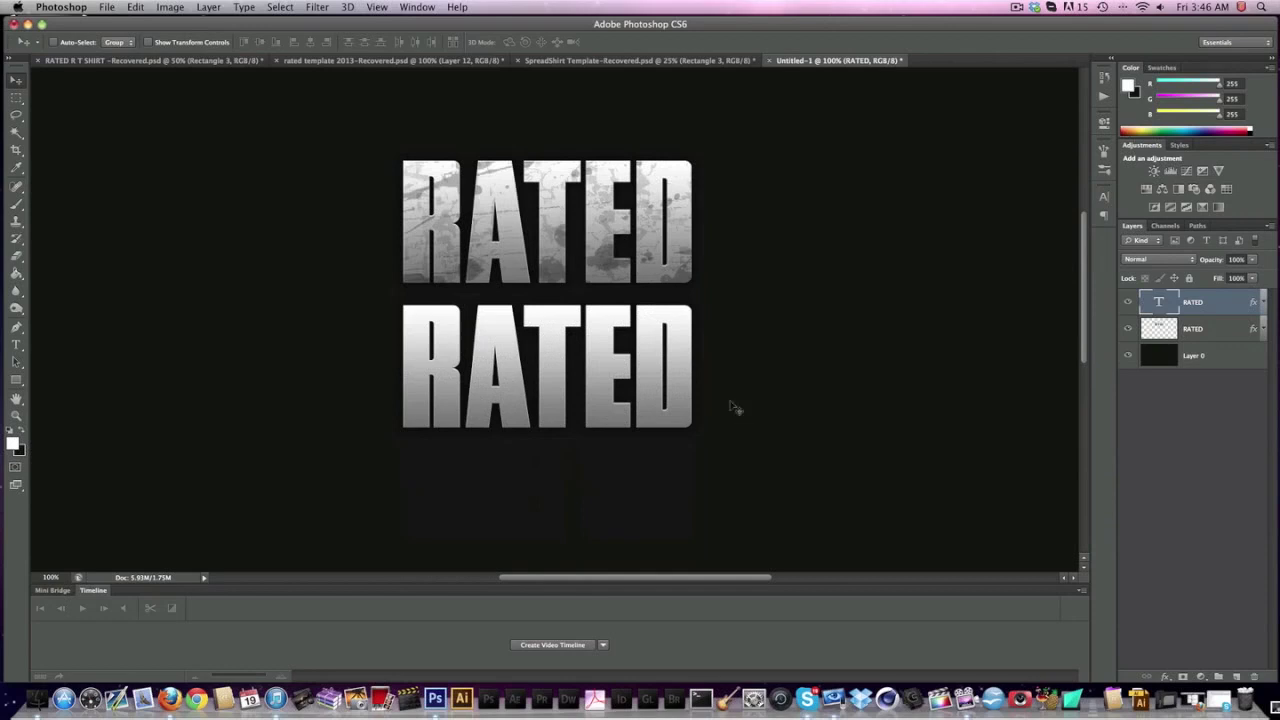
- Select both RATED layers and move them together to the upper-left area of the canvas
left_click(1207, 331)
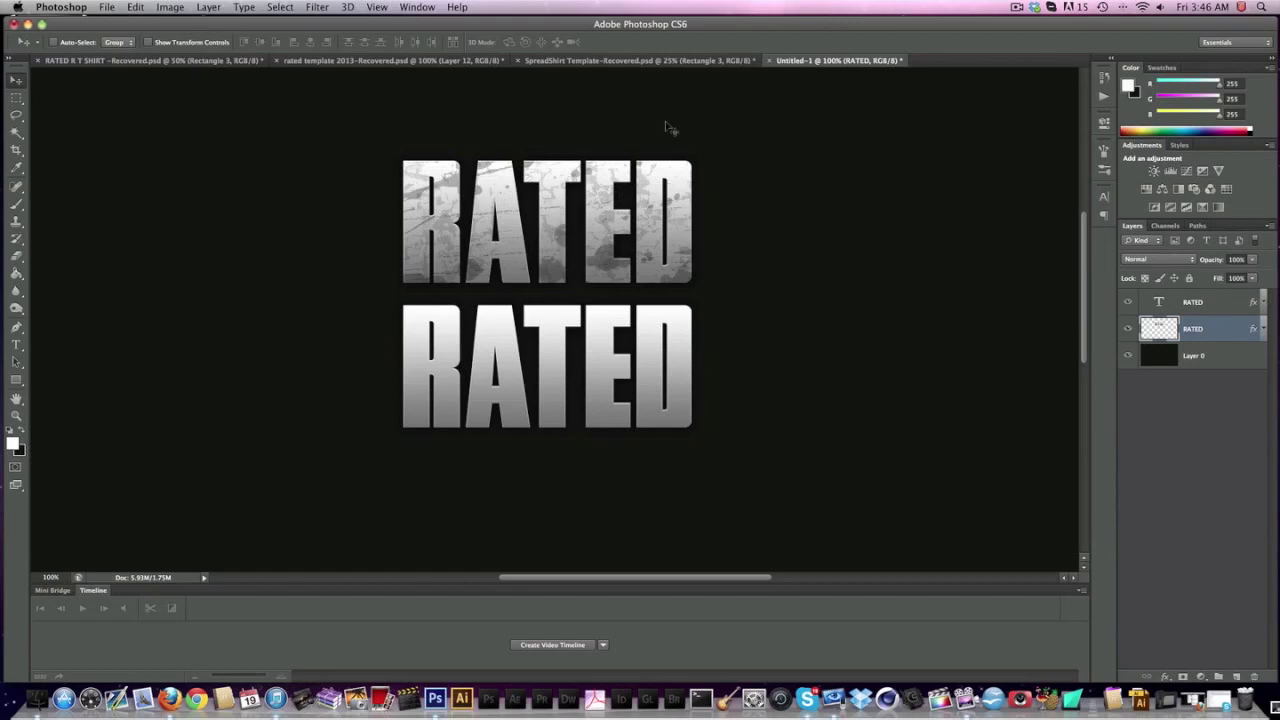
scroll(694, 165, "left", 5)
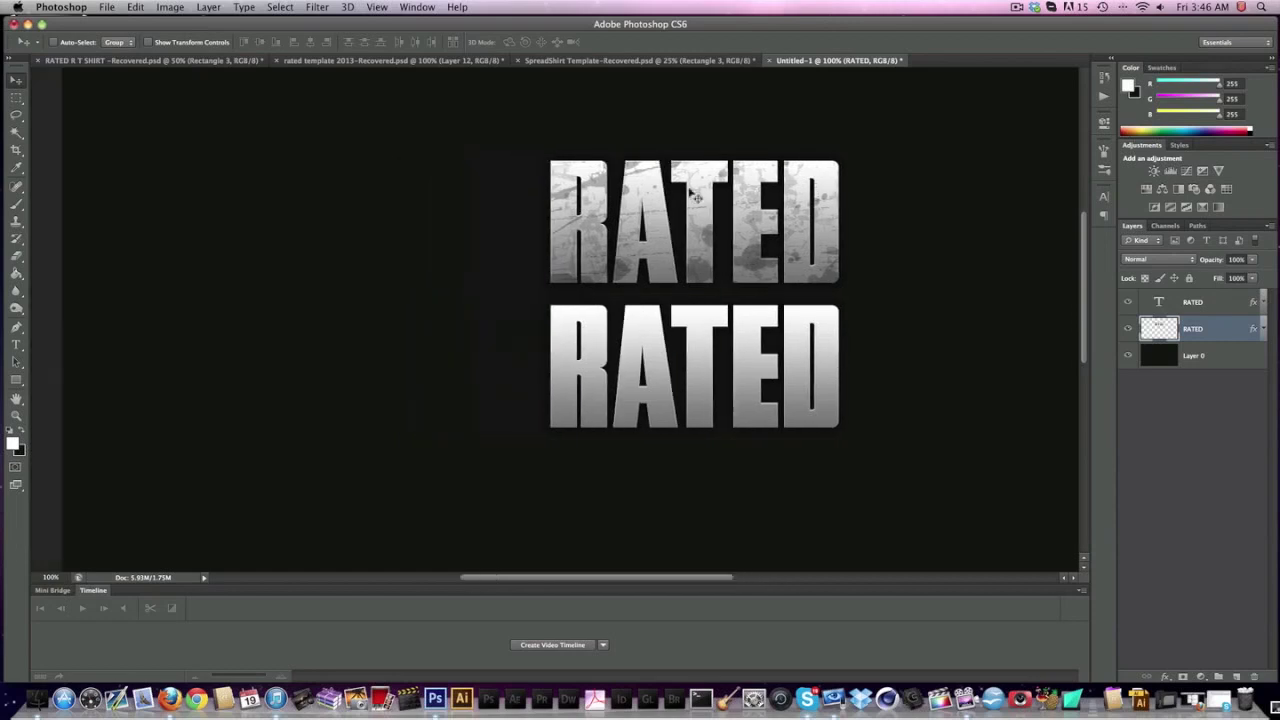
left_click(1193, 302, "shift")
scroll(694, 300, "left", 5)
left_click_drag(1000, 380, 605, 368)
scroll(605, 368, "up", 3)
left_click_drag(458, 328, 490, 355)
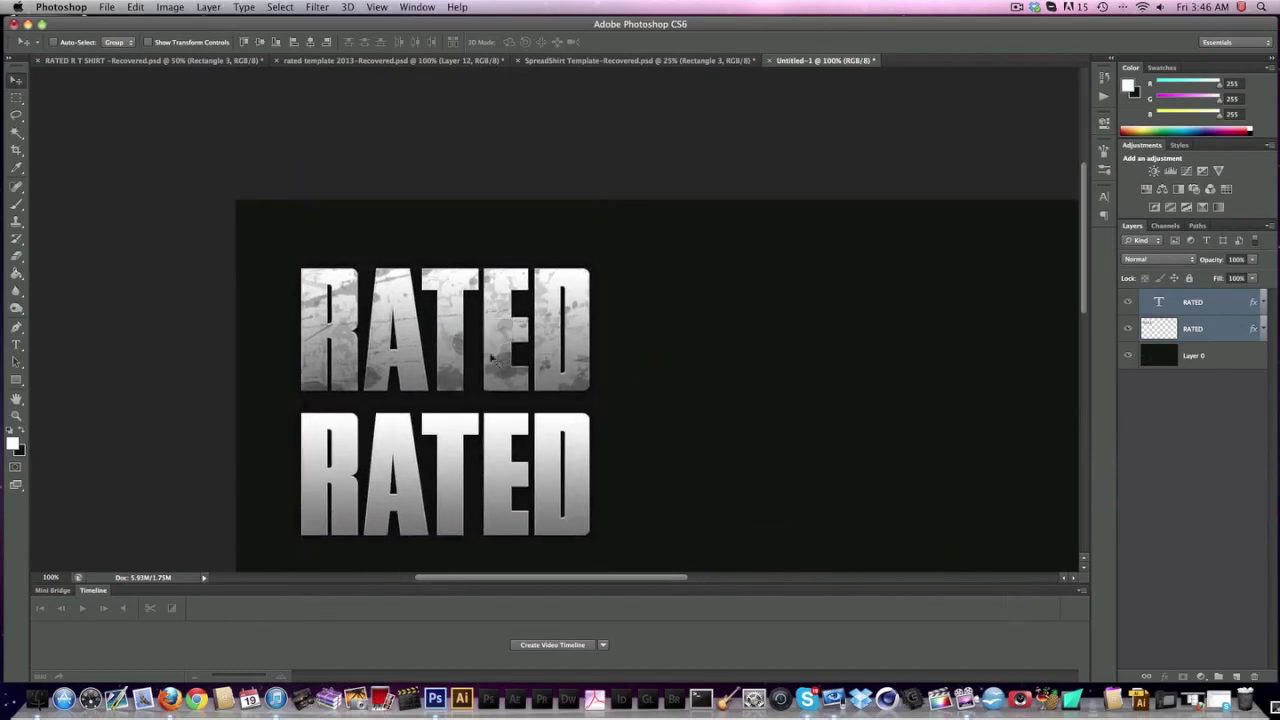
- Duplicate the plain gradient RATED text layer and place the copy to the right of the textured lettering
left_click(1212, 318)
left_click(1203, 306)
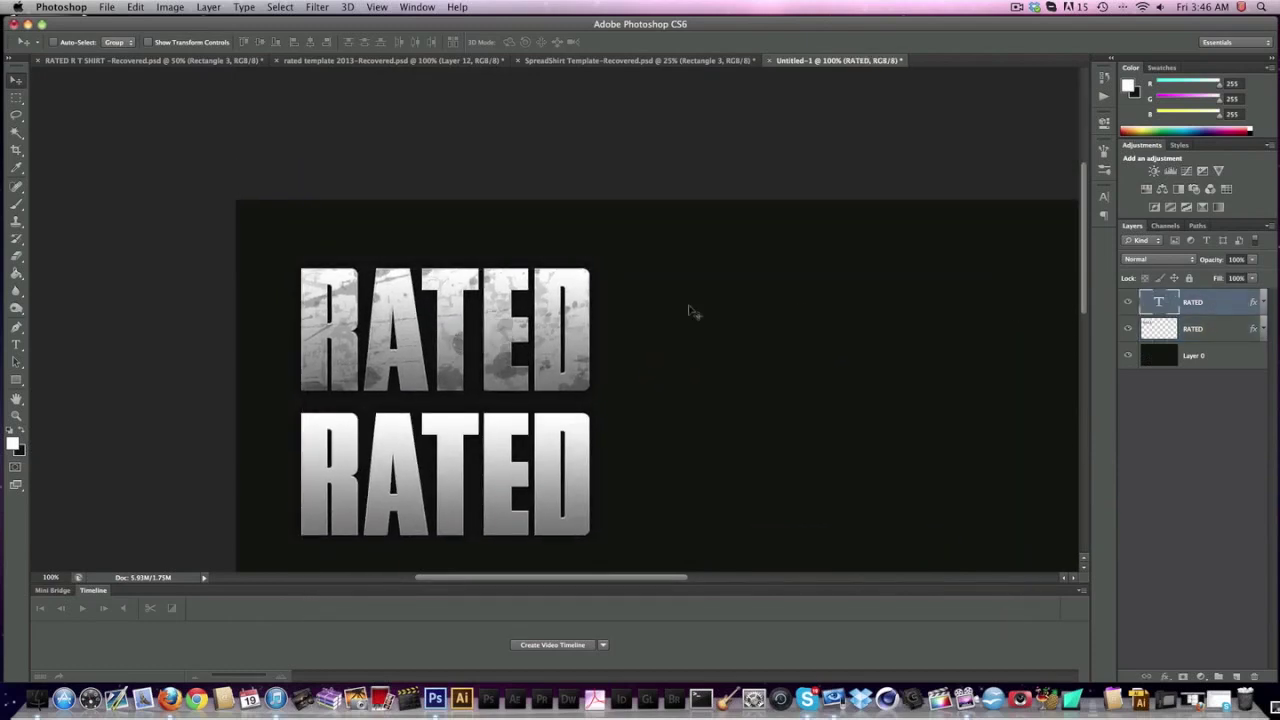
key("ctrl+j")
left_click_drag(350, 471, 726, 350)
scroll(726, 350, "right", 5)
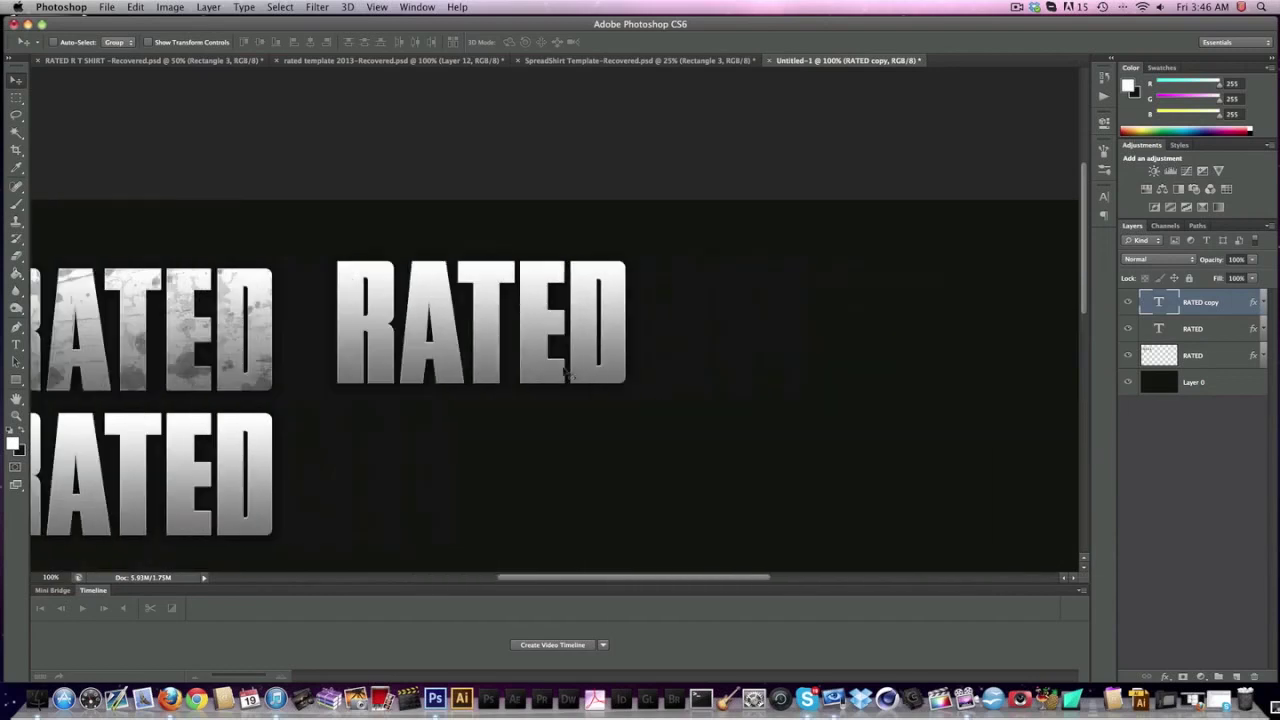
left_click_drag(560, 354, 712, 322)
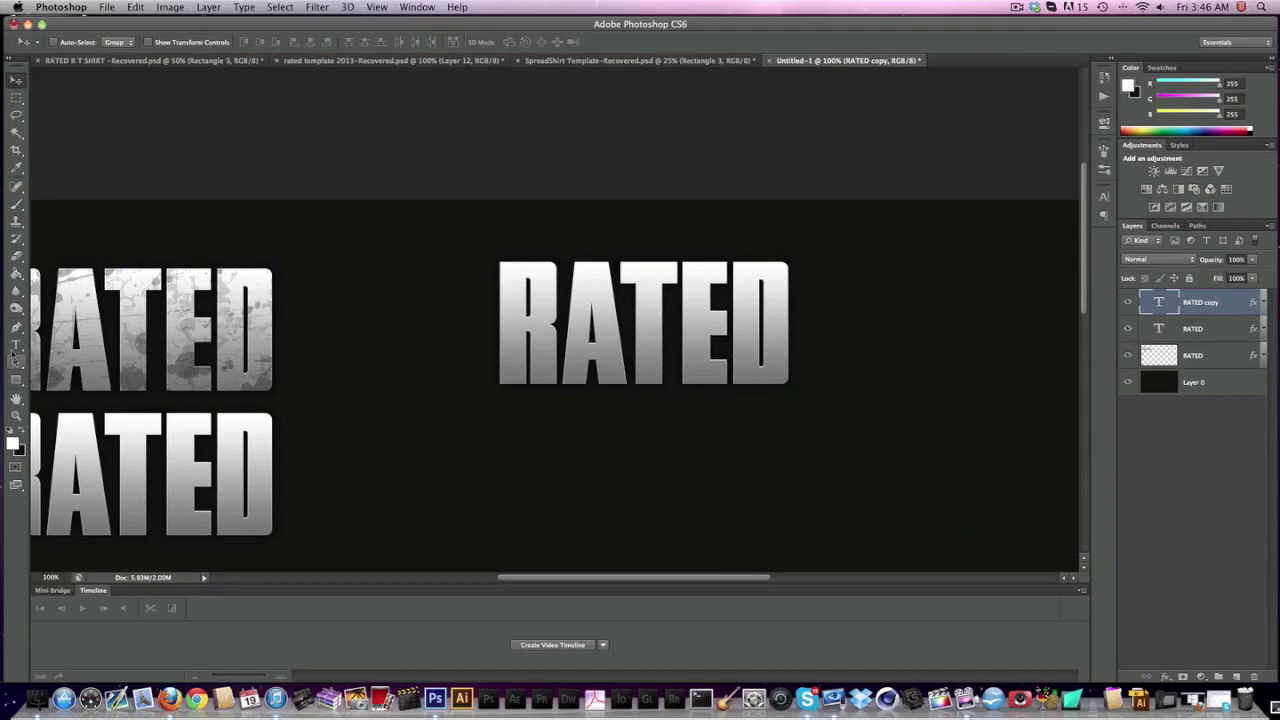
- Select all of the duplicated plain RATED text and change its font to Lighthouse Personal Use
left_click(15, 346)
left_click(784, 287)
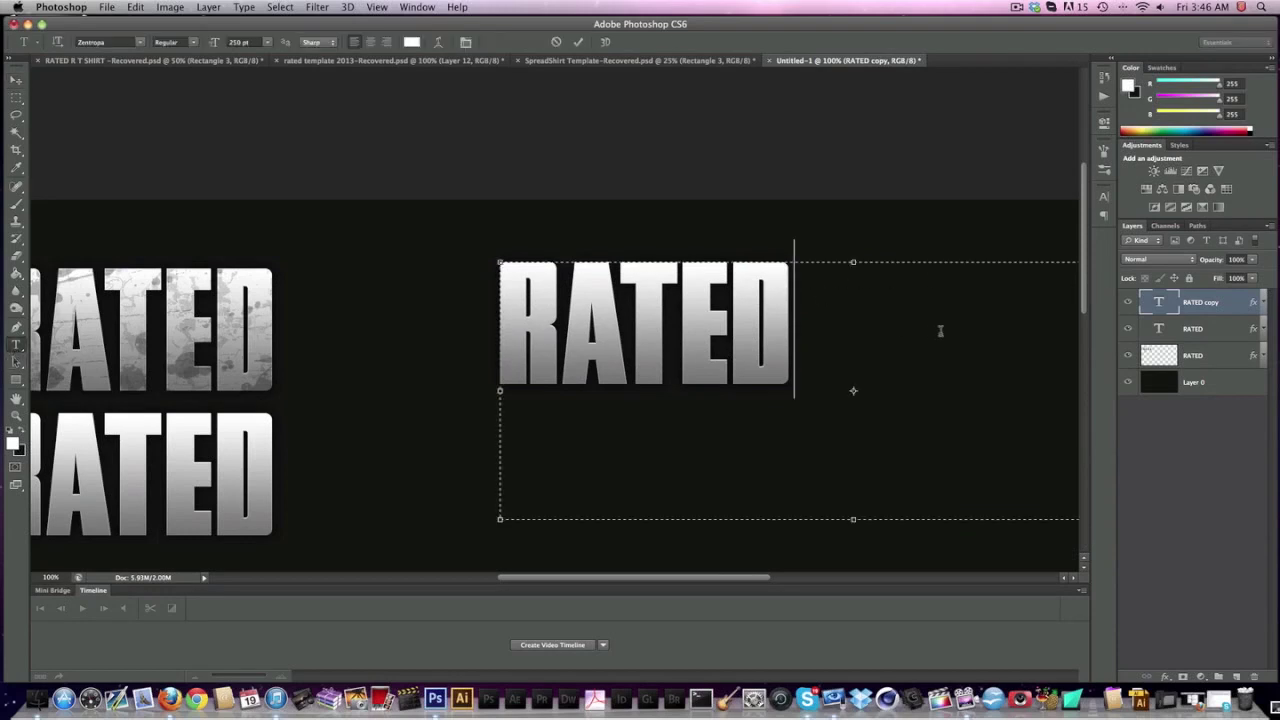
key("super+a")
key("super+h")
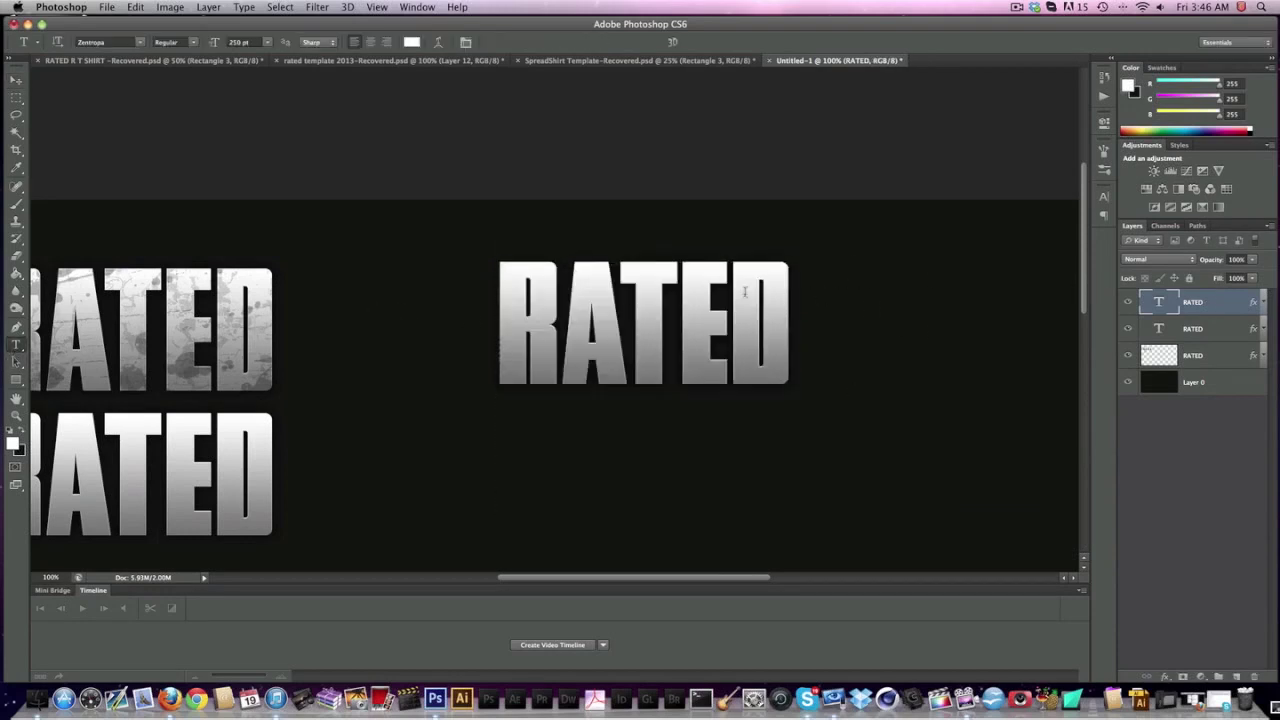
left_click_drag(795, 300, 506, 311)
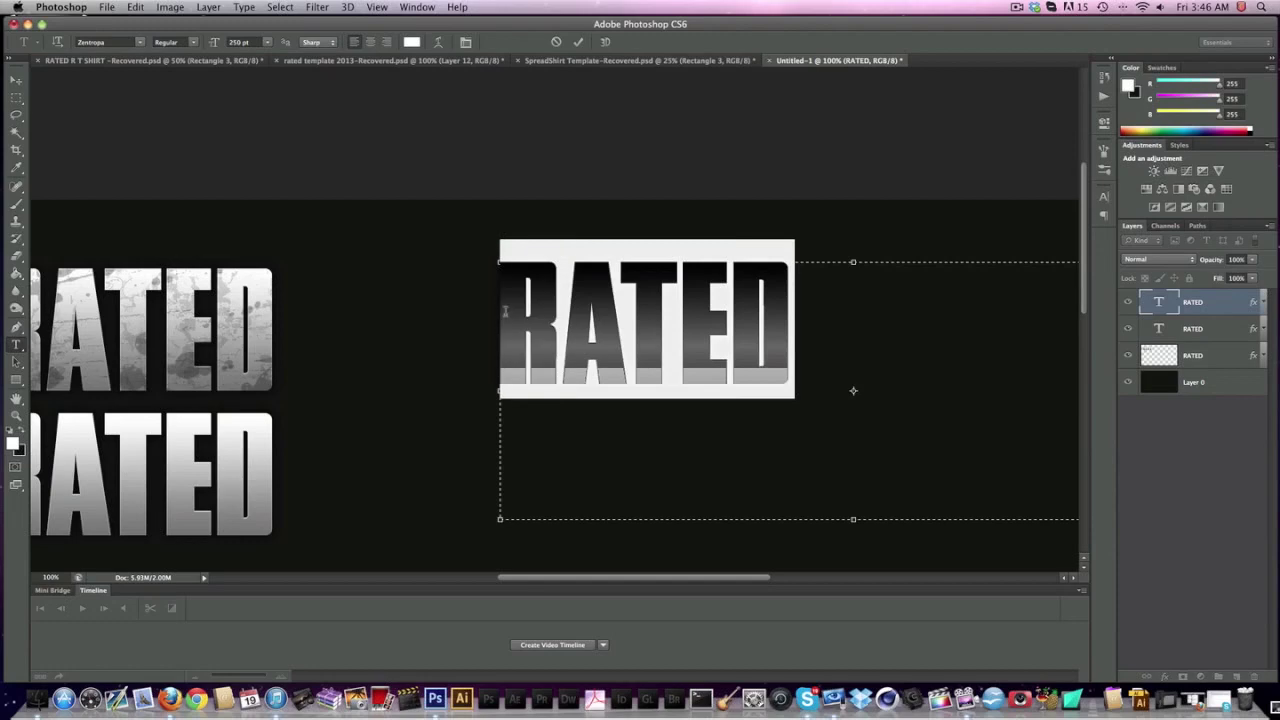
left_click(140, 42)
scroll(250, 300, "up", 15)
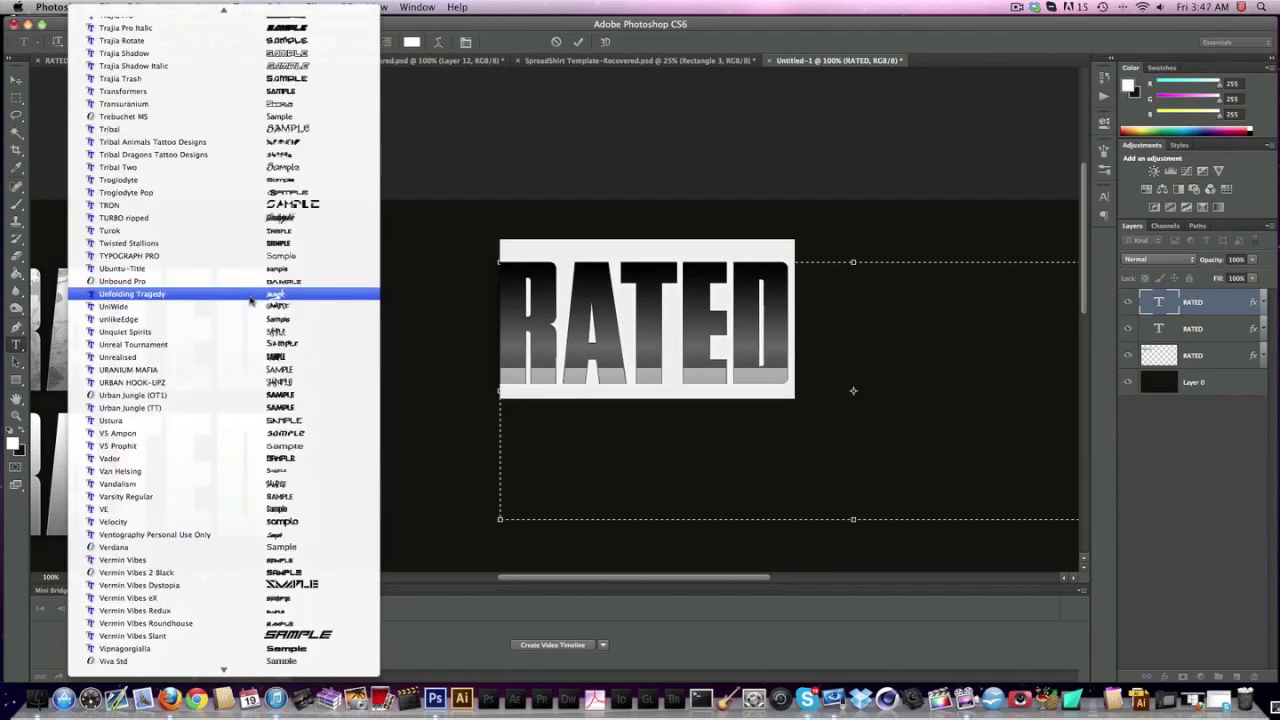
scroll(250, 300, "up", 15)
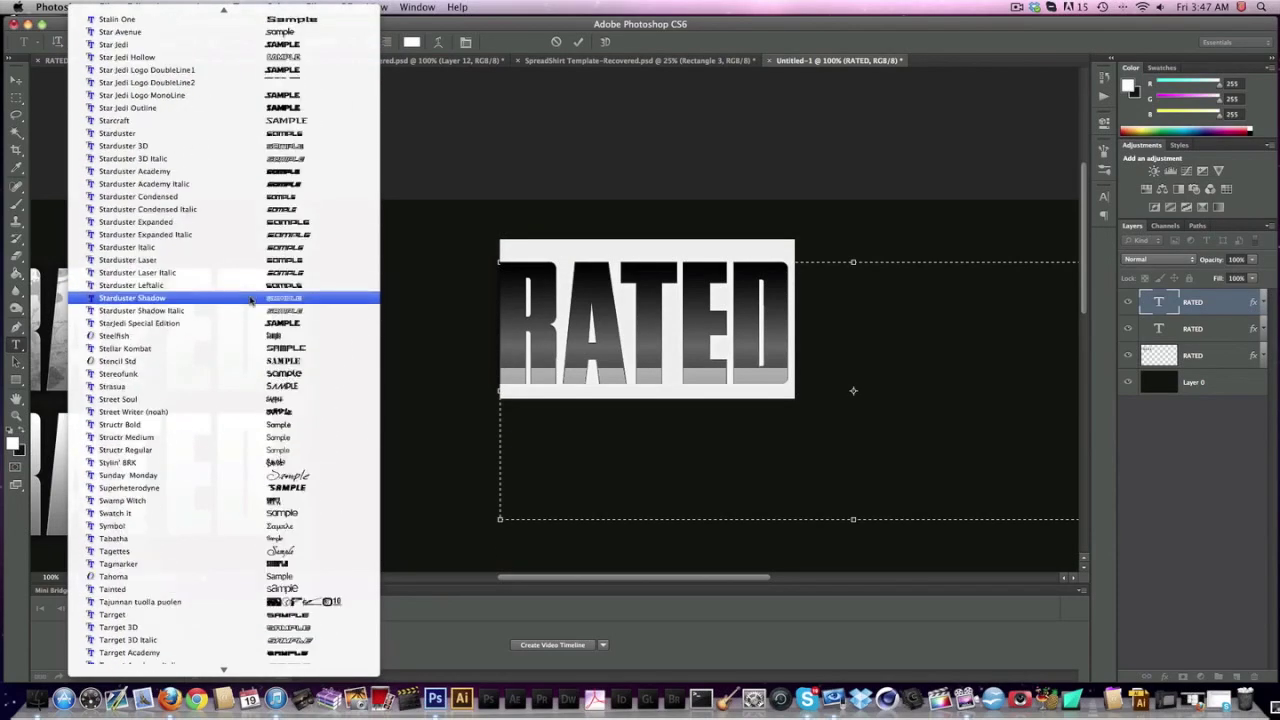
scroll(250, 300, "up", 15)
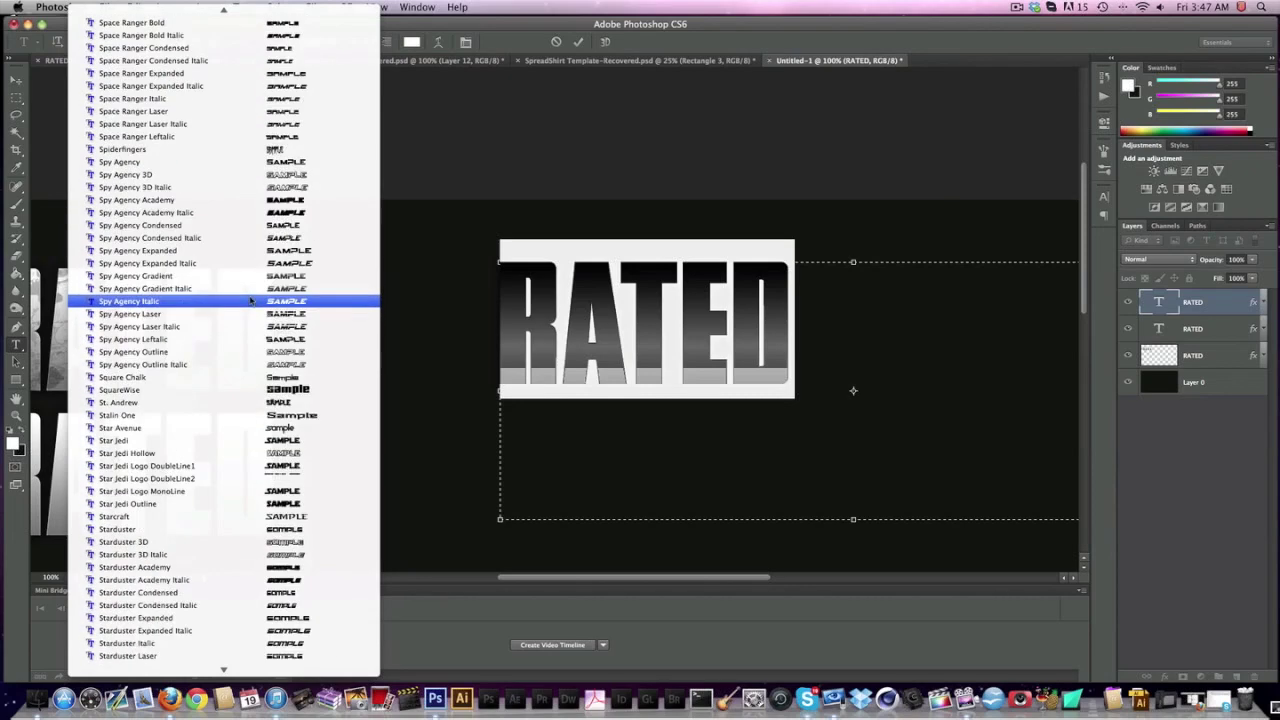
scroll(250, 300, "up", 10)
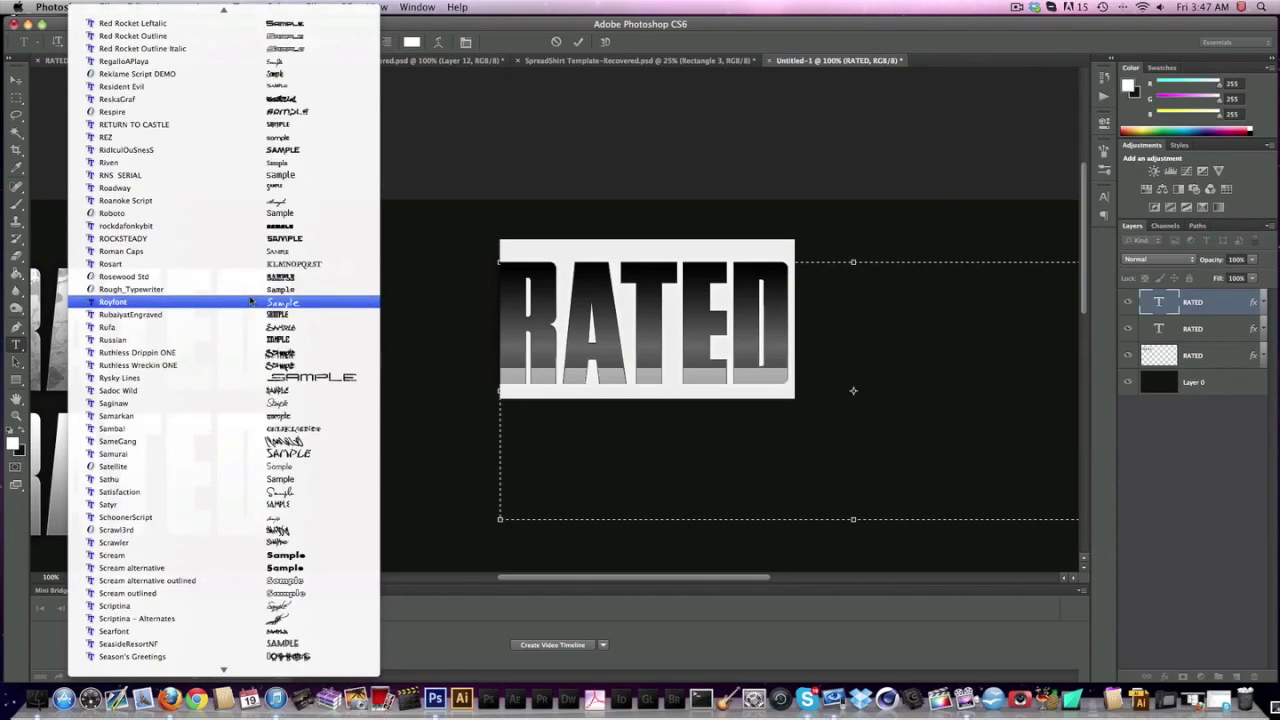
scroll(349, 472, "up", 20)
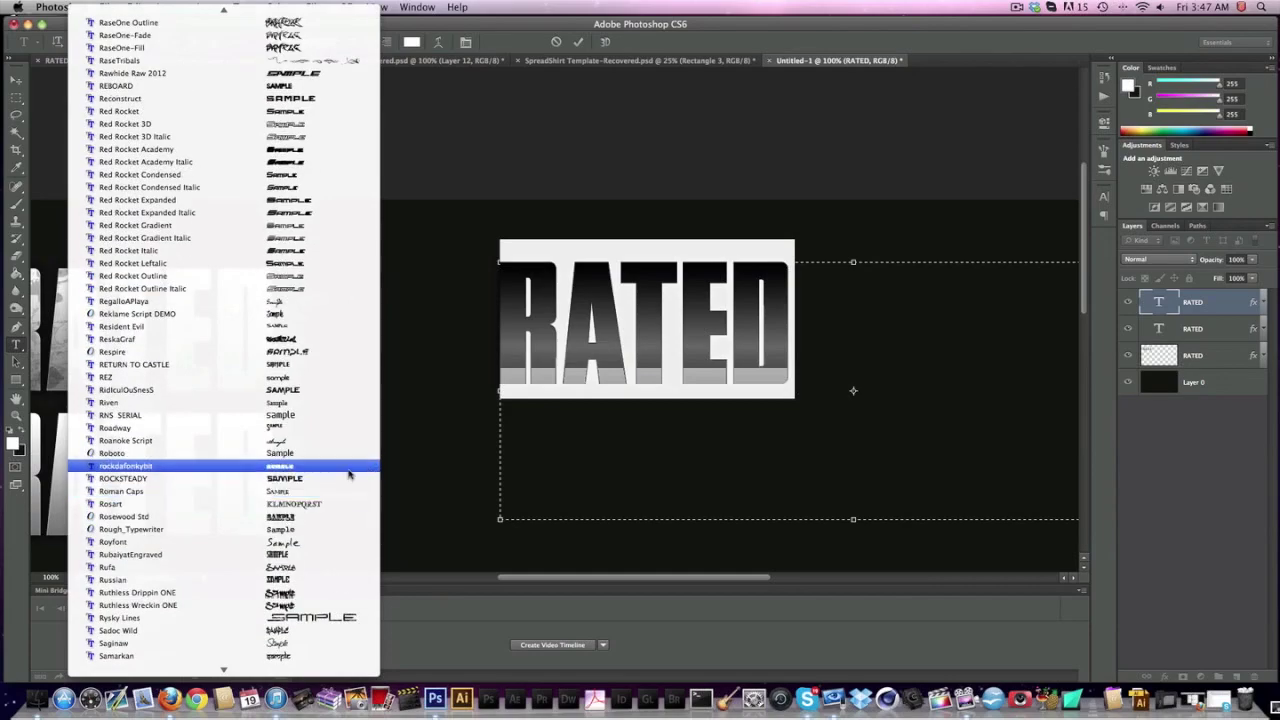
scroll(349, 473, "up", 5)
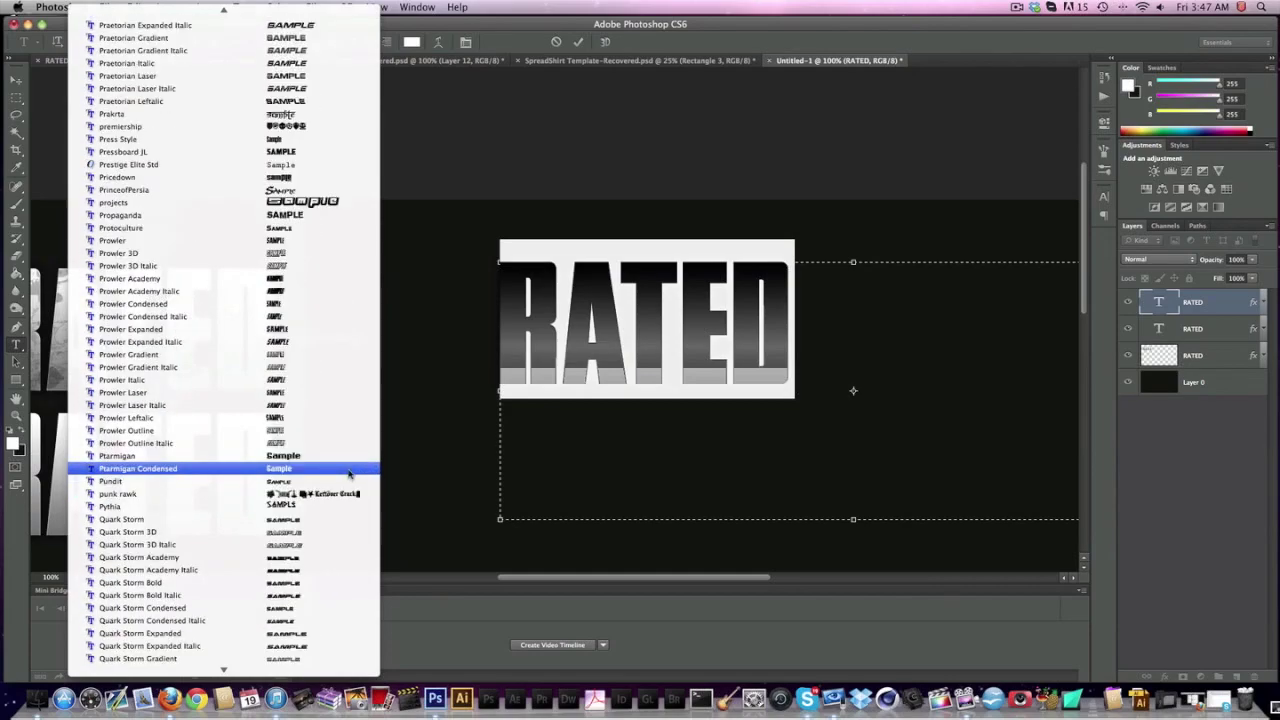
scroll(349, 473, "up", 20)
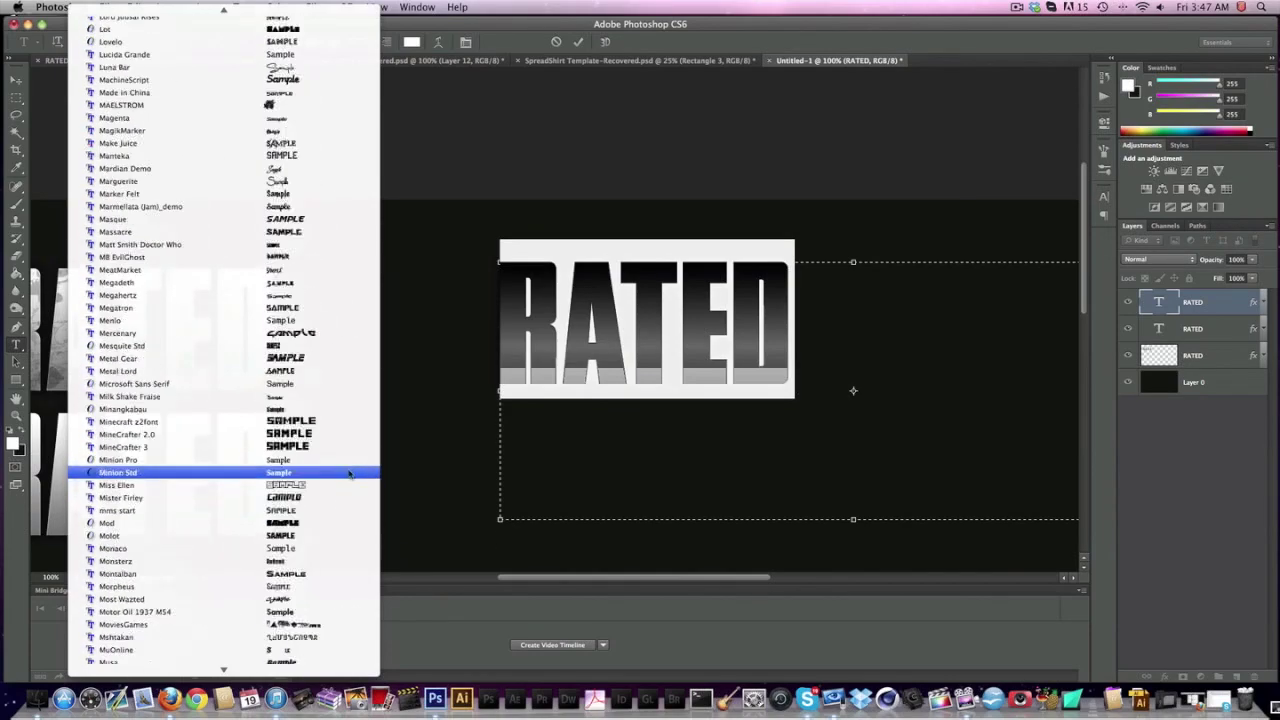
scroll(349, 472, "up", 20)
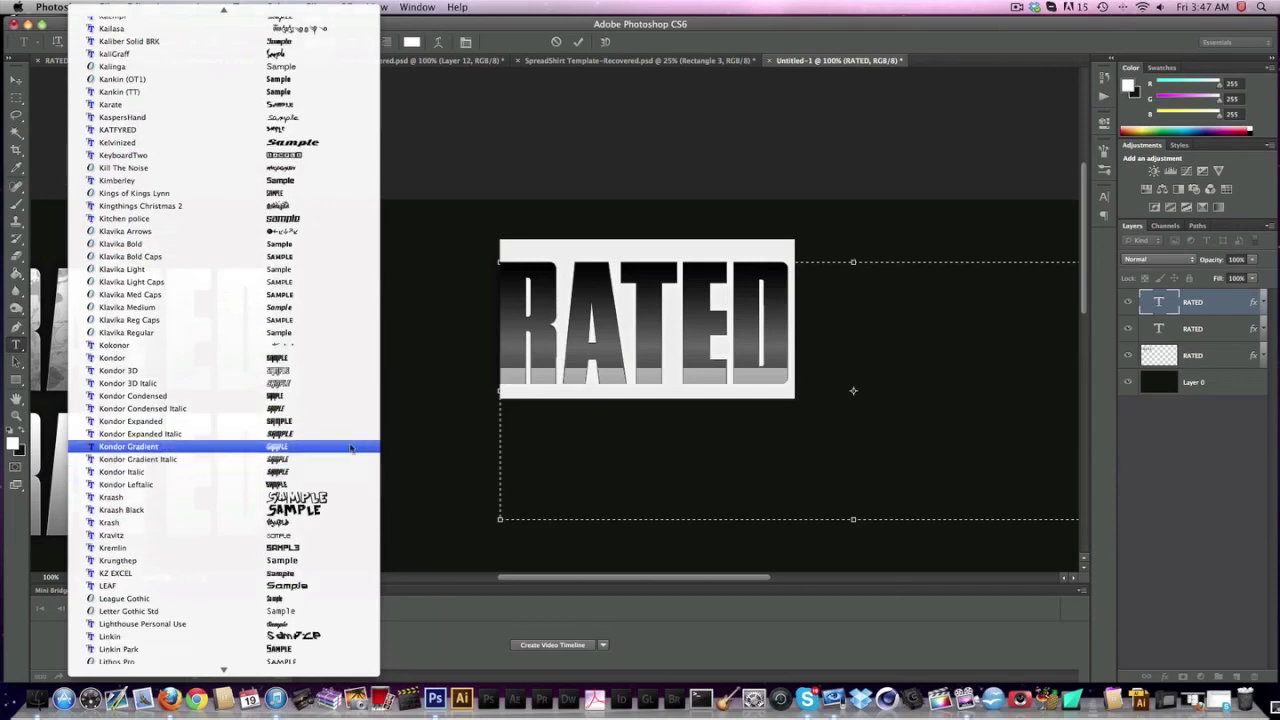
scroll(350, 447, "down", 5)
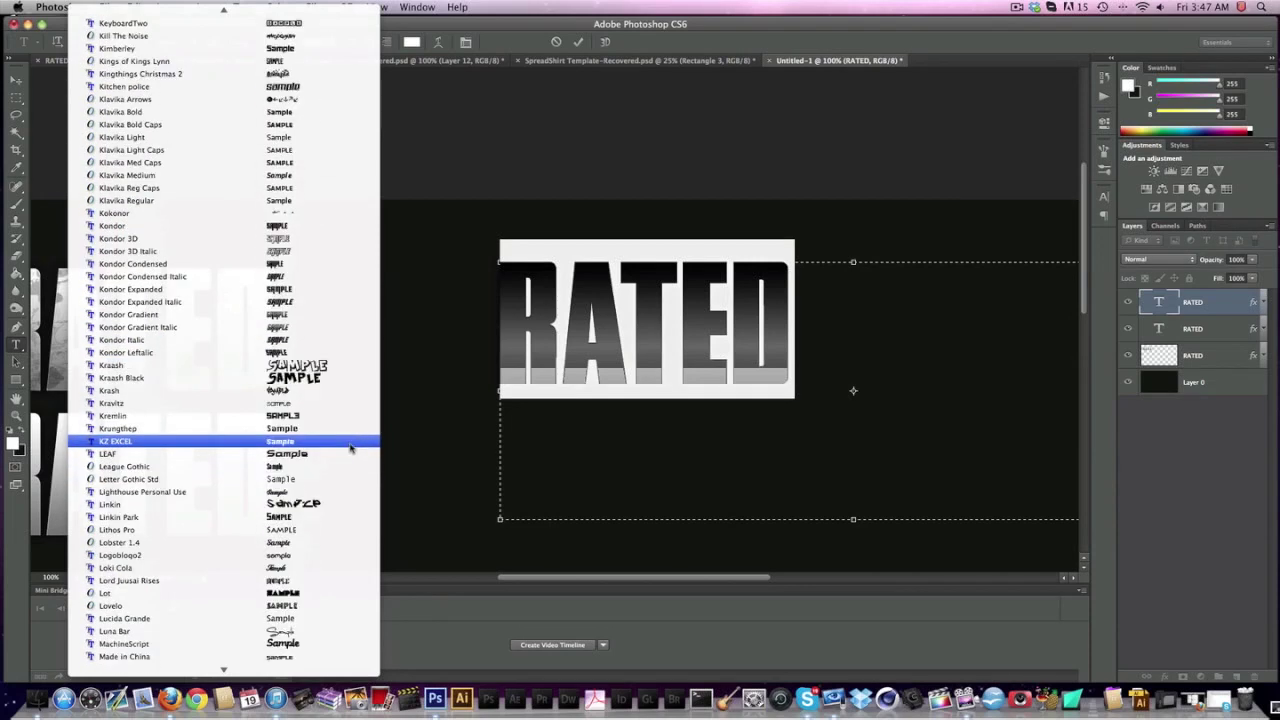
left_click(319, 493)
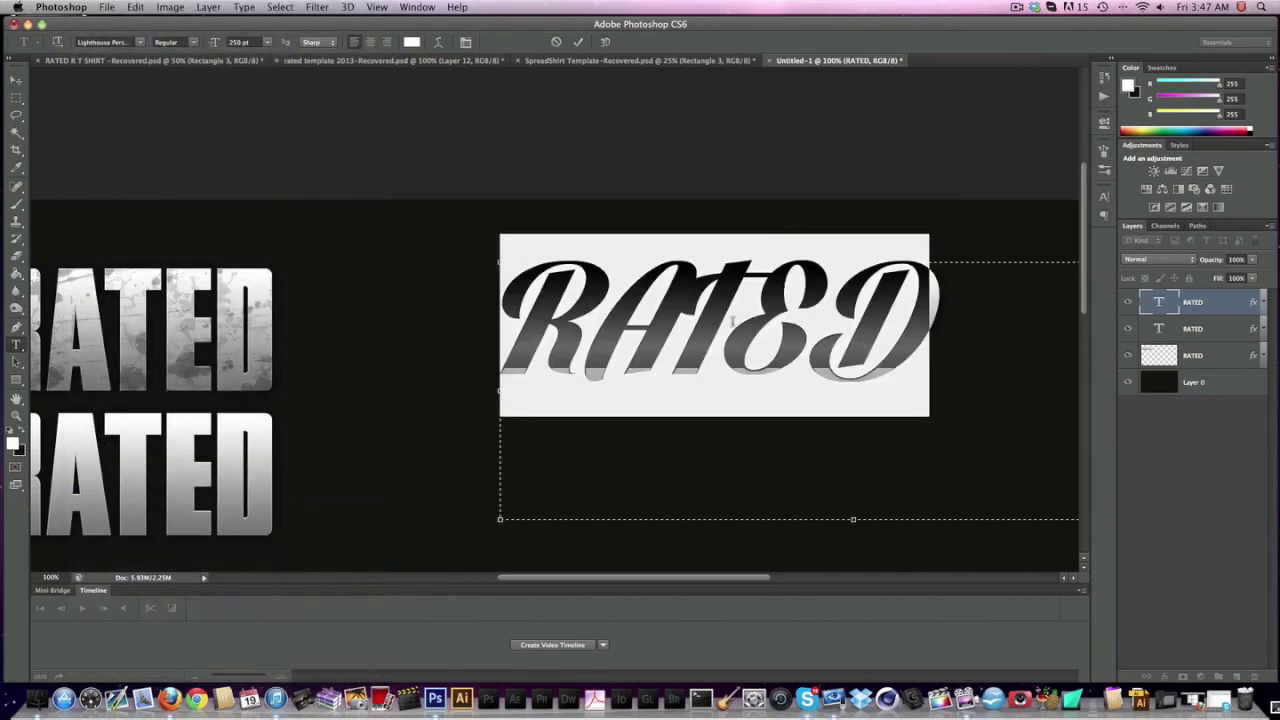
- Retype the script-font text as "Rated" and shift it slightly left and down on the canvas
type("Rated")
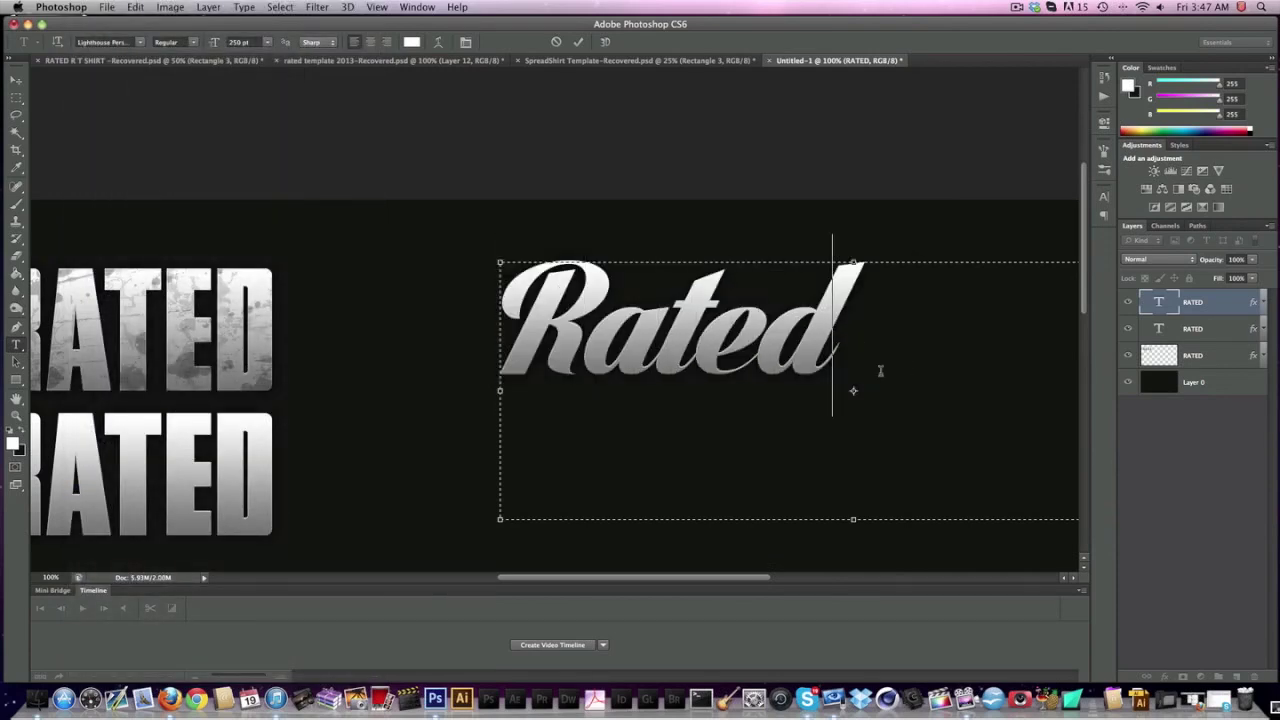
key("ctrl+a")
left_click(15, 82)
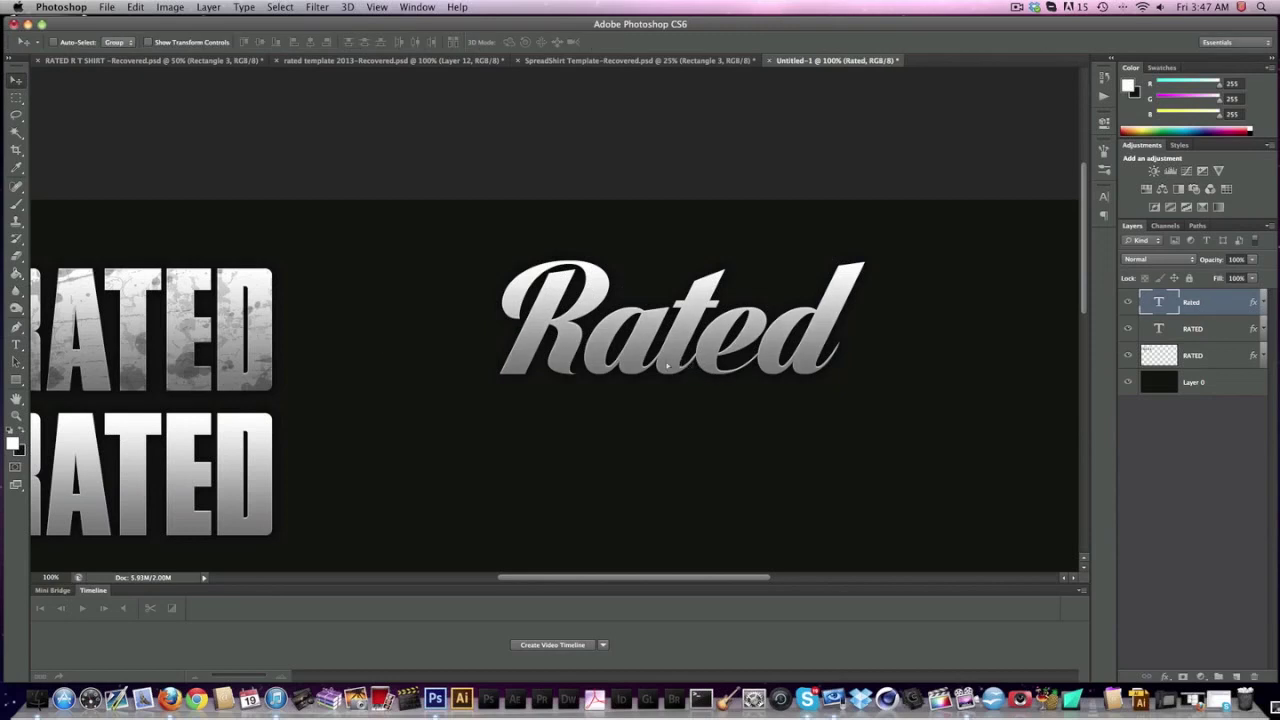
left_click_drag(695, 368, 660, 373)
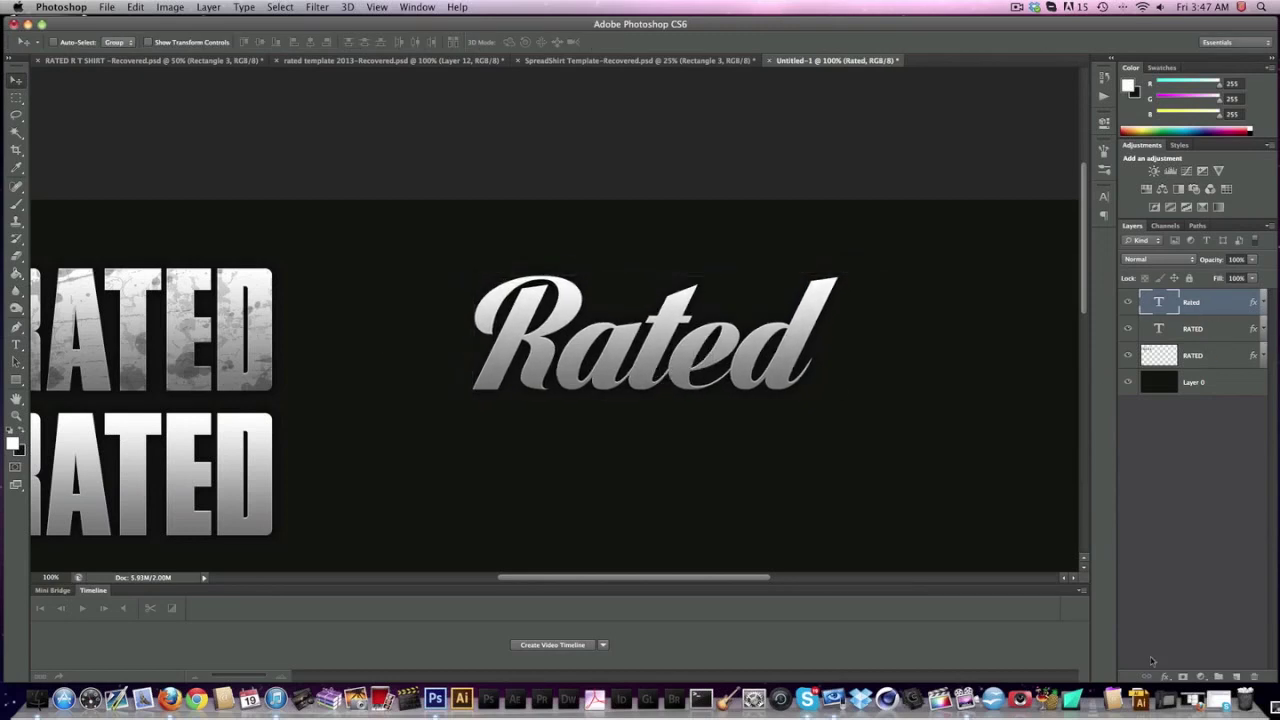
- Clear the Rated script text's layer style and add a linear Gradient Overlay using the orange-to-red preset, reversed
right_click(1202, 303)
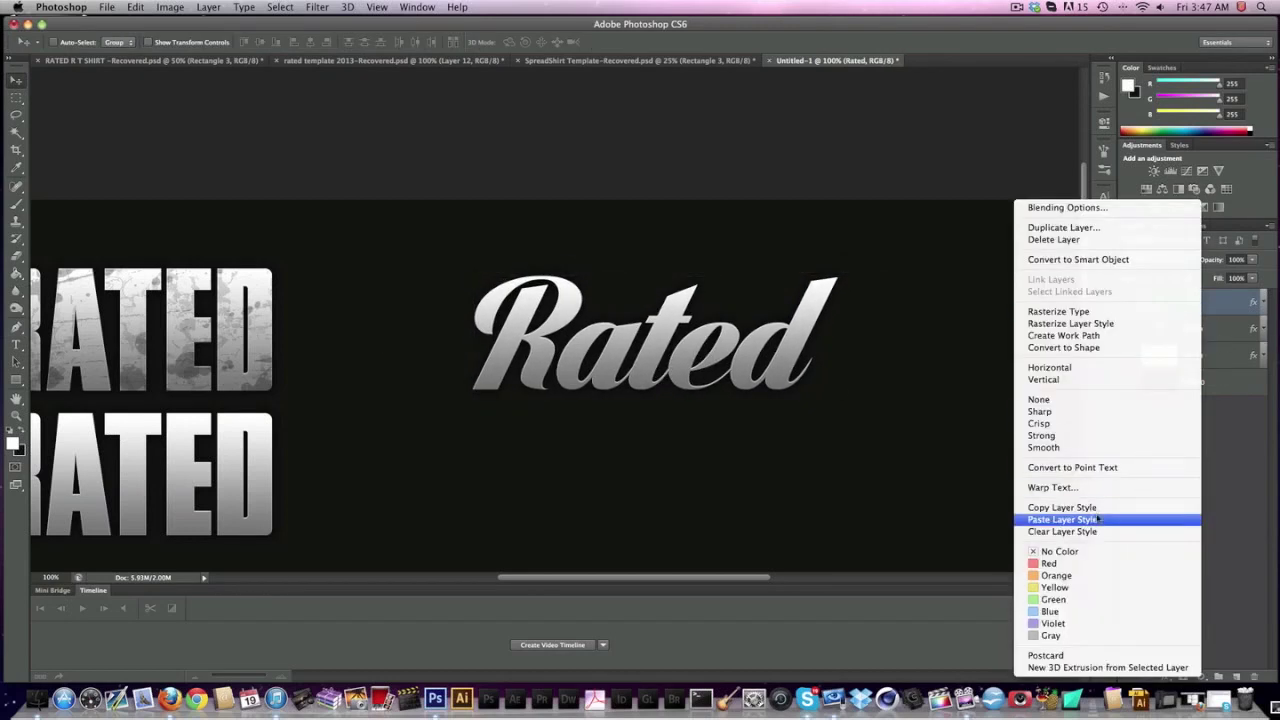
left_click(1098, 531)
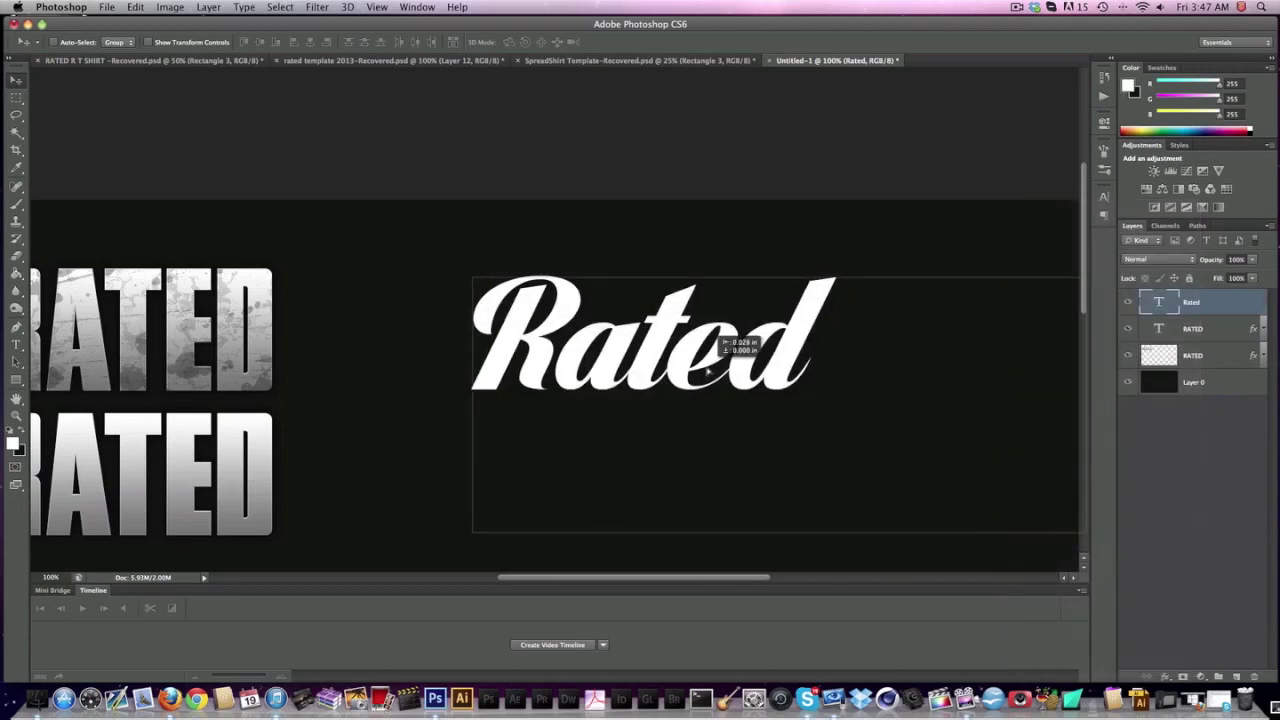
left_click(1168, 677)
left_click(1190, 630)
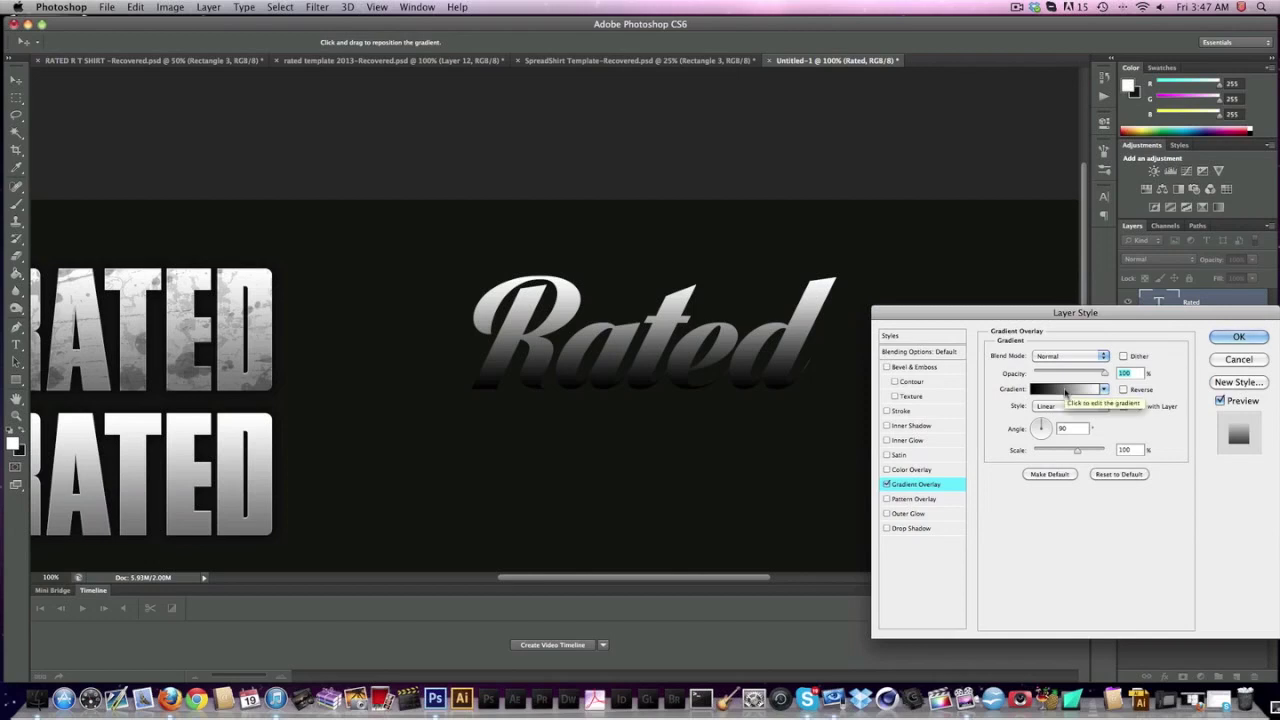
left_click(1064, 393)
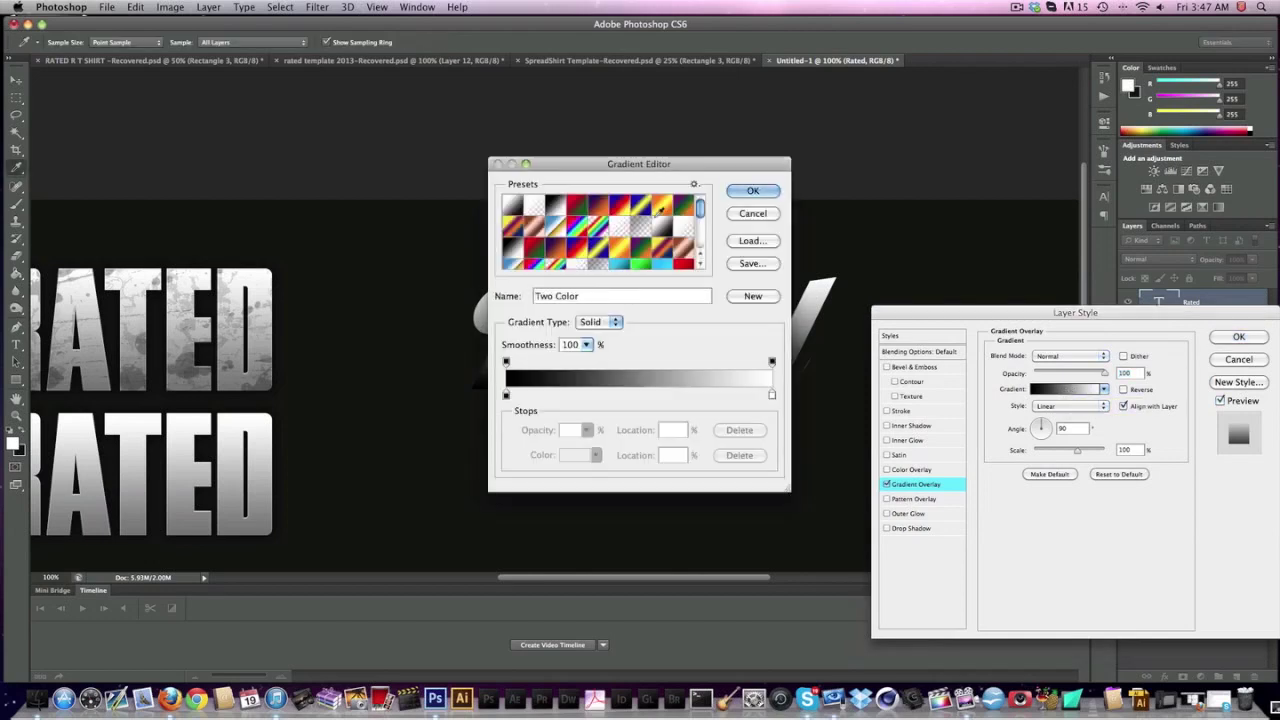
scroll(567, 259, "down", 3)
left_click(567, 259)
key("Return")
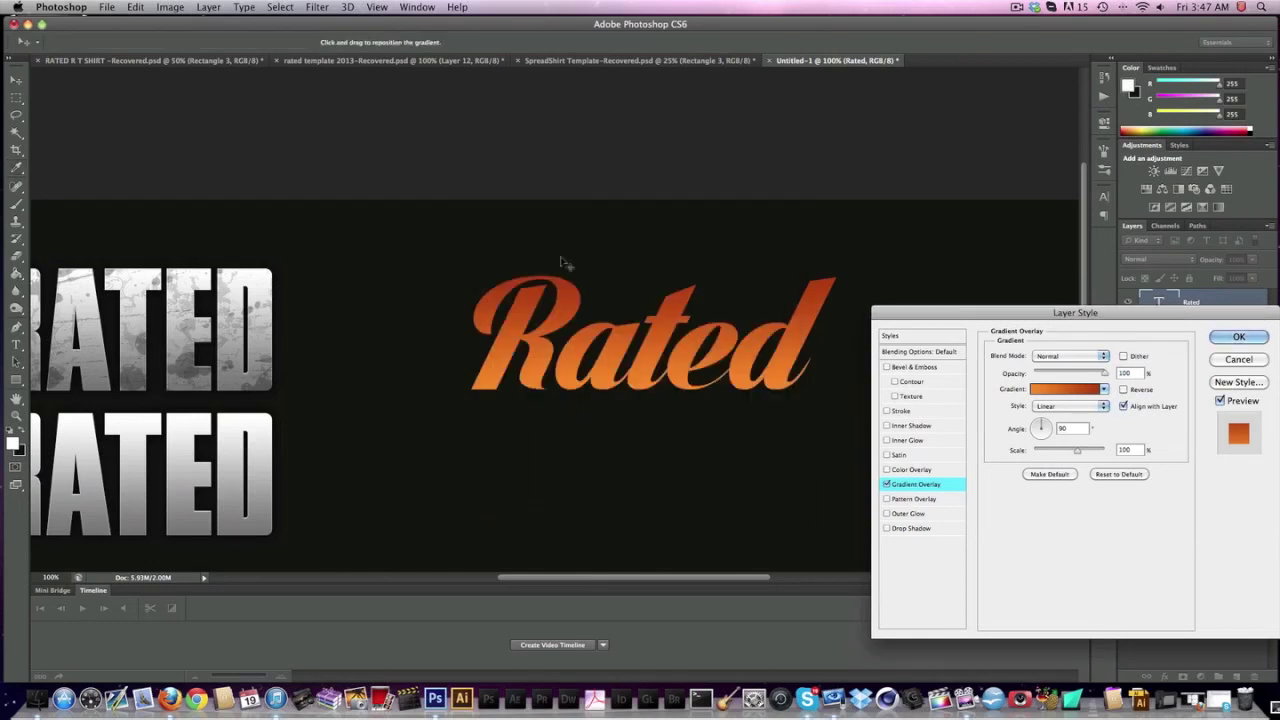
left_click(1122, 390)
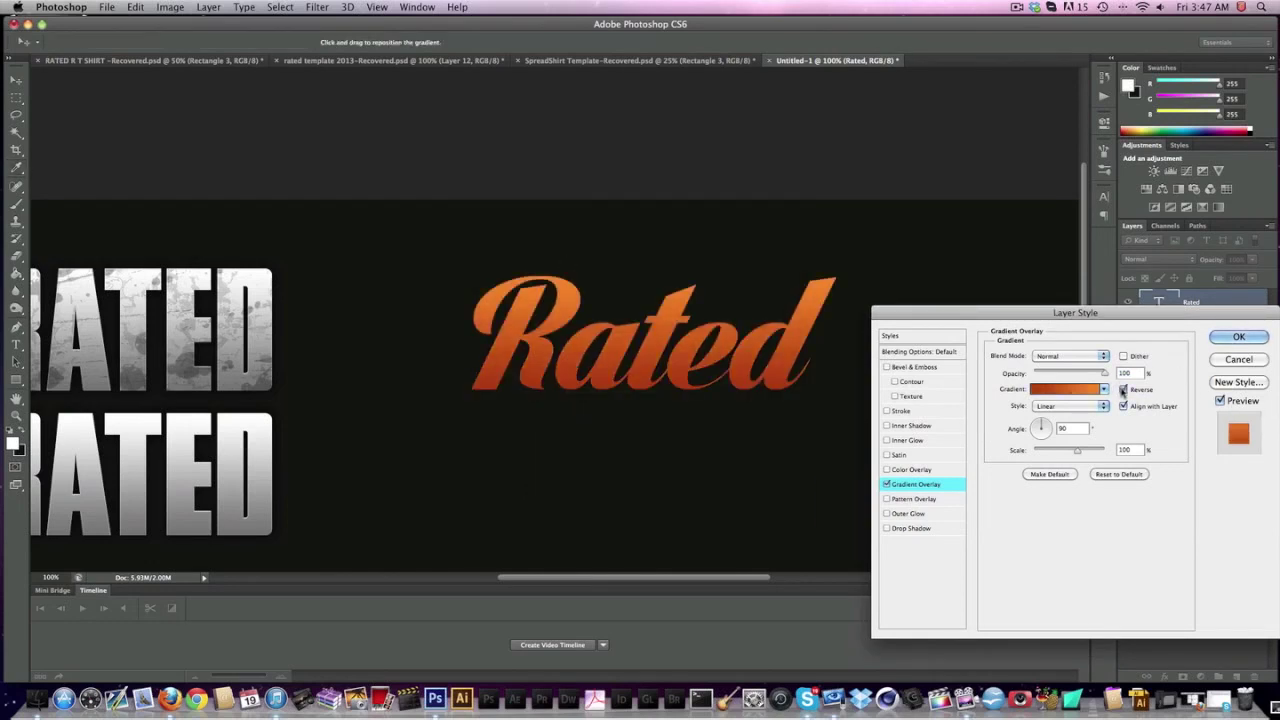
left_click(1122, 390)
left_click(1122, 390)
- Add Bevel & Emboss to the Rated text with size 0 px, global light off, angle 119° and highlight opacity 25%
left_click(896, 367)
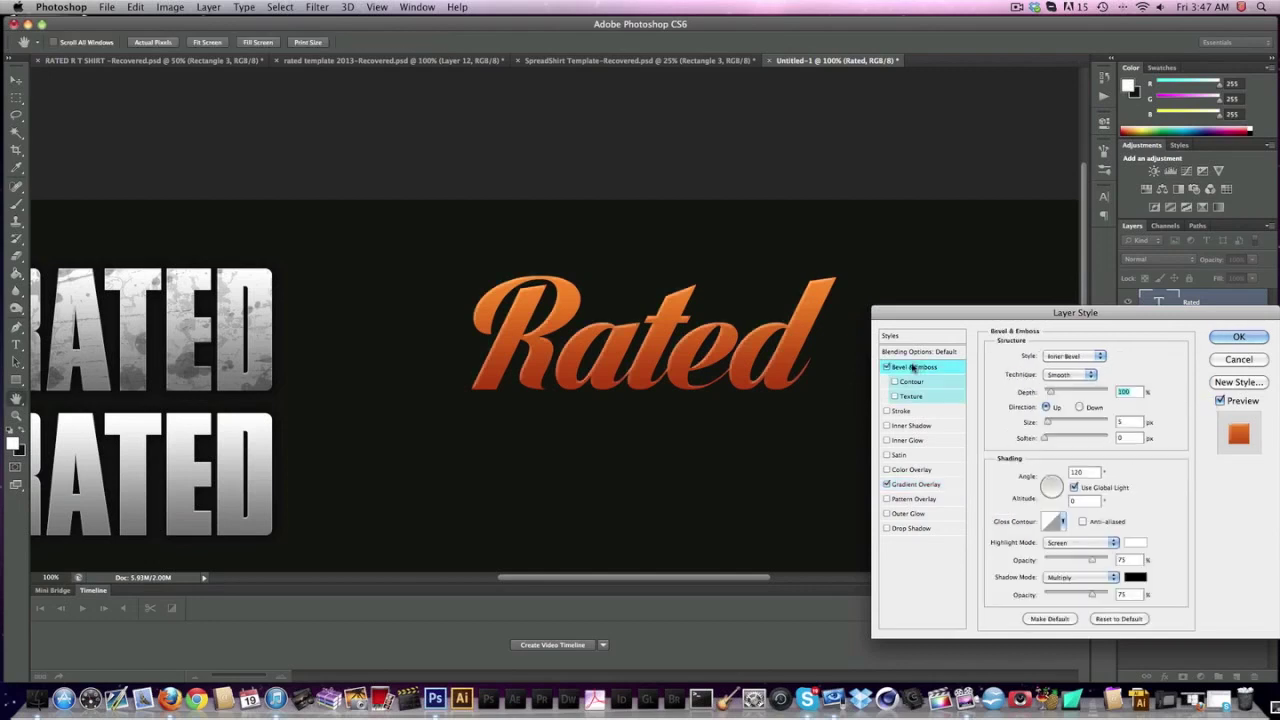
left_click(886, 367)
left_click_drag(1123, 421, 1086, 431)
type("0")
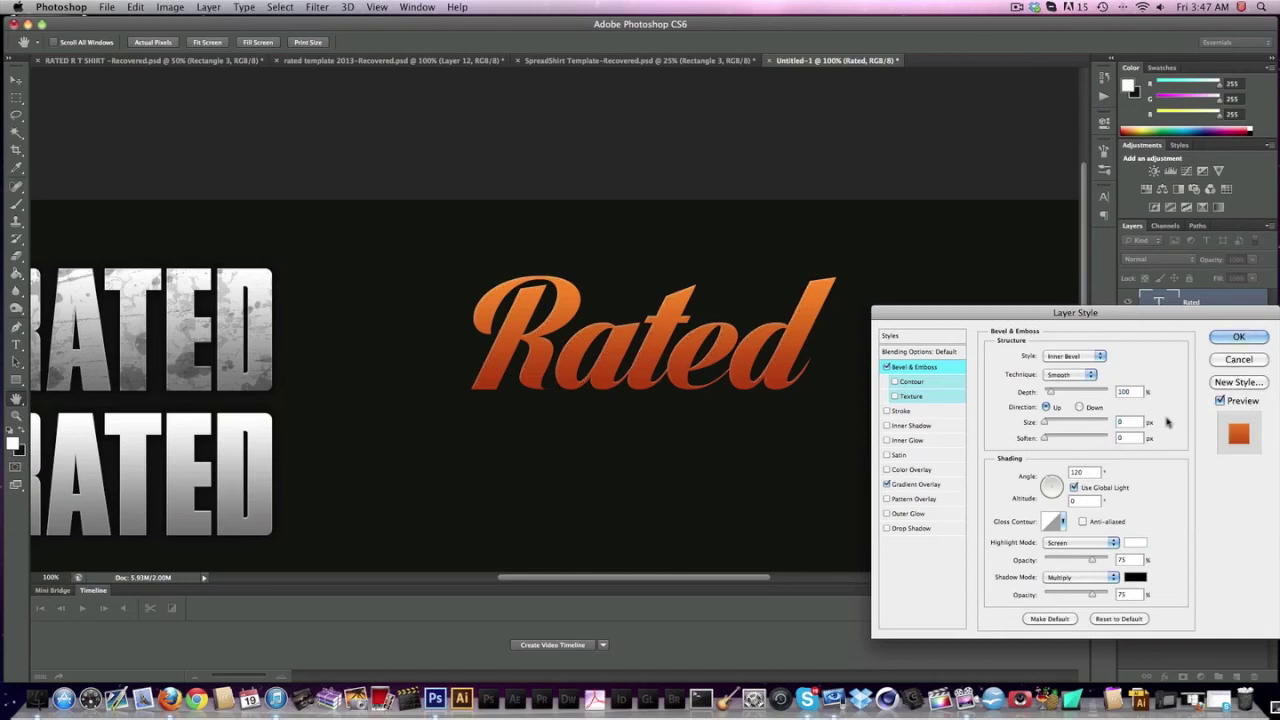
left_click(1073, 487)
double_click(1082, 472)
type("119")
double_click(1122, 559)
type("25")
- Add an Inner Shadow to the Rated text with distance 1 px, size 1 px, global light off and angle 90°
left_click(914, 425)
double_click(1112, 415)
type("1")
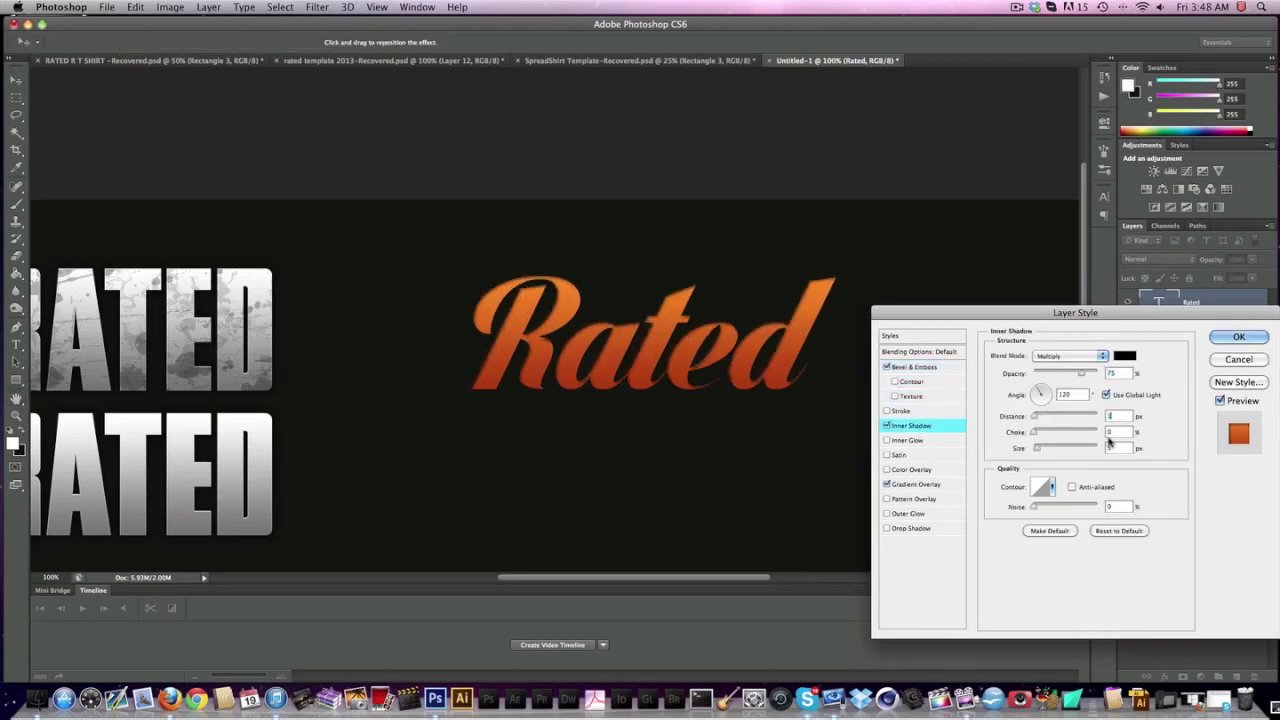
double_click(1112, 447)
type("0")
left_click(1106, 394)
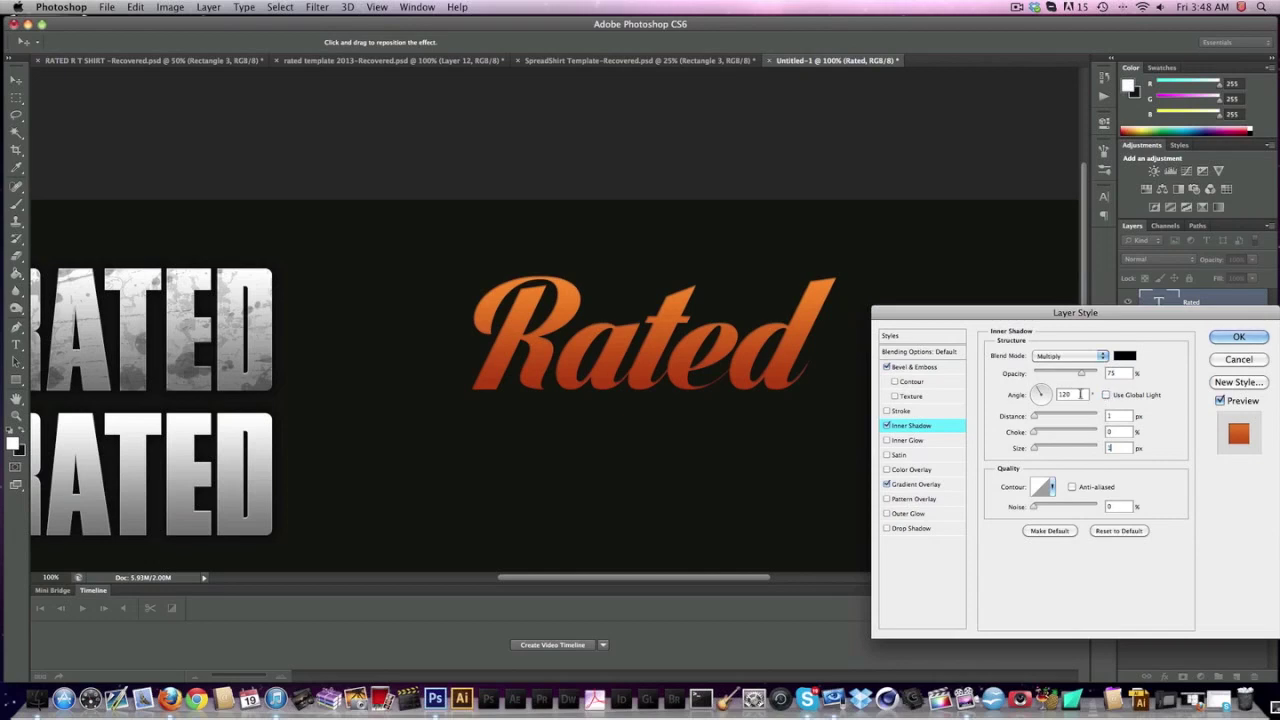
double_click(1066, 394)
type("90")
- Set the inner shadow's opacity to 100%, its color to white and its blend mode to Overlay
left_click_drag(1081, 373, 1097, 373)
left_click(1124, 355)
left_click(703, 222)
left_click(1013, 212)
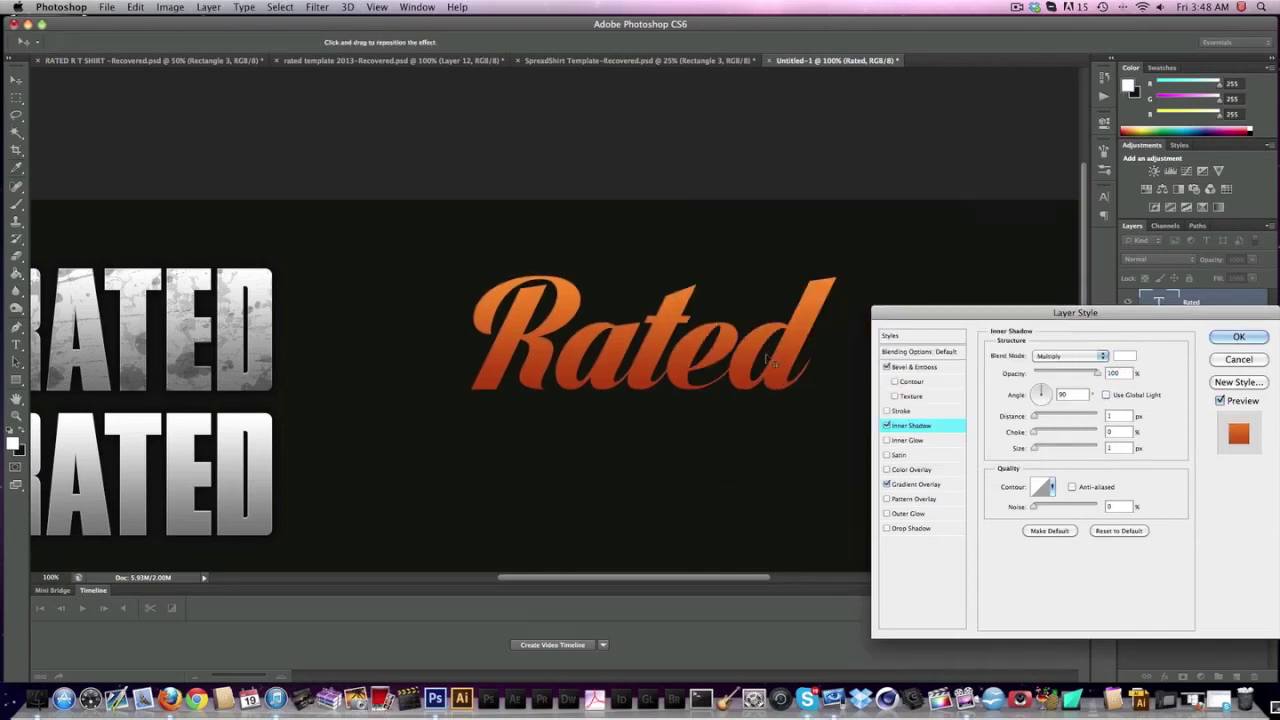
left_click(1065, 356)
left_click(1068, 452)
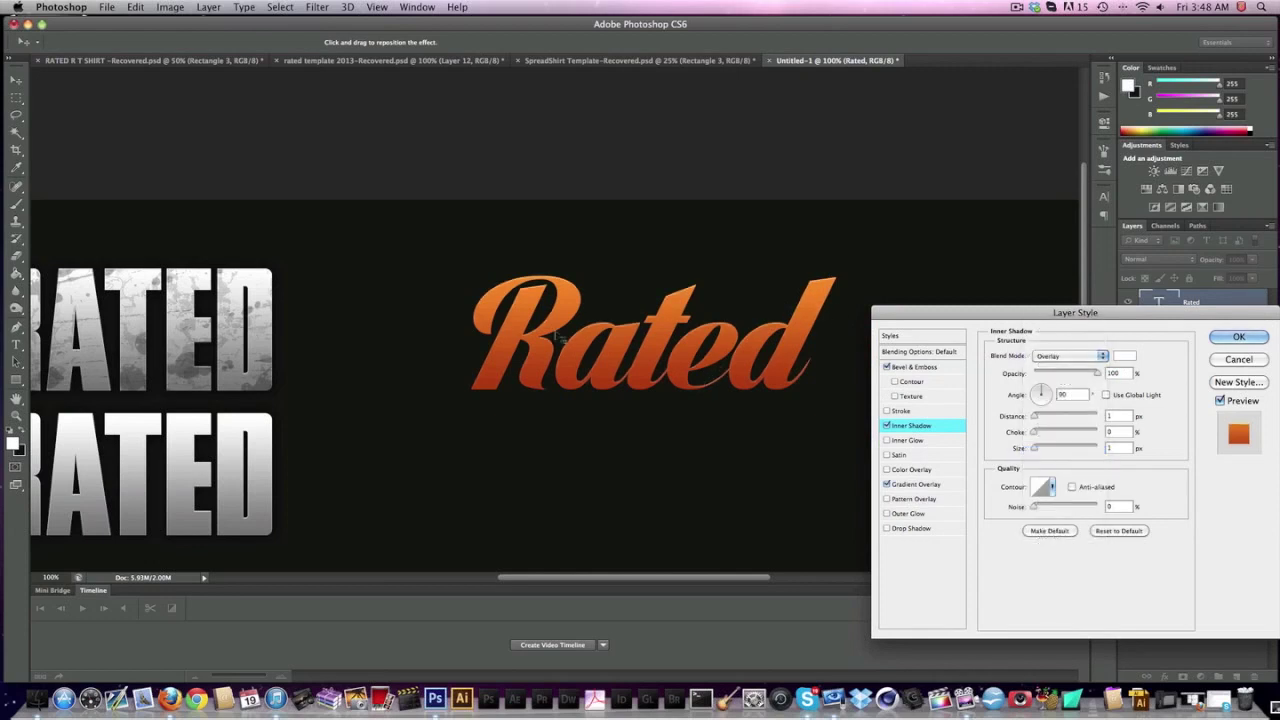
- Add a Drop Shadow to the Rated text with size 0 px and distance 5 px, and apply the layer style
left_click(913, 528)
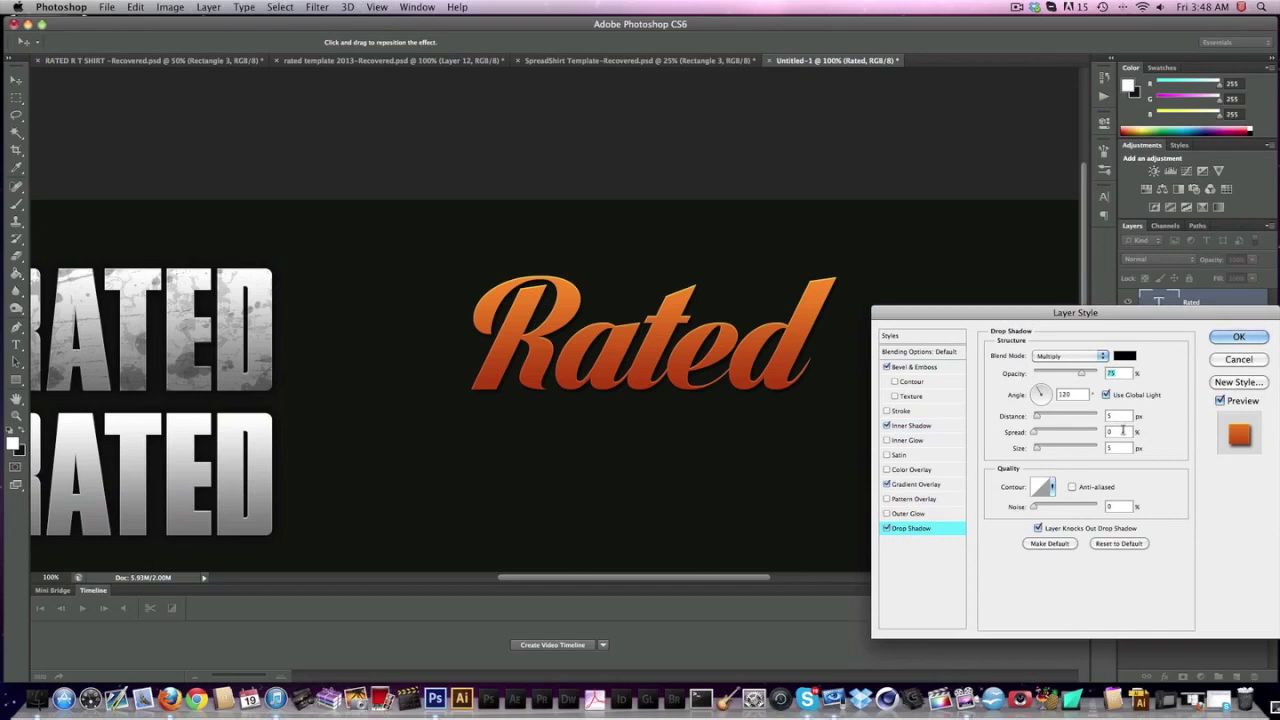
left_click(1115, 448)
type("0")
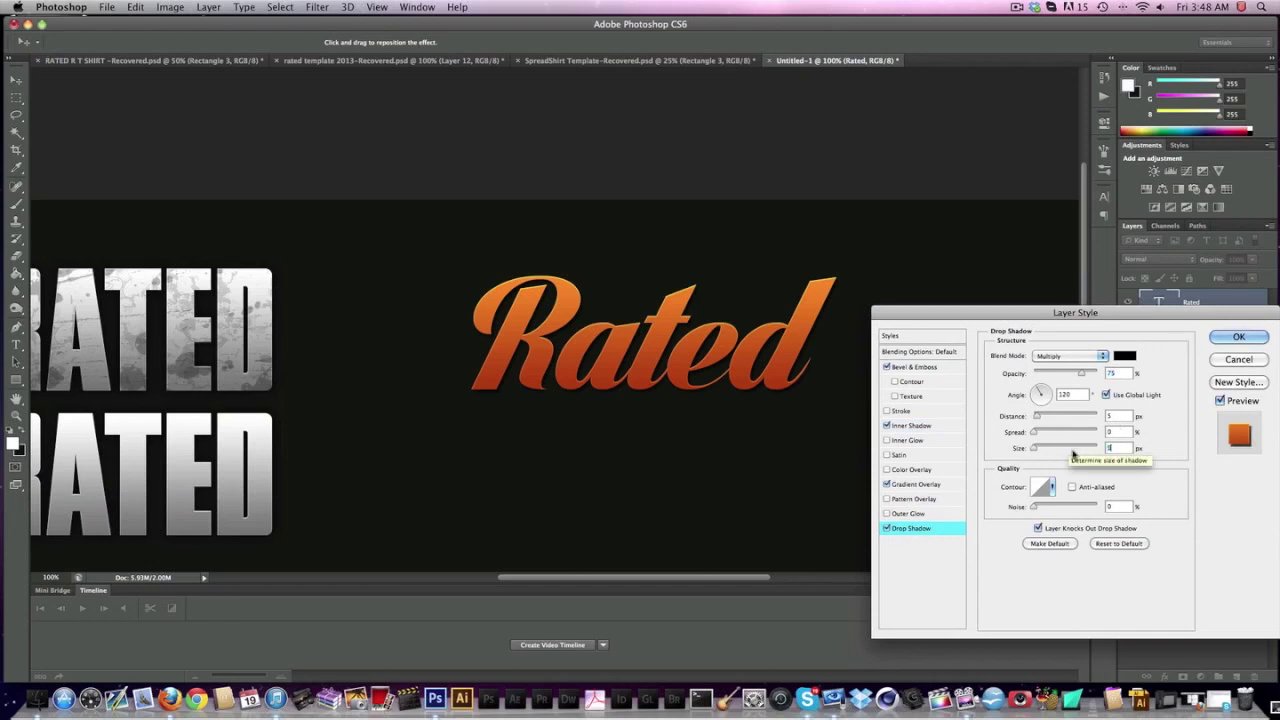
left_click(1128, 417)
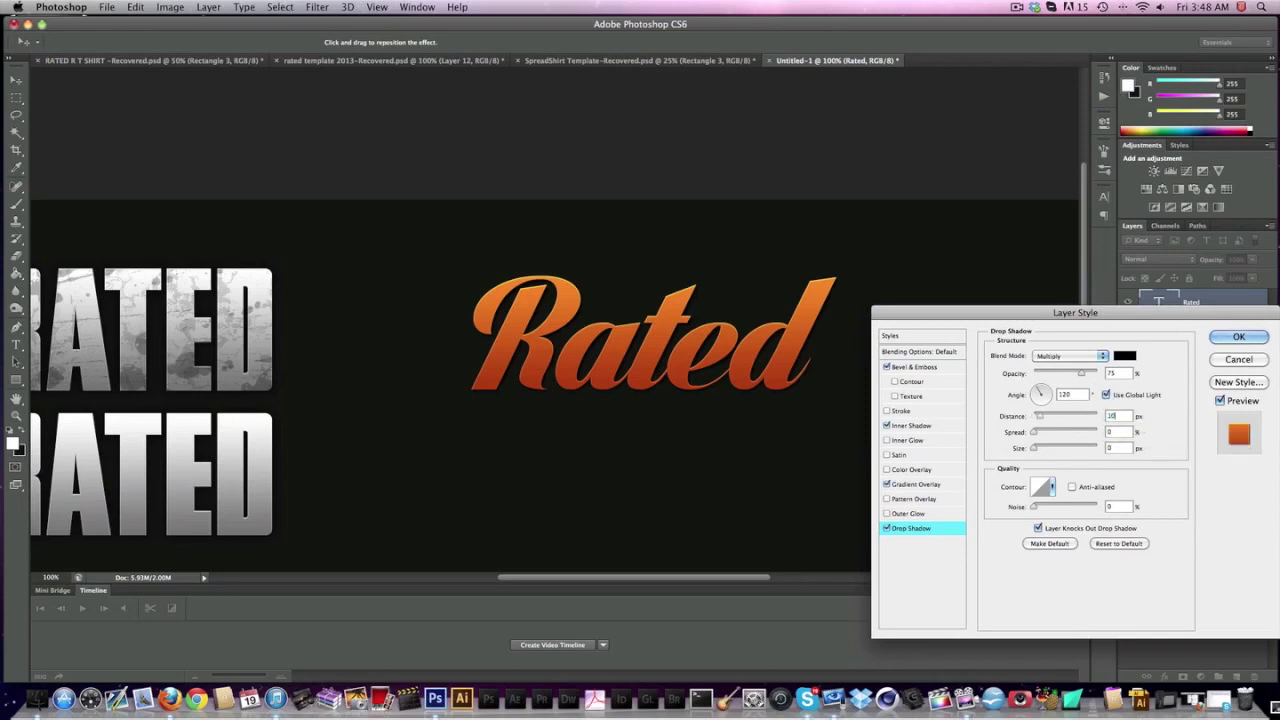
type("10")
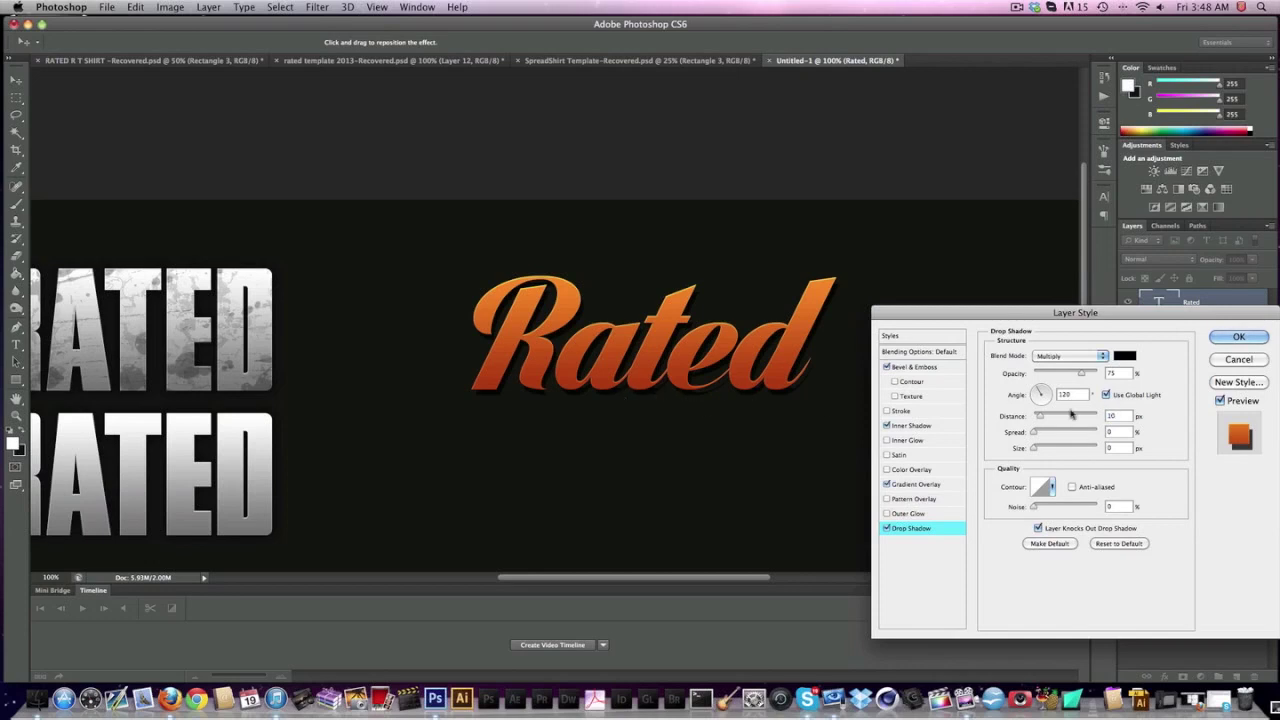
left_click(1130, 416)
type("5")
key("Return")
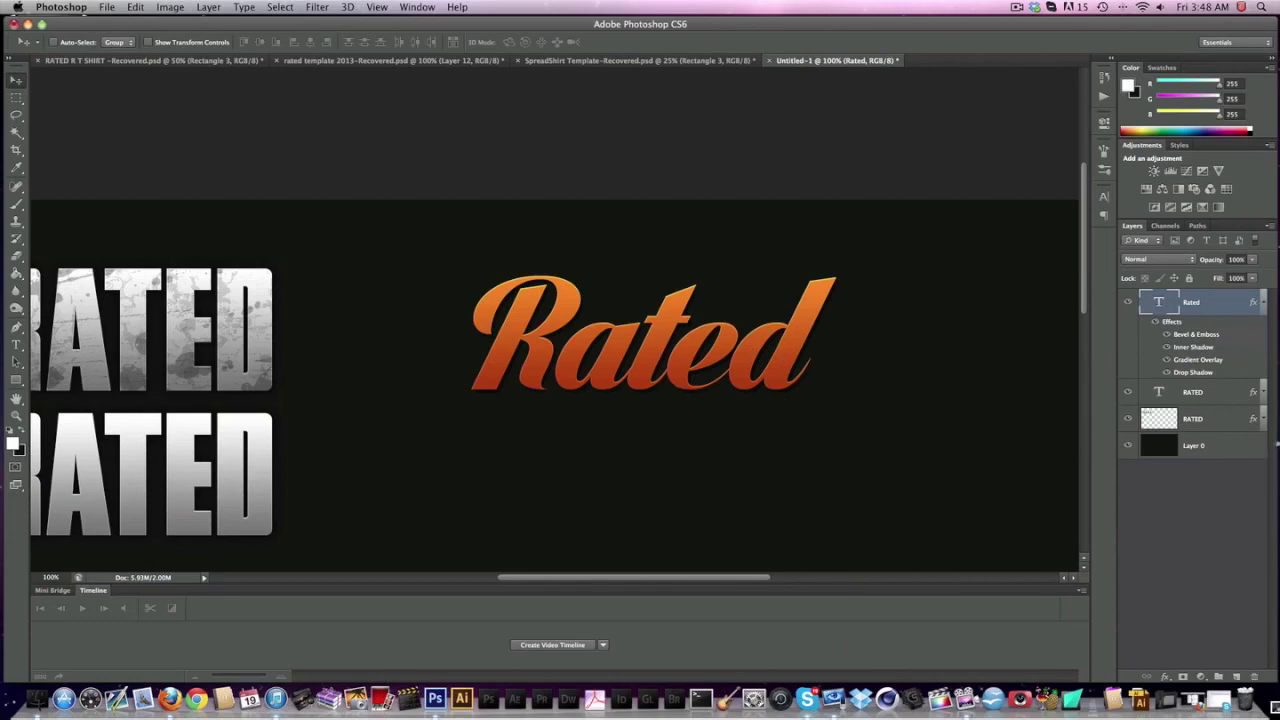
- Create a new layer directly above Layer 0 and stamp a white splatter brush behind the orange Rated text
left_click(1228, 441)
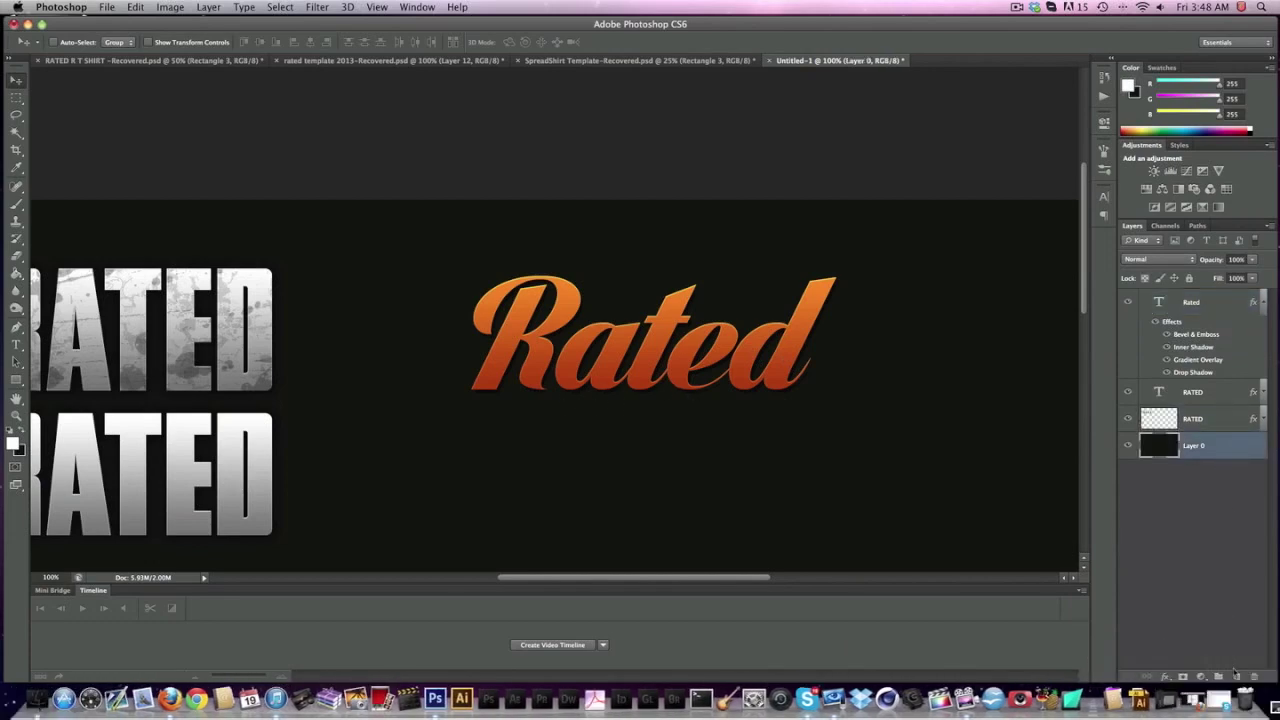
left_click(1235, 676)
left_click(16, 203)
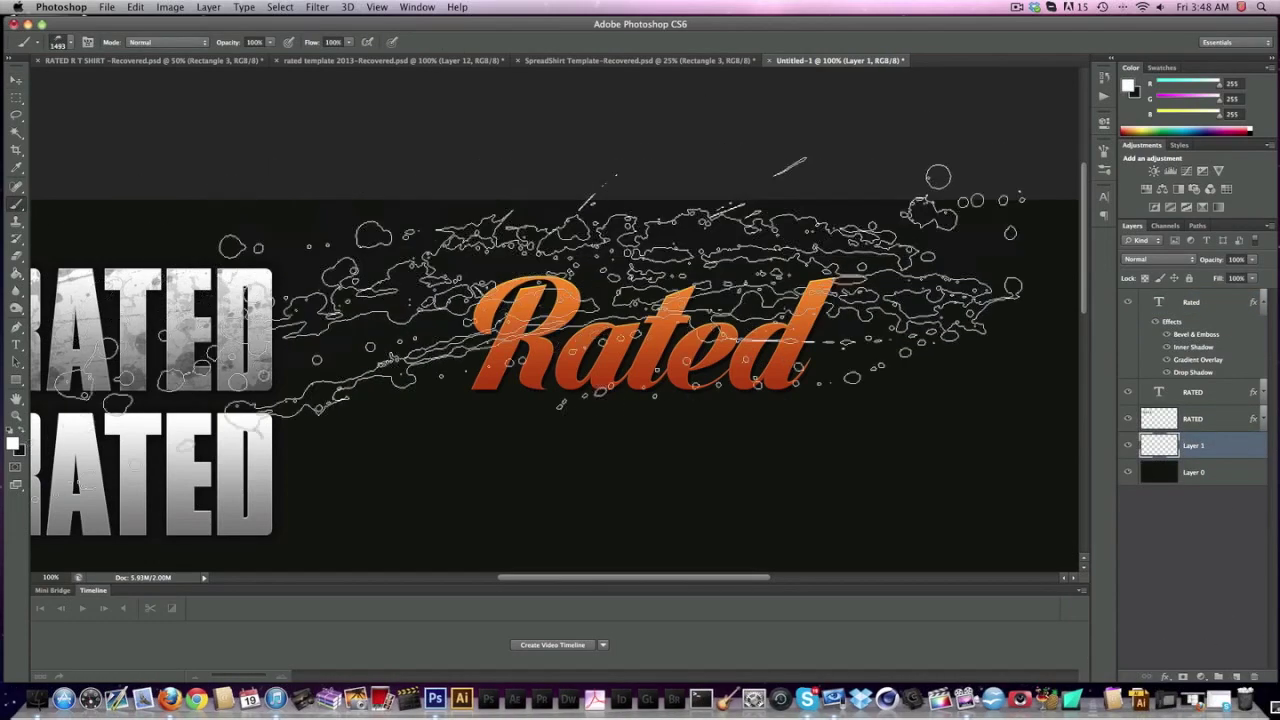
left_click(716, 347)
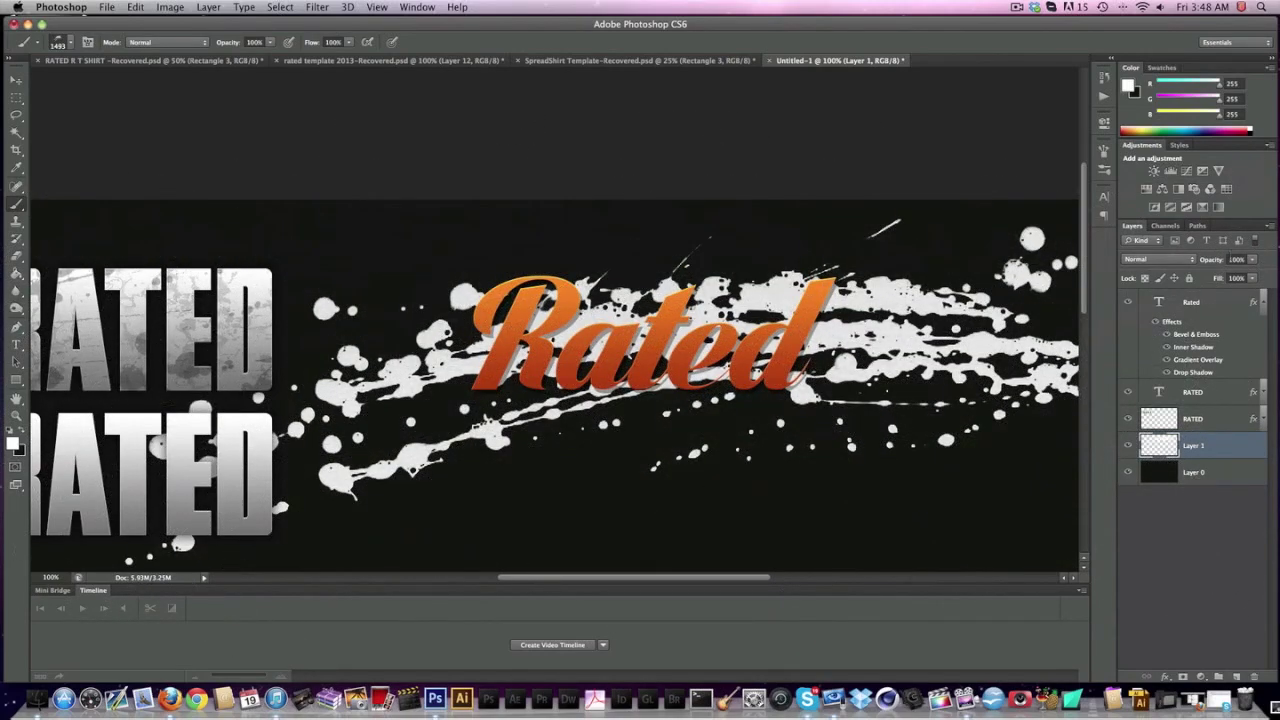
- Lower the splatter layer's opacity to 15%
type("25")
key("Return")
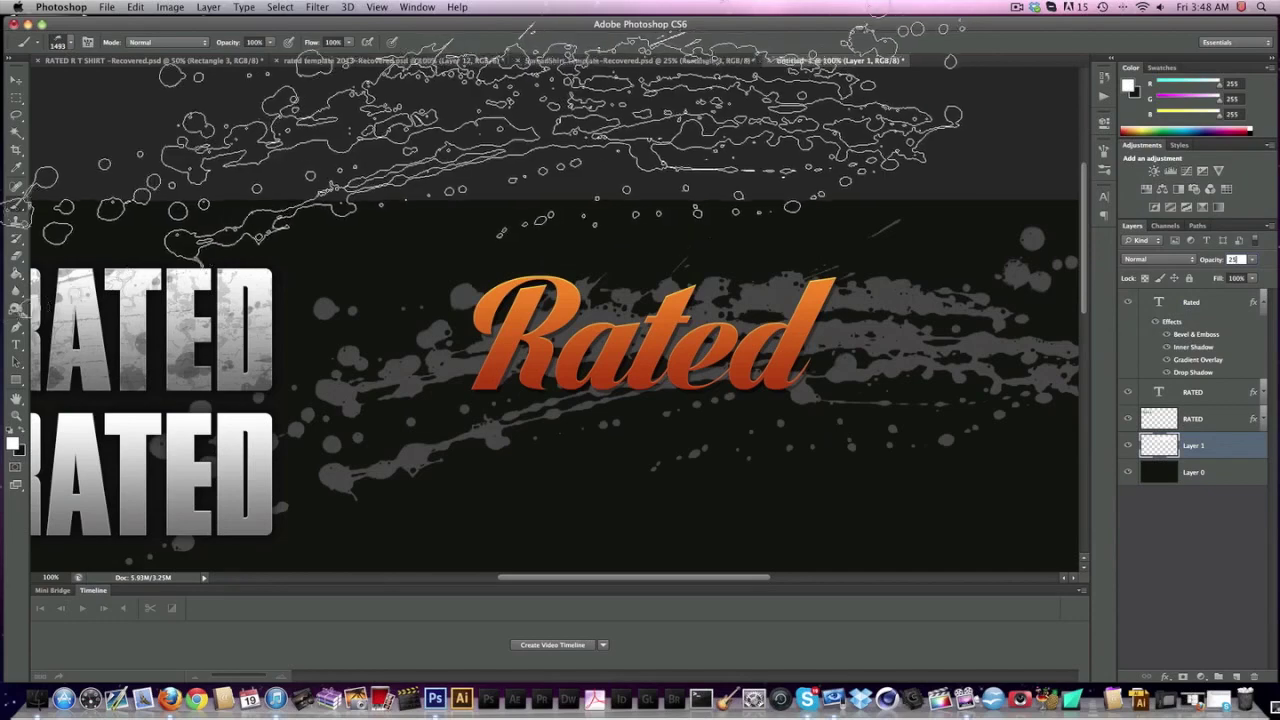
left_click(16, 80)
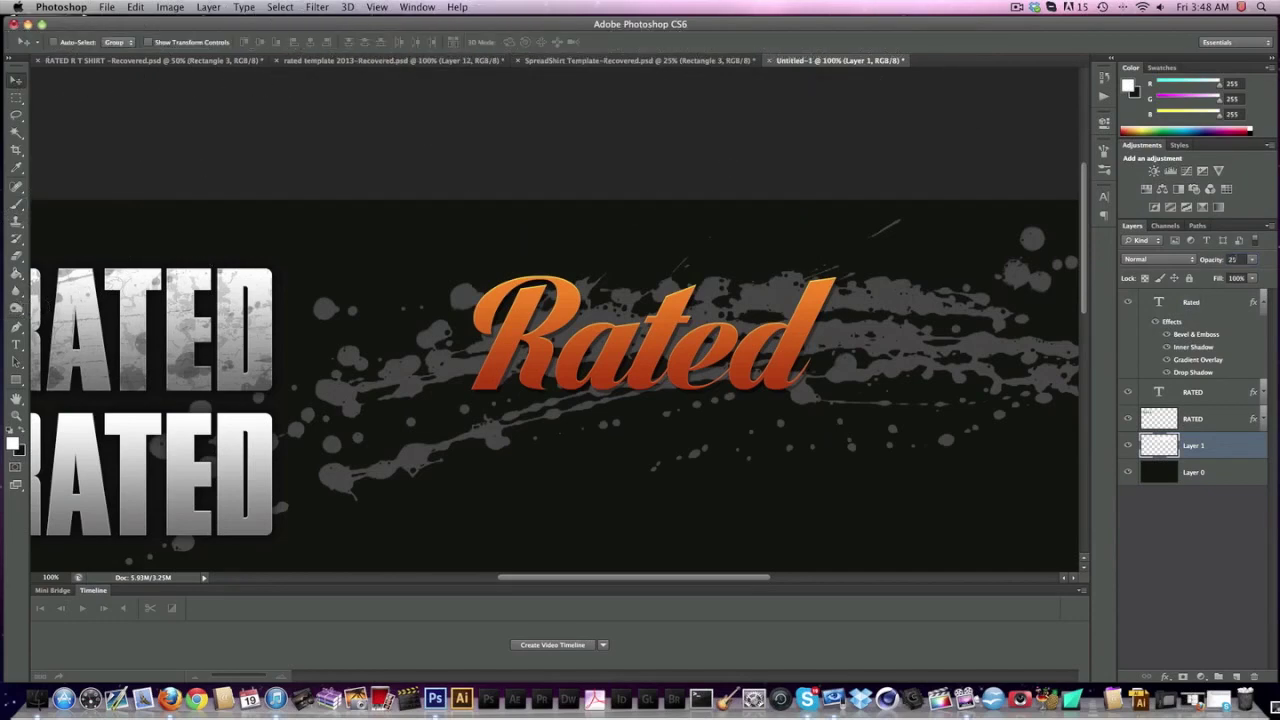
type("15")
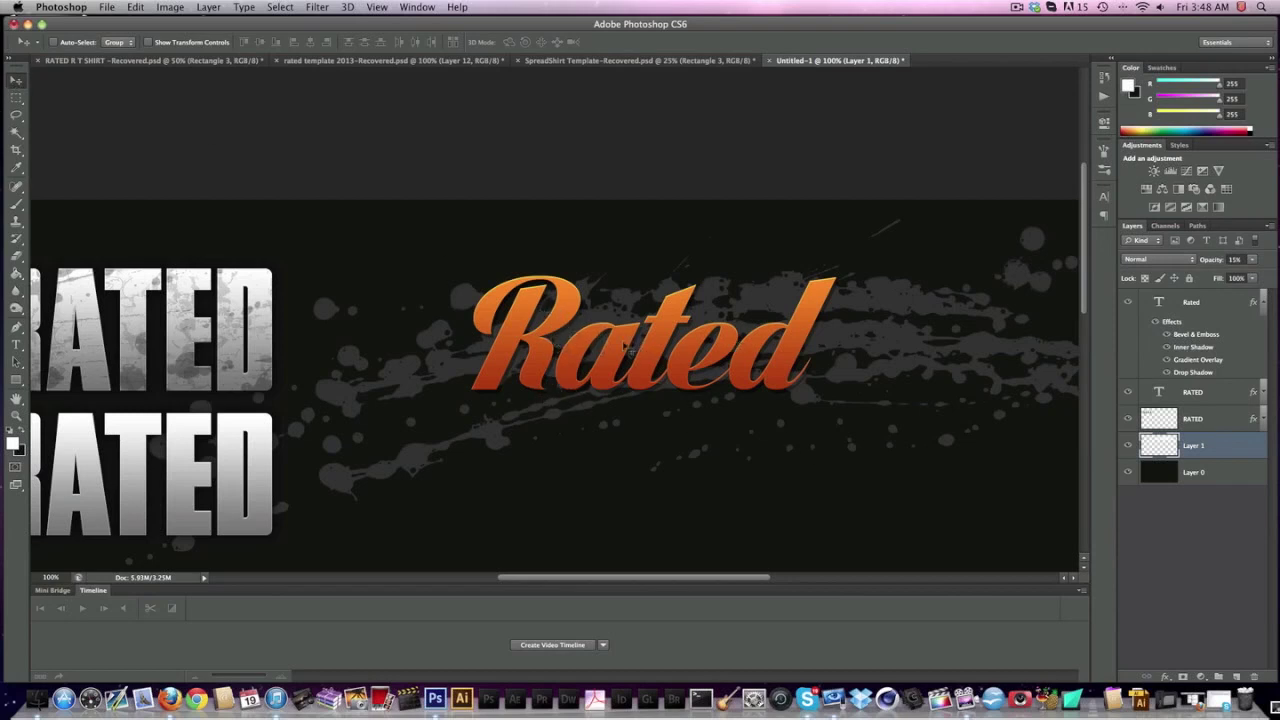
- Set the script Rated text's drop shadow to distance 5 px and opacity 30%, and collapse its effects list
left_click(1210, 420)
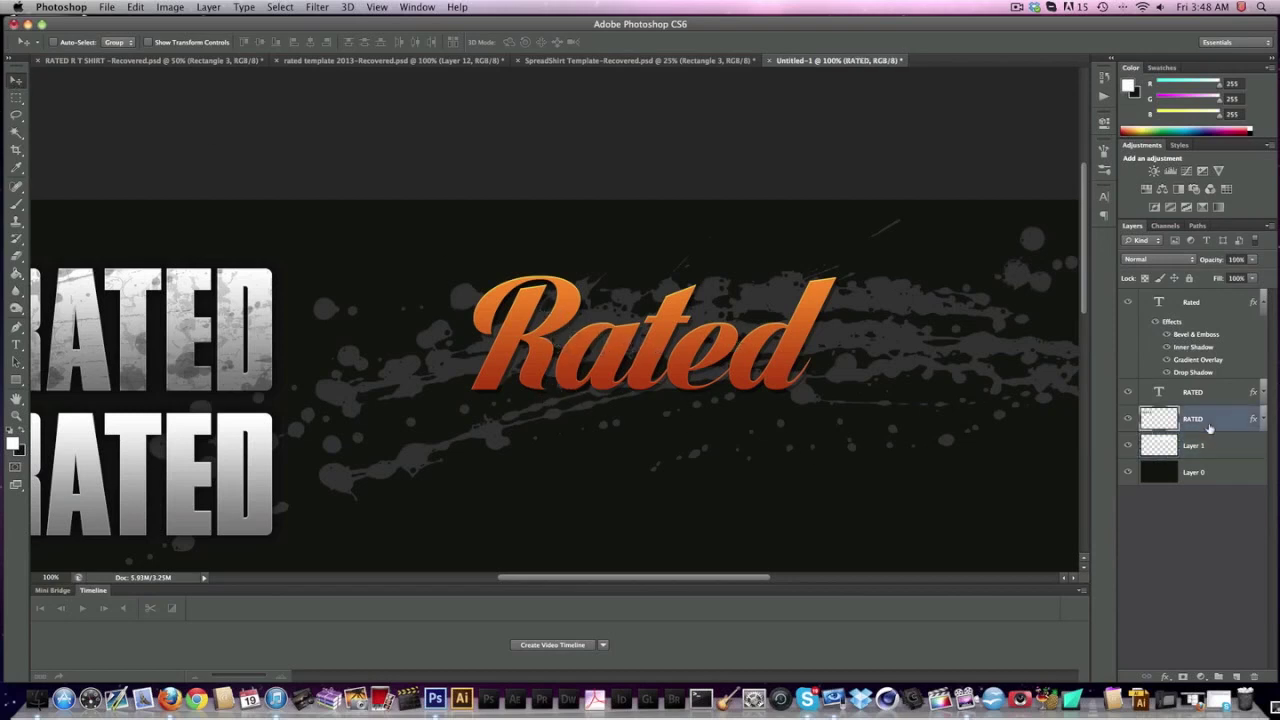
left_click(1208, 308)
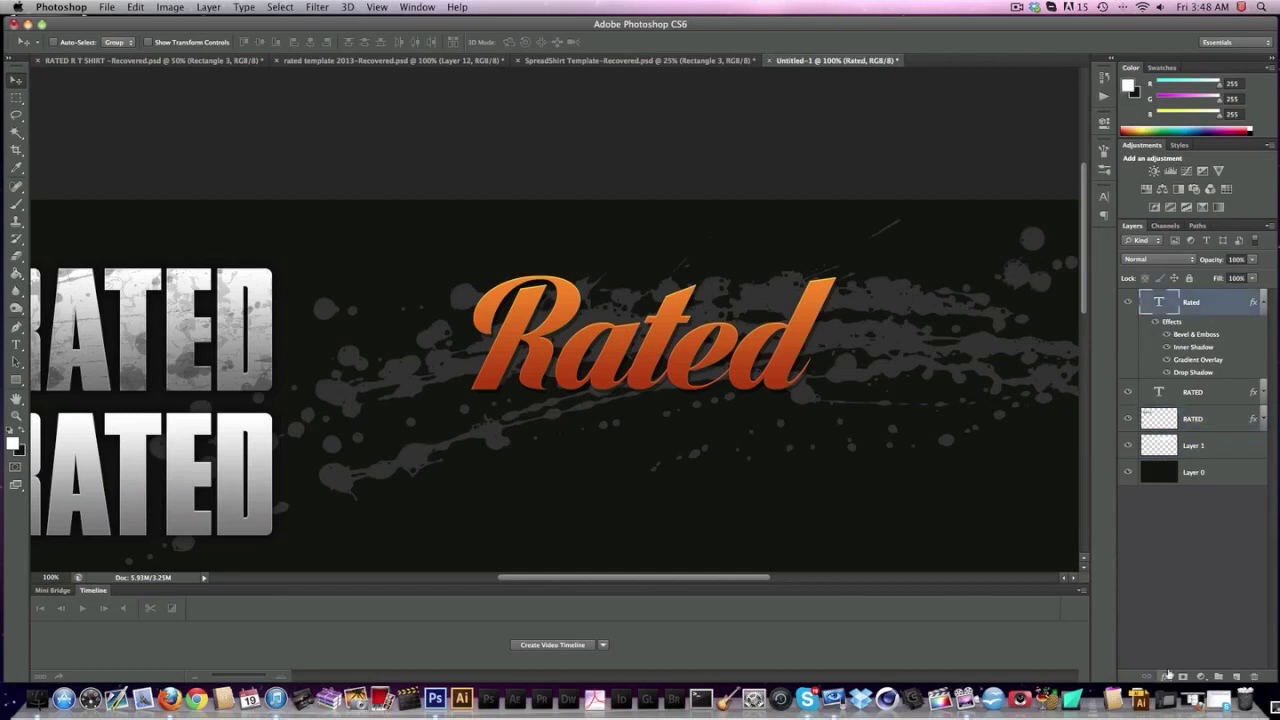
left_click(1168, 675)
left_click(1185, 670)
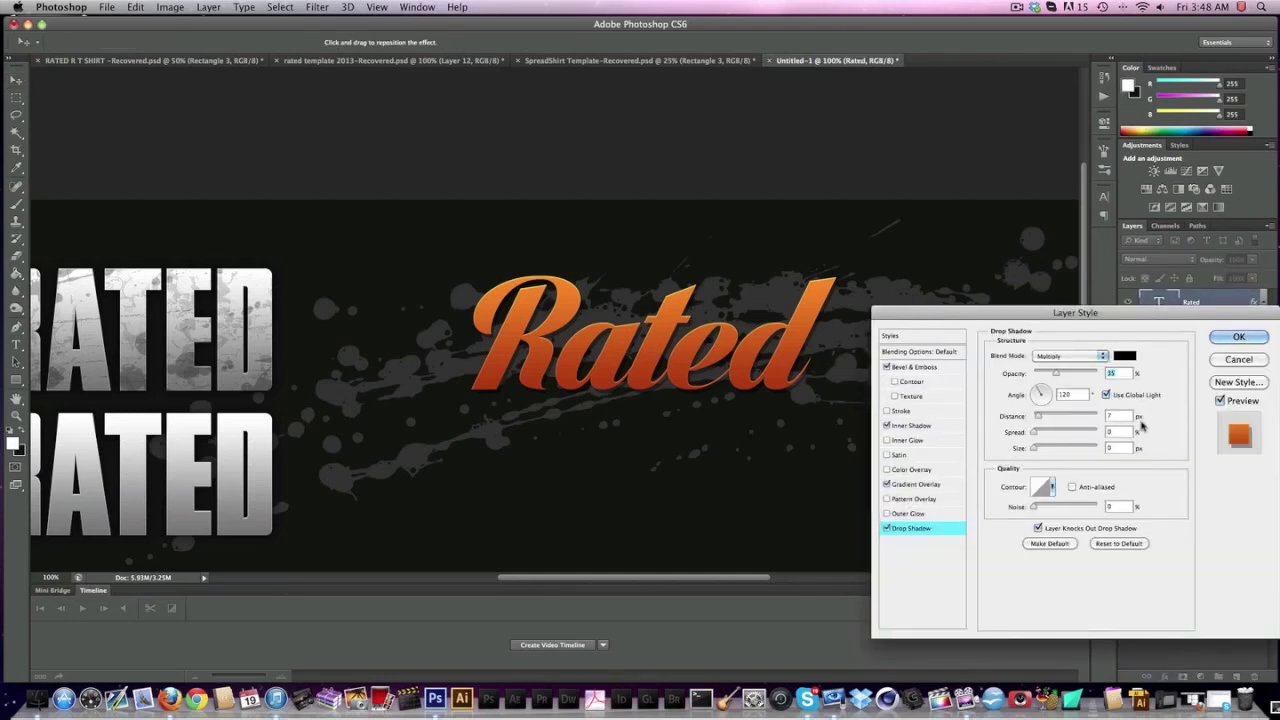
left_click_drag(1130, 416, 1092, 422)
type("5")
double_click(1112, 373)
type("30")
key("Return")
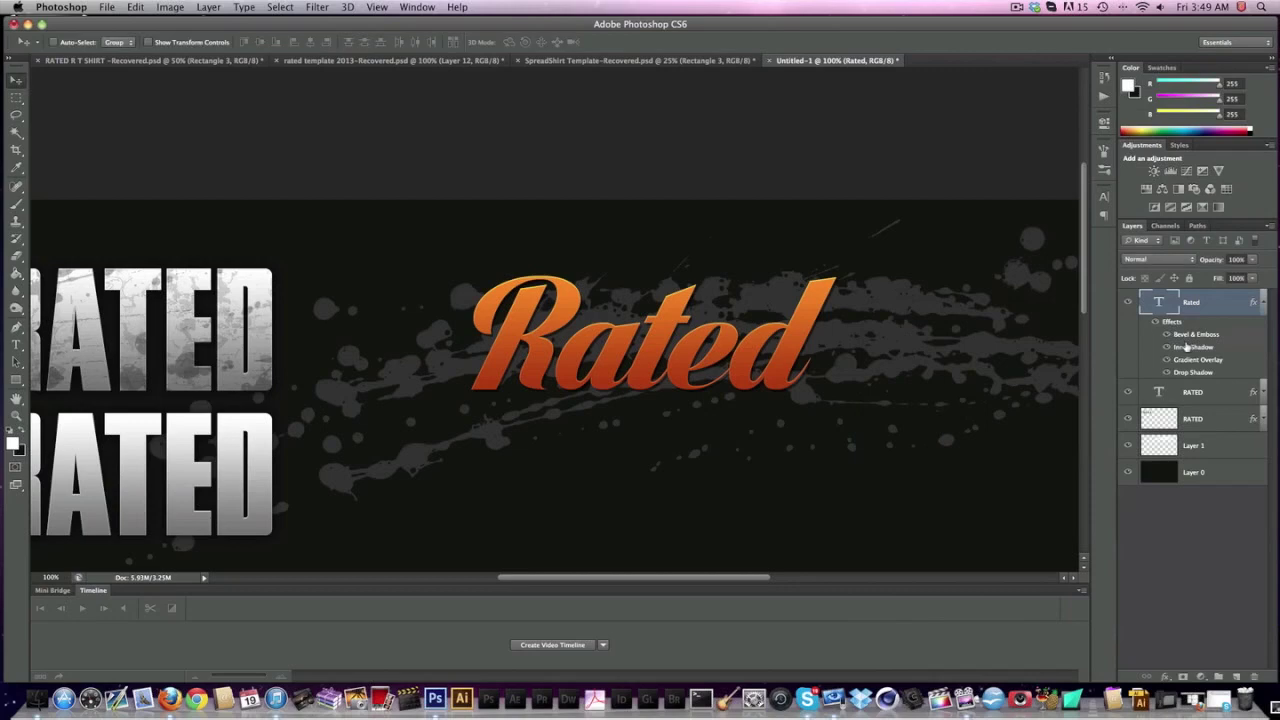
left_click(1265, 308)
- Duplicate the script Rated text layer and move the copy to the empty area beneath the original
scroll(714, 320, "down", 5)
scroll(718, 357, "up", 4)
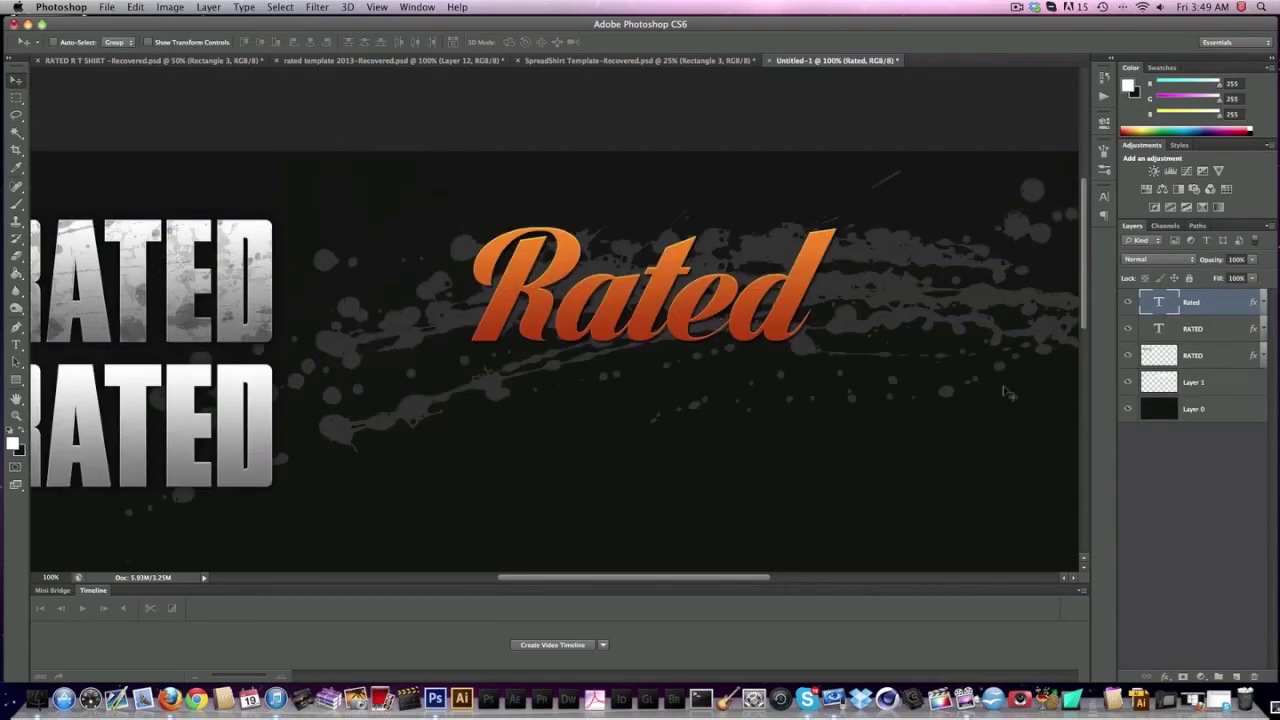
left_click(15, 343)
left_click(15, 80)
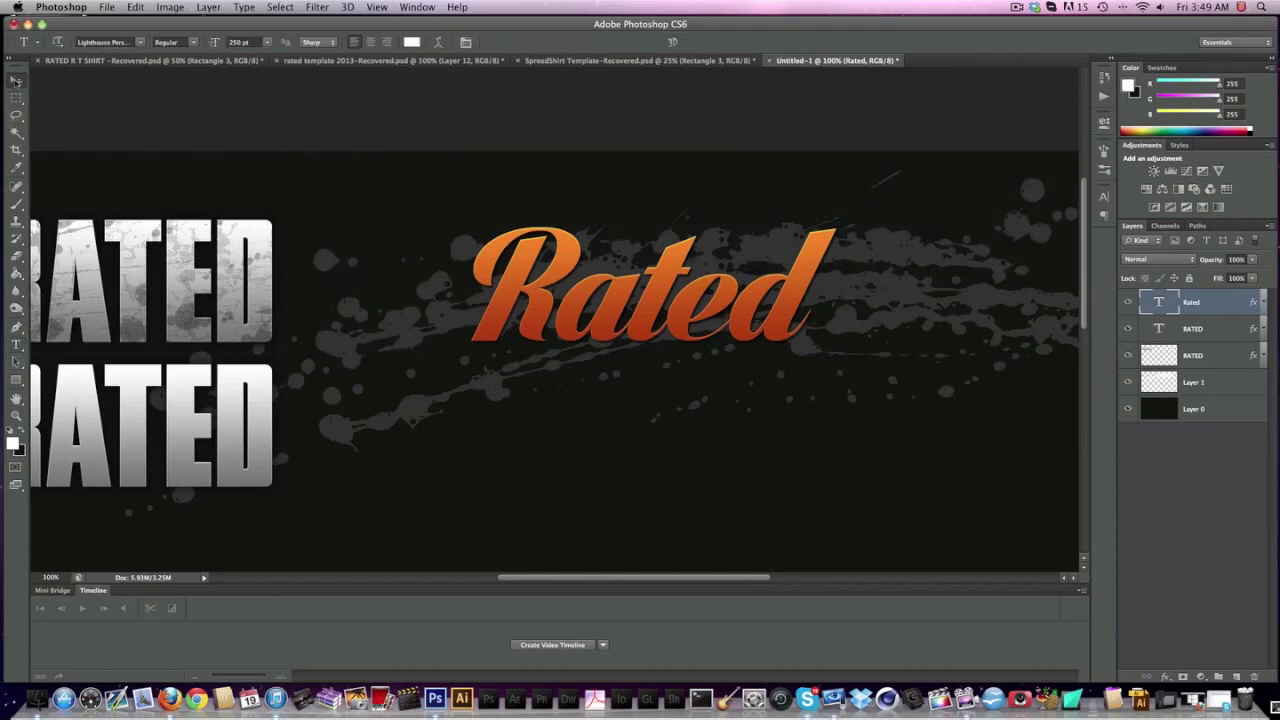
key("super+j")
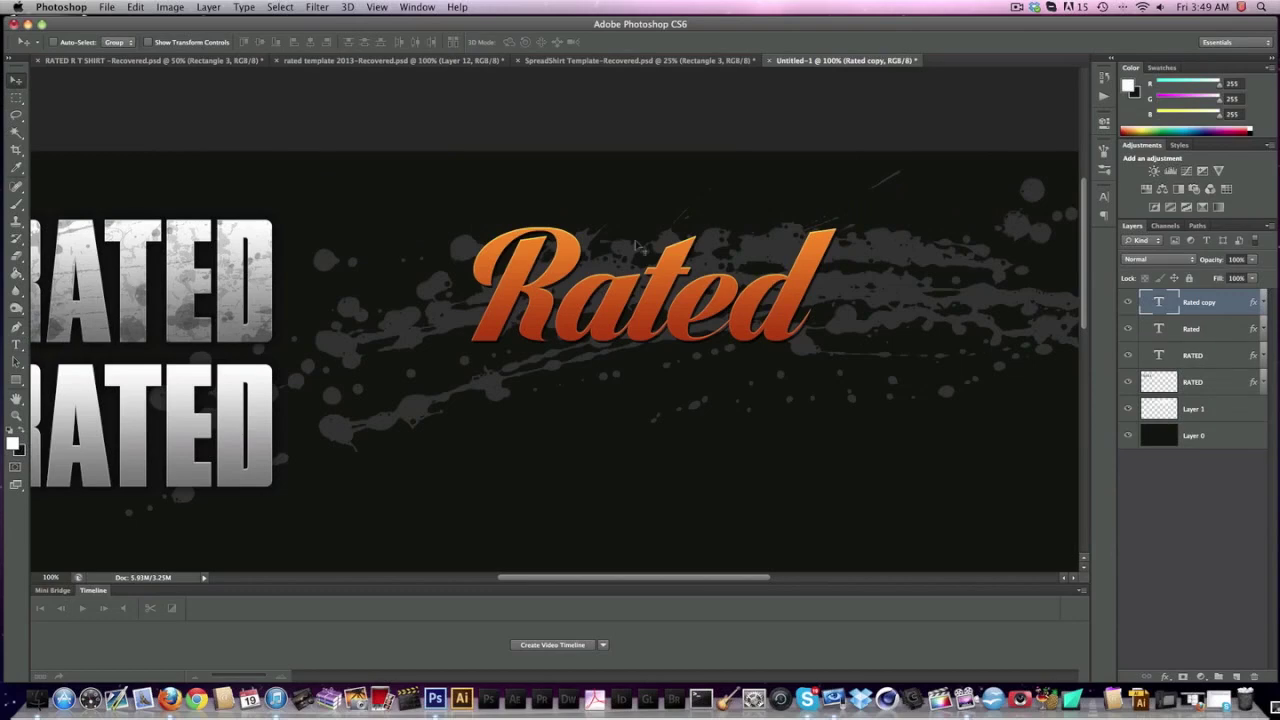
scroll(636, 246, "down", 2)
left_click_drag(636, 200, 666, 430)
scroll(677, 365, "down", 6)
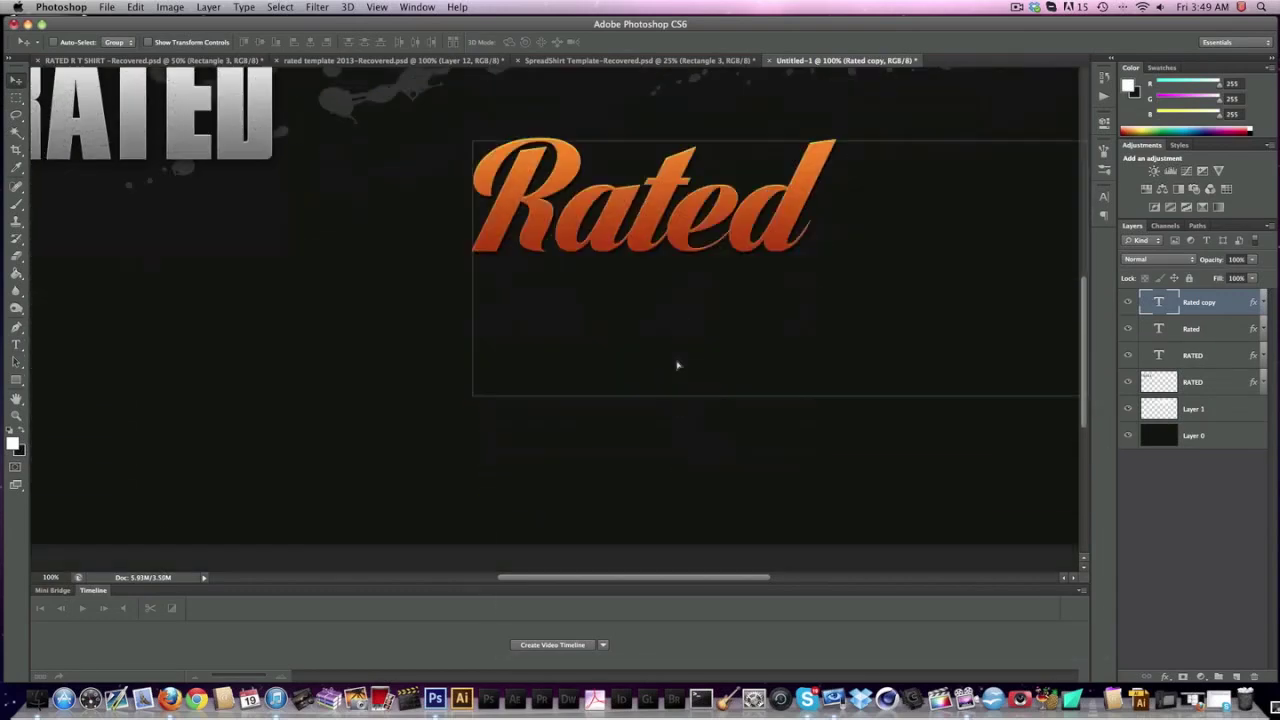
- Change the font of the duplicated Rated text to Cassannet Bold
left_click(16, 345)
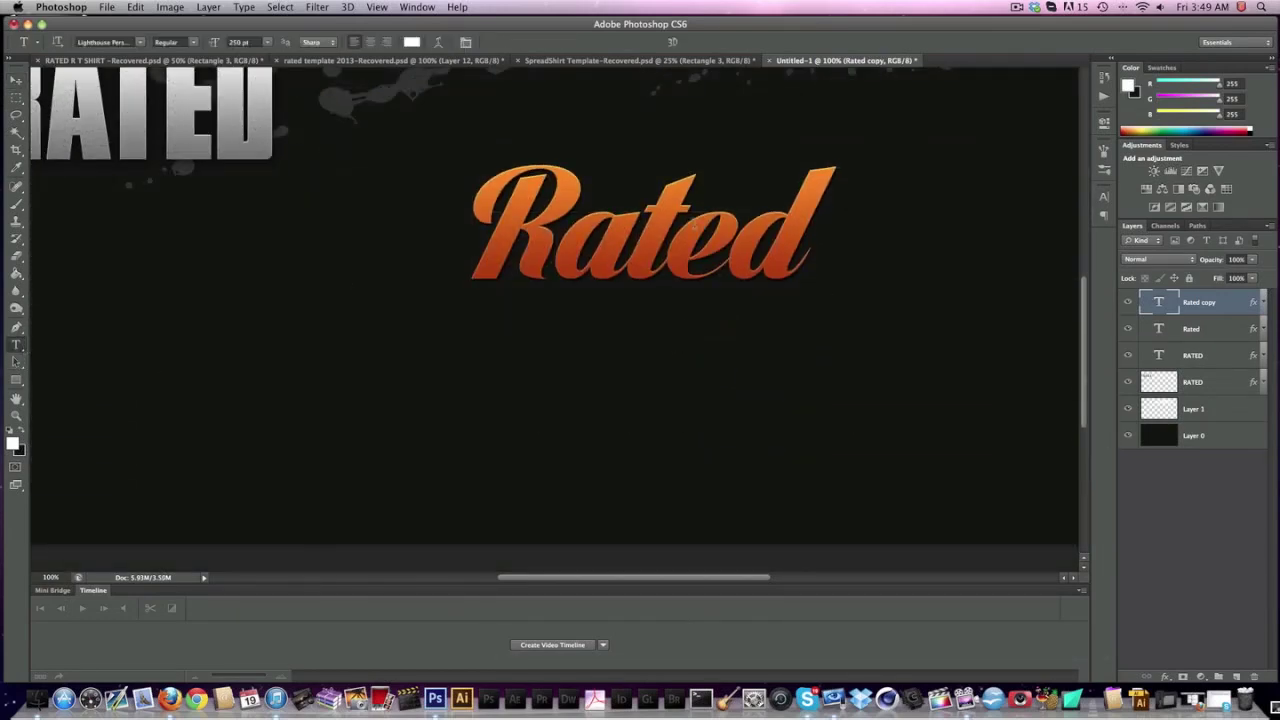
left_click(694, 226)
key("super+a")
left_click(15, 82)
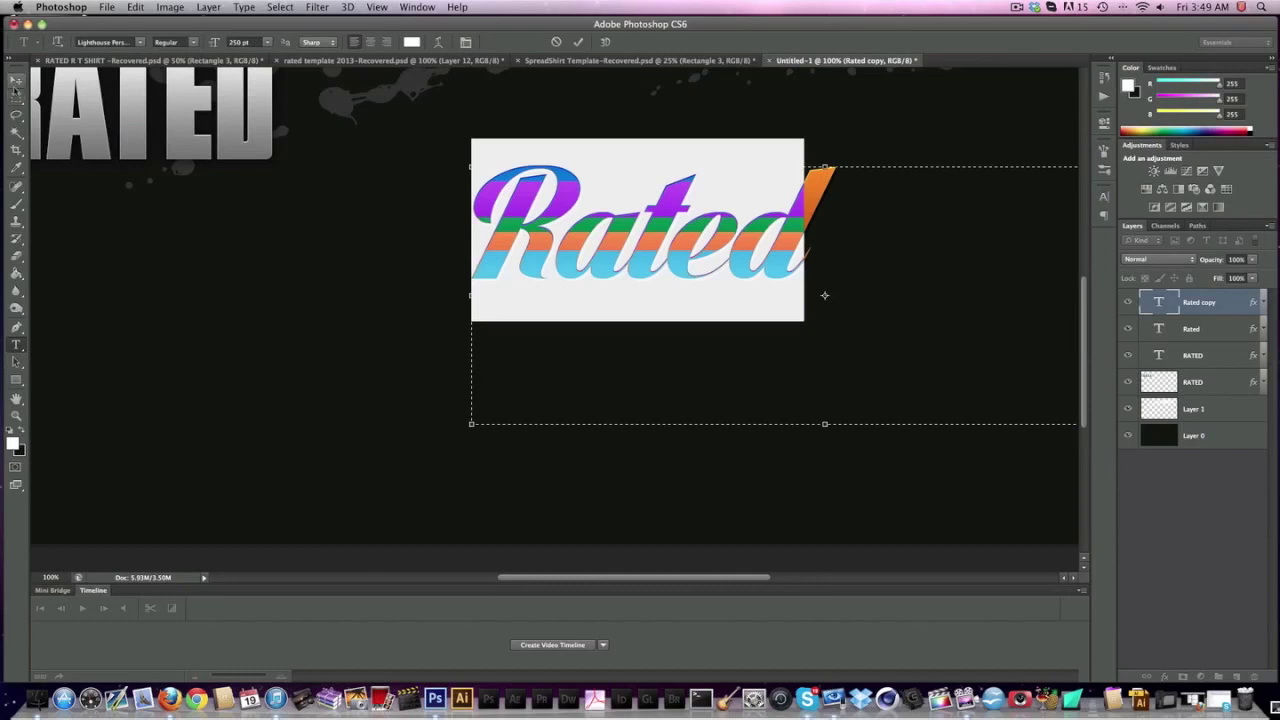
left_click(891, 265)
left_click(141, 43)
scroll(171, 328, "up", 15)
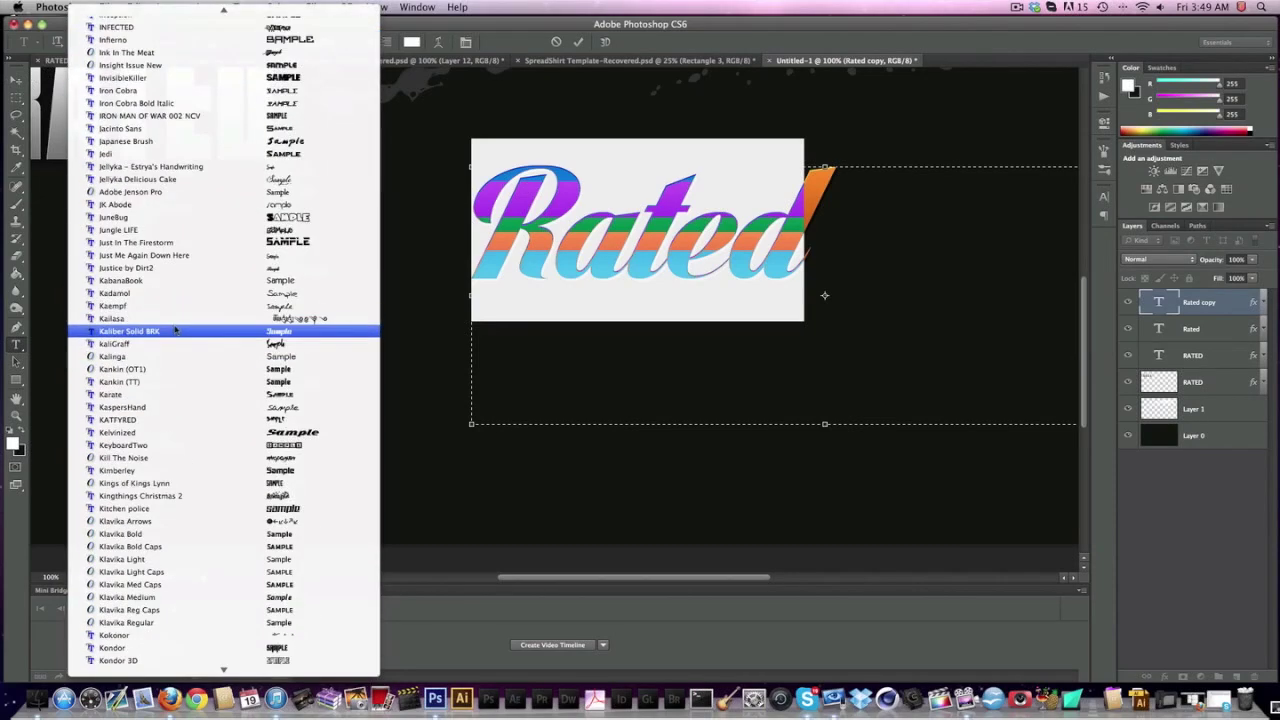
scroll(175, 328, "up", 20)
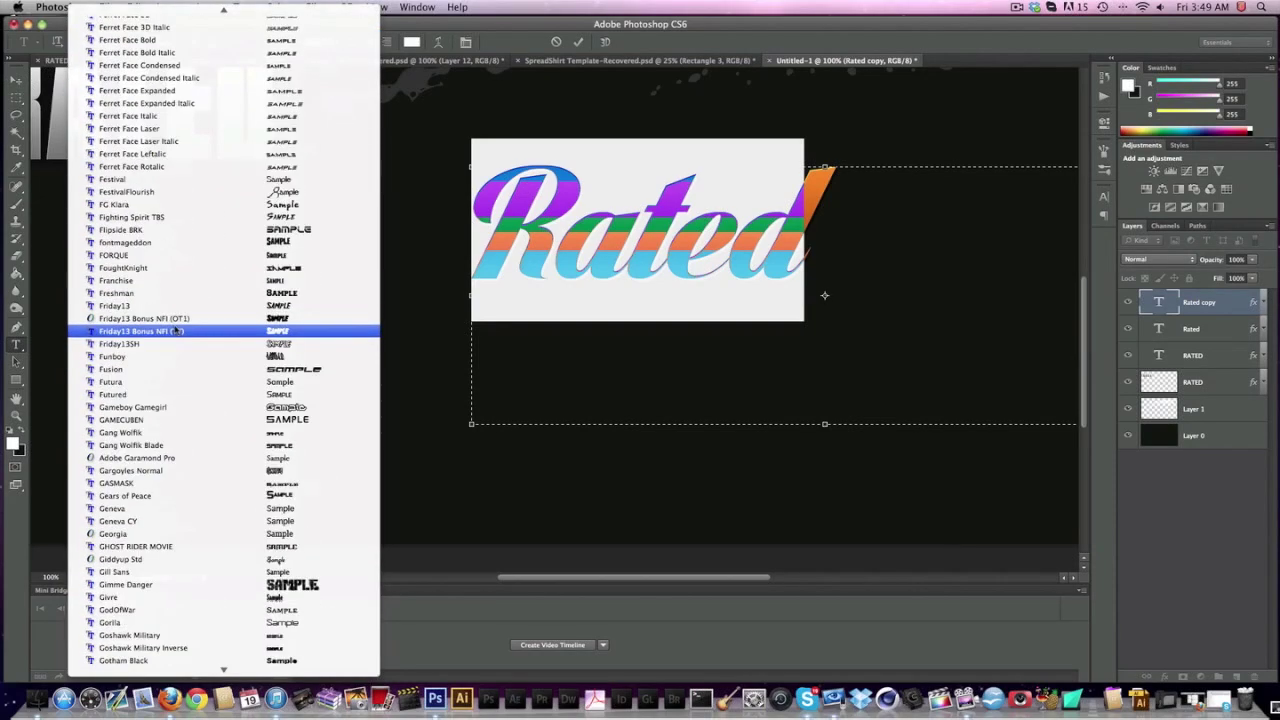
scroll(175, 330, "up", 15)
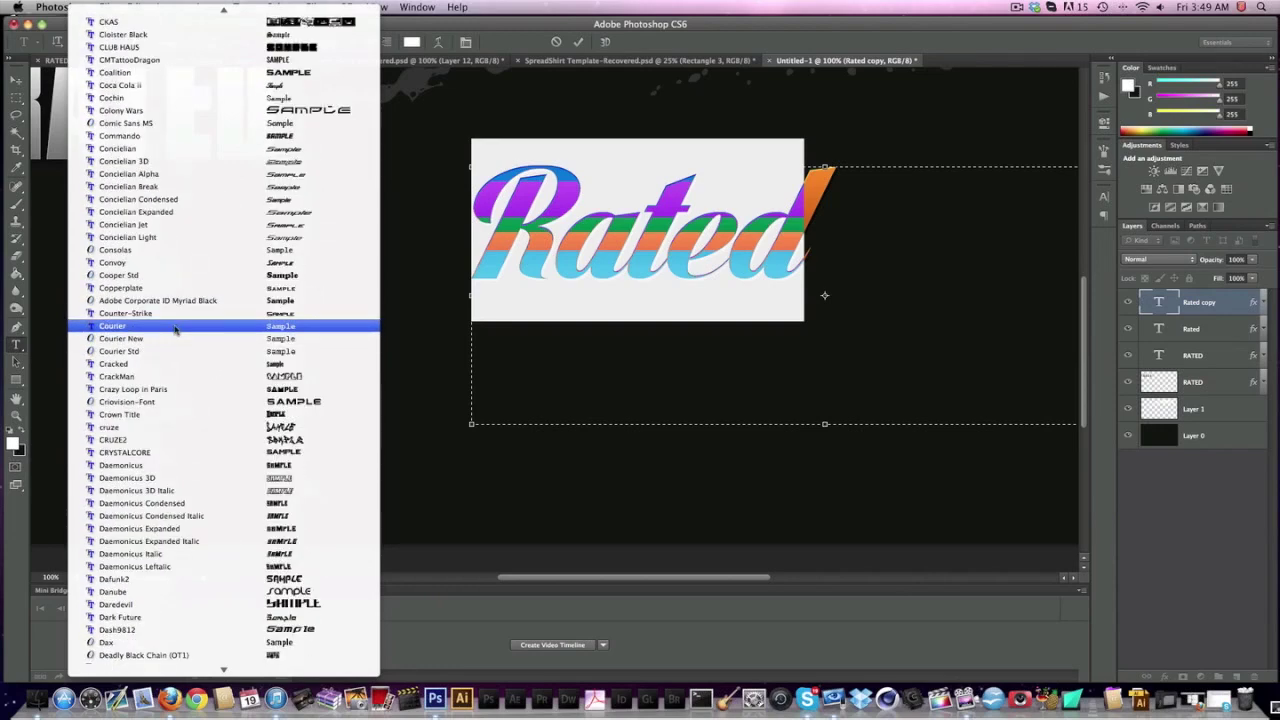
scroll(175, 330, "up", 15)
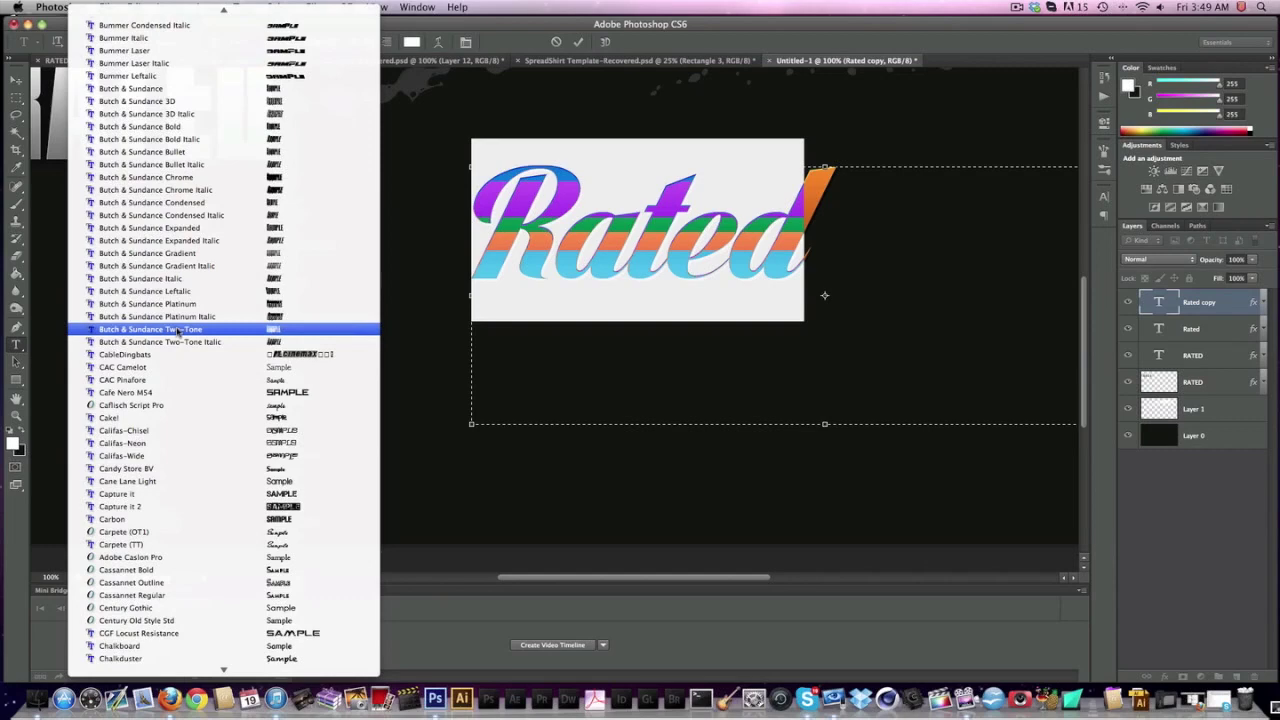
left_click(281, 572)
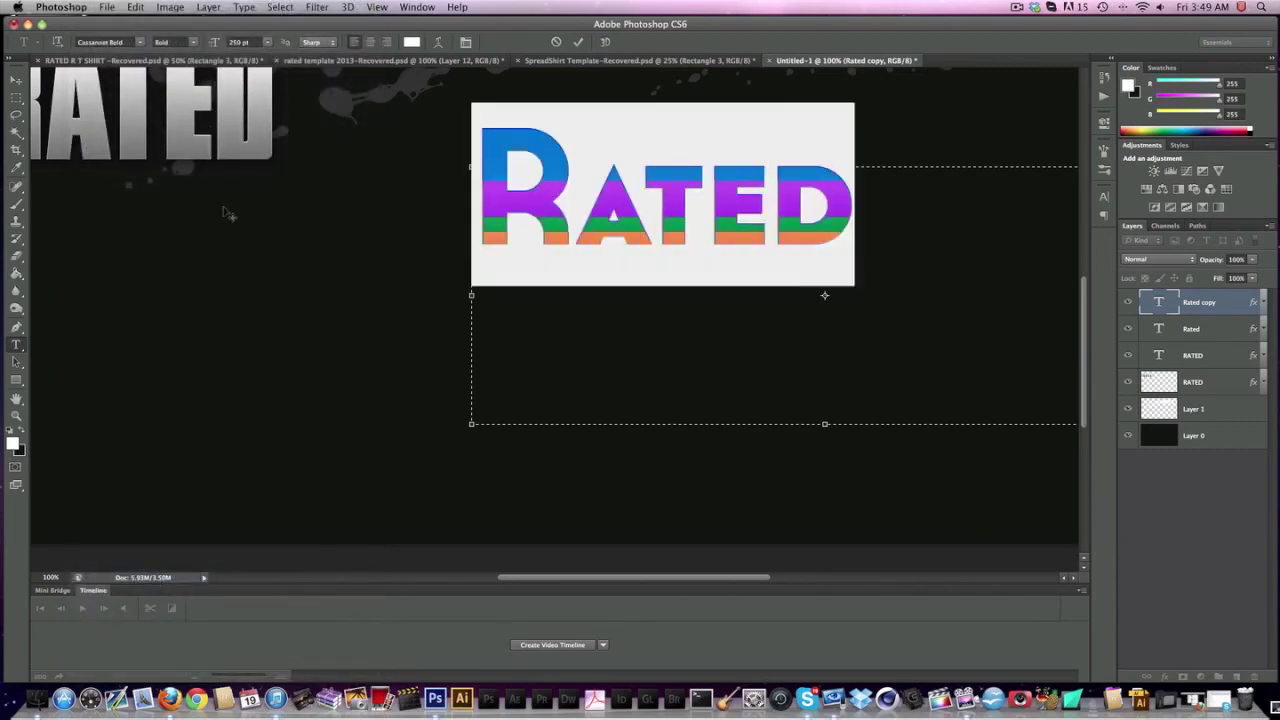
- Rewrite the duplicated text in capitals as RATED and move it lower on the canvas
left_click(16, 79)
left_click_drag(734, 246, 685, 410)
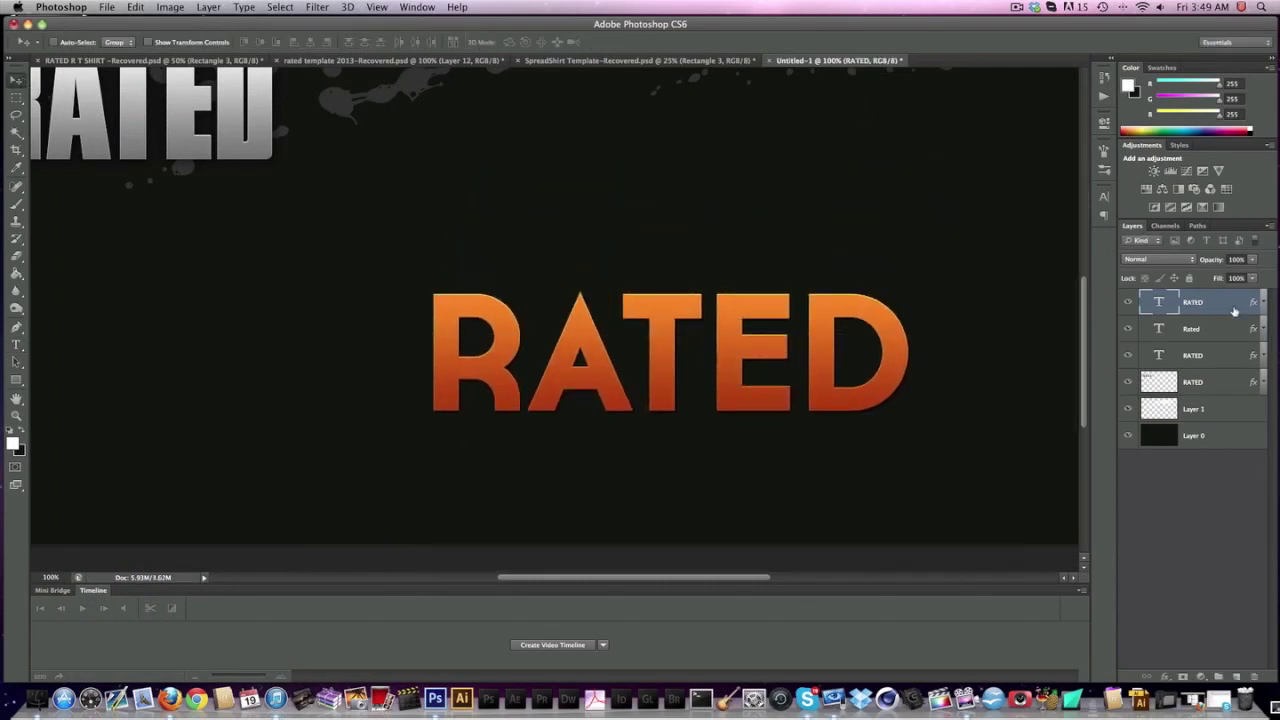
right_click(1234, 312)
left_click(1112, 324)
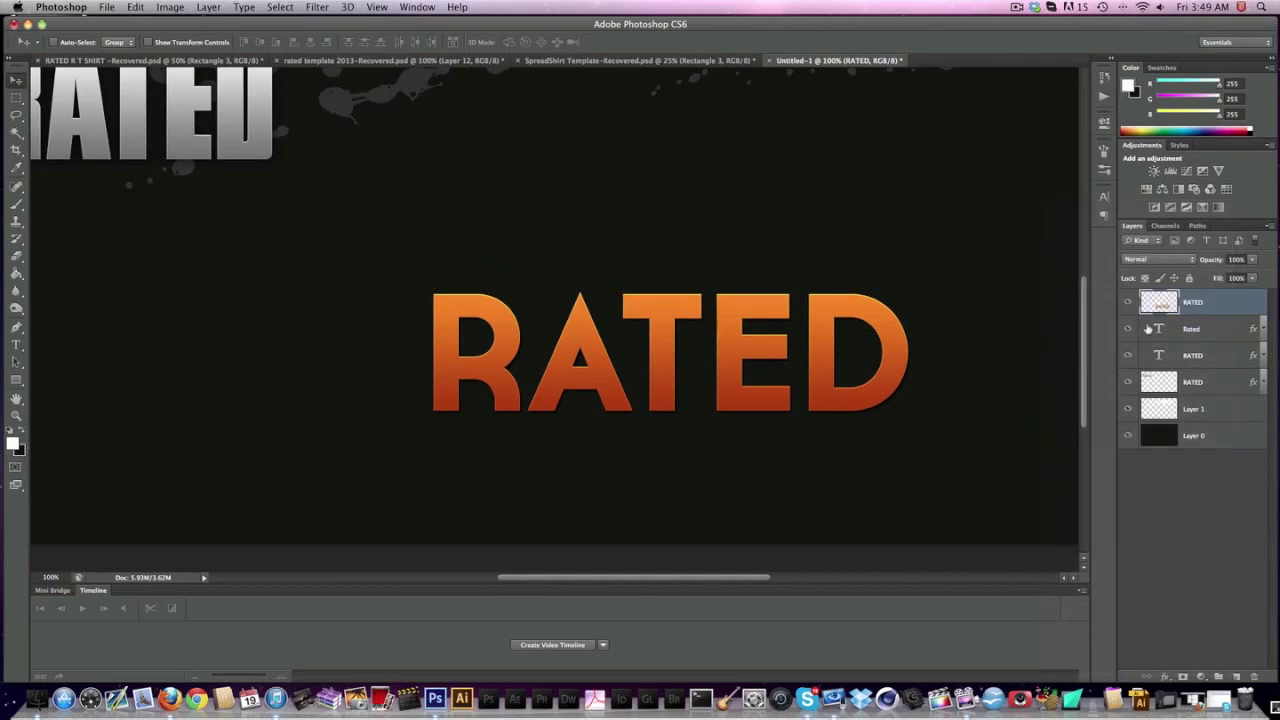
key("super+z")
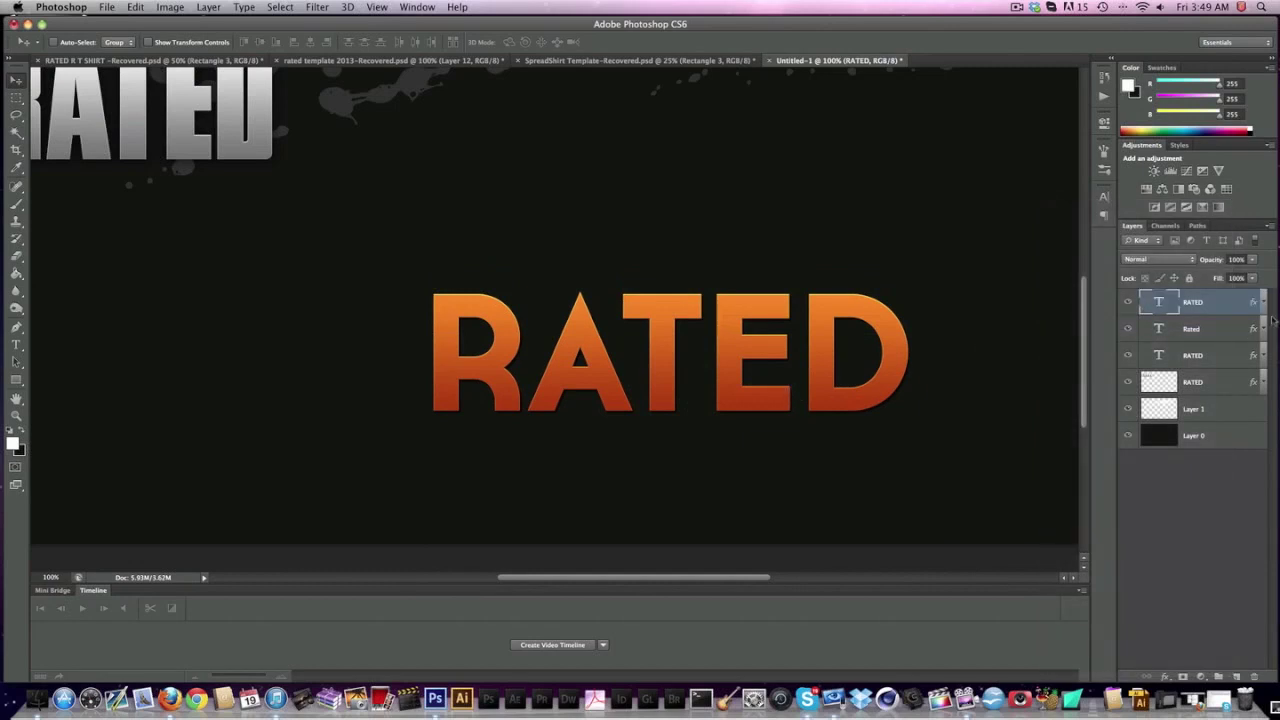
- Clear the layer style from the duplicated RATED text layer
right_click(1248, 314)
left_click(1118, 529)
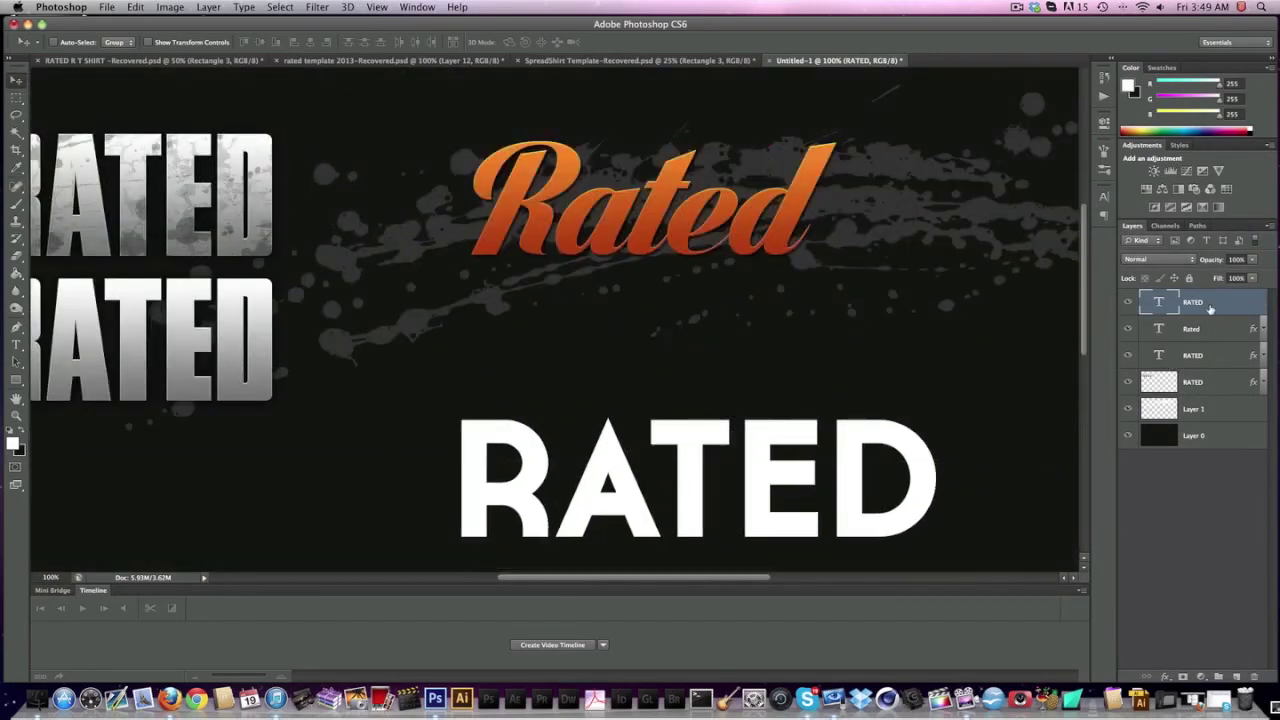
left_click(1021, 8)
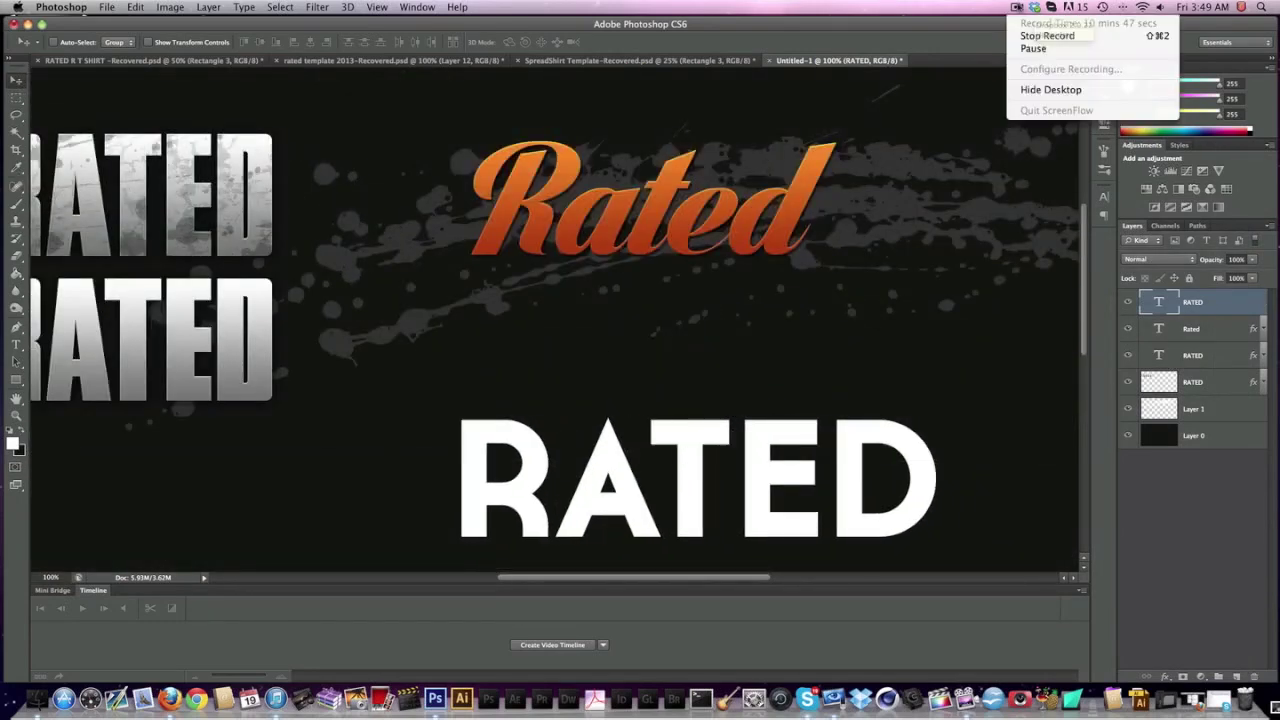
- Add a Color Overlay to the plain RATED text using the canvas's dark background color, and rasterize its layer style
scroll(724, 508, "down", 3)
scroll(724, 508, "down", 1)
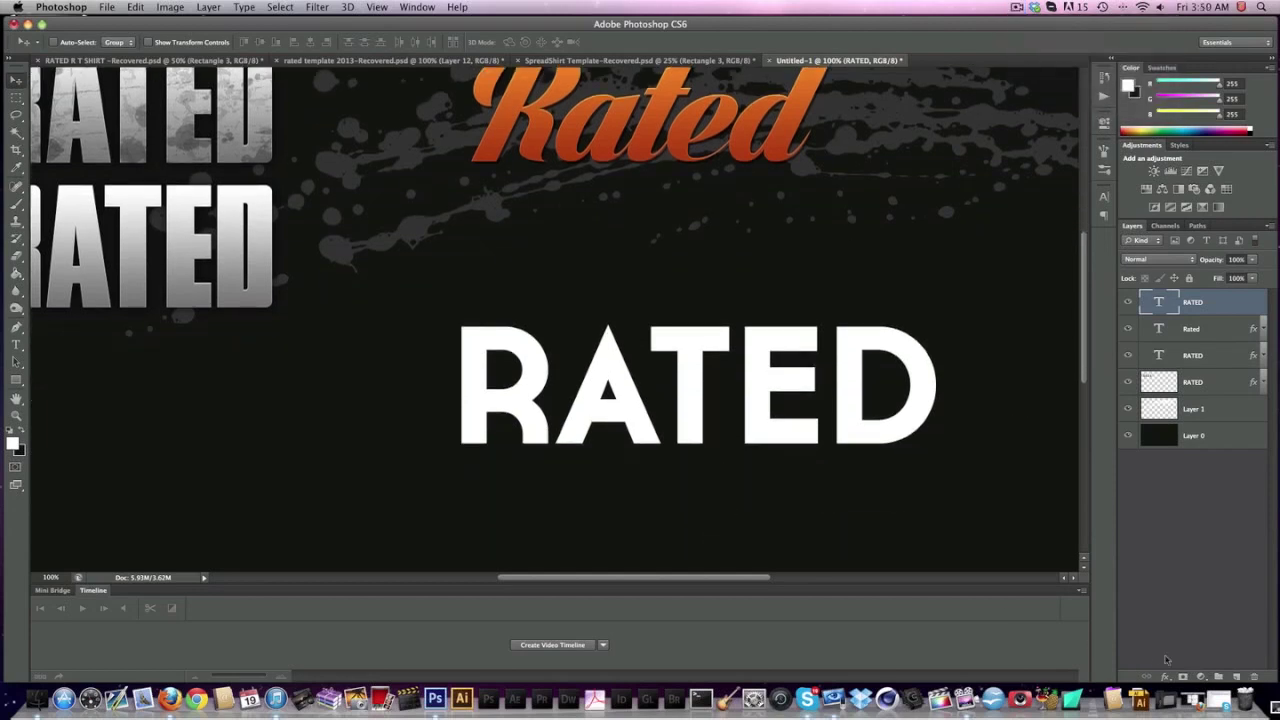
left_click(1166, 676)
left_click(1174, 624)
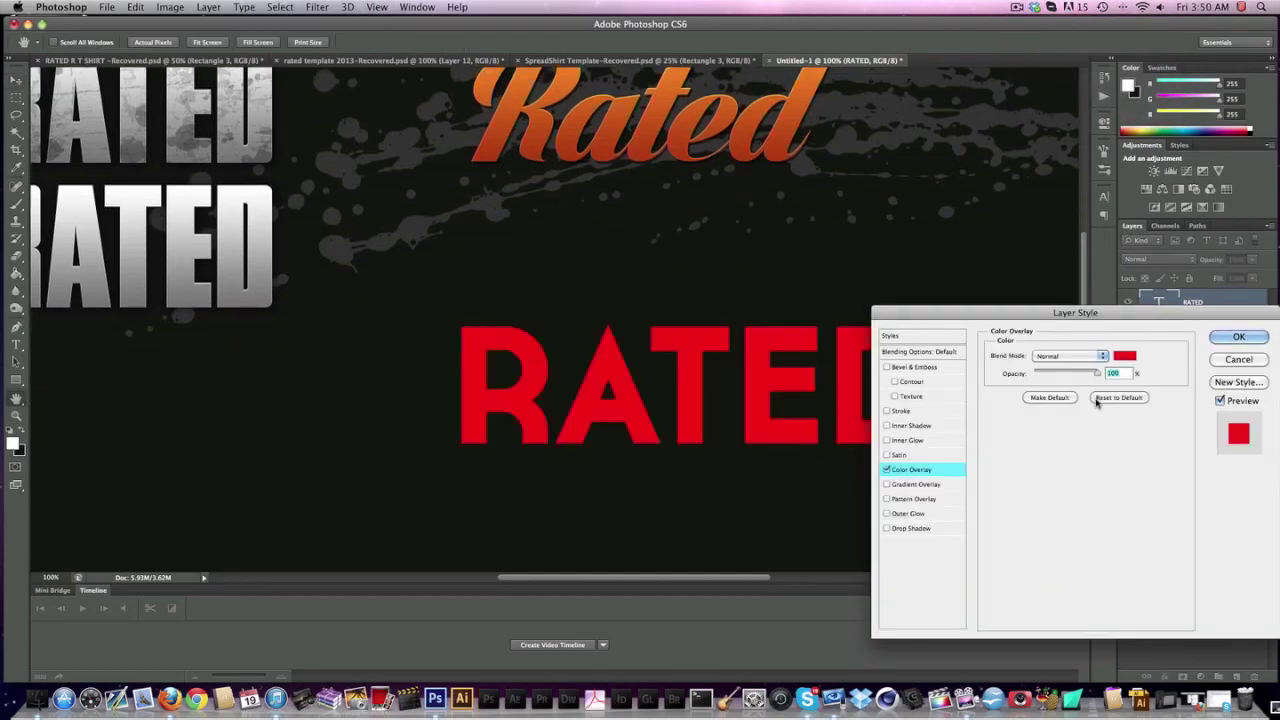
left_click(1126, 356)
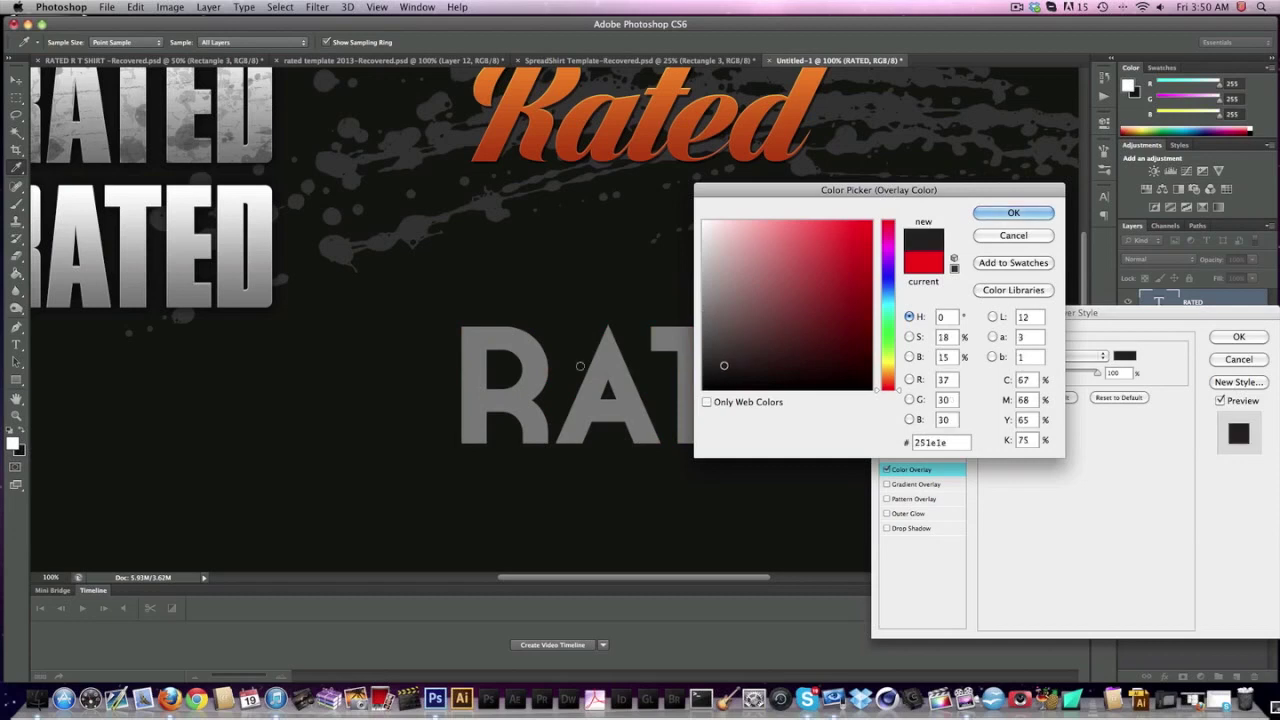
left_click(327, 406)
left_click(314, 400)
key("Return")
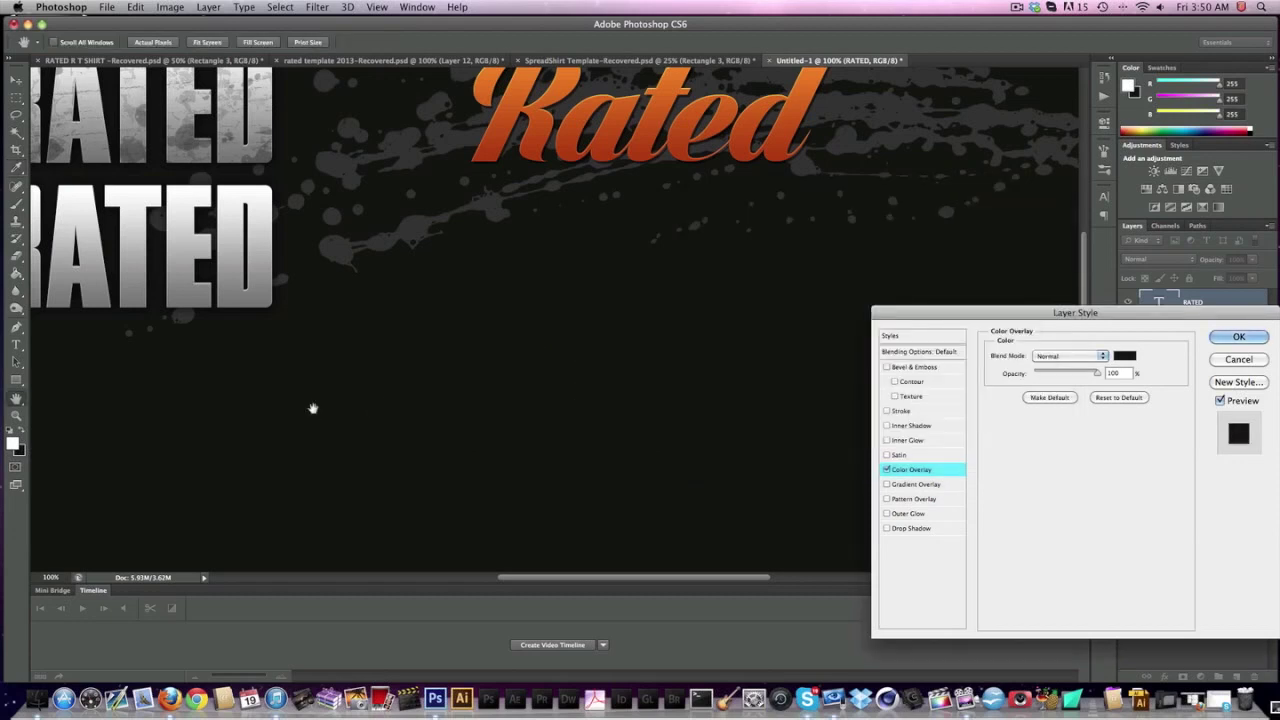
key("Return")
right_click(1199, 307)
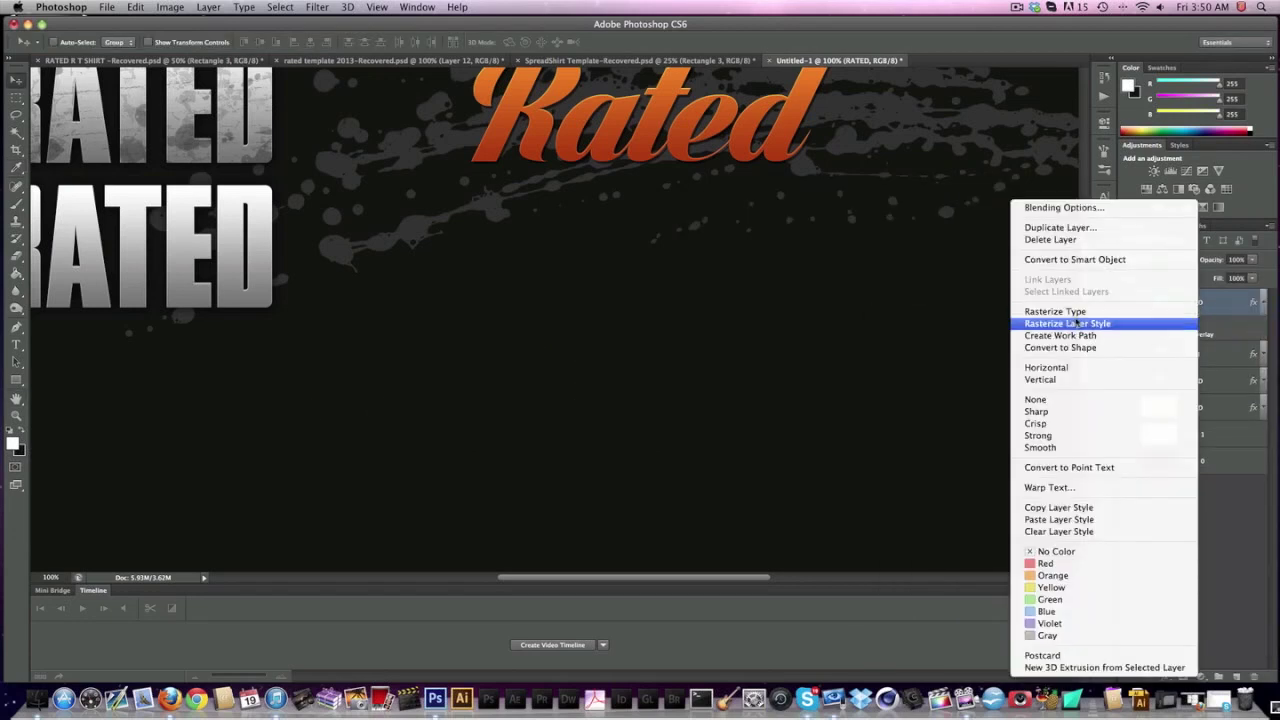
left_click(1078, 324)
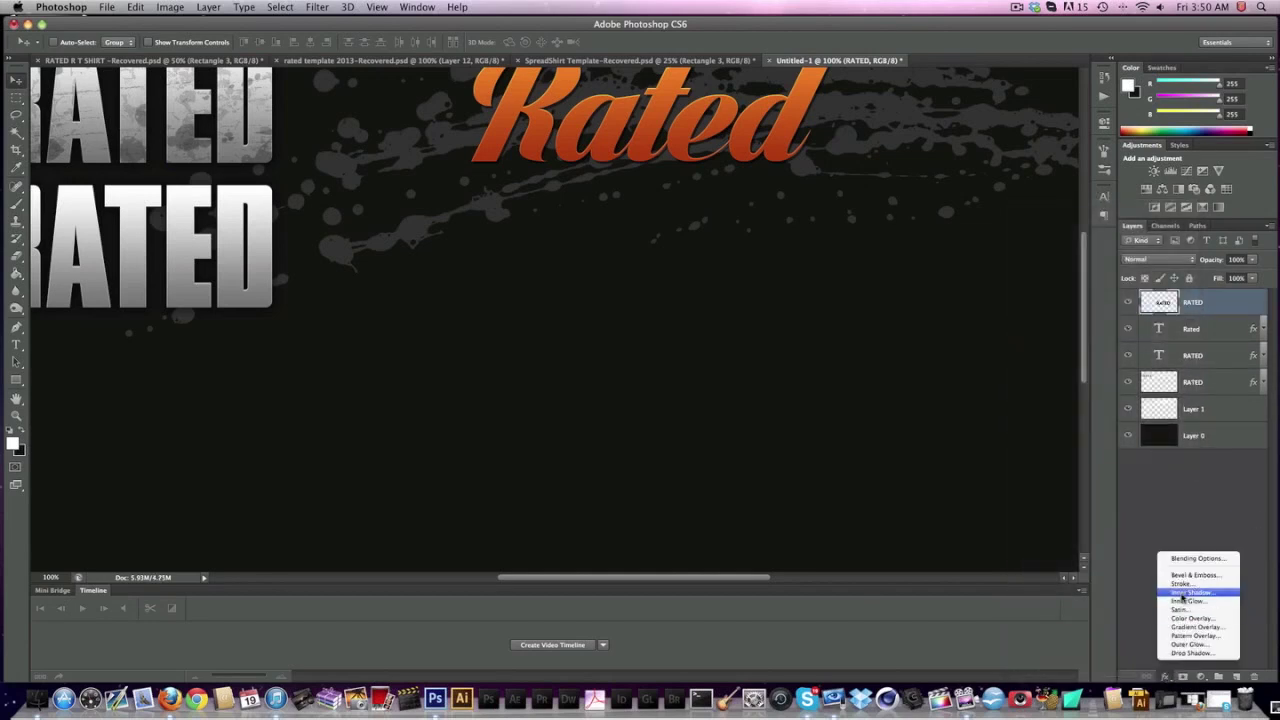
- Add an Inner Shadow to the dark RATED layer with distance 0 px, choke 20%, size 10 px and opacity 100%
left_click(1190, 592)
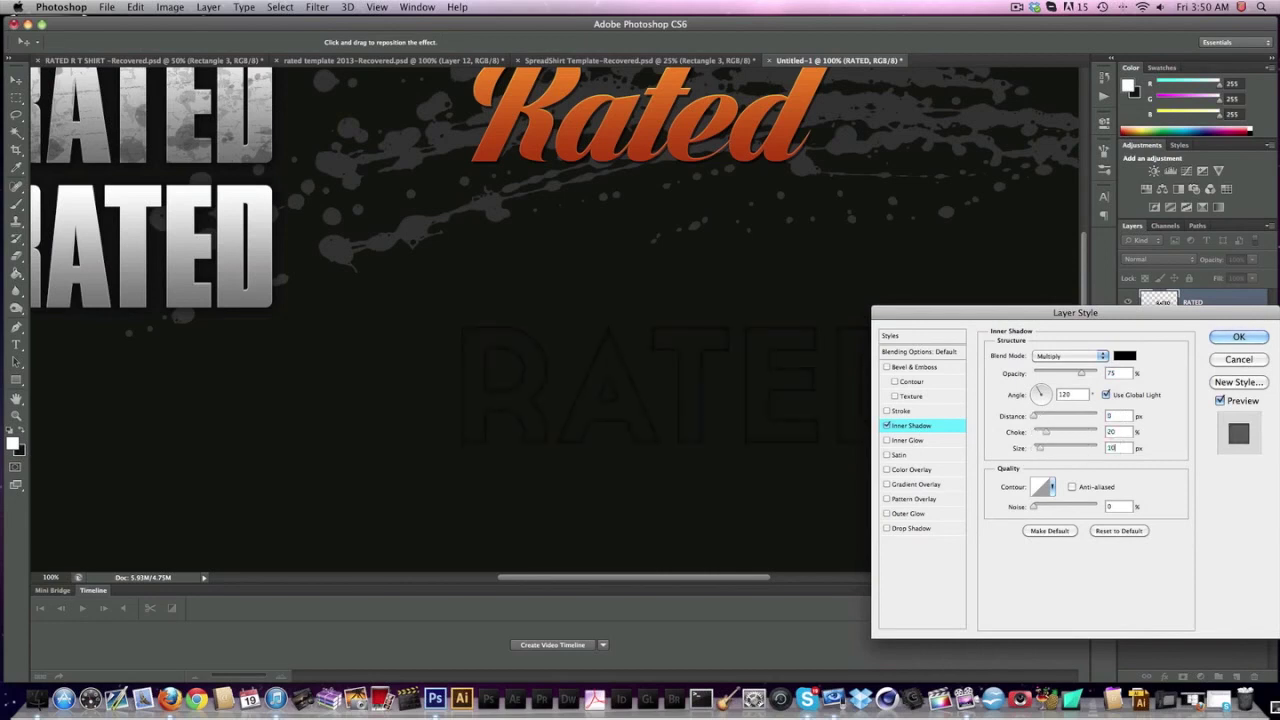
left_click(1100, 373)
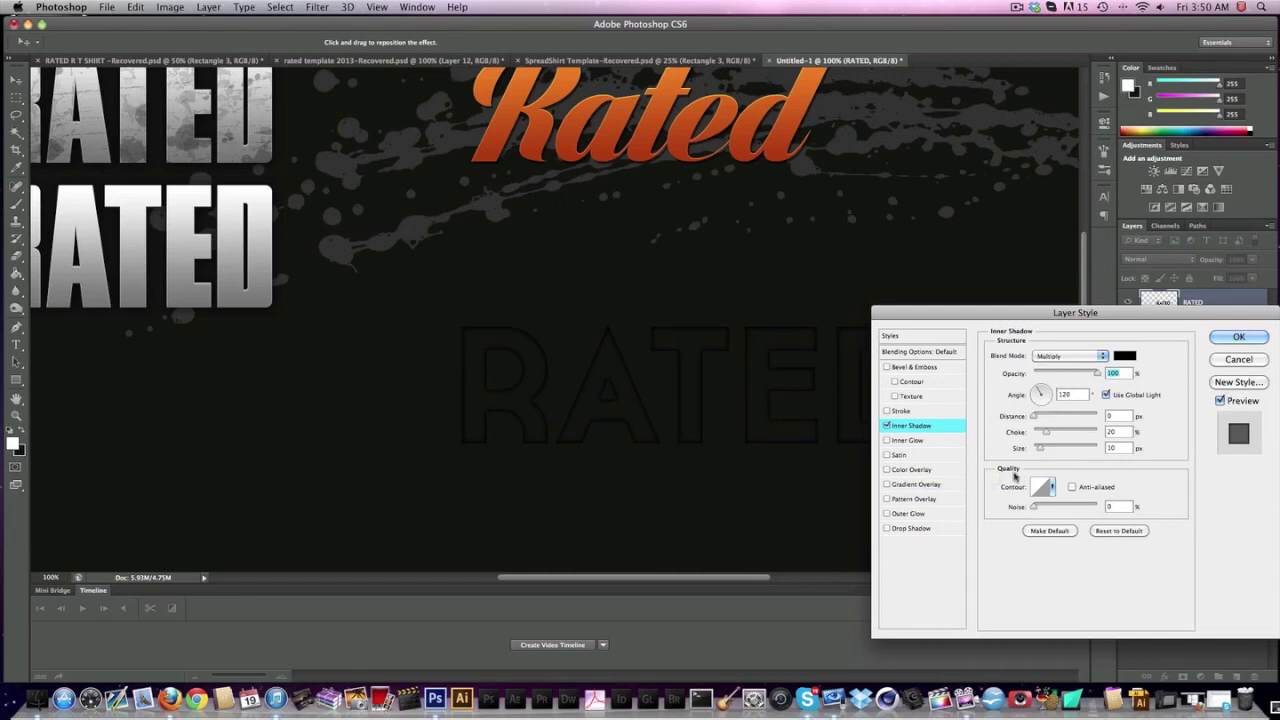
- Add a white Drop Shadow to the dark RATED layer with opacity 100%, a non-global 90° angle and distance 1 px
left_click(907, 529)
double_click(1114, 415)
type("0")
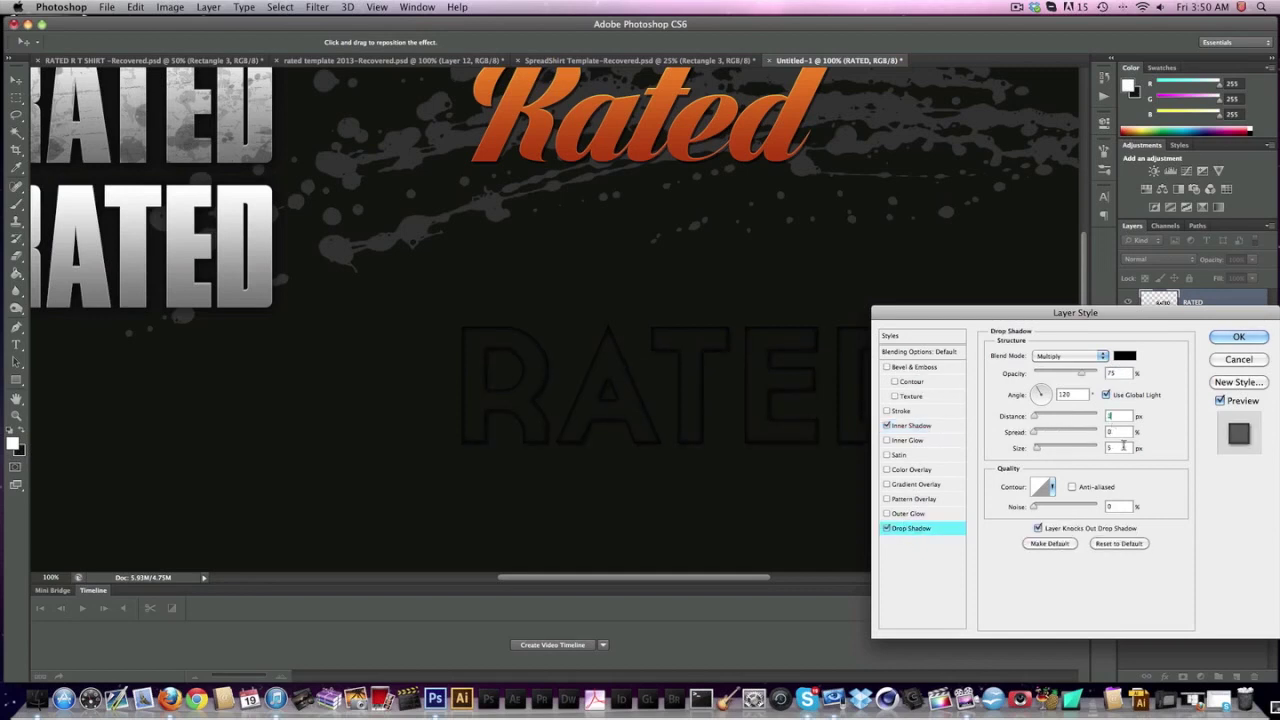
type("90")
left_click_drag(1081, 373, 1126, 376)
left_click(1135, 359)
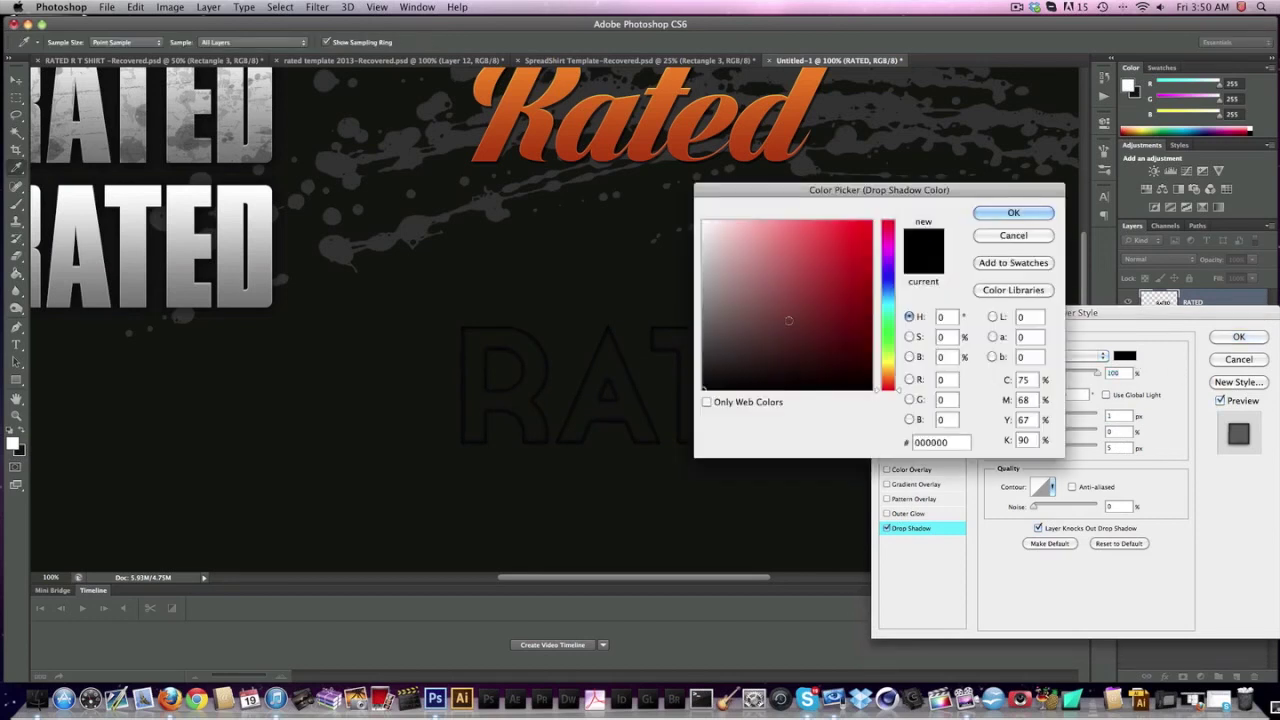
left_click_drag(813, 323, 594, 125)
key("Return")
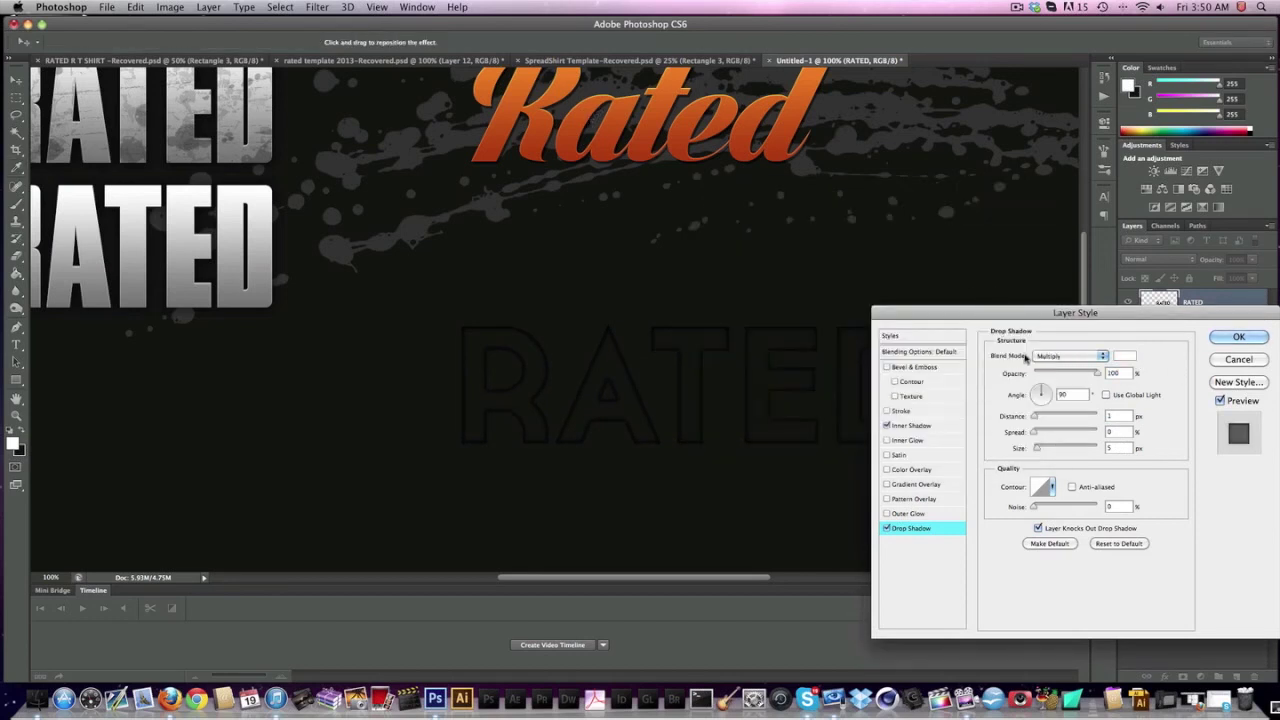
- Set the drop shadow's blend mode to Overlay and its size to 2 px
left_click(1062, 358)
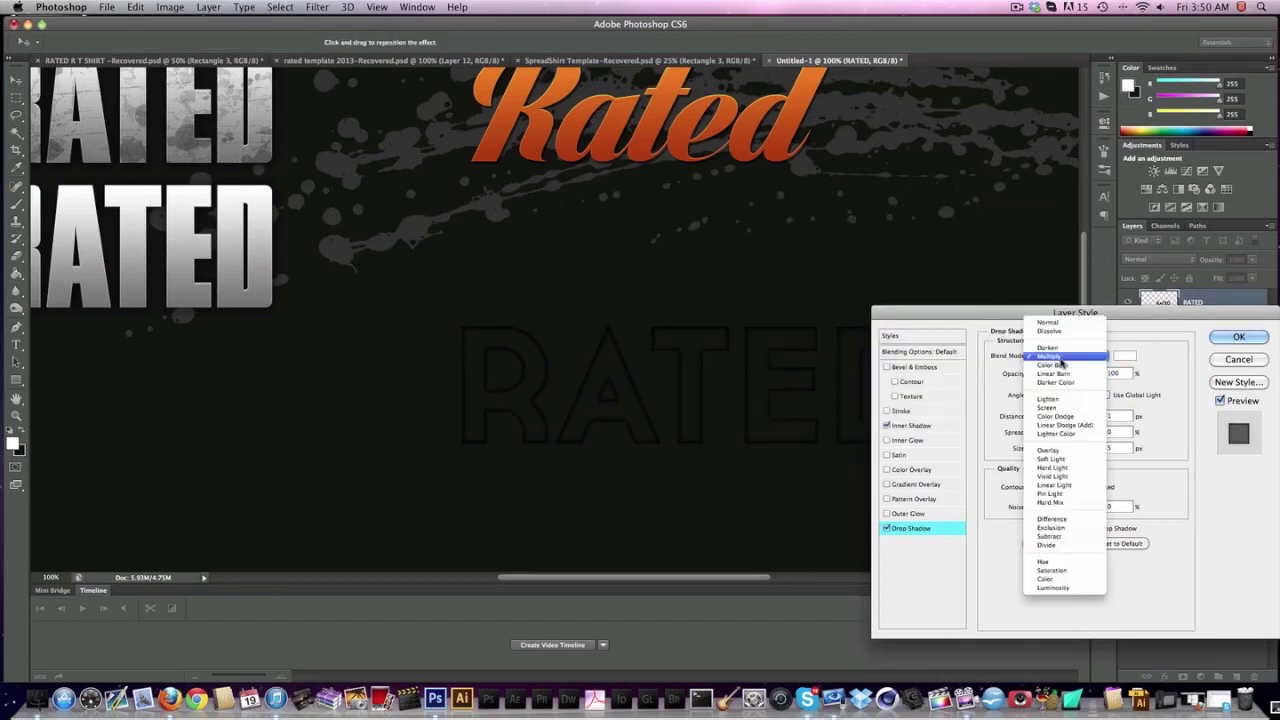
left_click(1055, 450)
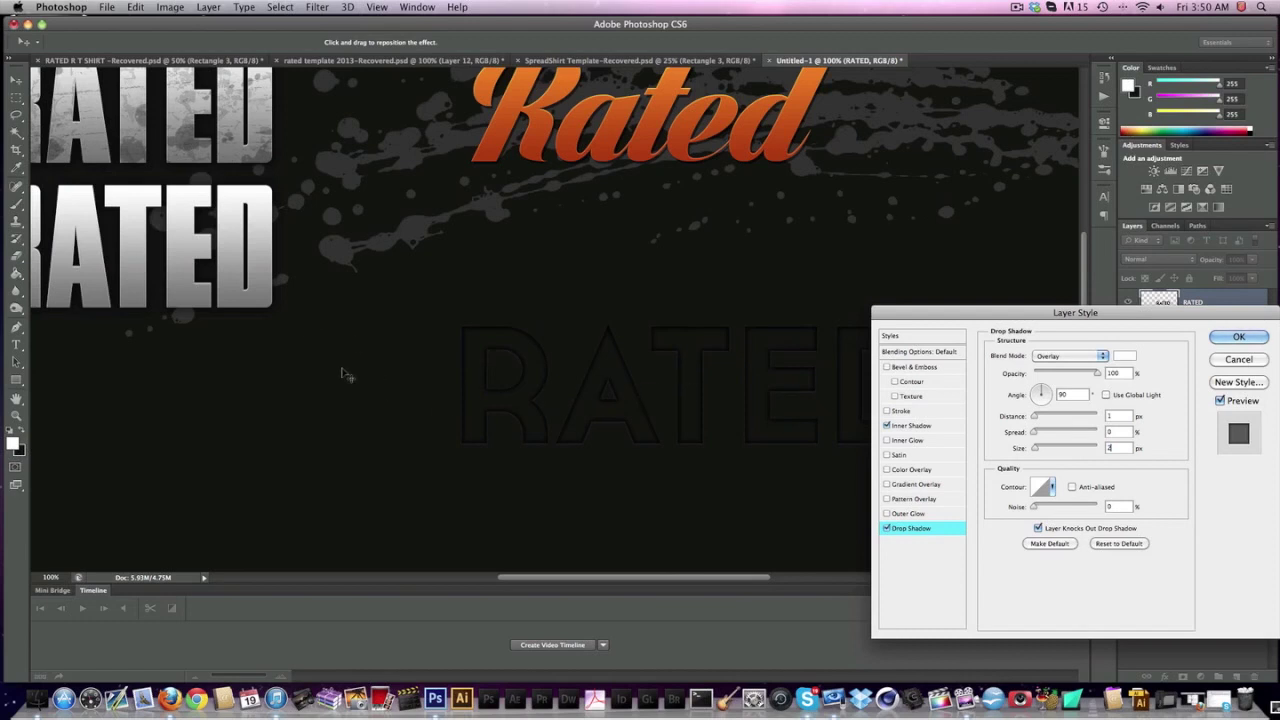
scroll(478, 336, "right", 5)
type("4")
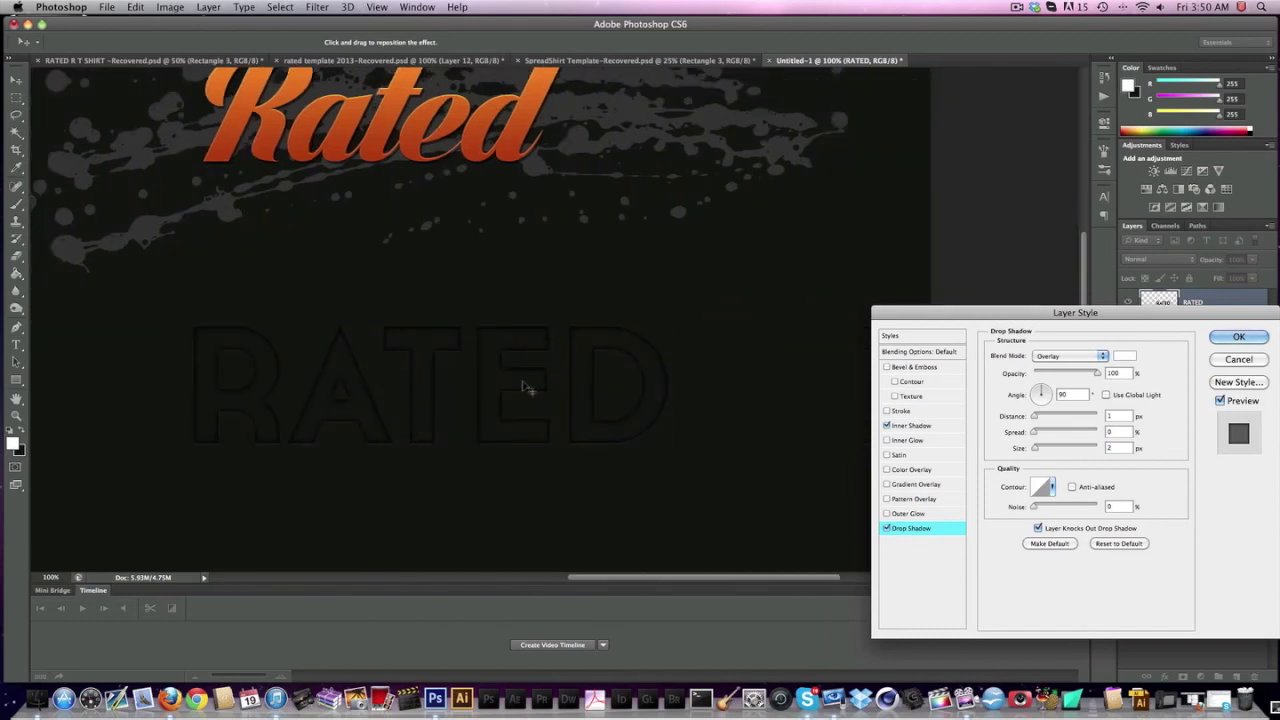
scroll(507, 408, "left", 7)
scroll(507, 408, "right", 3)
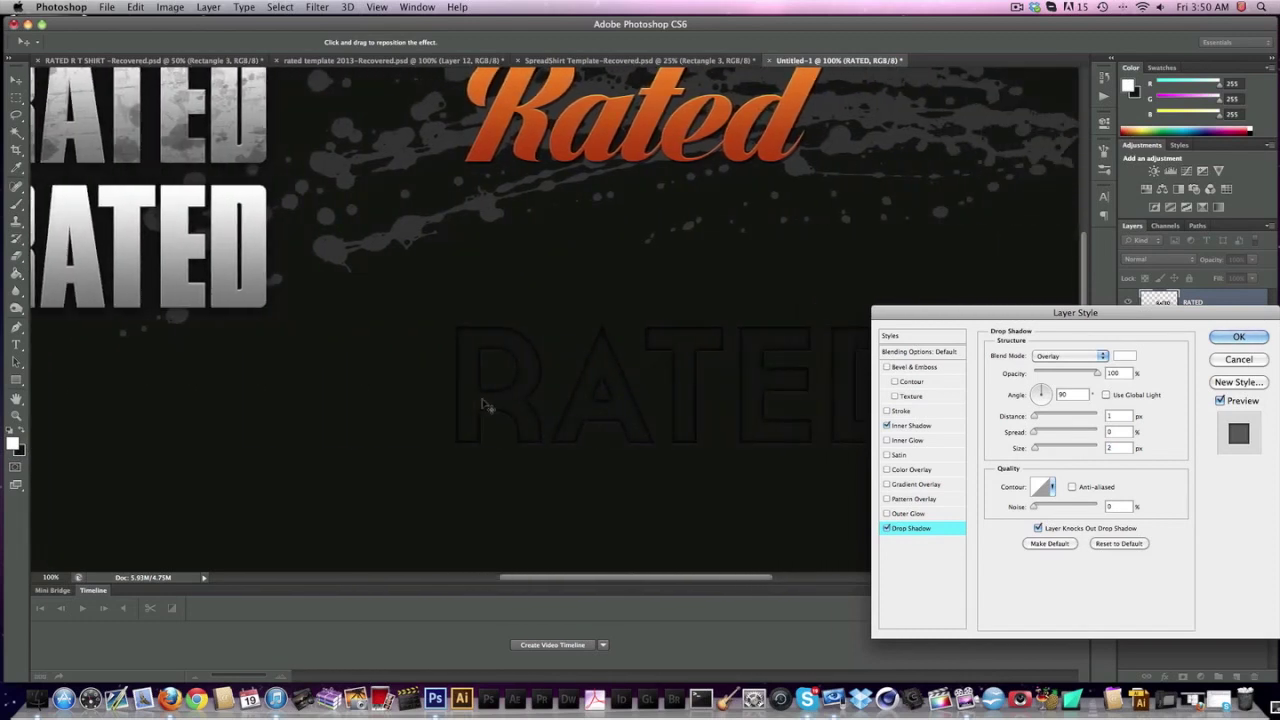
scroll(484, 405, "right", 1)
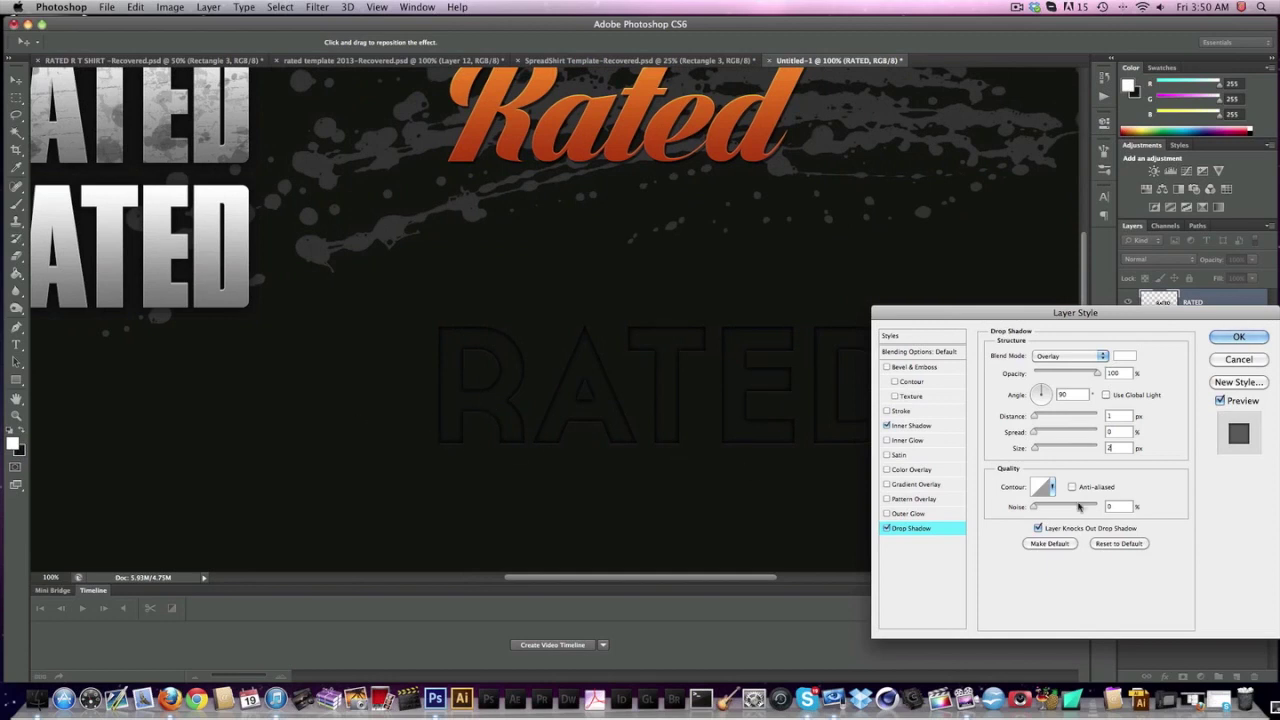
- Try a black-and-white honeycomb Pattern Overlay on the dark RATED layer at 25% scale and 15% opacity
left_click(921, 500)
left_click(1075, 404)
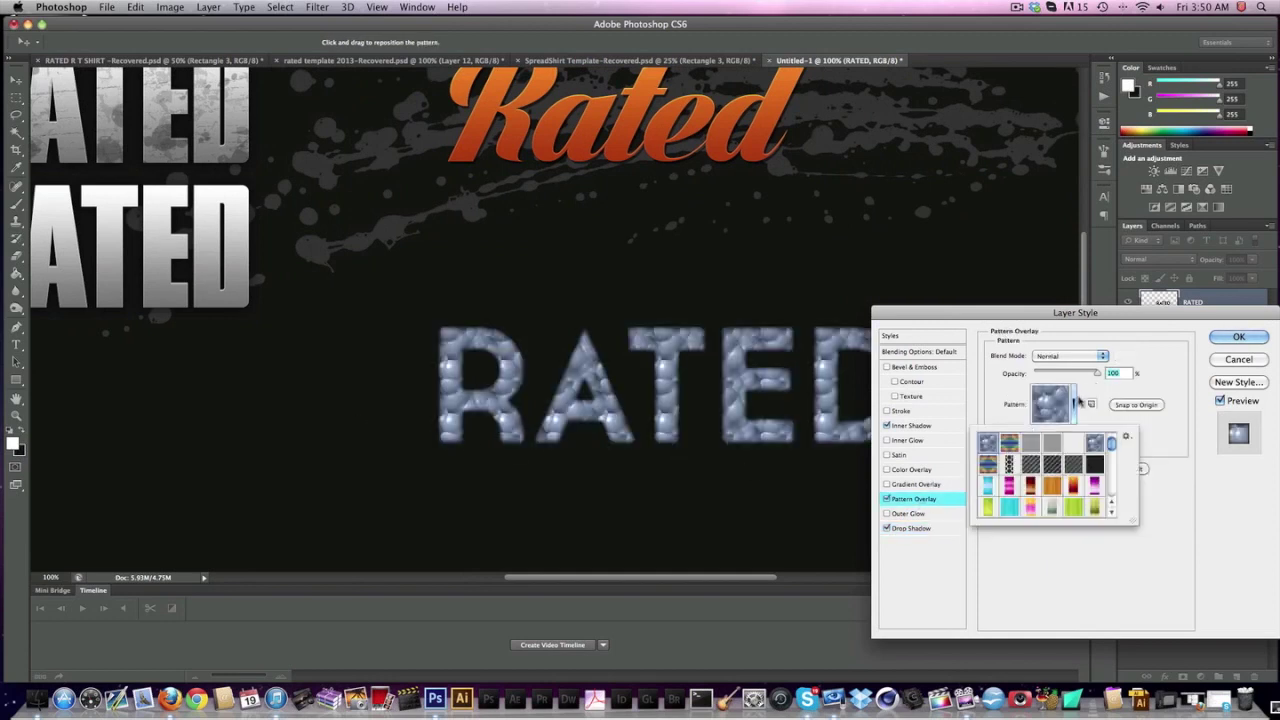
left_click(1015, 467)
left_click(1086, 557)
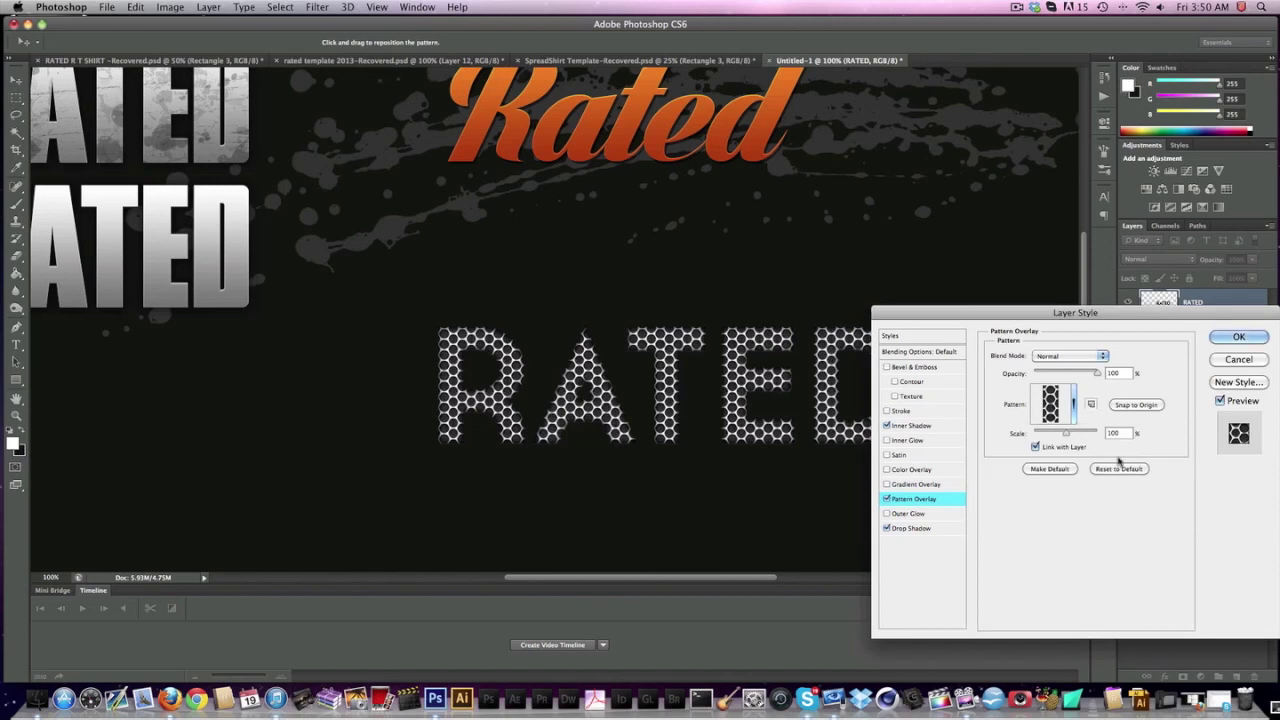
type("25")
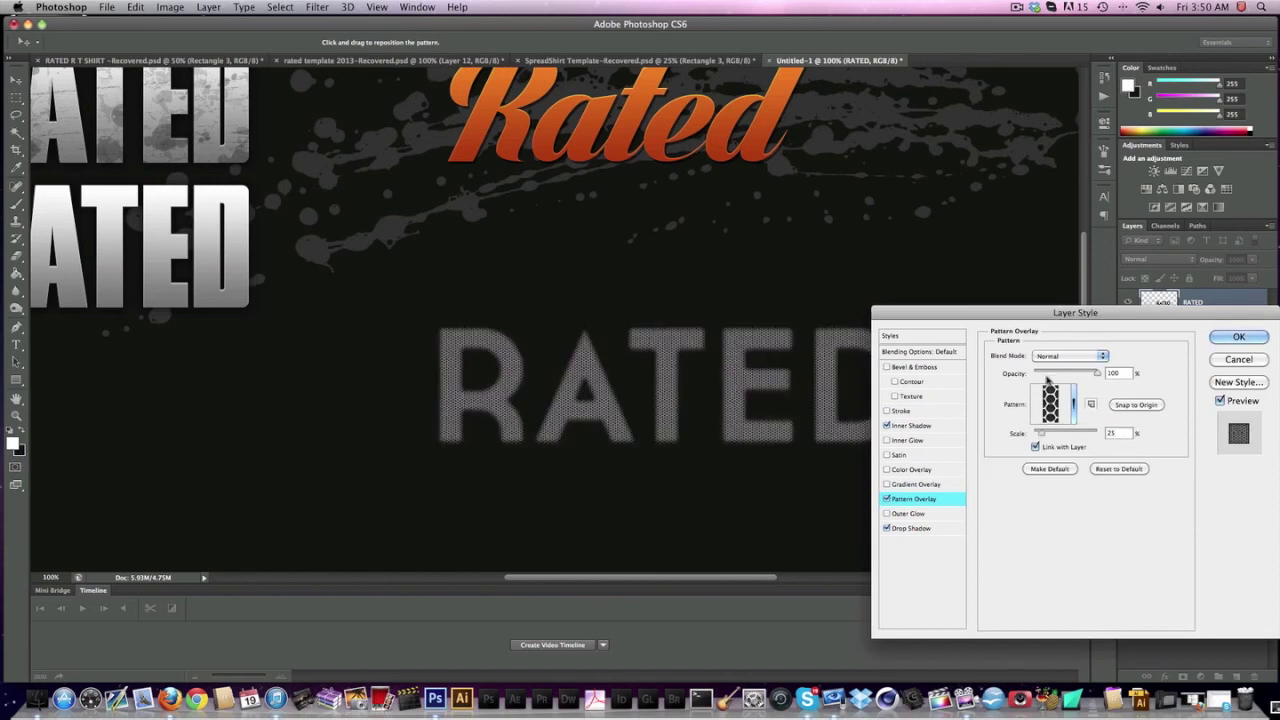
type("15")
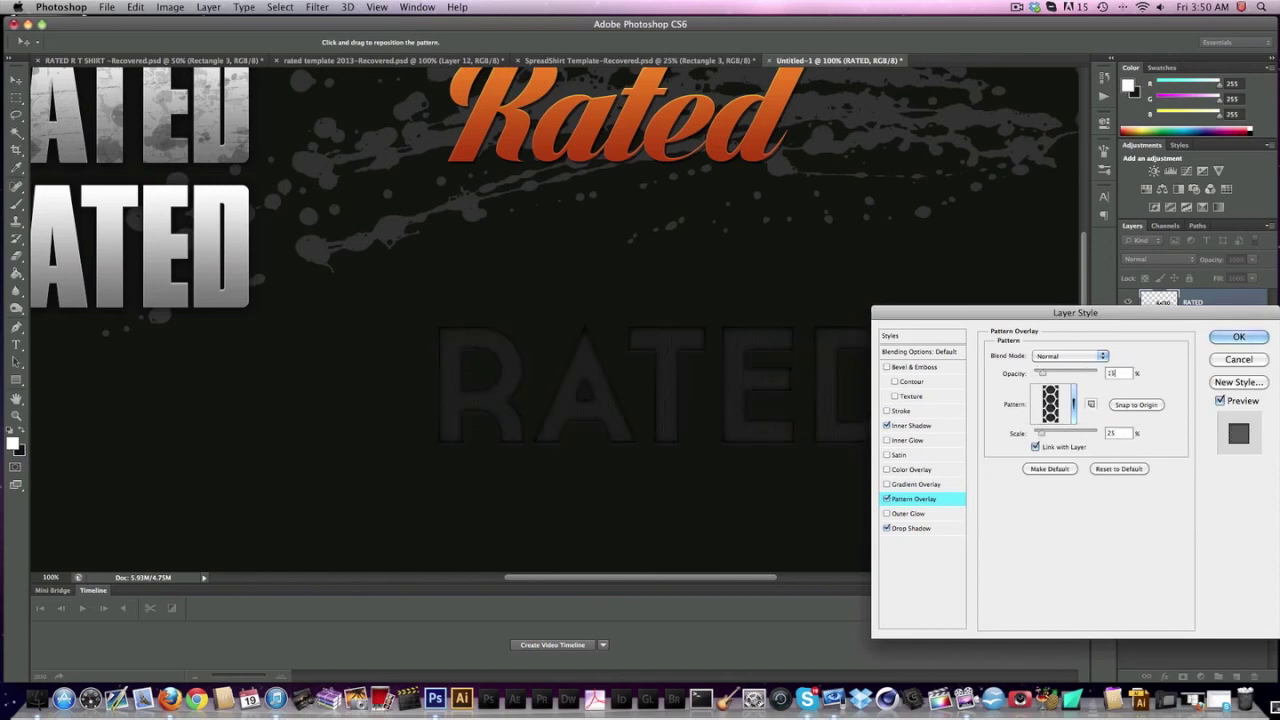
- Examine the patterned dark RATED lettering alongside the other text designs on the canvas
scroll(508, 349, "right", 5)
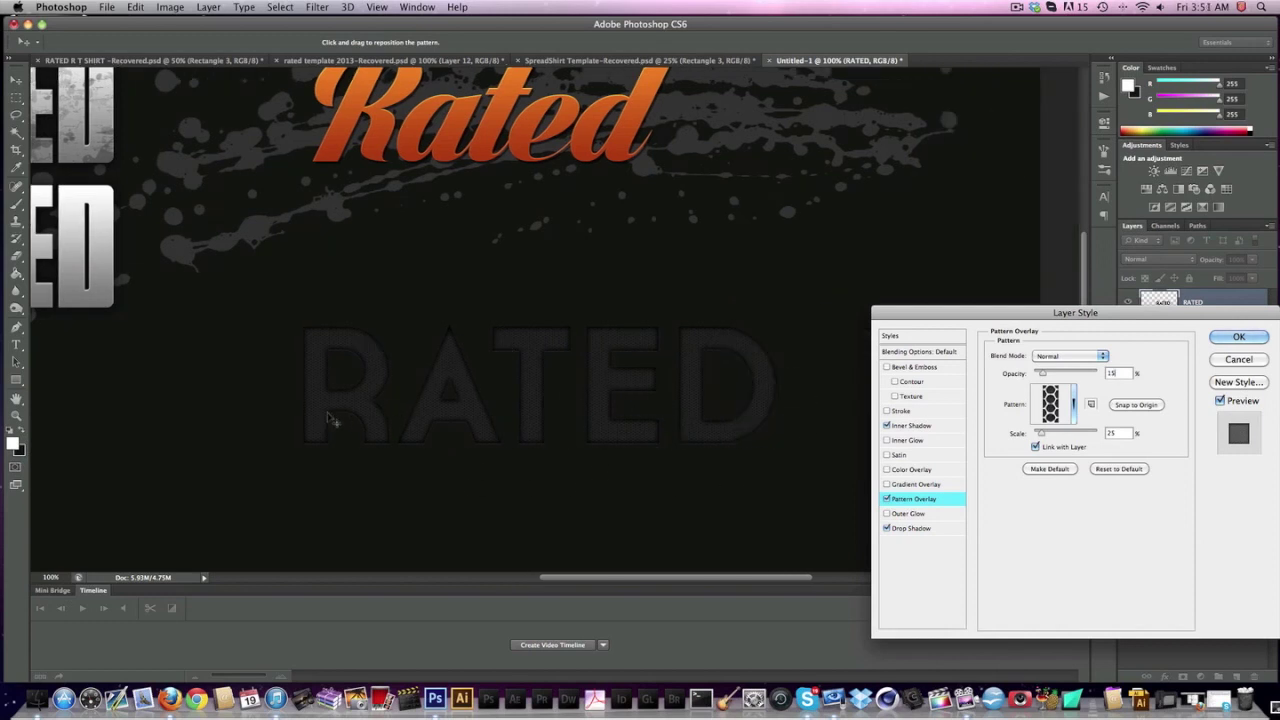
scroll(538, 403, "left", 5)
scroll(538, 403, "up", 3)
scroll(538, 403, "right", 5)
scroll(538, 403, "down", 2)
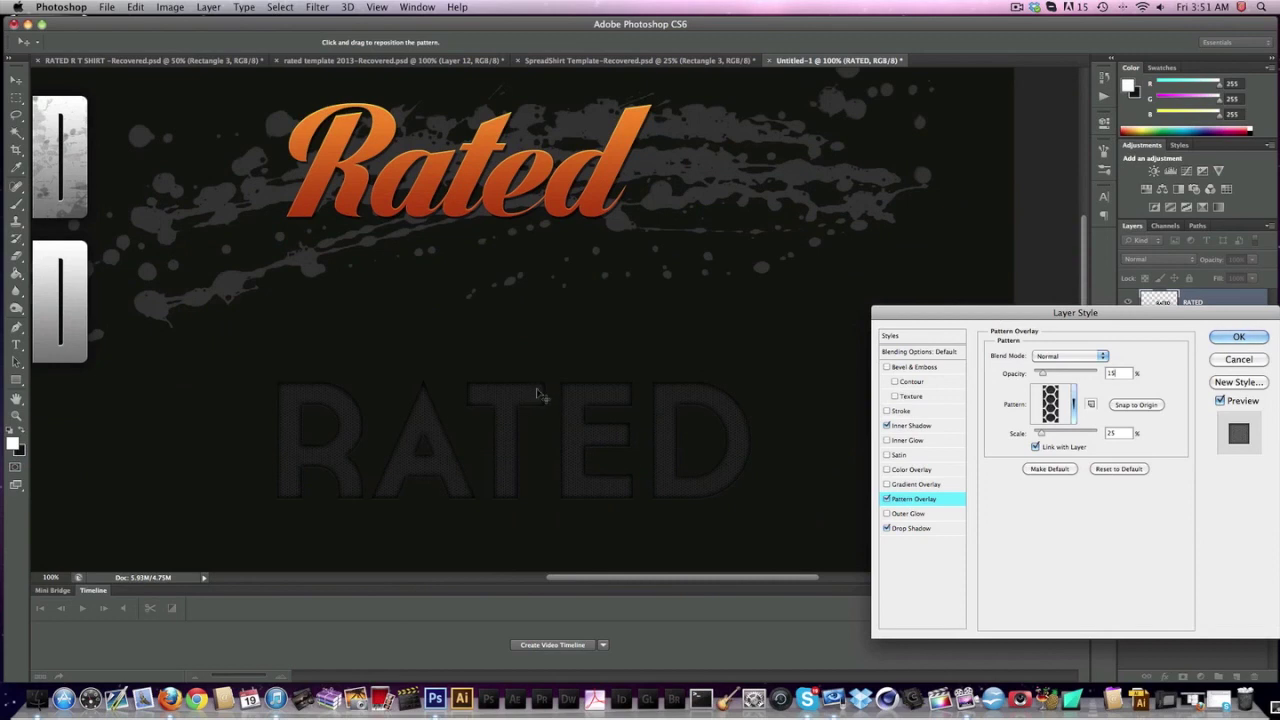
scroll(537, 394, "left", 15)
scroll(537, 394, "up", 3)
scroll(537, 394, "right", 7)
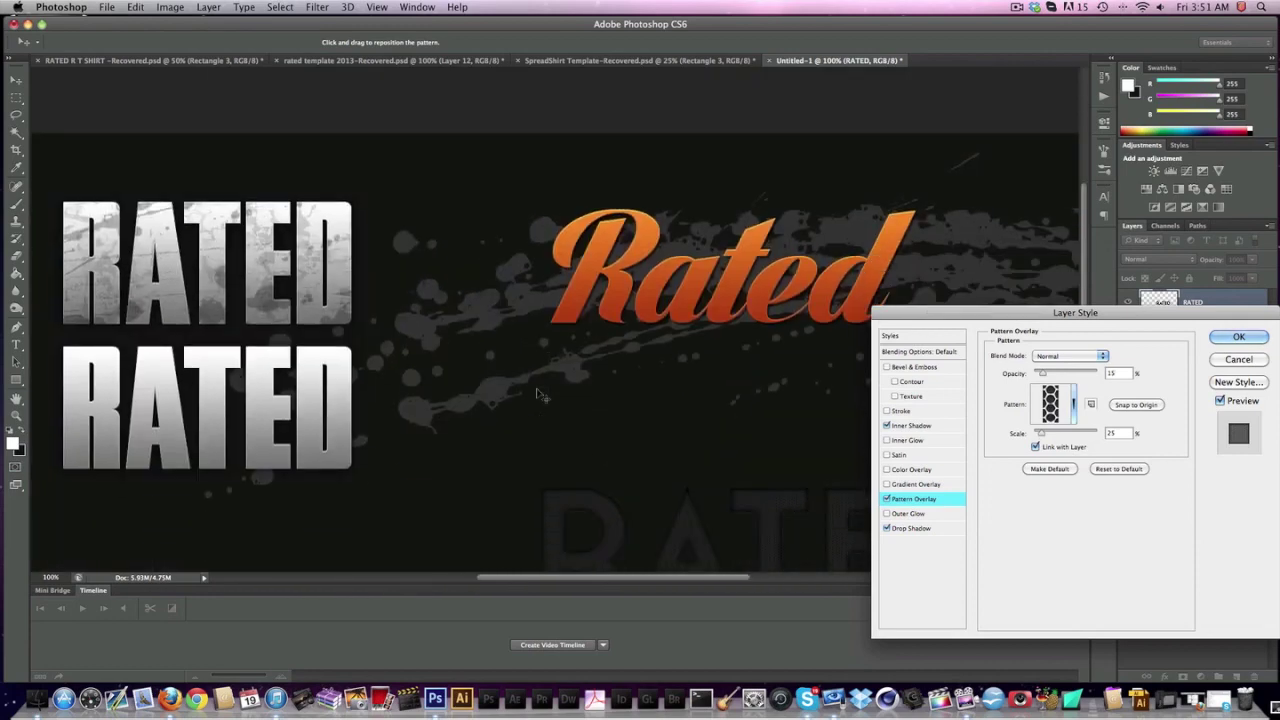
scroll(589, 393, "down", 5)
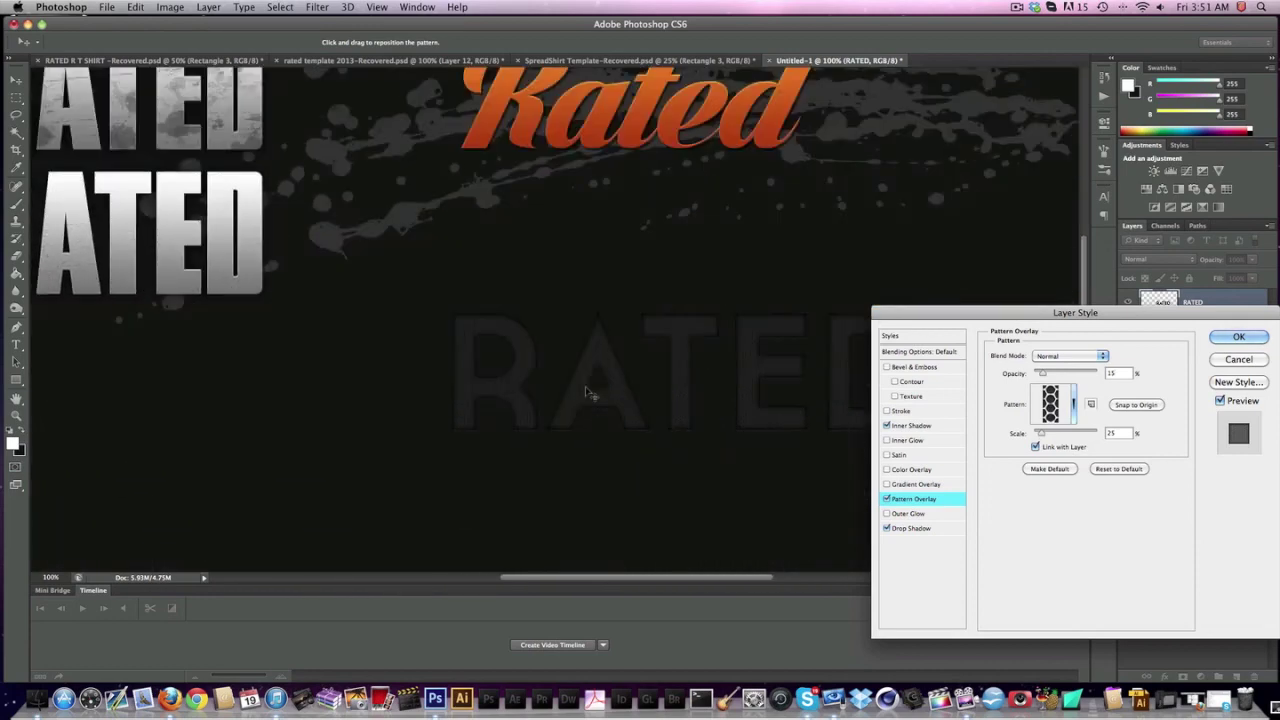
scroll(589, 393, "right", 15)
scroll(589, 393, "left", 15)
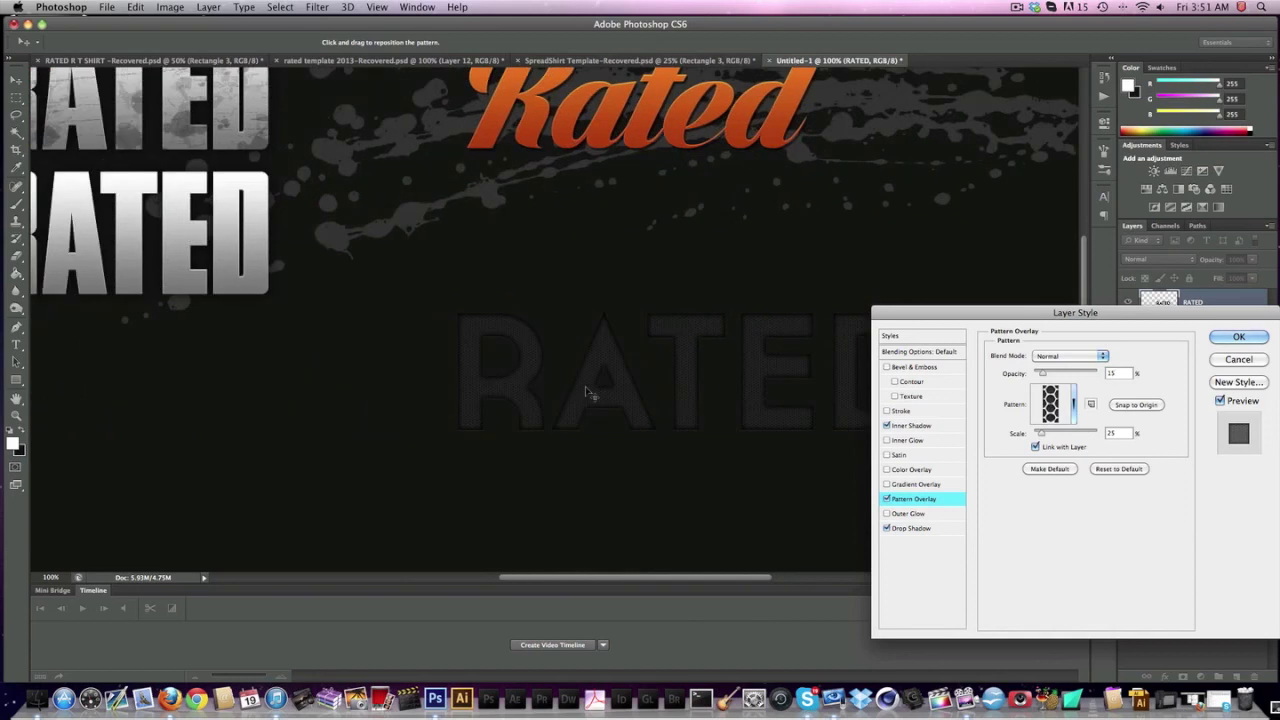
- Apply the layer style without the Pattern Overlay and move the dark RATED lettering slightly up and to the right
left_click(886, 498)
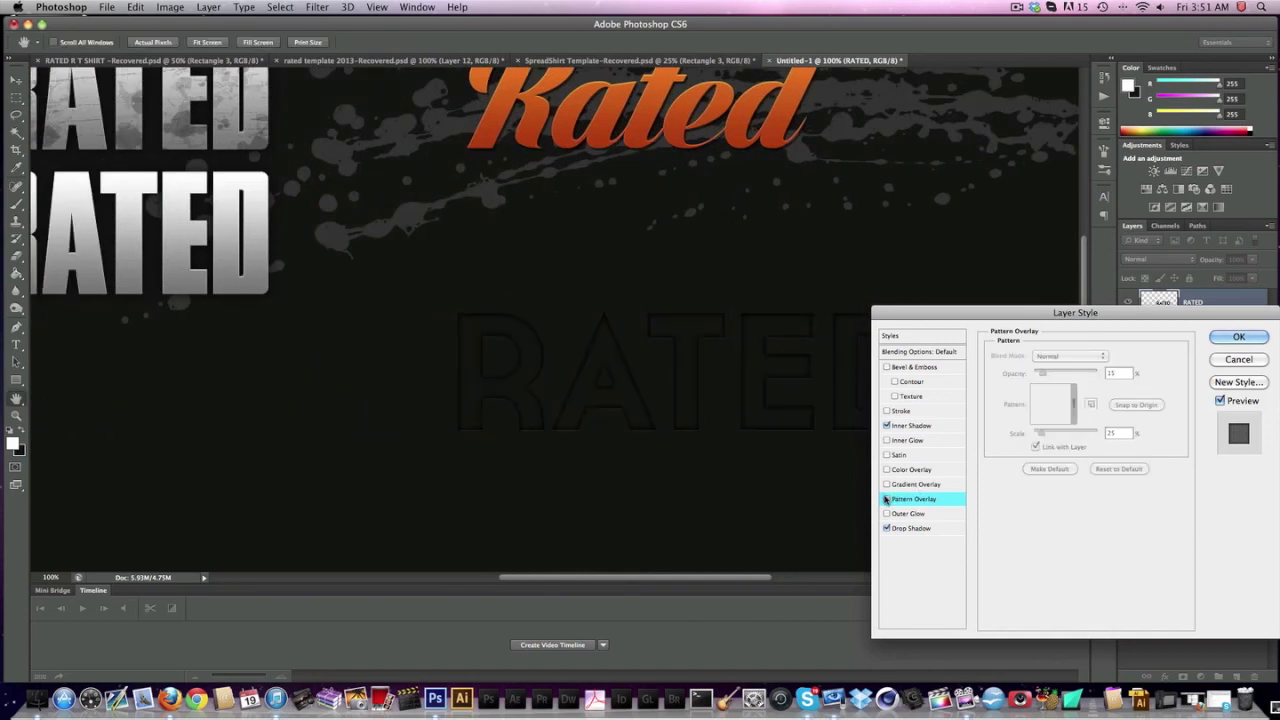
key("Return")
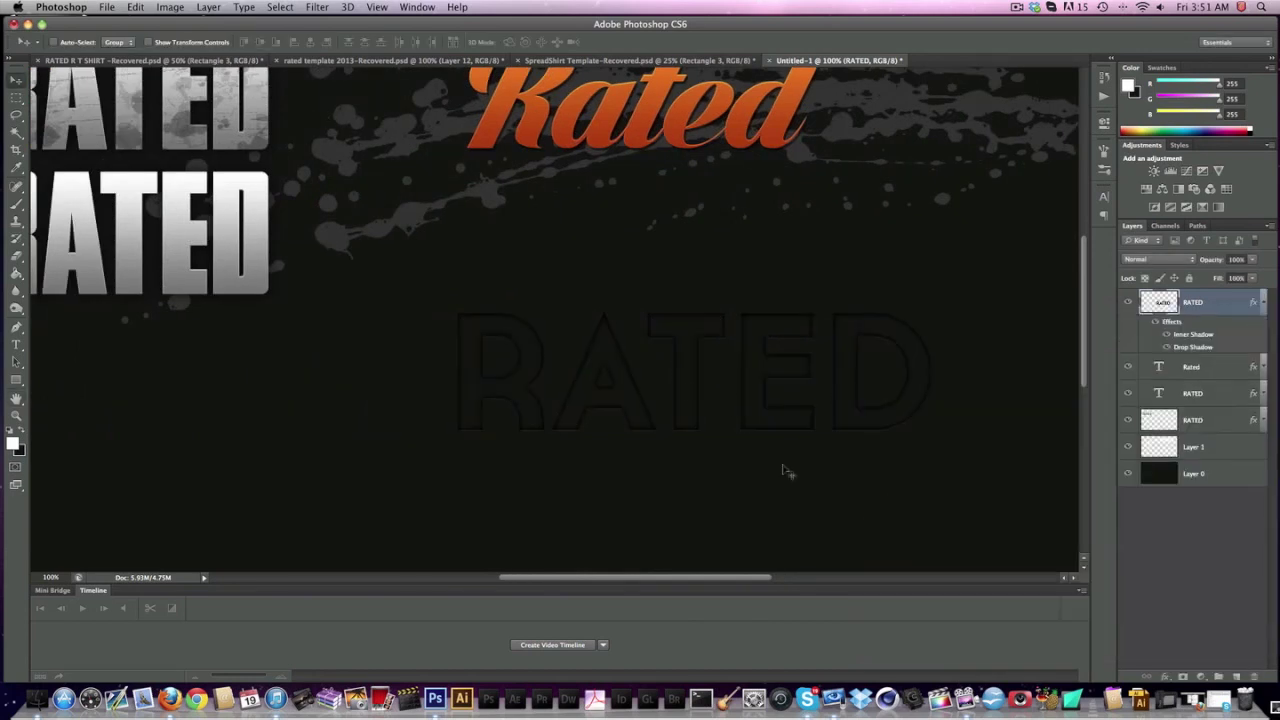
left_click(1262, 307)
left_click_drag(790, 340, 850, 292)
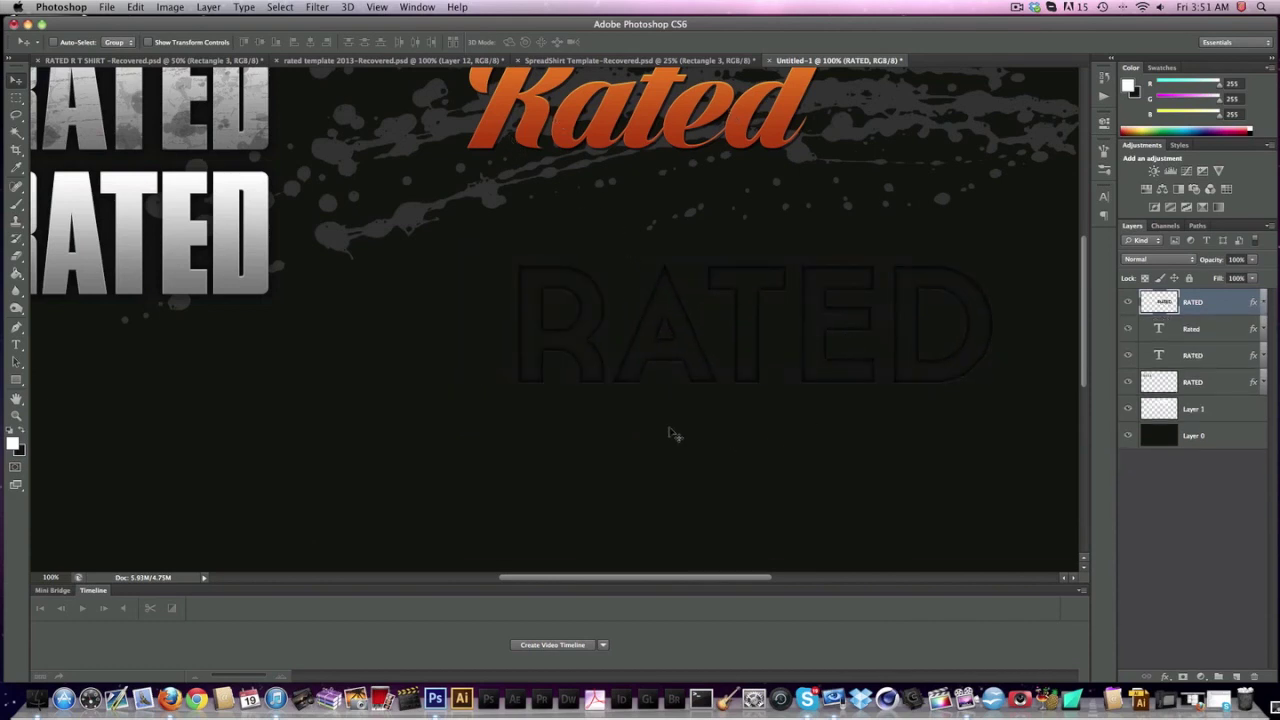
- Create a new text box reading RATED in the empty area below the grey gradient lettering
scroll(675, 435, "left", 5)
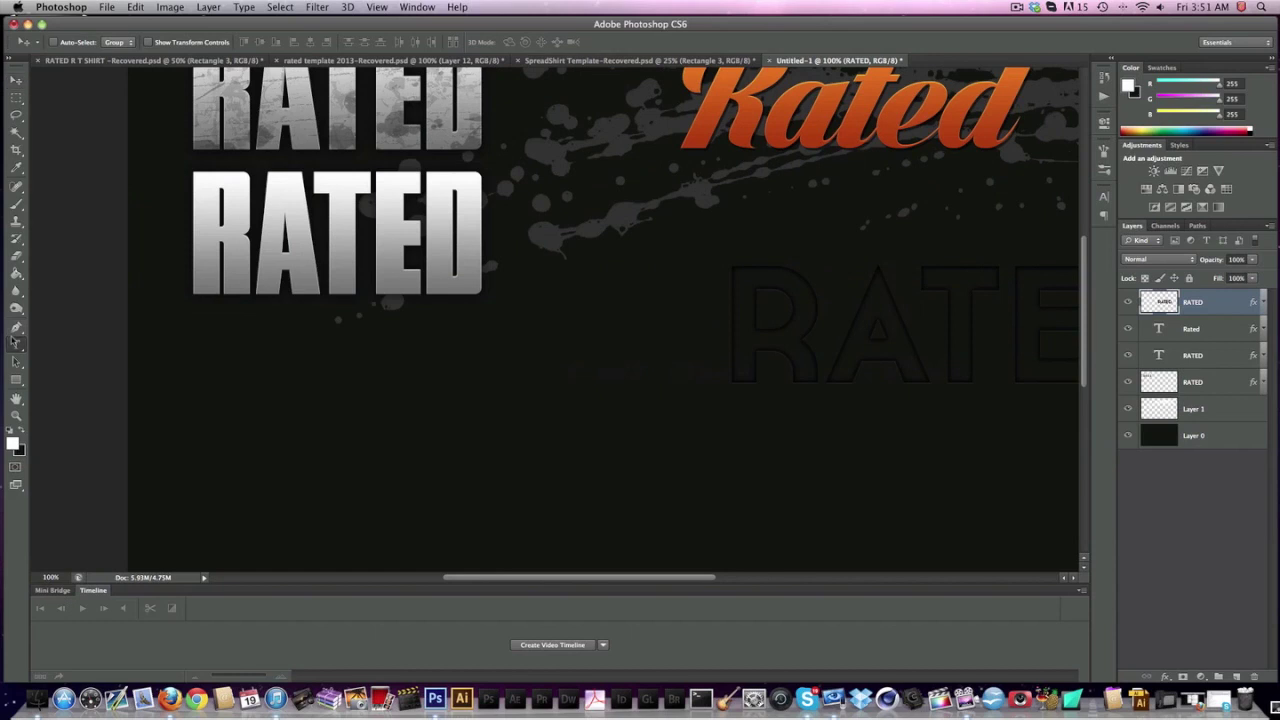
left_click_drag(162, 339, 738, 560)
type("RATED")
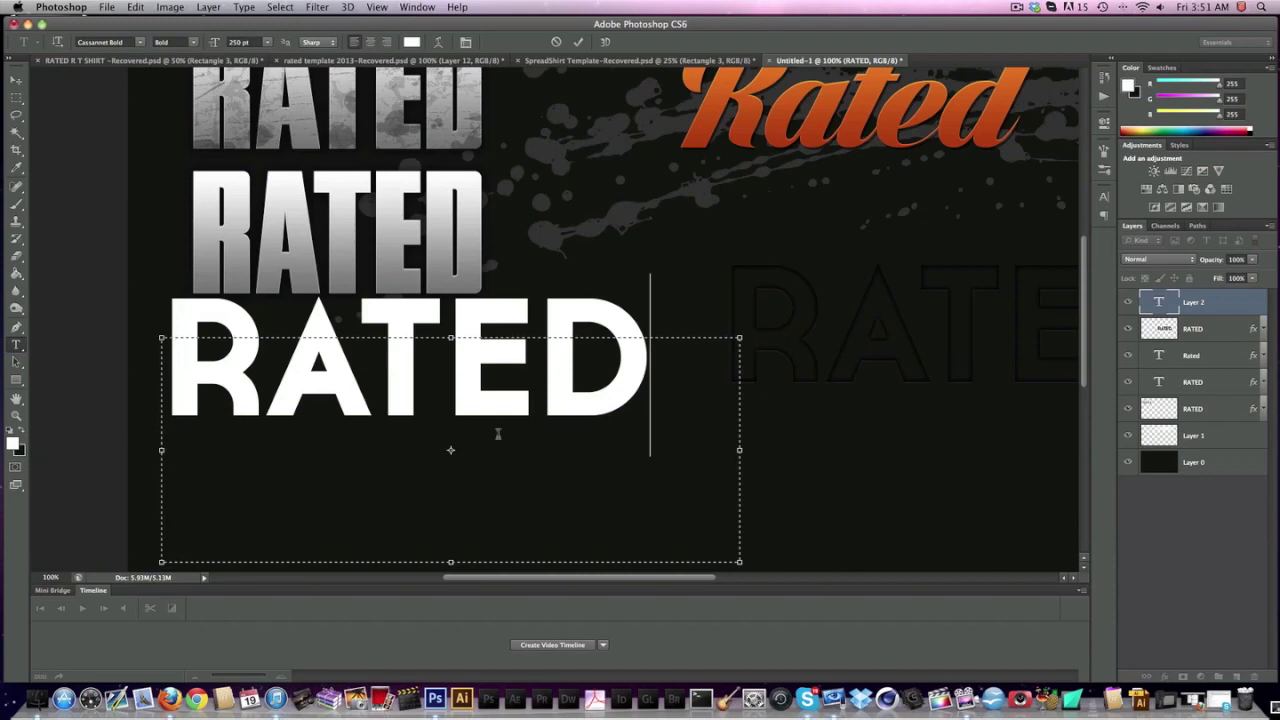
- Change the new RATED text's font to Unrealised and move it clear of the grey gradient lettering above
key("super+a")
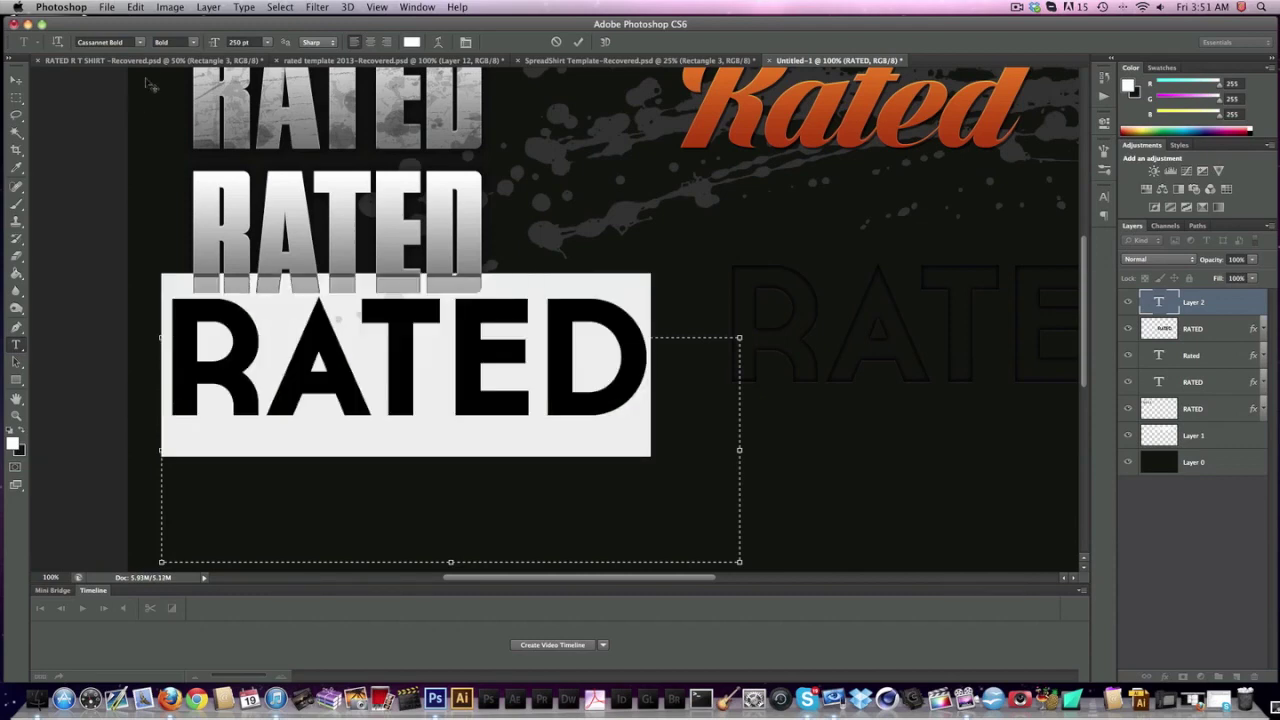
left_click(139, 42)
scroll(312, 500, "down", 10)
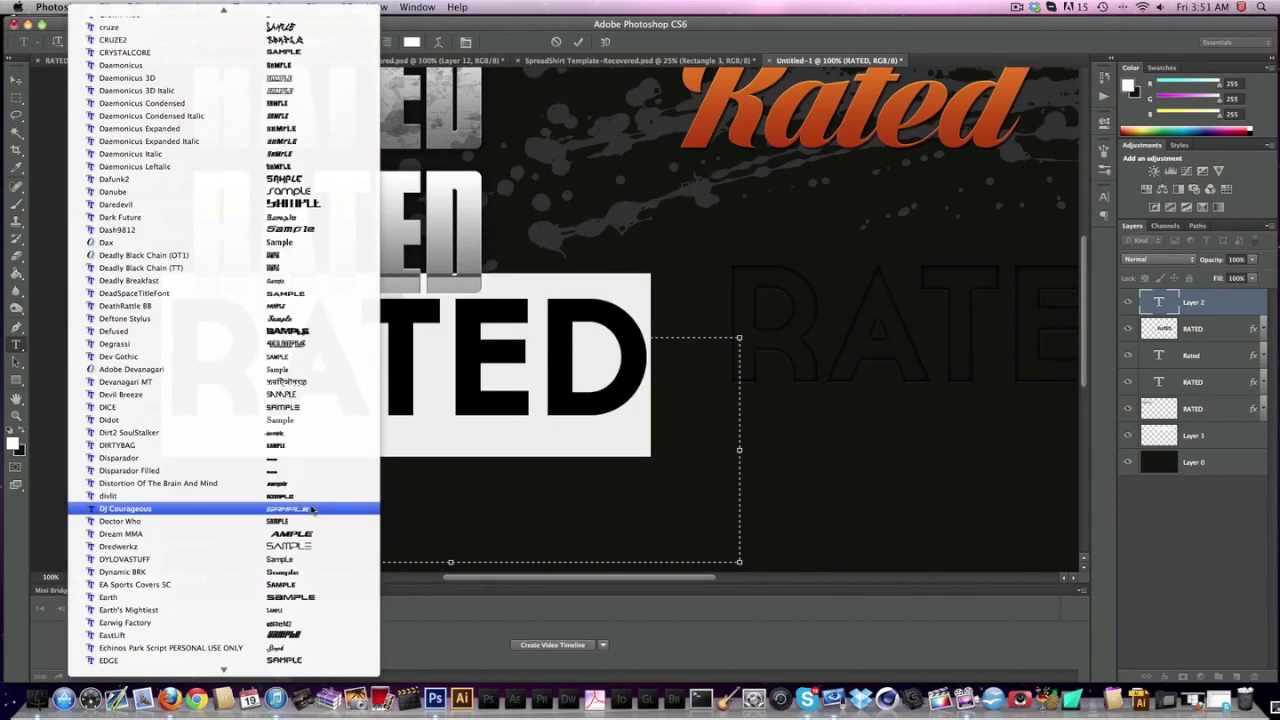
scroll(312, 510, "down", 2)
scroll(312, 486, "down", 8)
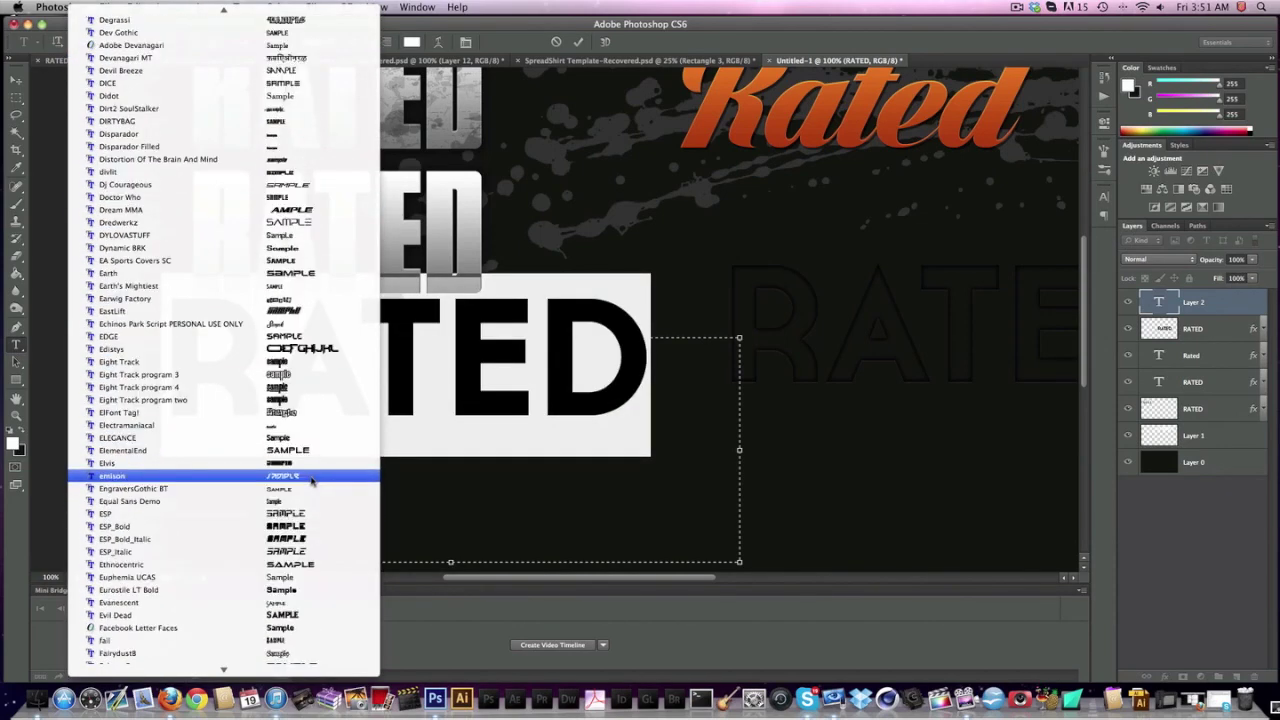
scroll(312, 481, "down", 8)
scroll(310, 421, "down", 20)
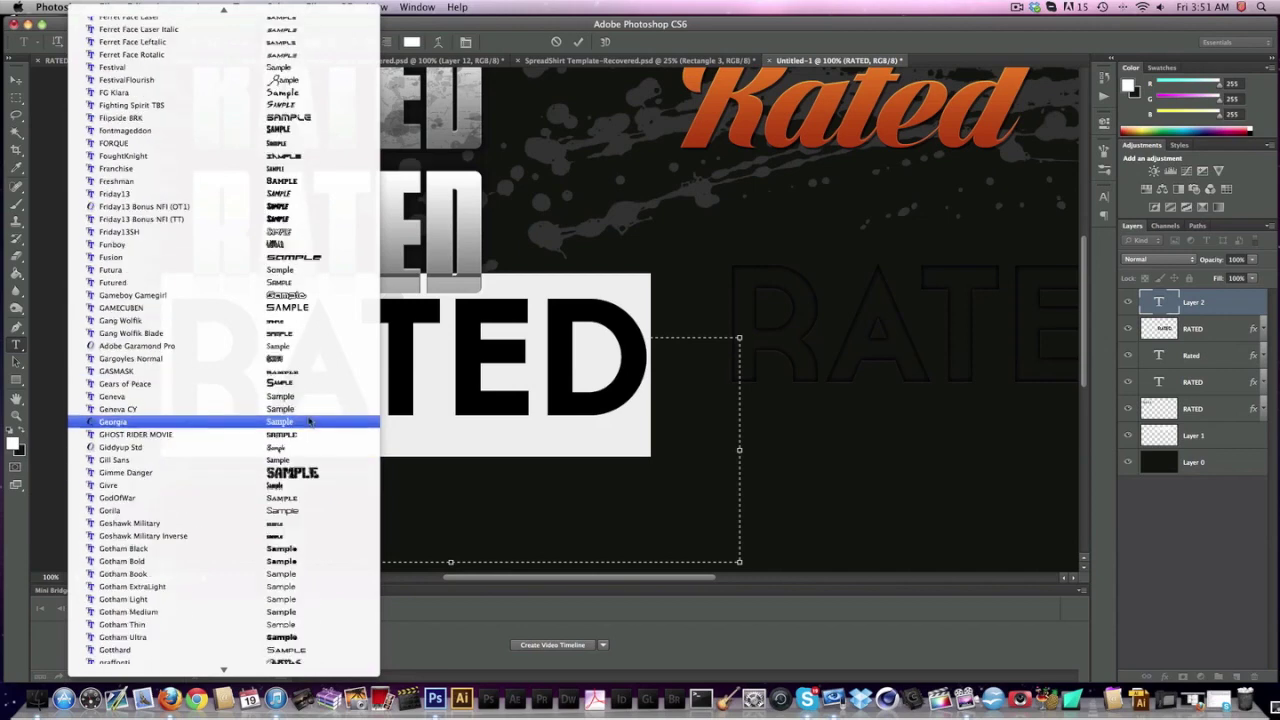
scroll(307, 420, "down", 20)
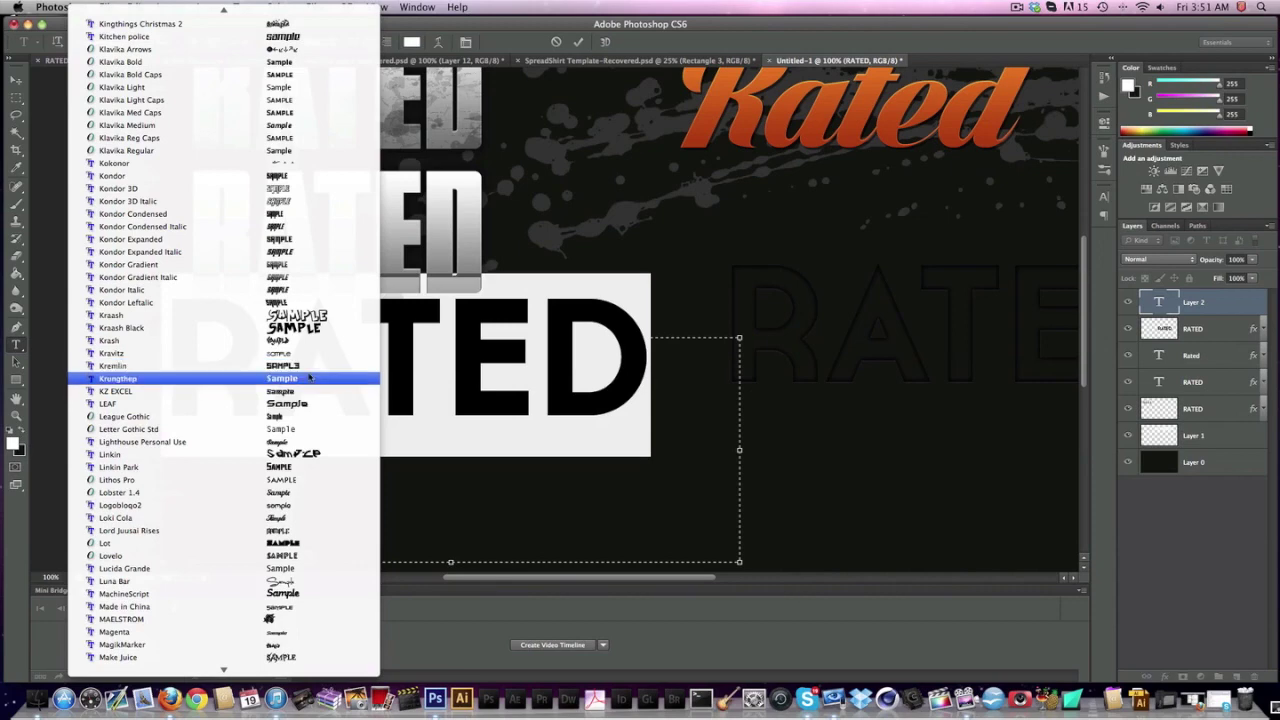
scroll(309, 375, "down", 20)
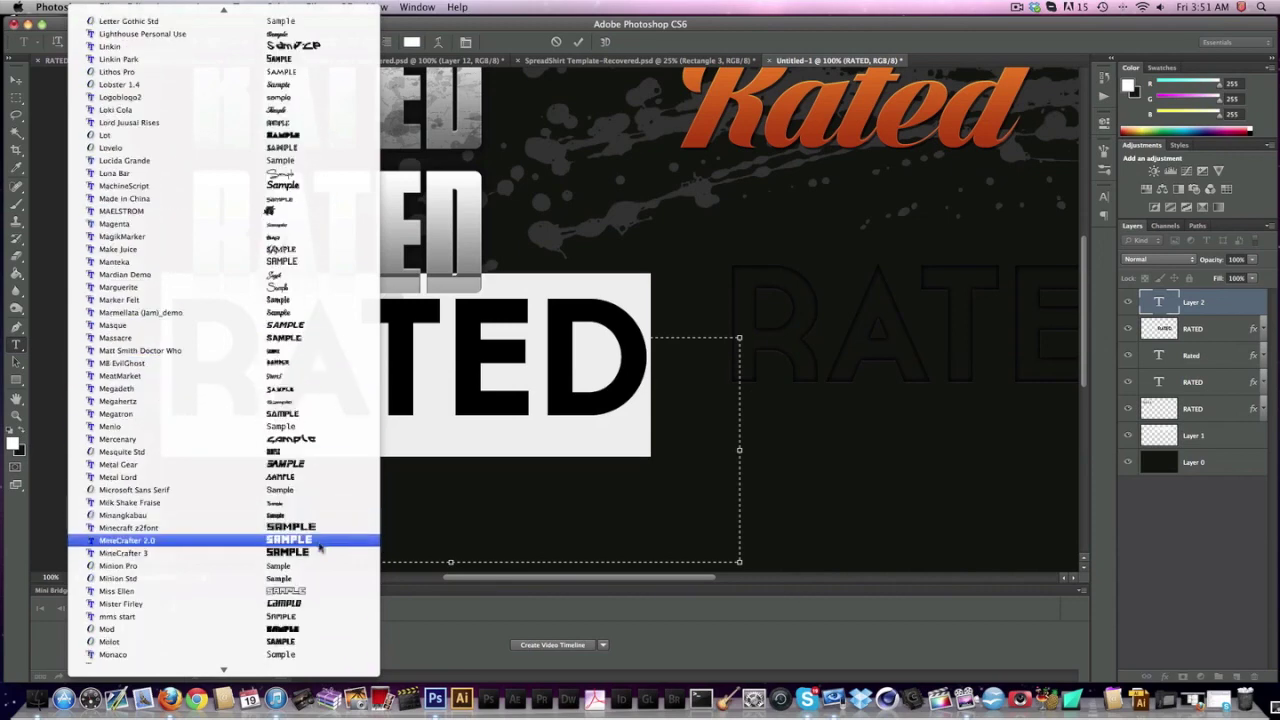
scroll(310, 450, "down", 20)
scroll(314, 537, "down", 20)
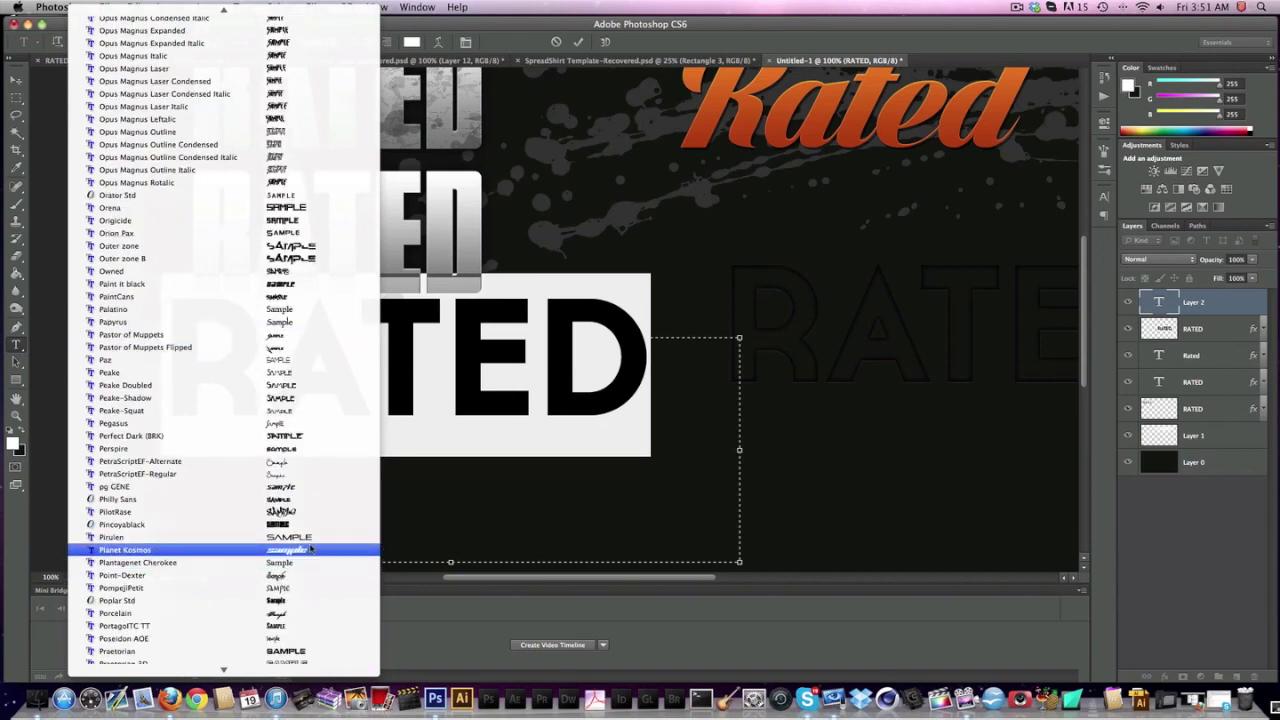
scroll(310, 548, "down", 20)
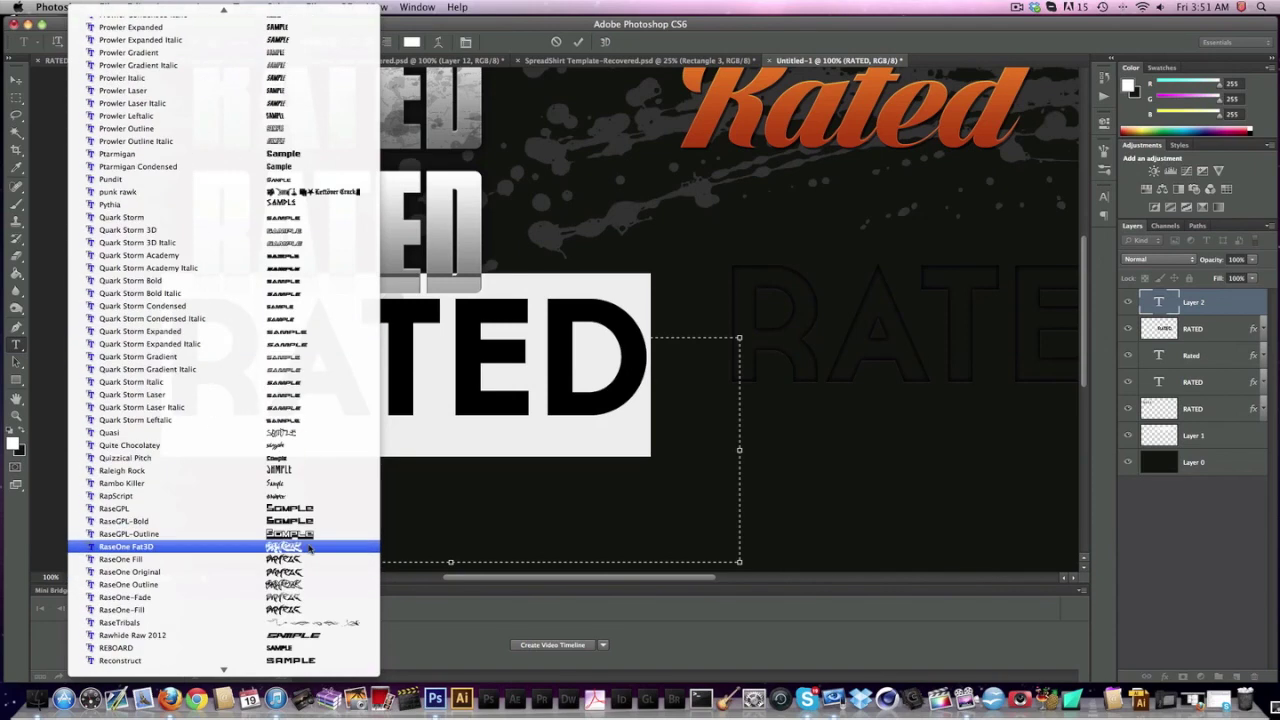
scroll(310, 548, "down", 16)
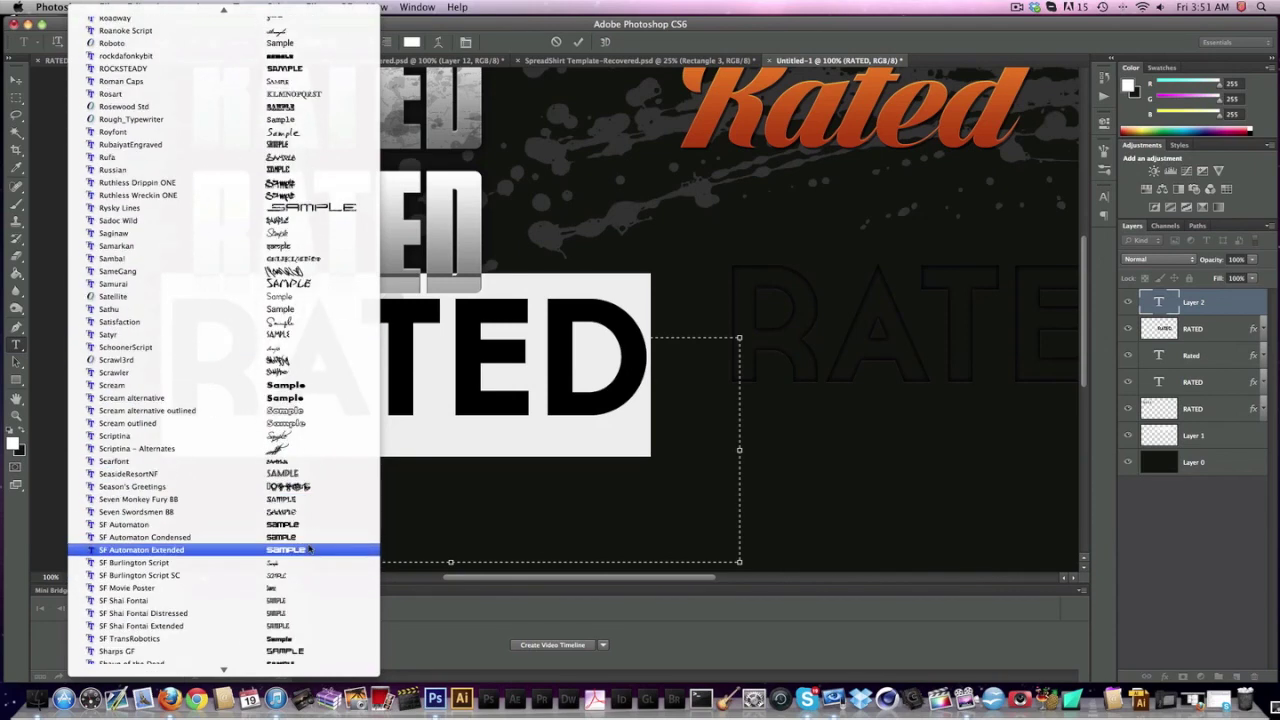
scroll(310, 548, "down", 20)
scroll(310, 548, "down", 20)
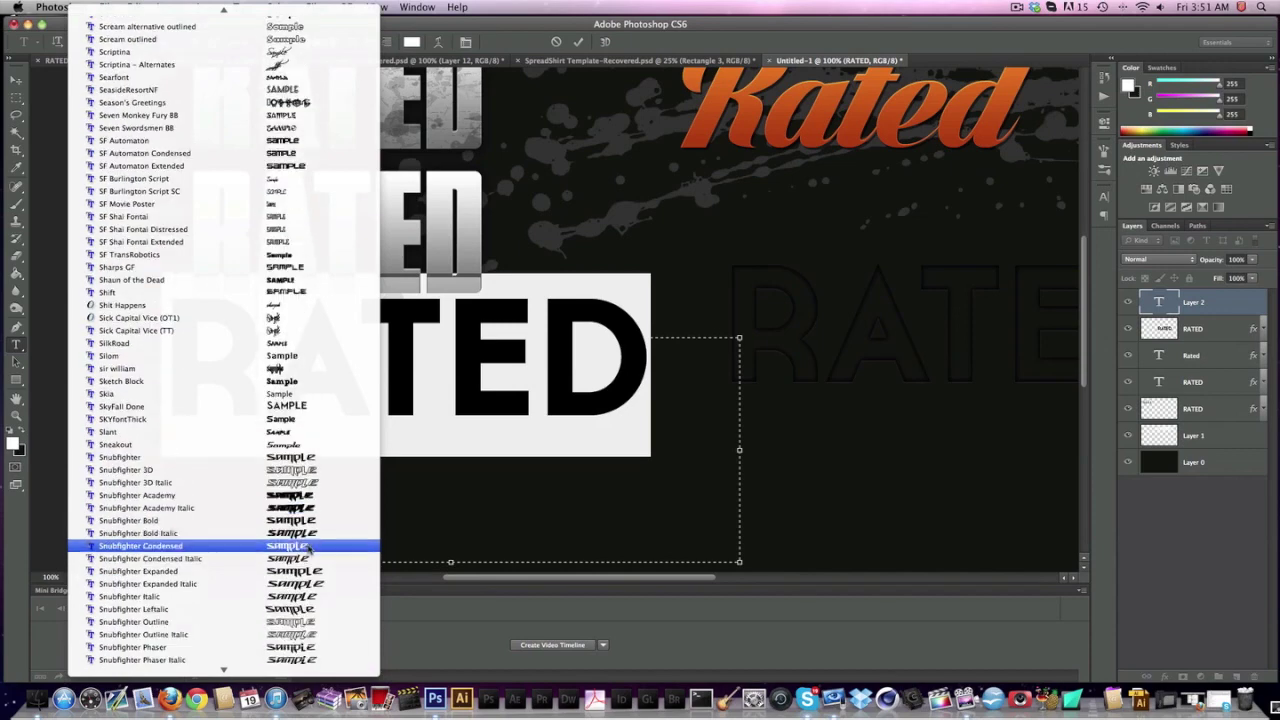
scroll(310, 548, "down", 20)
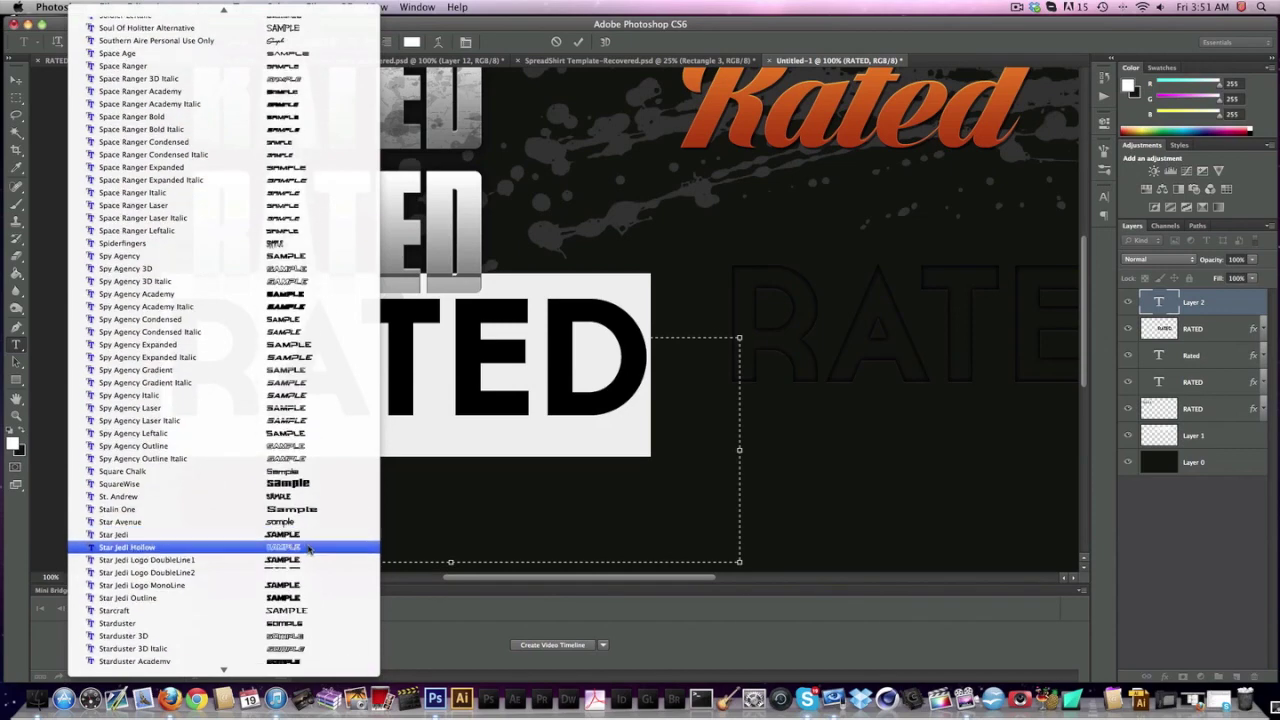
scroll(310, 548, "down", 20)
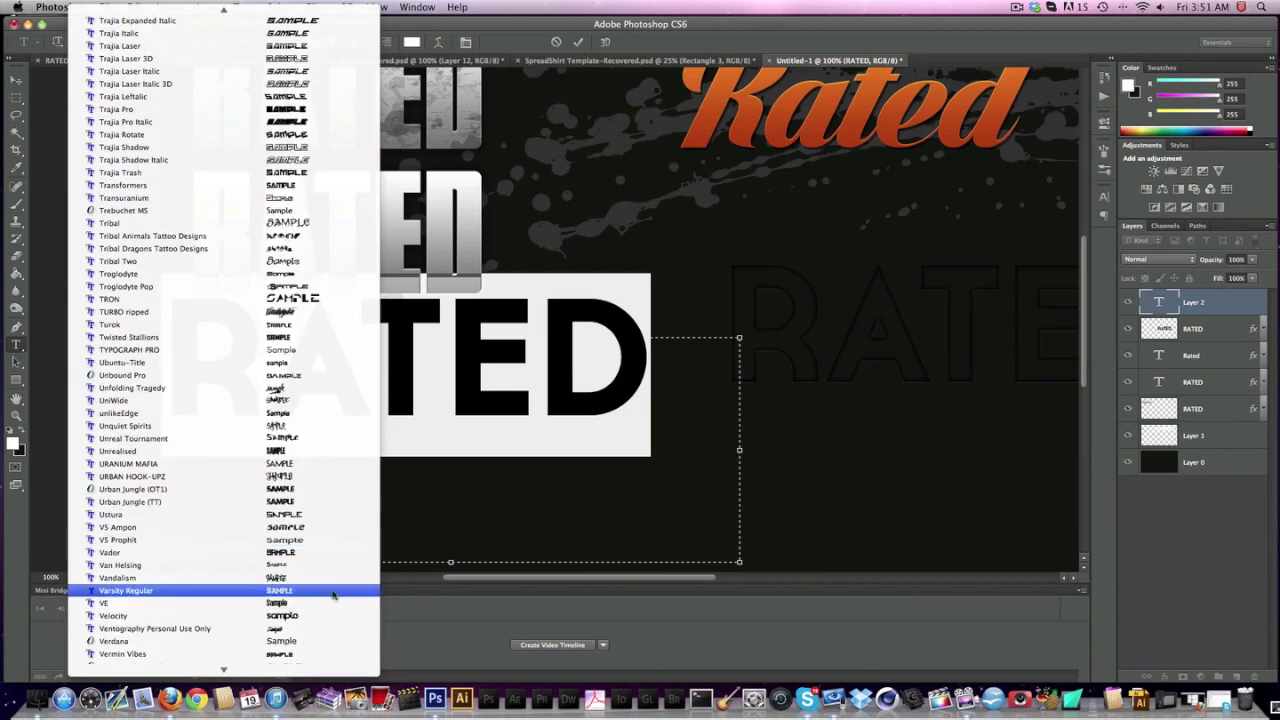
left_click(318, 452)
left_click(16, 80)
left_click_drag(496, 373, 617, 407)
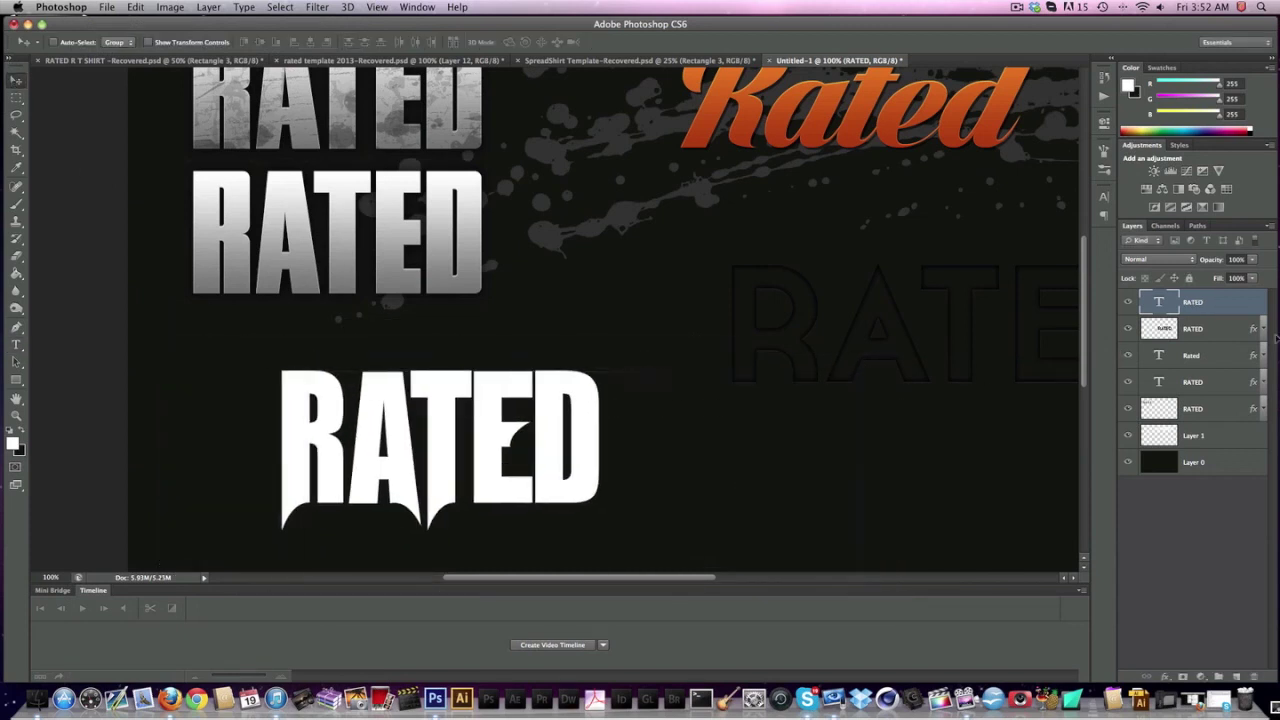
- Rasterize the new spiked-font RATED text layer
right_click(1248, 313)
left_click(1200, 316)
- Try an outside stroke of 3 px in bright green around the spiked RATED lettering
left_click(1163, 675)
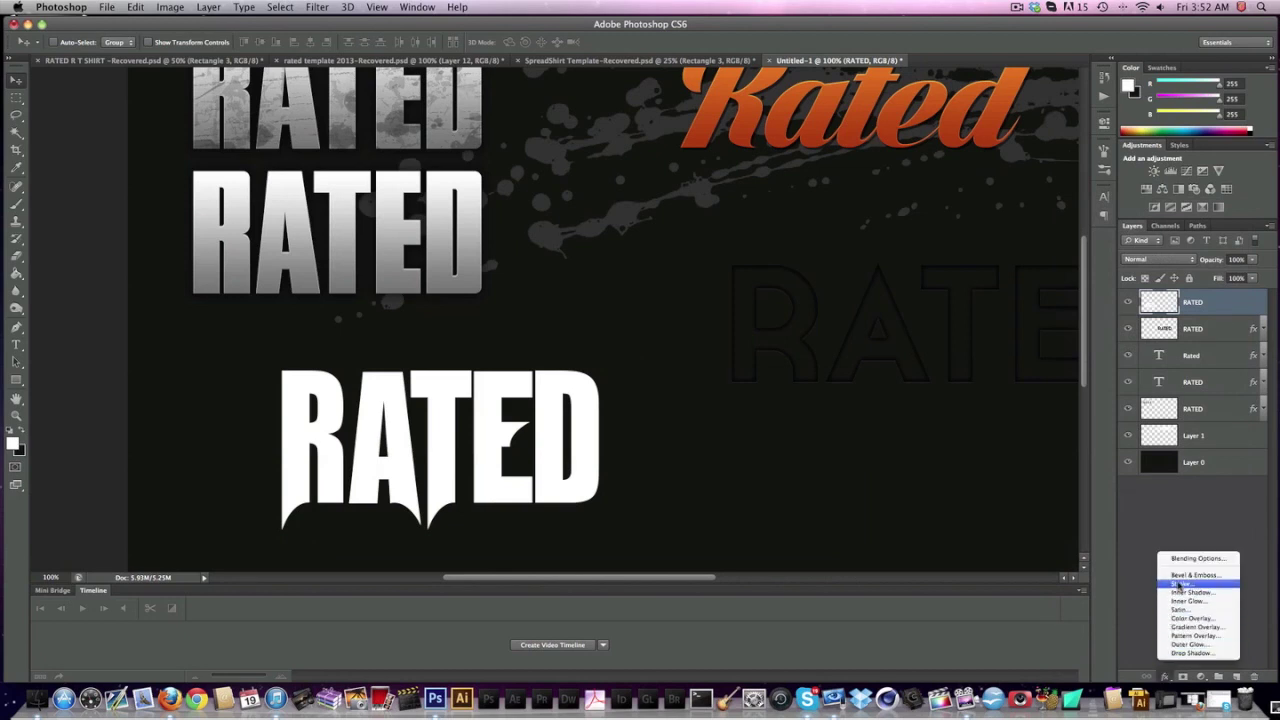
left_click(1180, 585)
left_click(1022, 452)
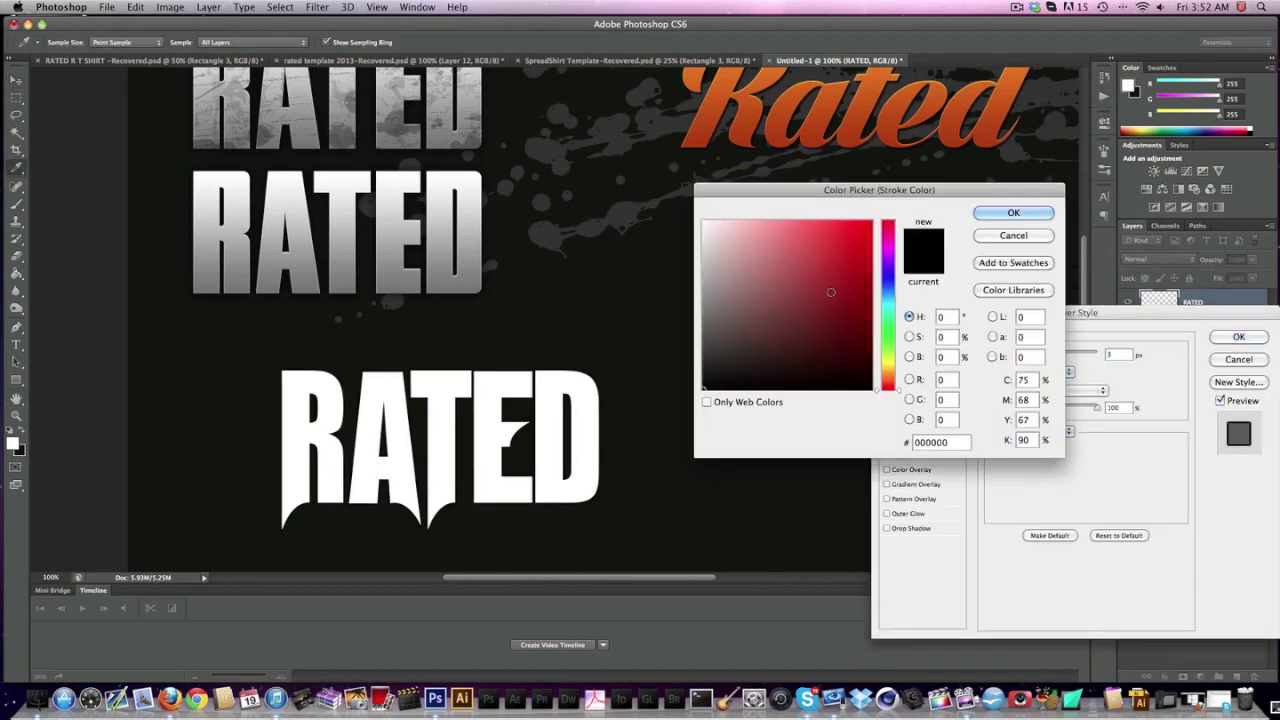
left_click(870, 303)
left_click(885, 272)
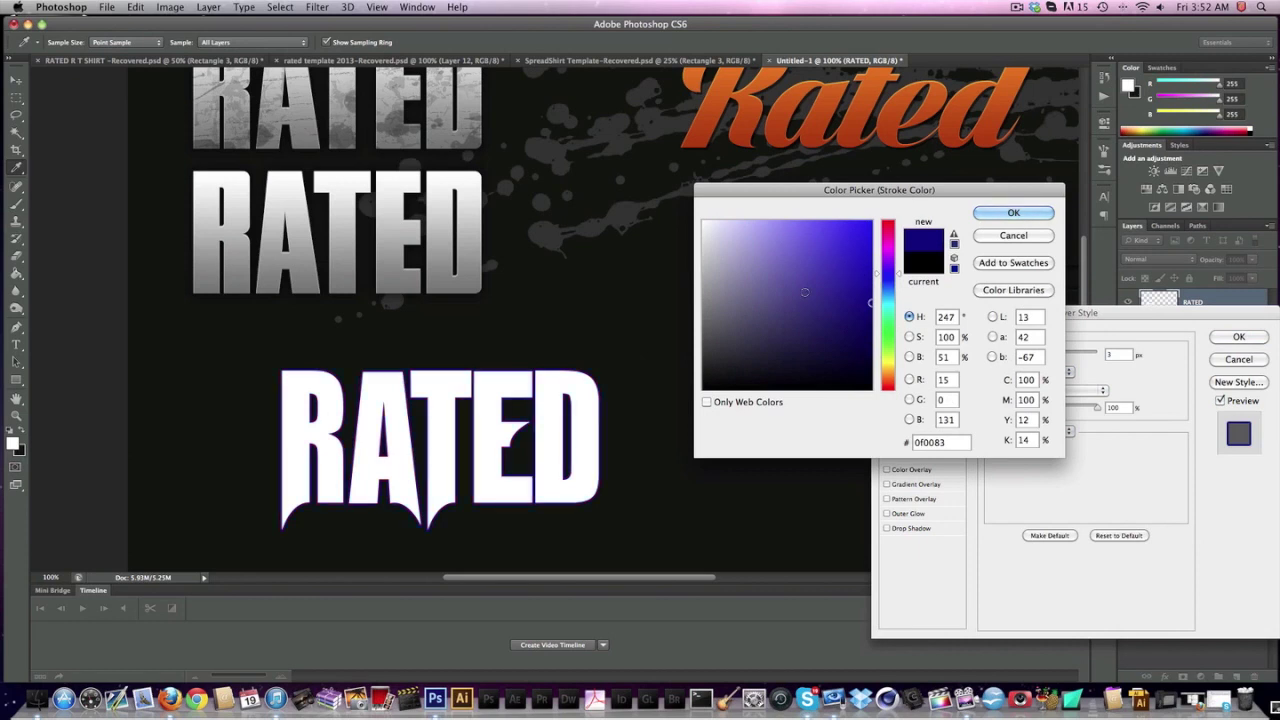
left_click(704, 221)
left_click_drag(849, 366, 883, 341)
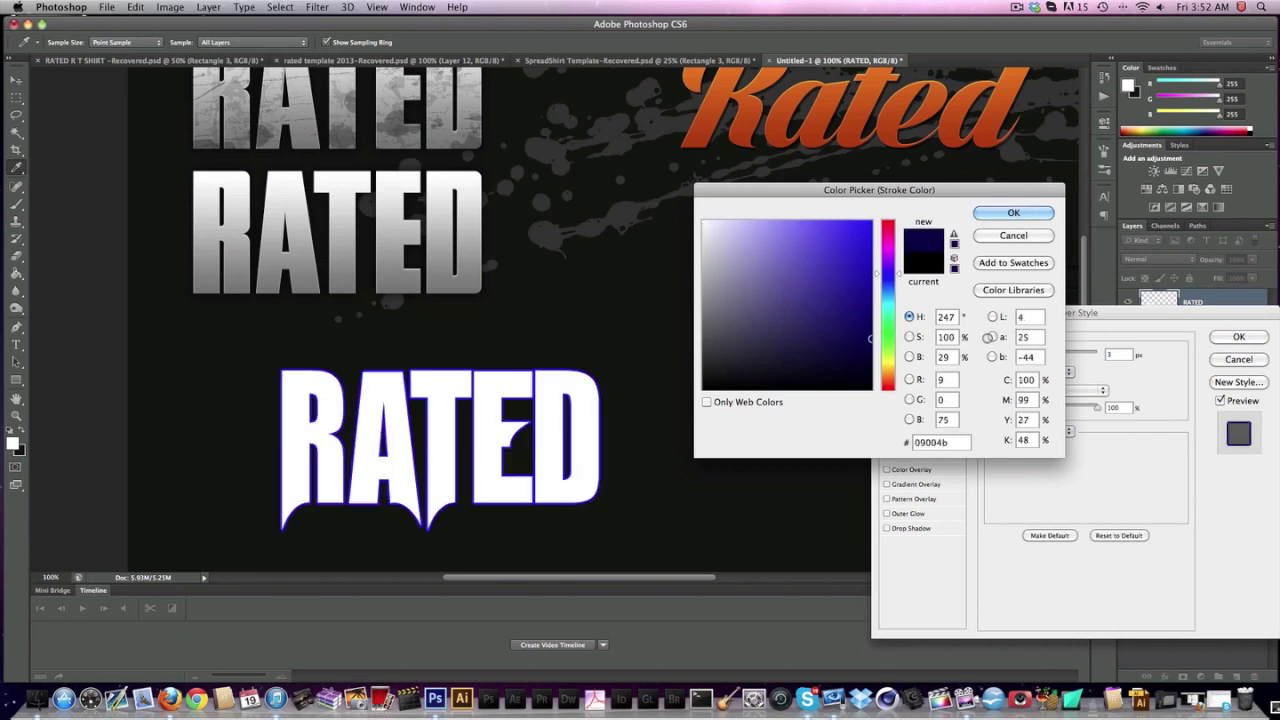
left_click(882, 341)
left_click(870, 298)
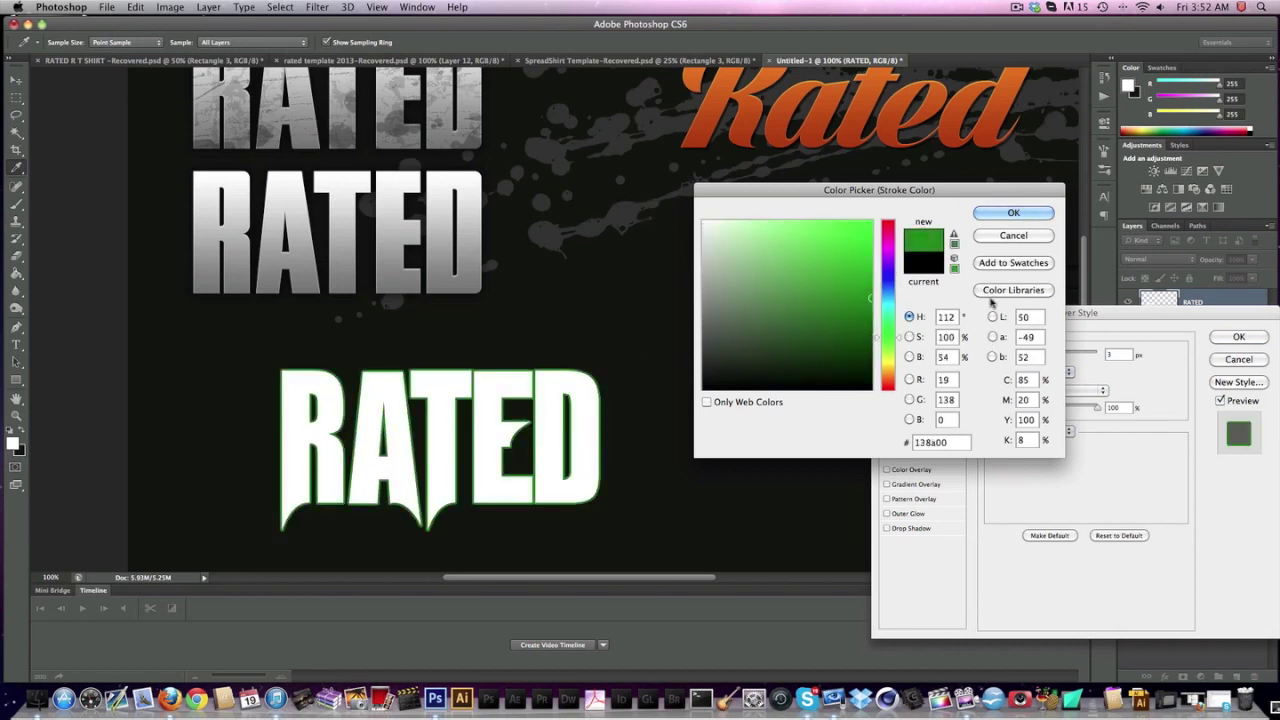
left_click_drag(824, 258, 906, 265)
key("Return")
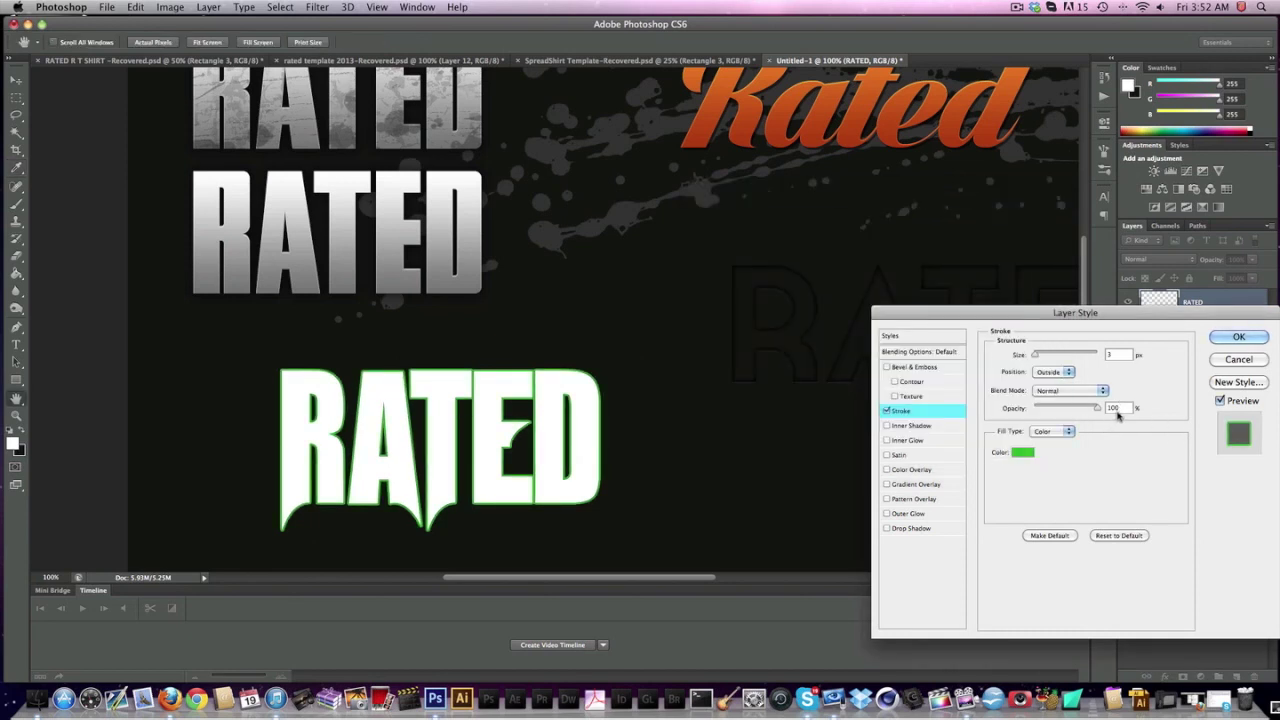
- Set the green stroke's size to 5 px and turn the stroke off again, applying the layer style without it
left_click(1118, 356)
type("5")
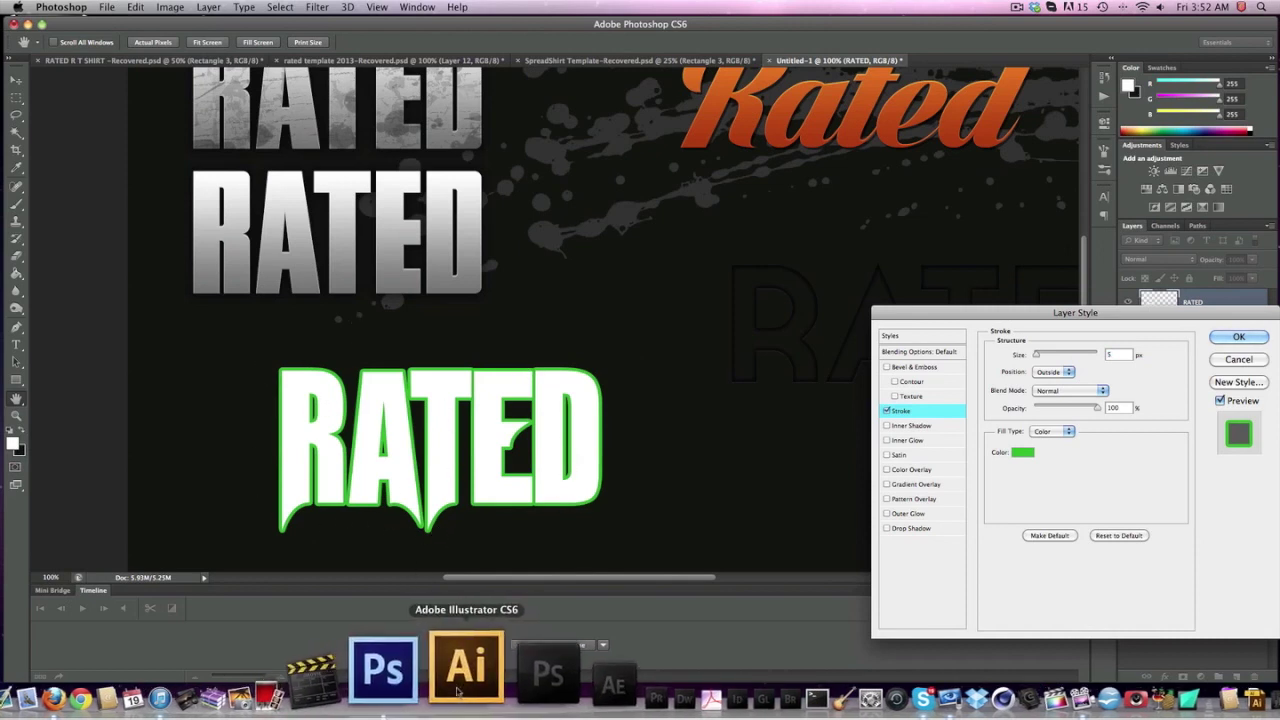
left_click(886, 410)
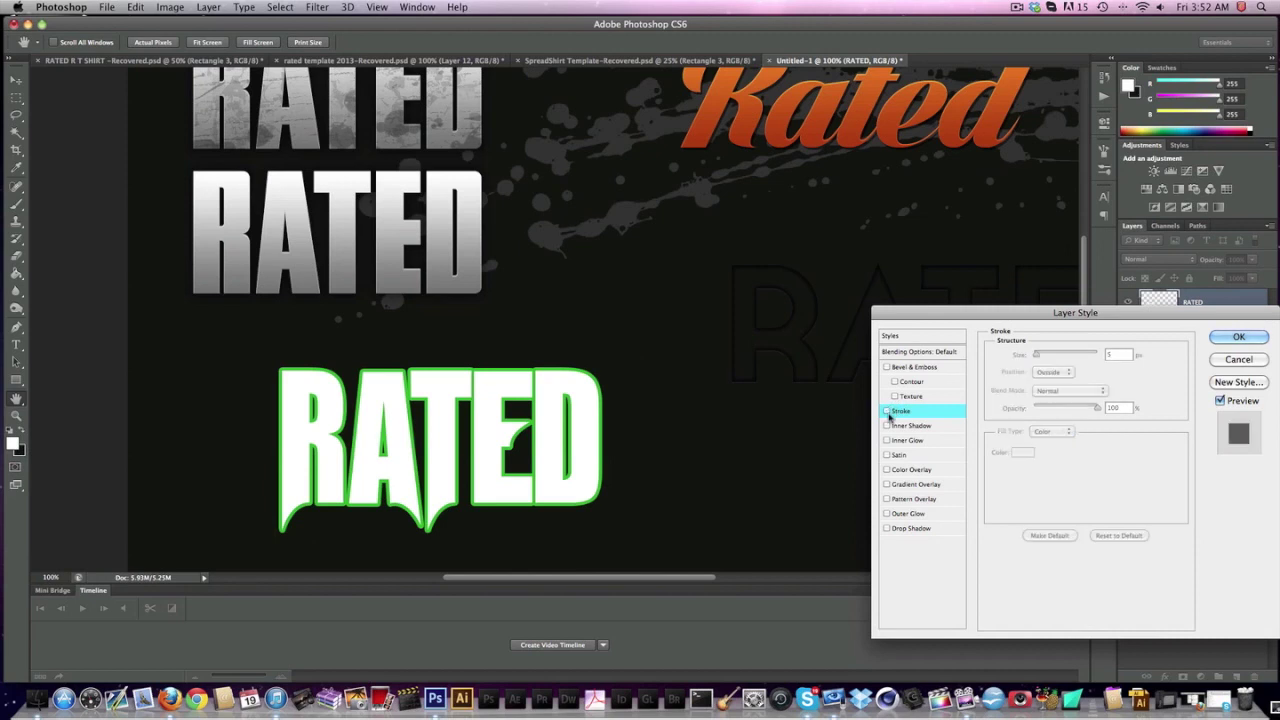
left_click(1238, 337)
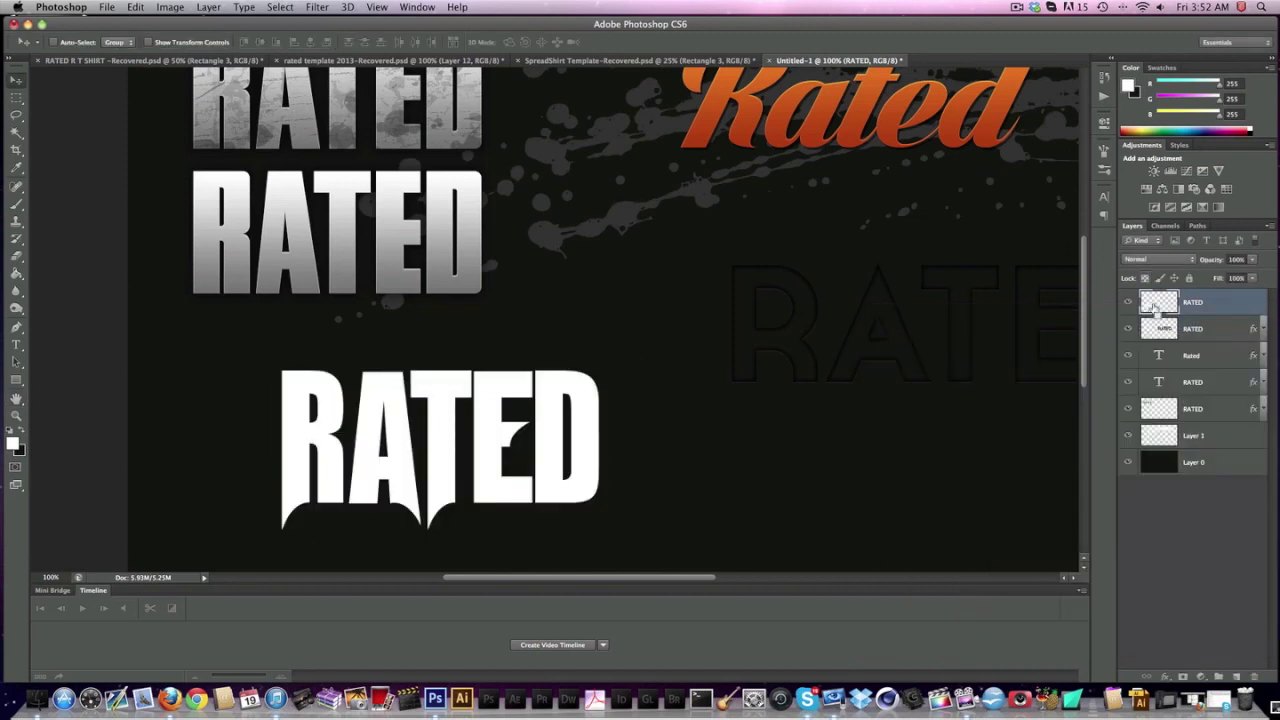
- Try expanding a selection of the spiked RATED lettering by 10 pixels on a new layer beneath it, discarding both
left_click(1155, 306, "super")
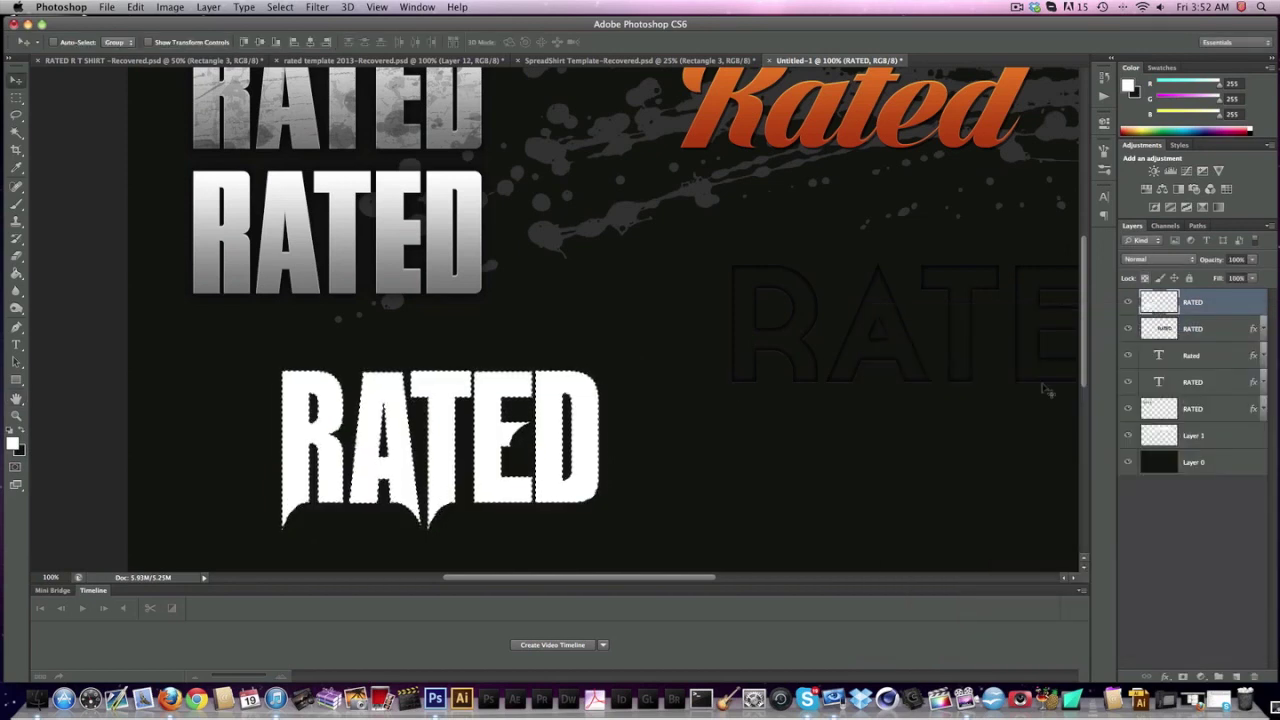
left_click(1210, 328)
left_click(1240, 677)
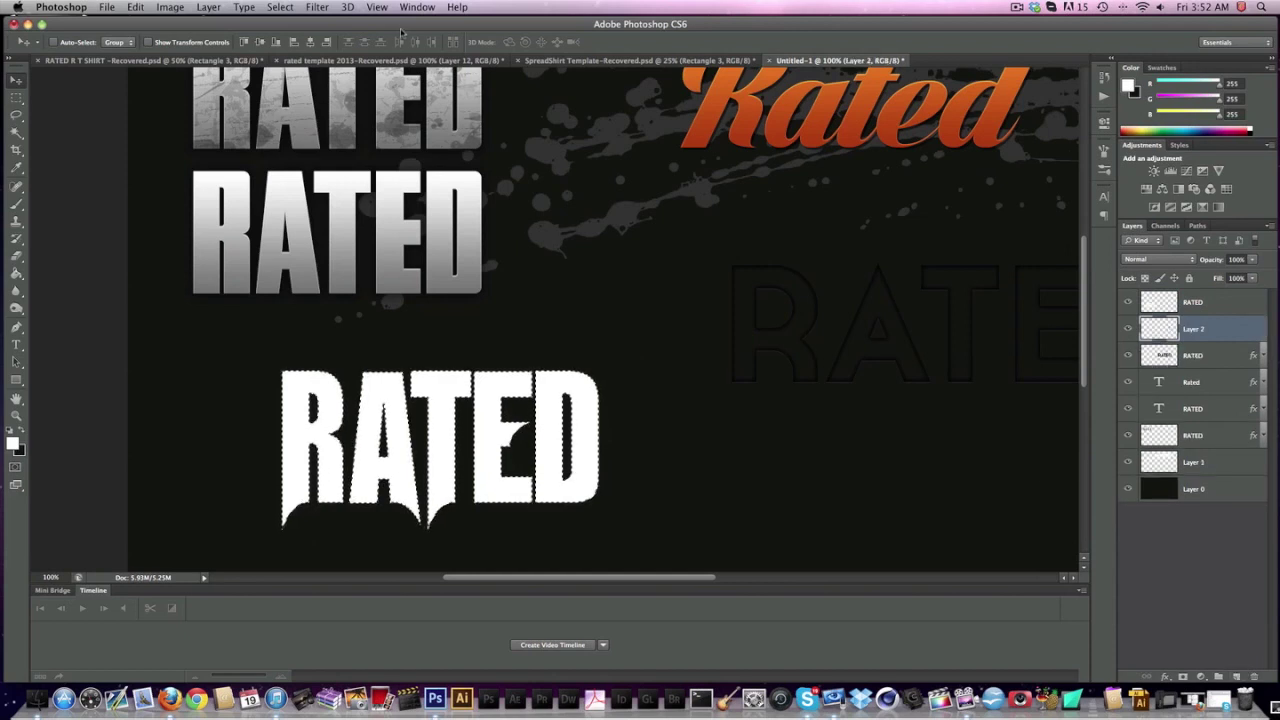
left_click(283, 7)
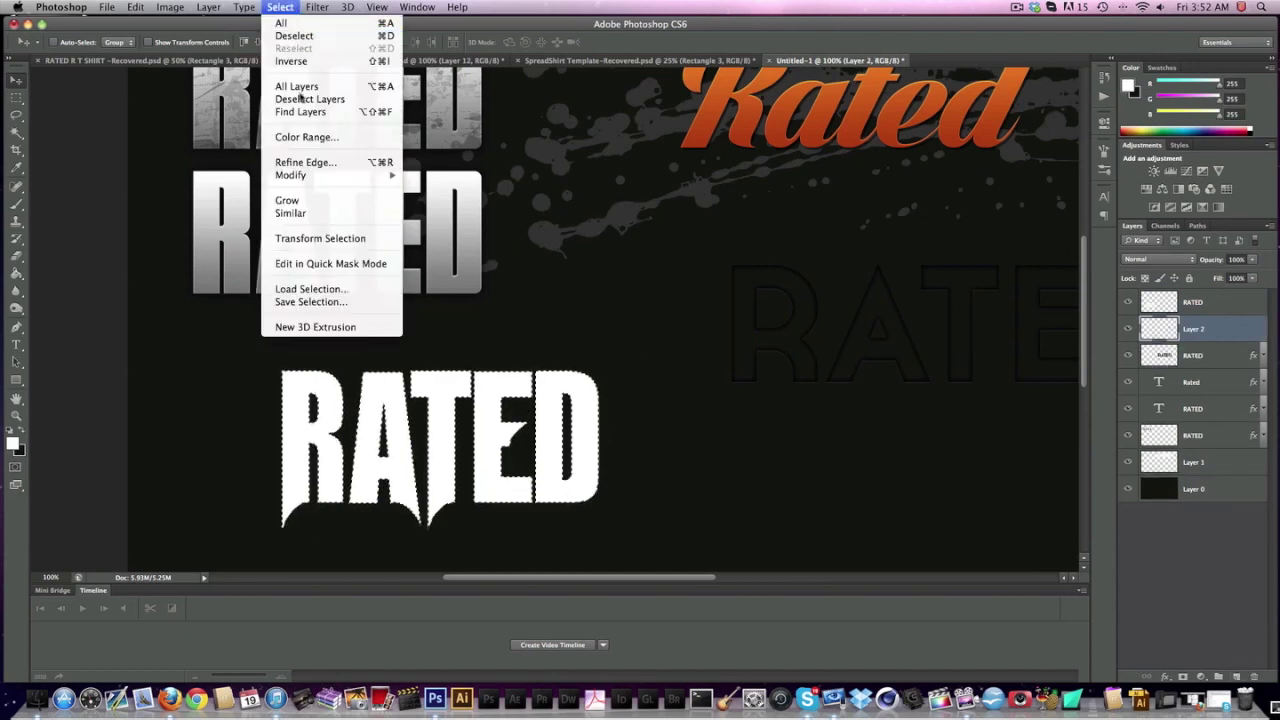
mouse_move(360, 177)
left_click(433, 200)
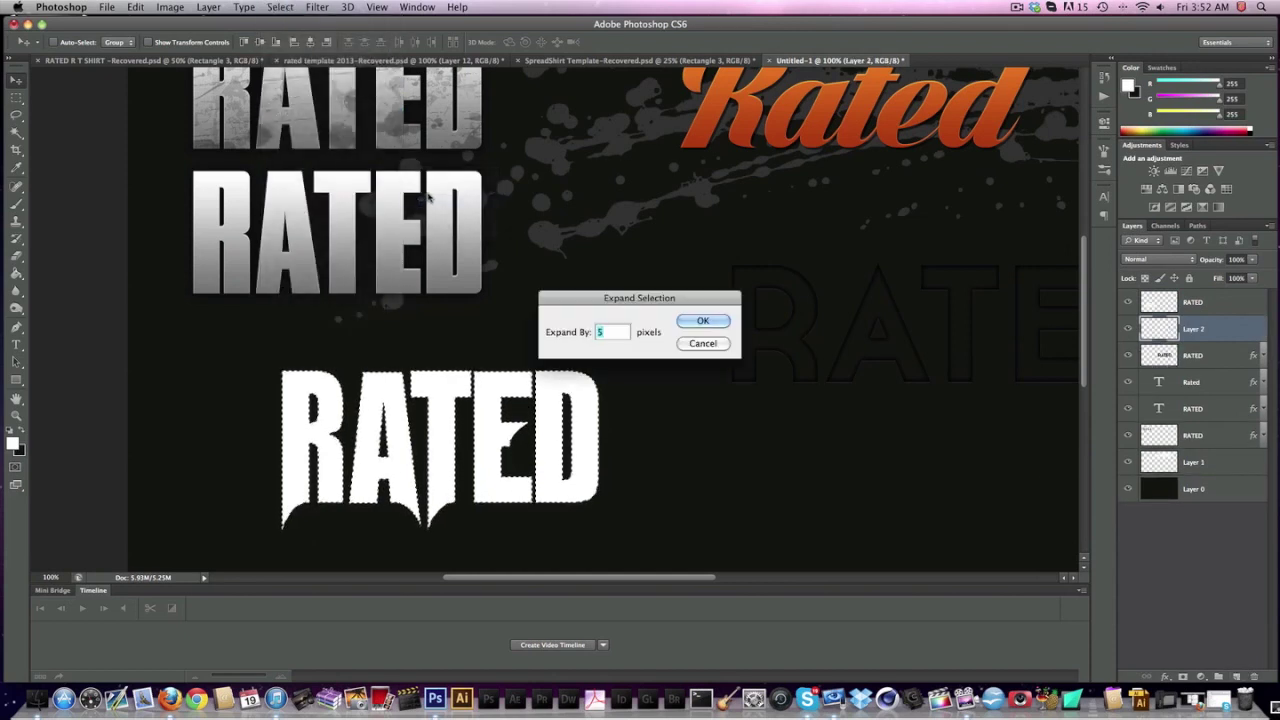
type("10")
key("Return")
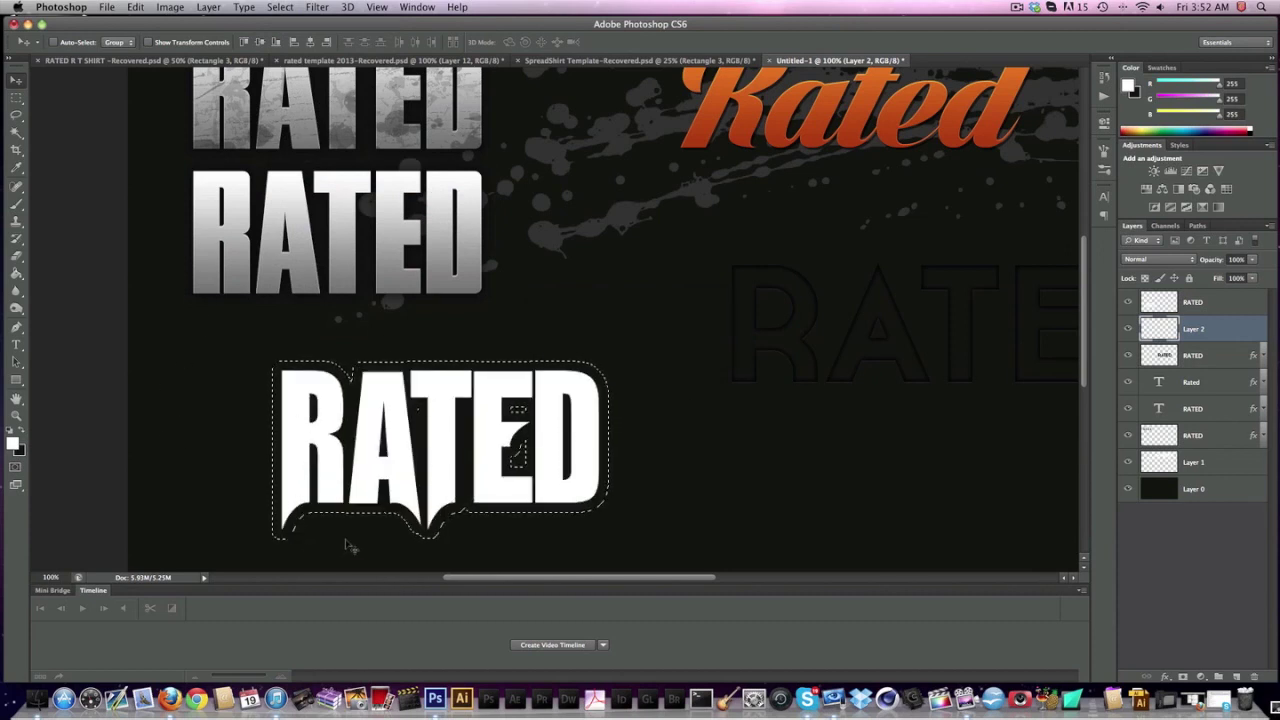
key("super+d")
key("BackSpace")
- Apply a 3 px outside stroke in orange-red to the spiked RATED lettering
left_click(1207, 311)
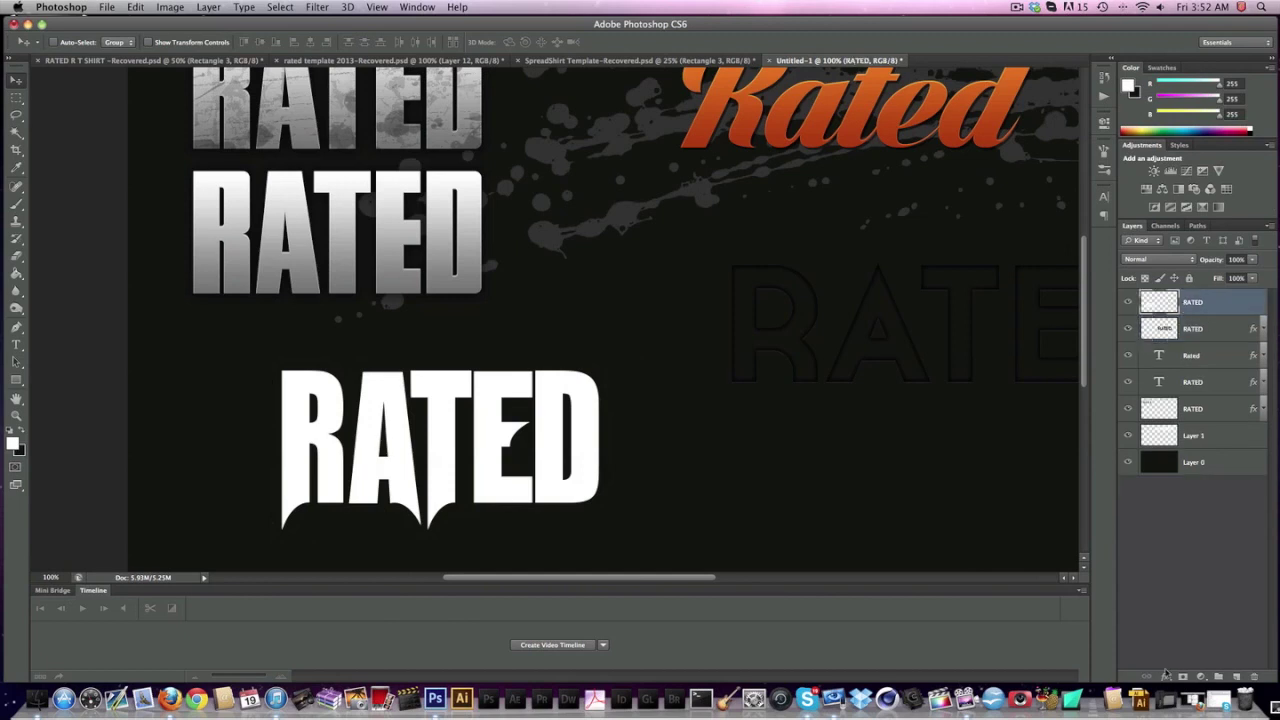
left_click(1165, 676)
left_click(1155, 582)
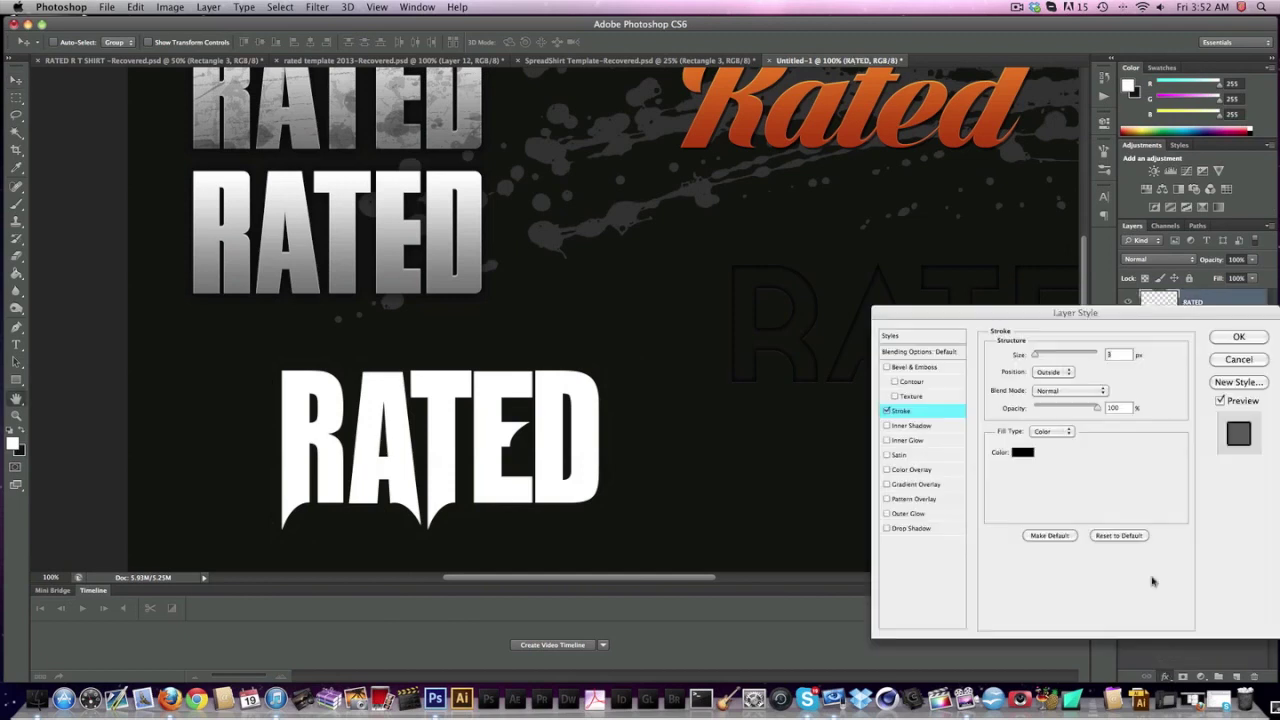
left_click(1021, 453)
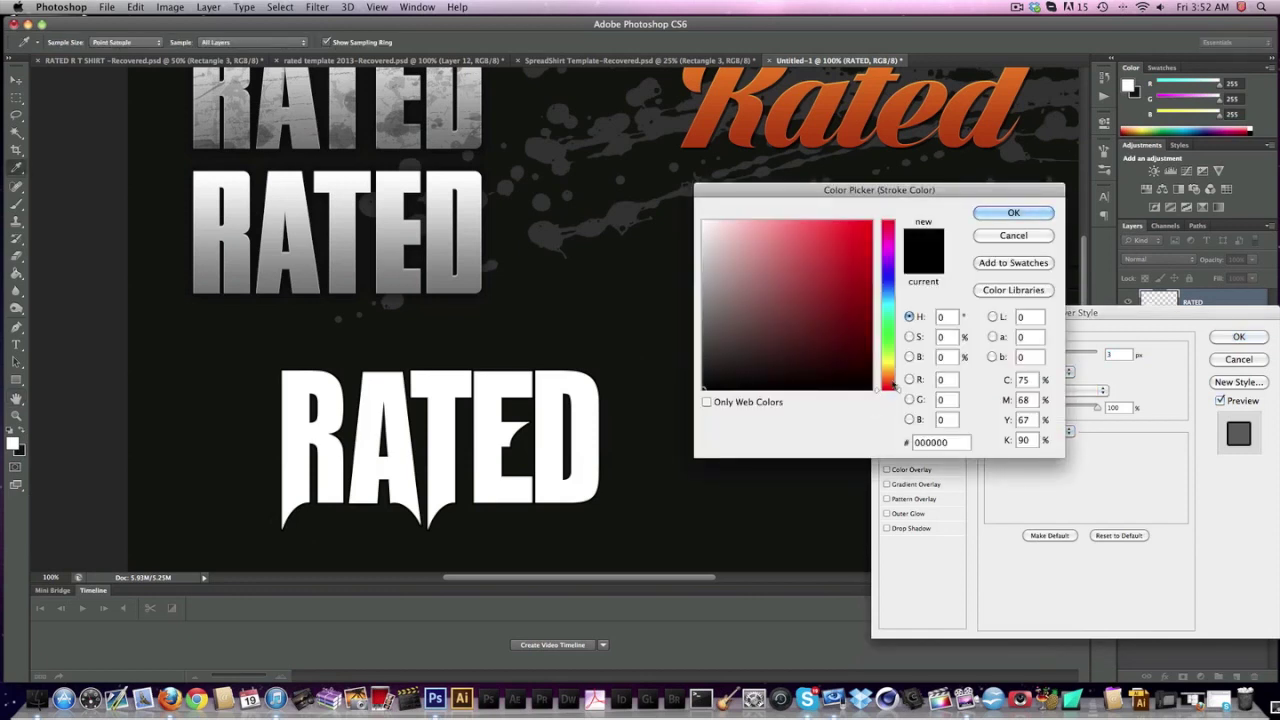
left_click_drag(895, 388, 895, 380)
left_click(871, 221)
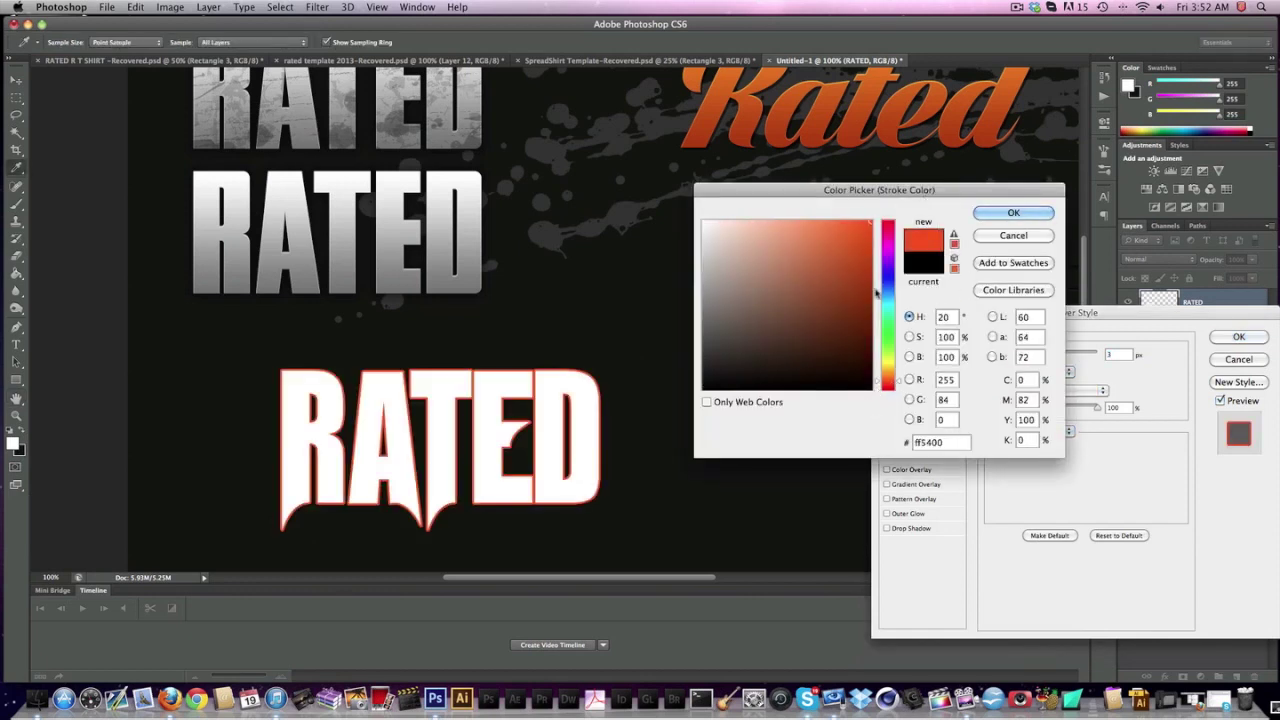
left_click(1013, 212)
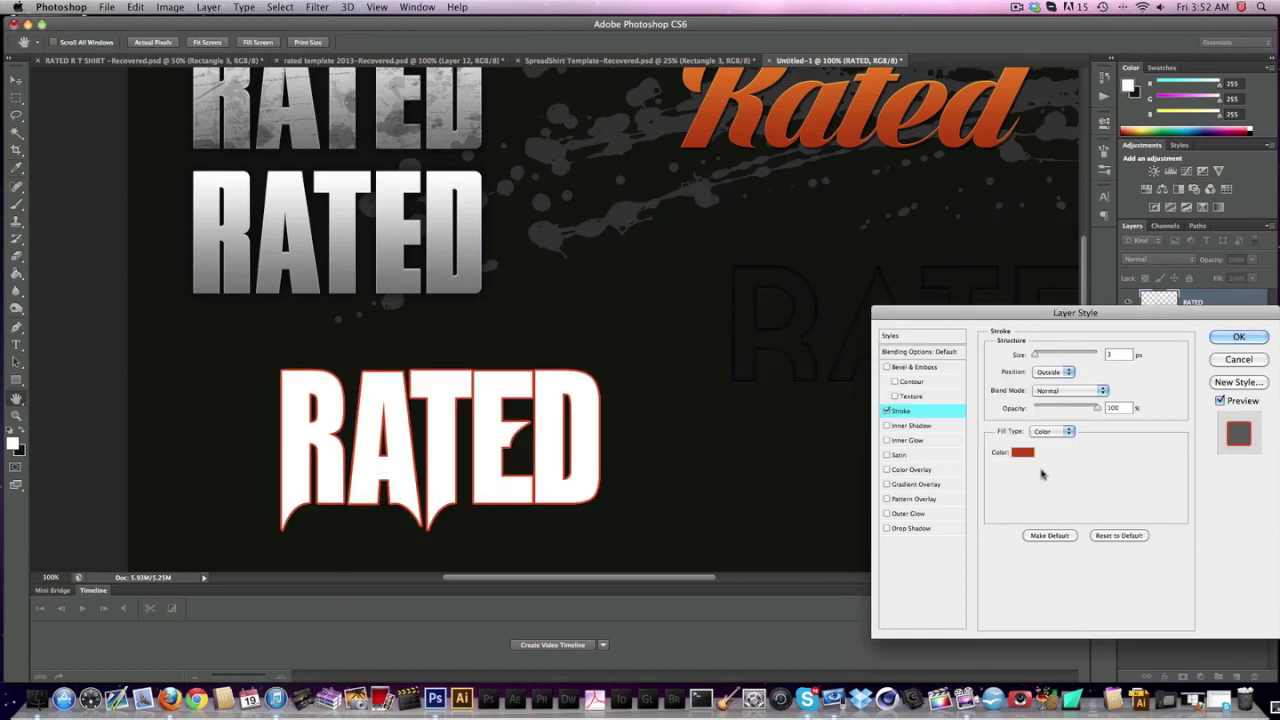
left_click(1230, 339)
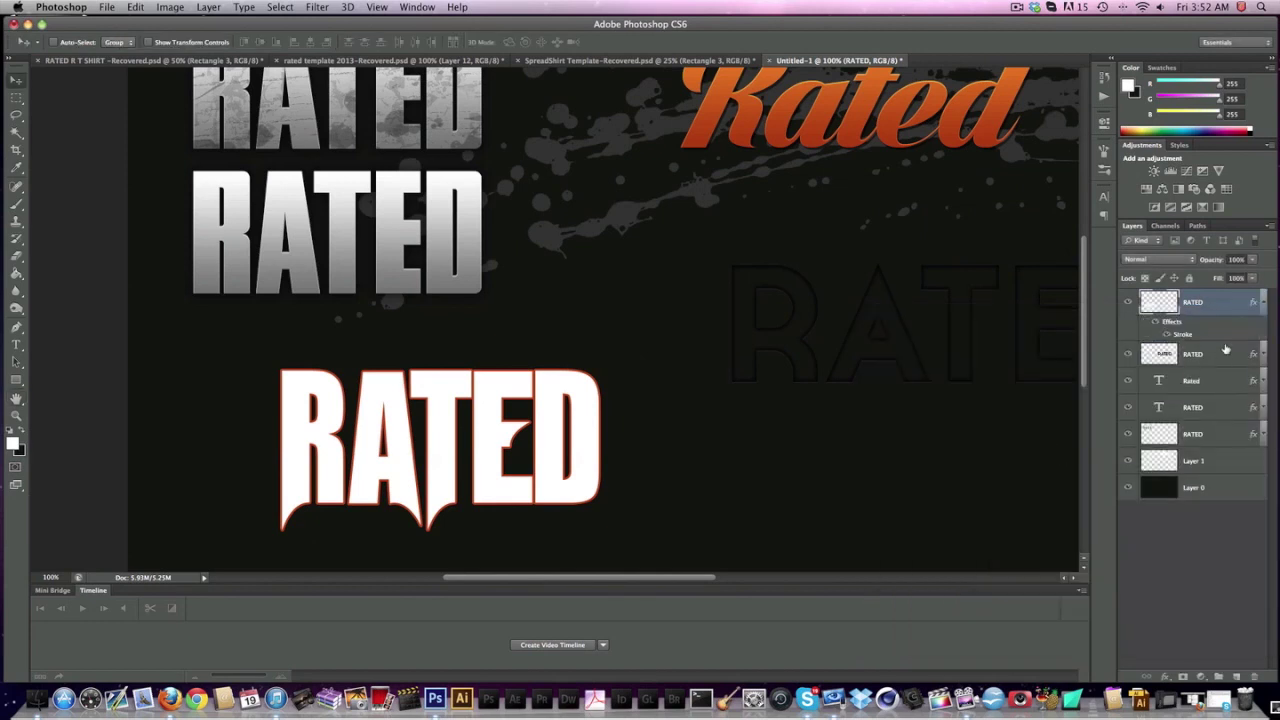
- Add a new layer above the spiked RATED lettering and clip it to the lettering
key("p")
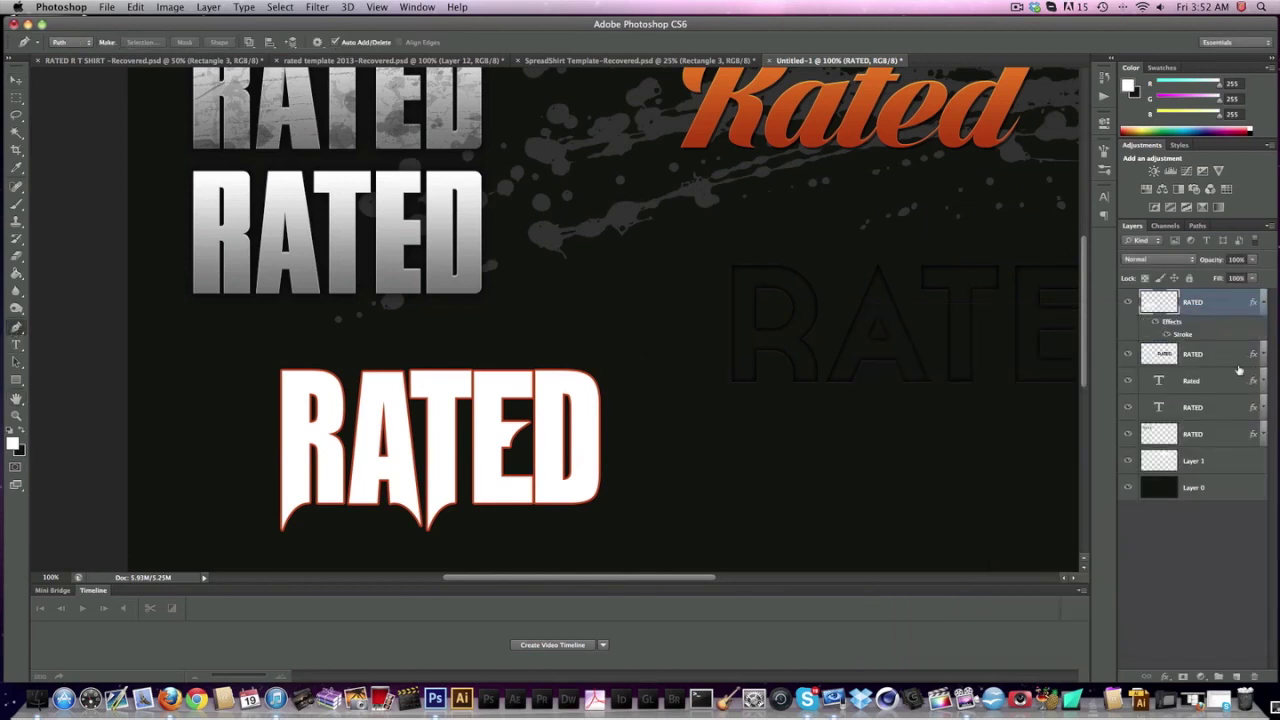
scroll(1222, 680, "up", 1)
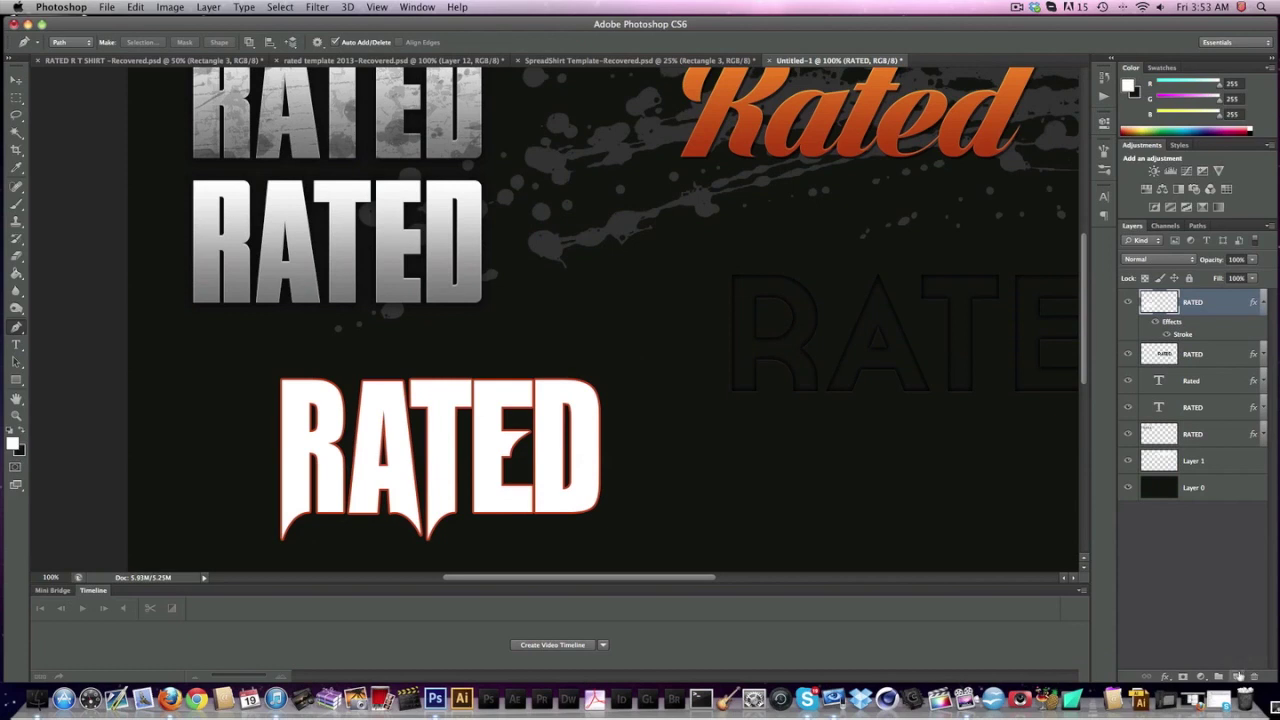
left_click(1238, 676)
left_click(1233, 316, "alt")
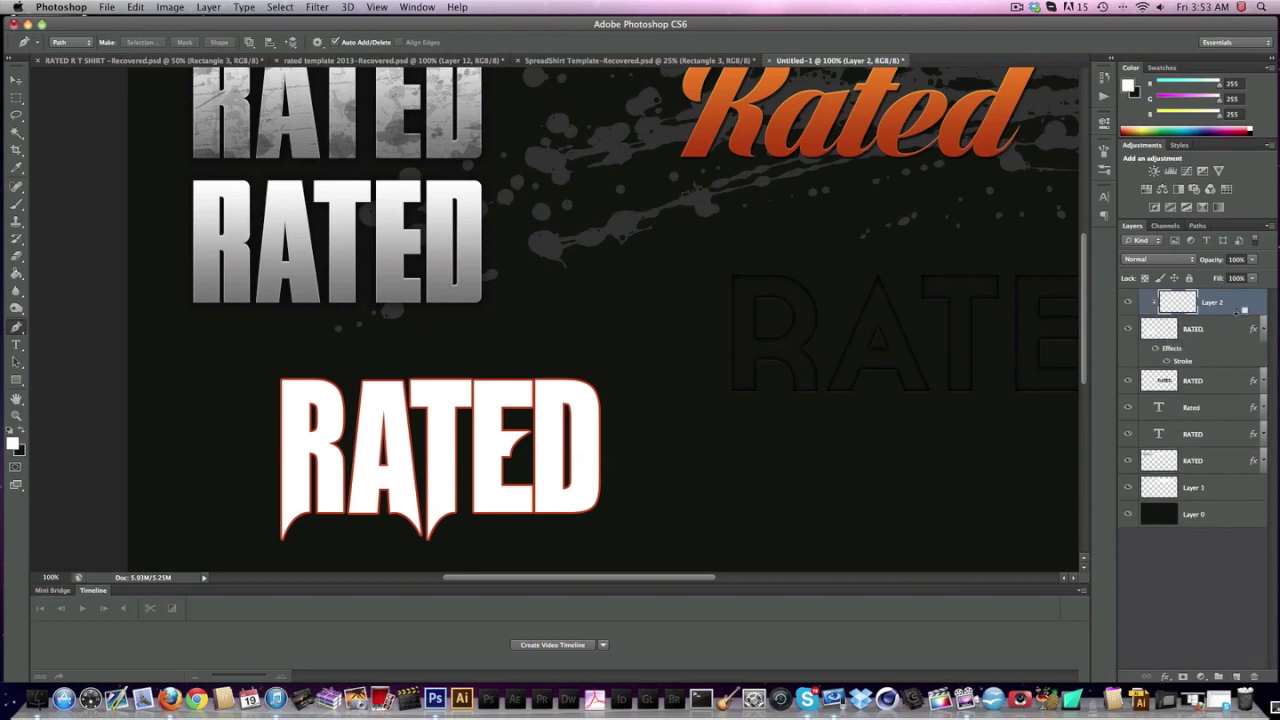
- Draw a closed Pen path with a curved lower edge over the upper half of the letters, fill it with black and delete the path
left_click(252, 471)
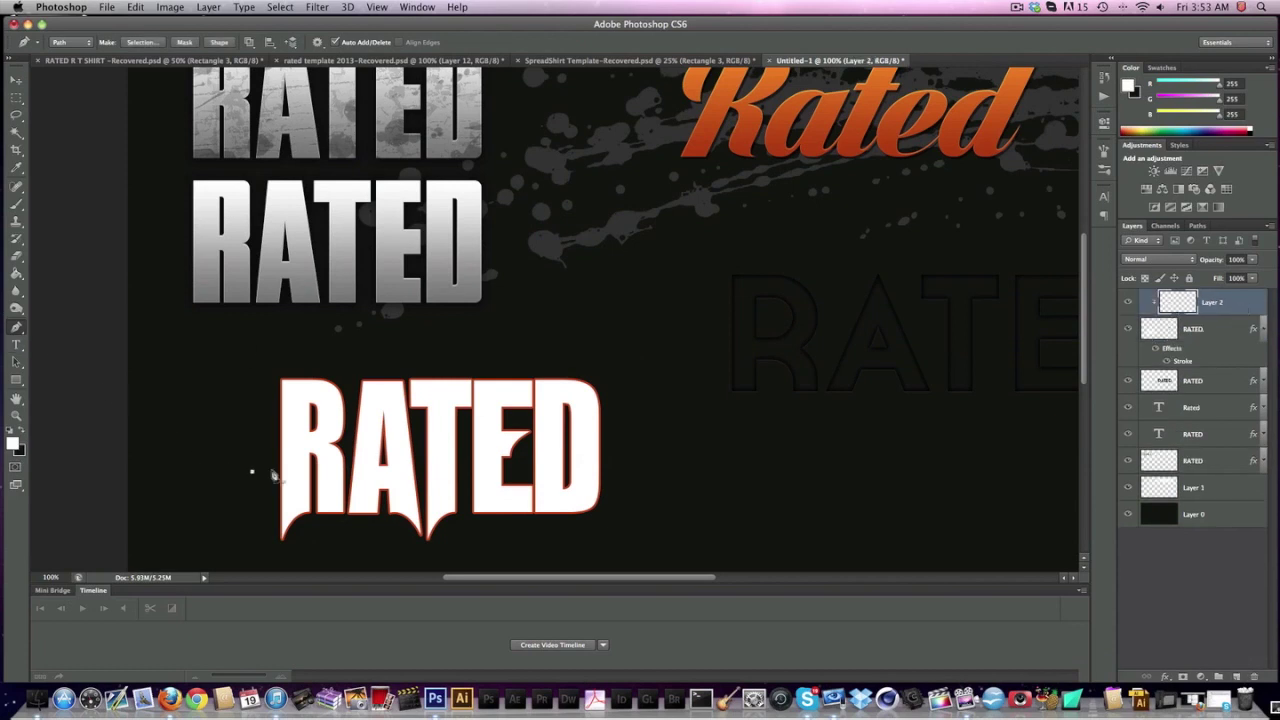
left_click_drag(677, 443, 976, 418)
left_click_drag(623, 313, 173, 303)
left_click(251, 473)
right_click(541, 473)
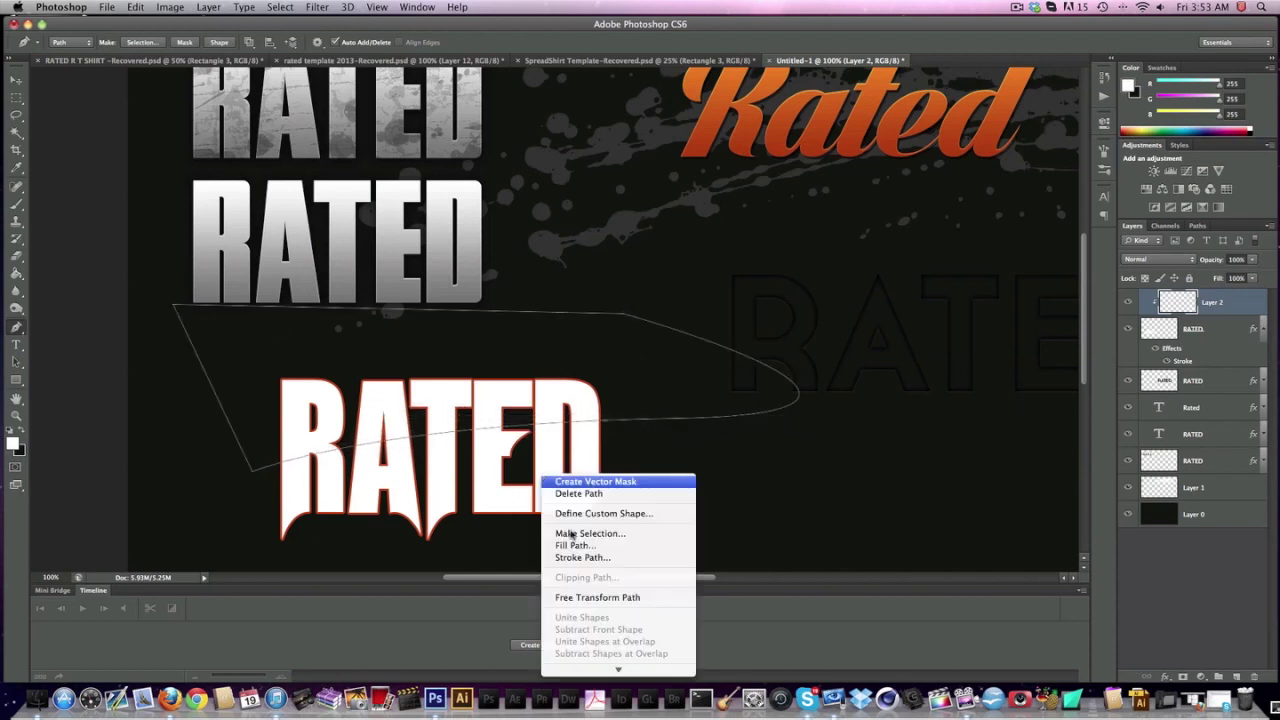
left_click(570, 547)
key("Return")
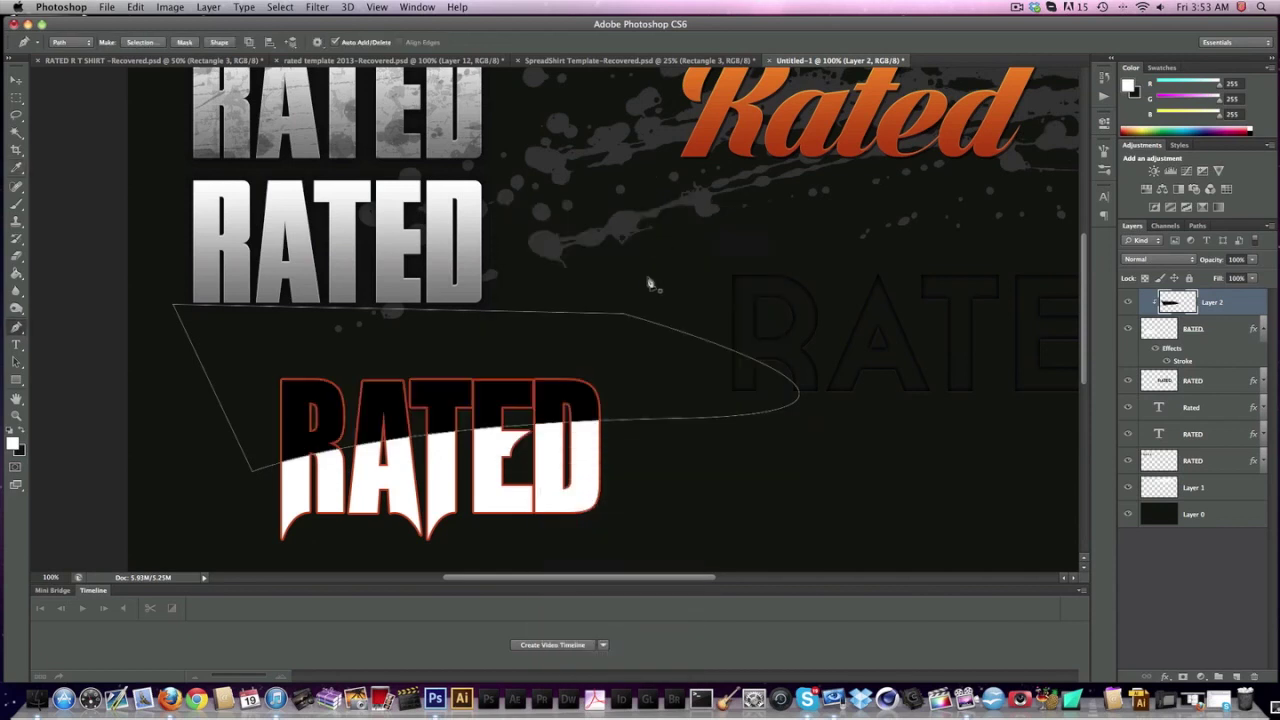
right_click(589, 459)
left_click(626, 477)
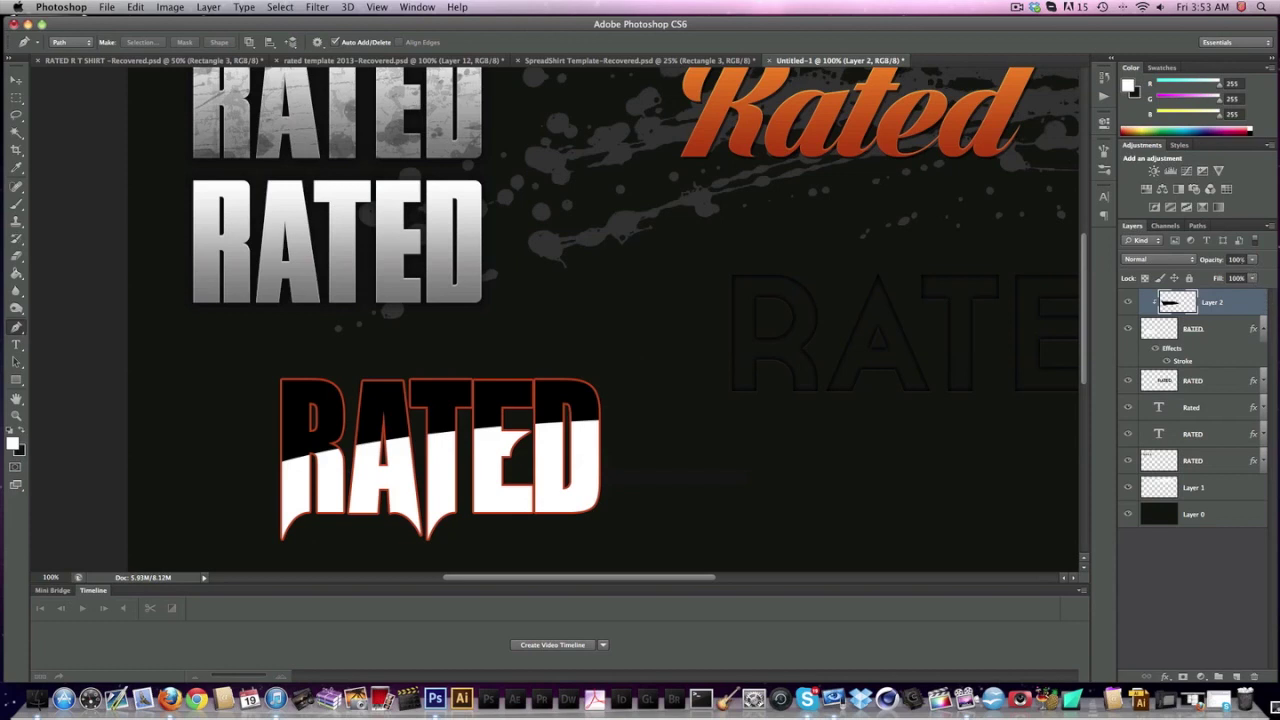
- Set the black shading layer's opacity to 20% and merge it down into the spiked RATED lettering
type("20")
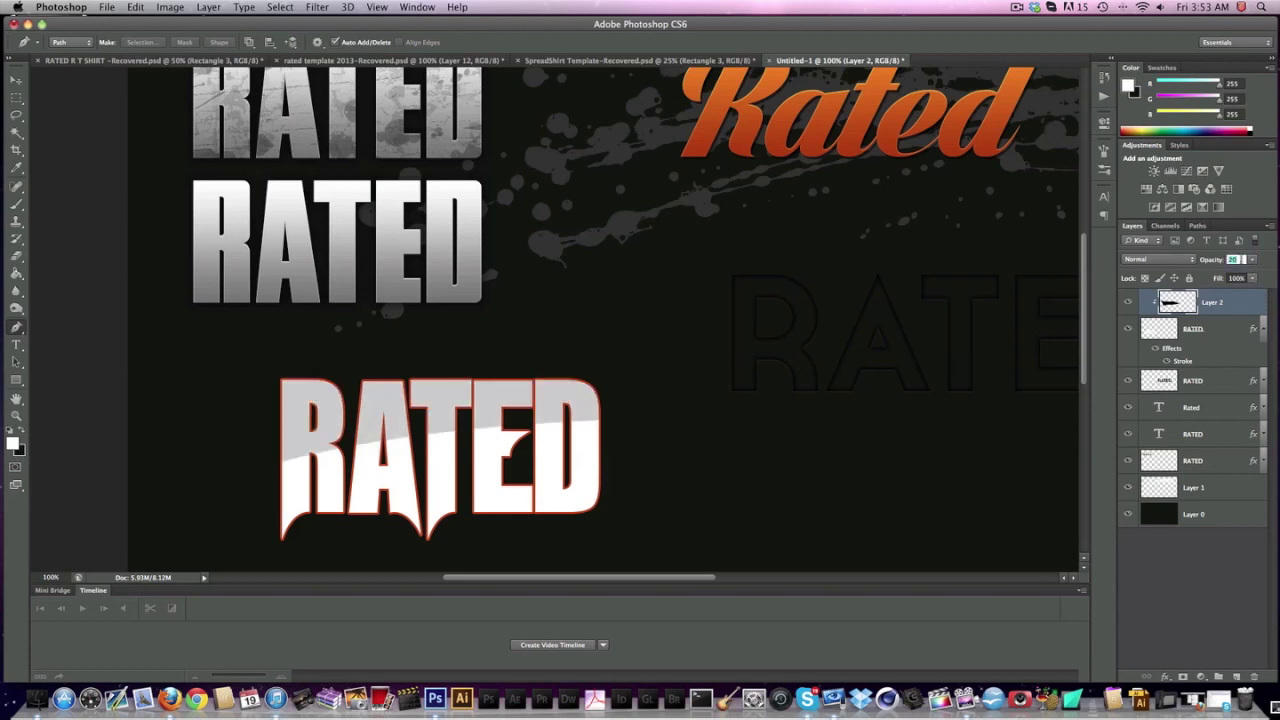
right_click(1213, 305)
left_click(1127, 496)
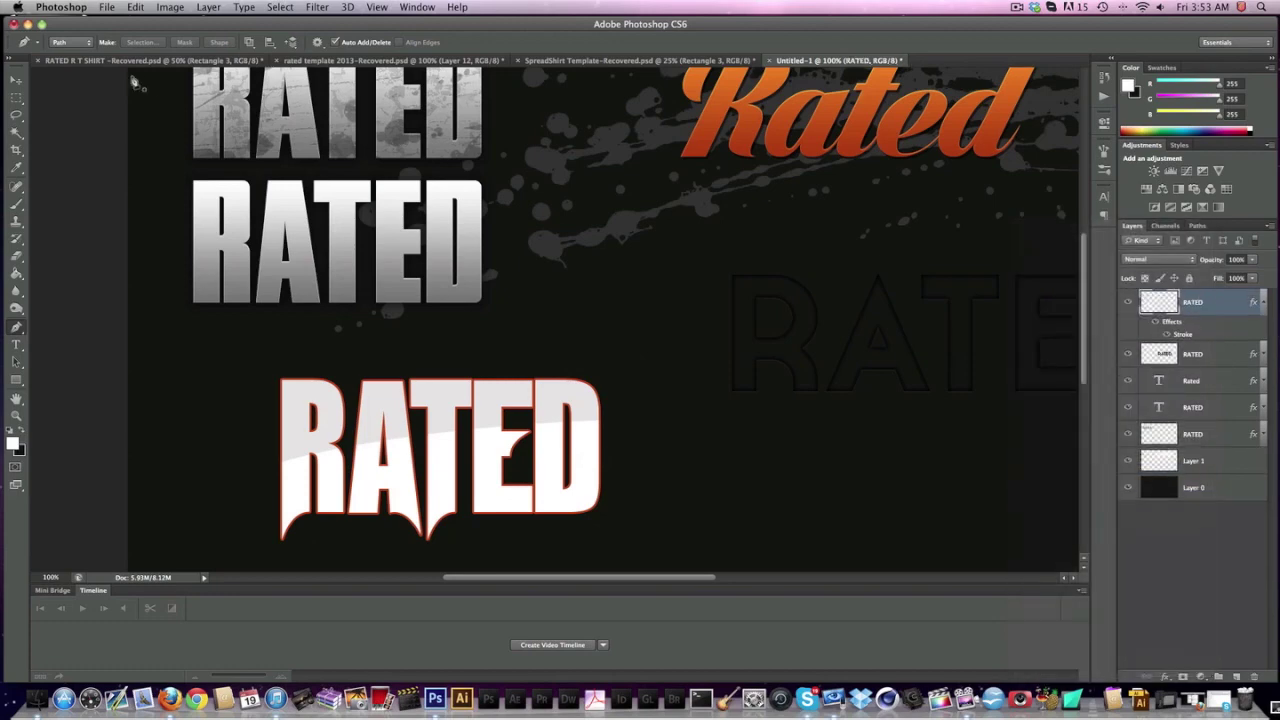
- Select every layer above the dark background and move all the designs together slightly down and to the right
left_click(12, 82)
scroll(118, 127, "up", 2)
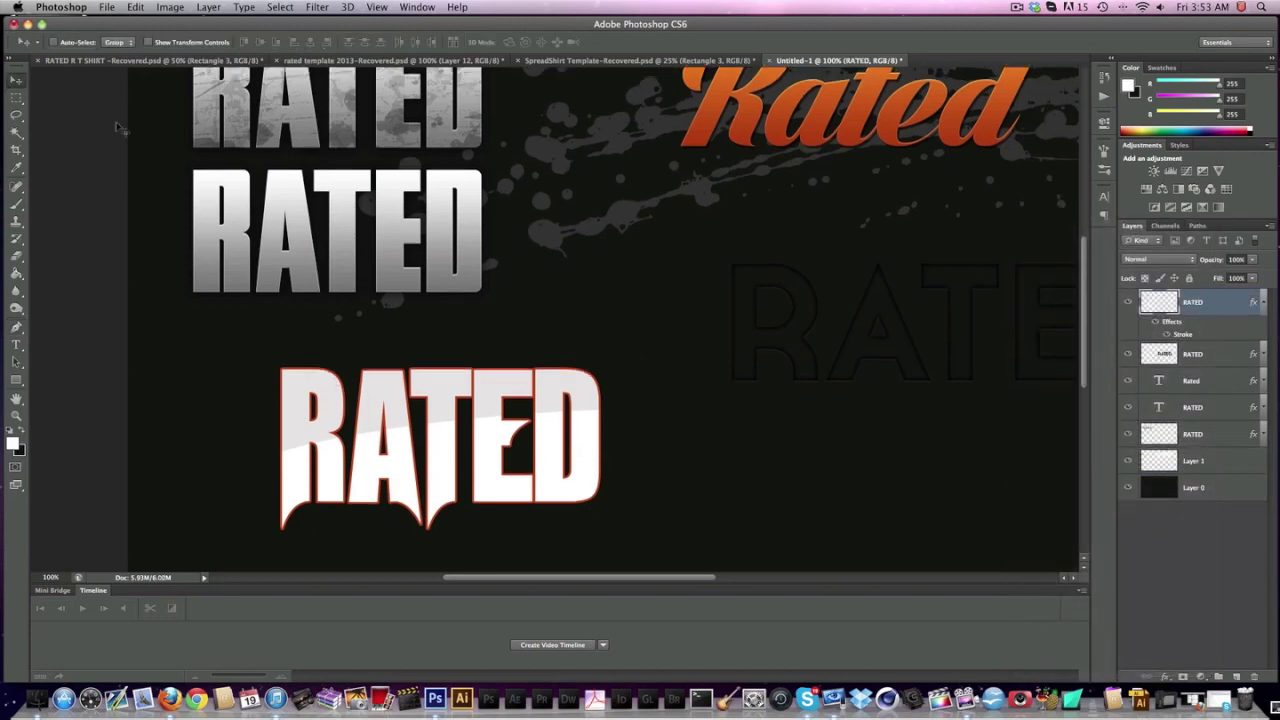
scroll(118, 127, "down", 1)
scroll(118, 127, "right", 5)
scroll(118, 127, "up", 3)
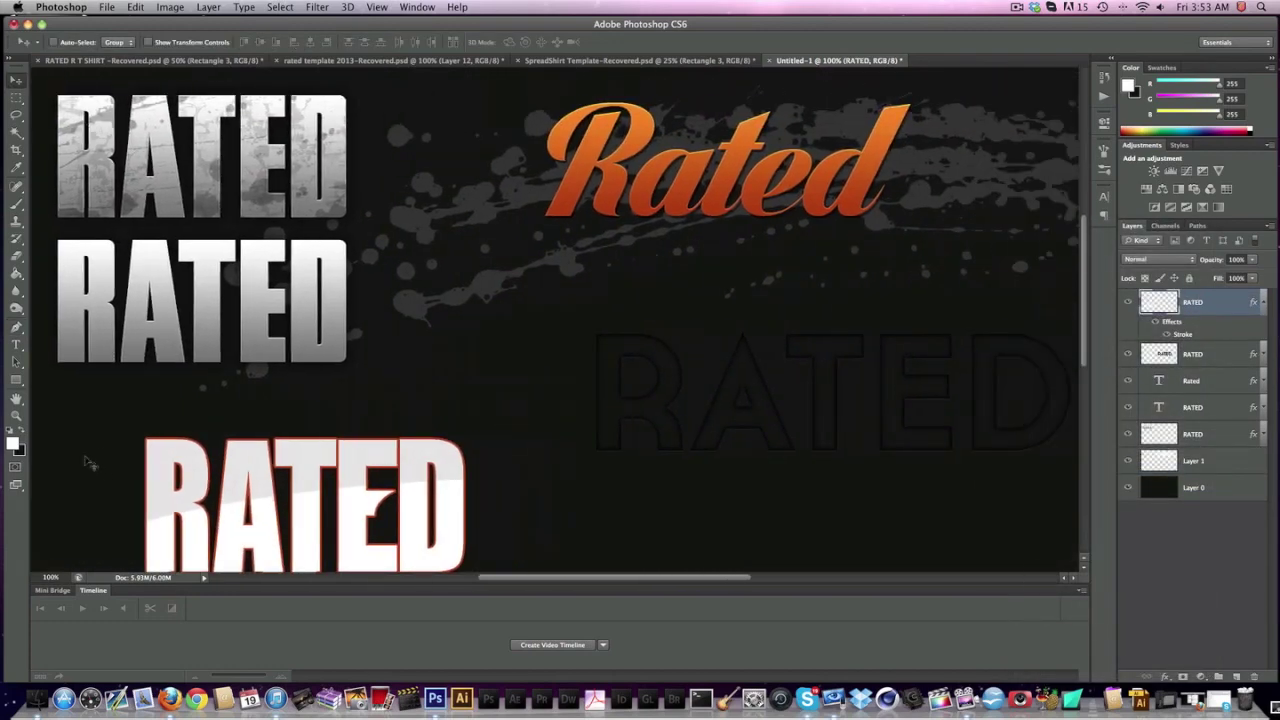
left_click(50, 577)
key("Return")
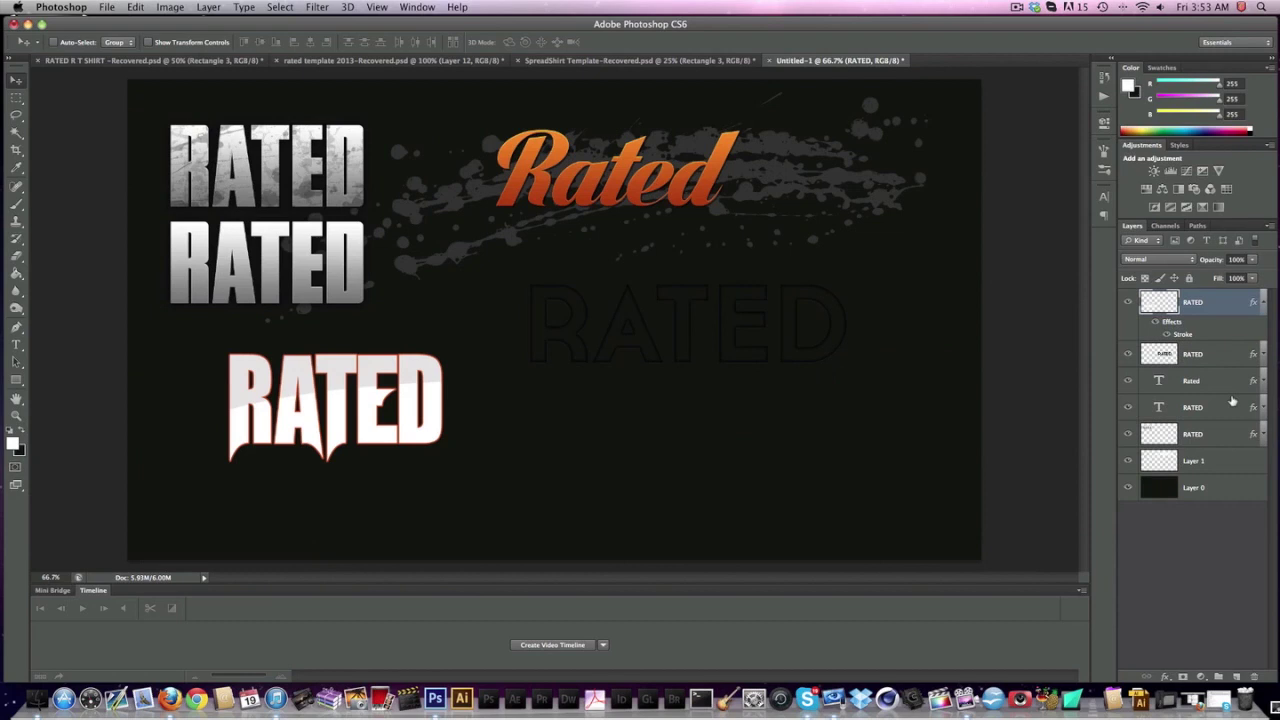
left_click(1263, 302)
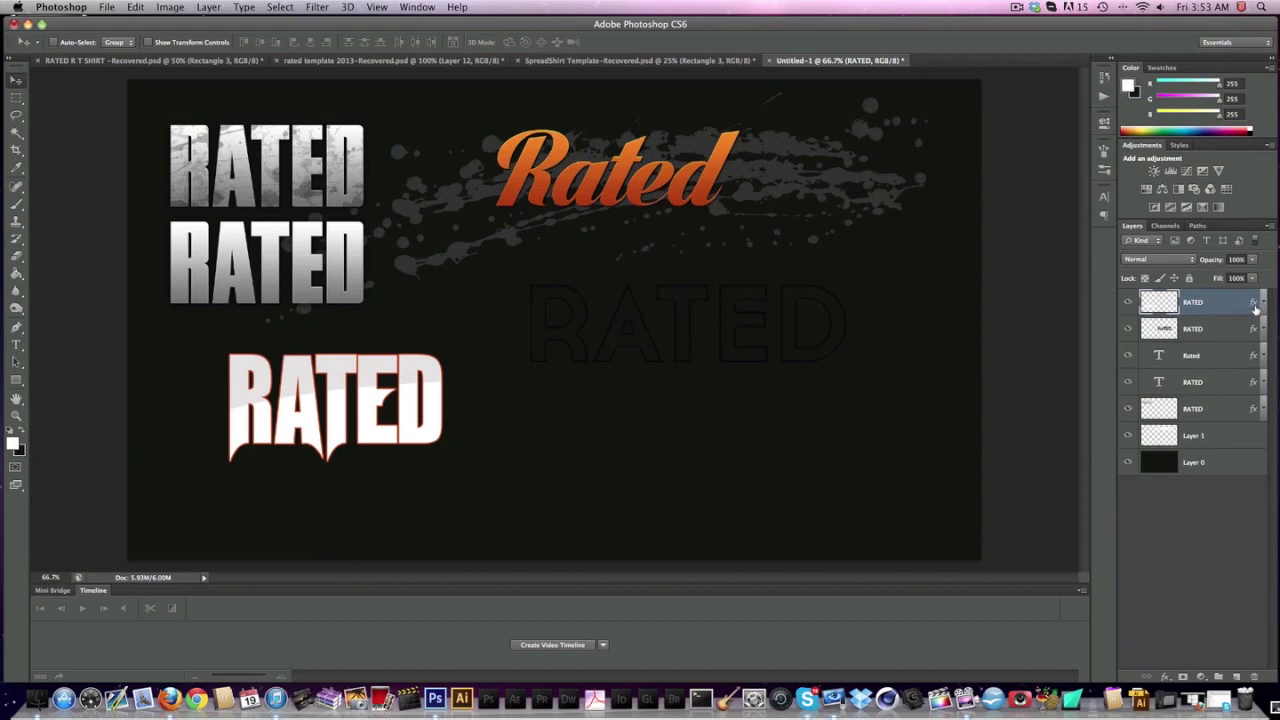
left_click(1200, 430, "shift")
left_click_drag(467, 257, 493, 288)
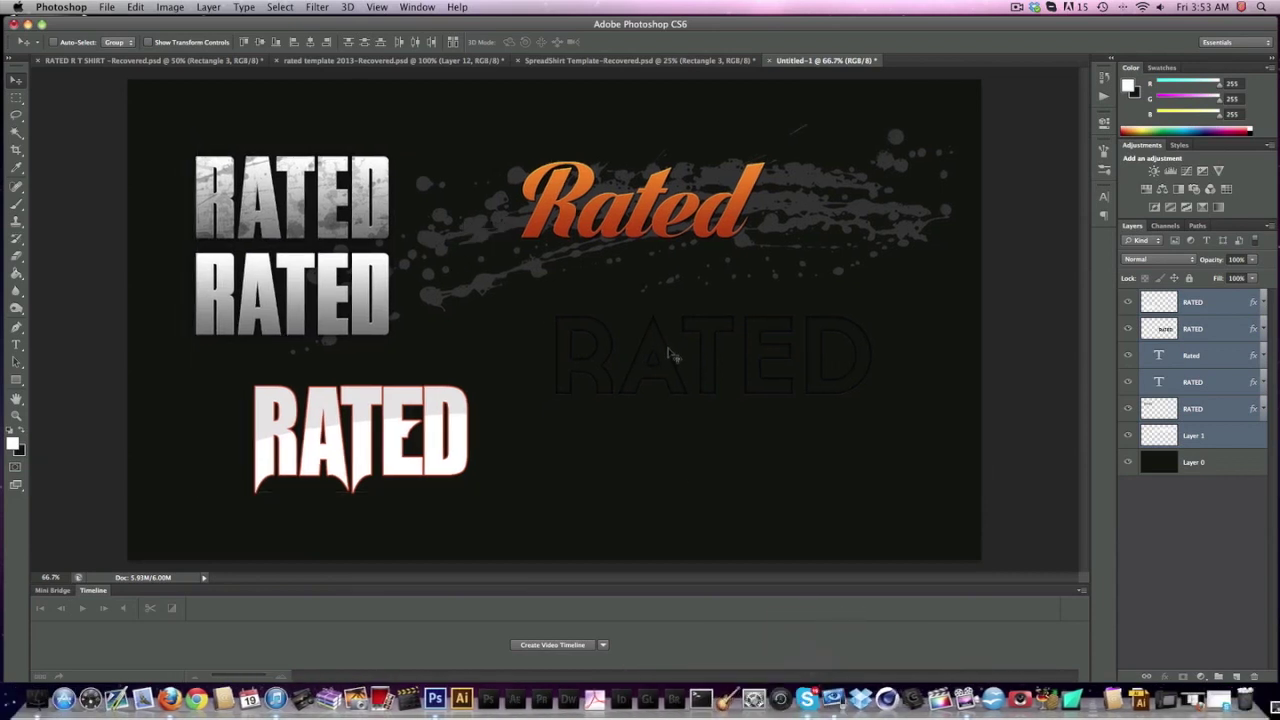
left_click(790, 690)
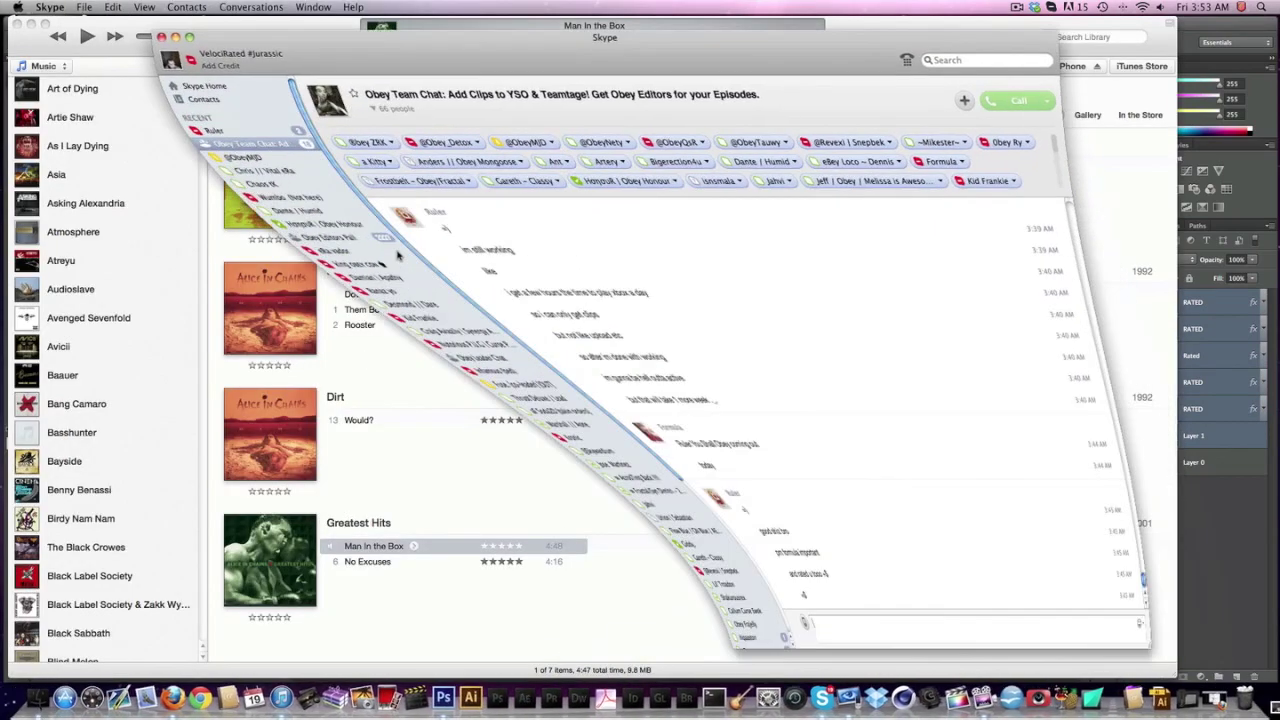
left_click(225, 130)
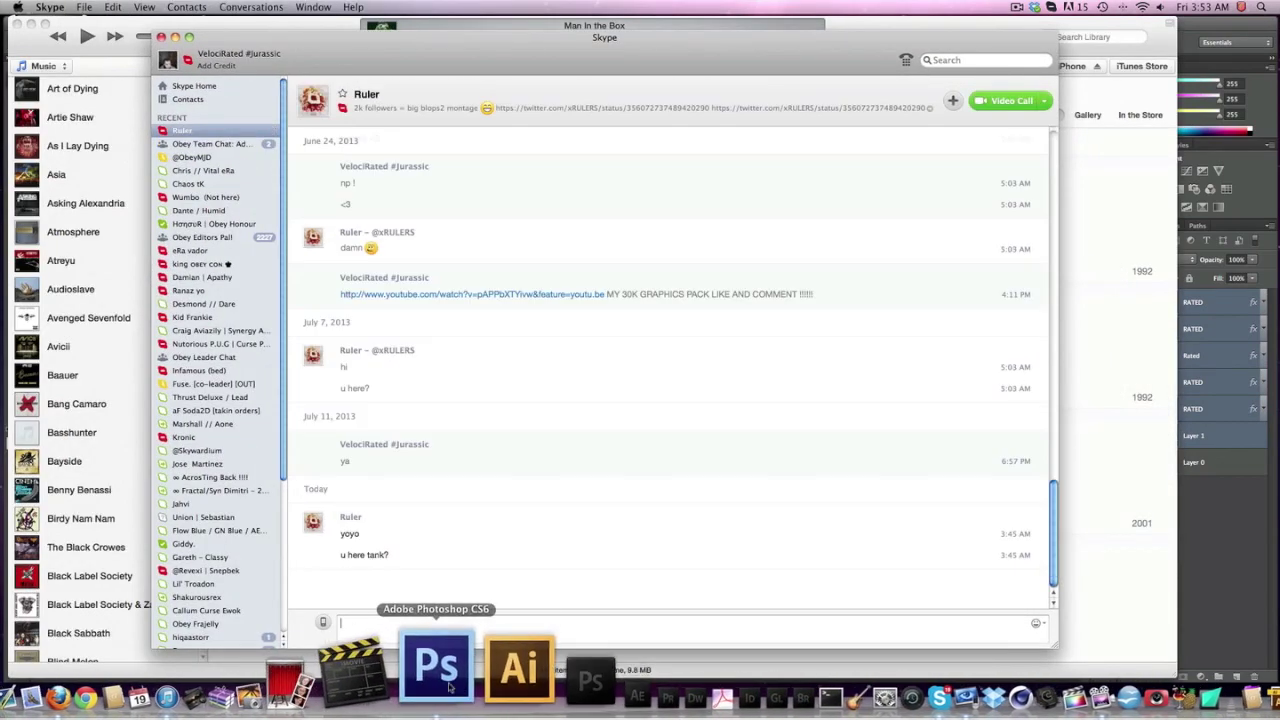
left_click(449, 688)
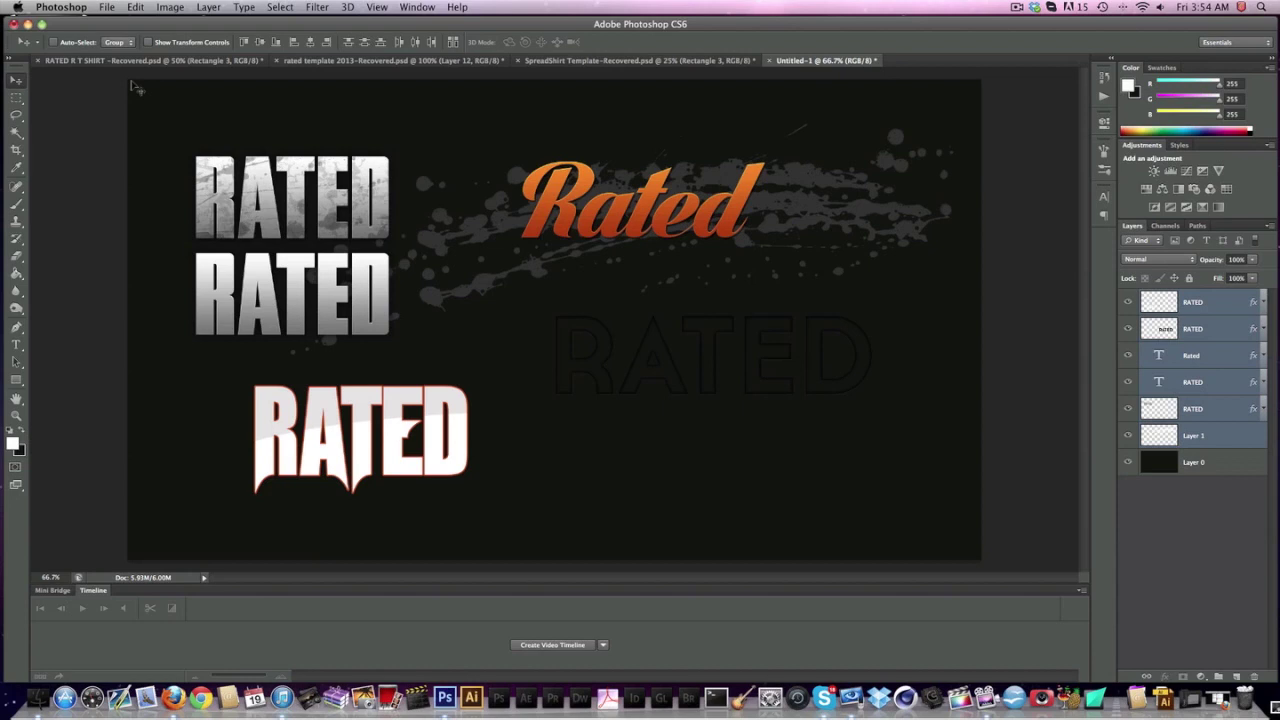
left_click(1016, 8)
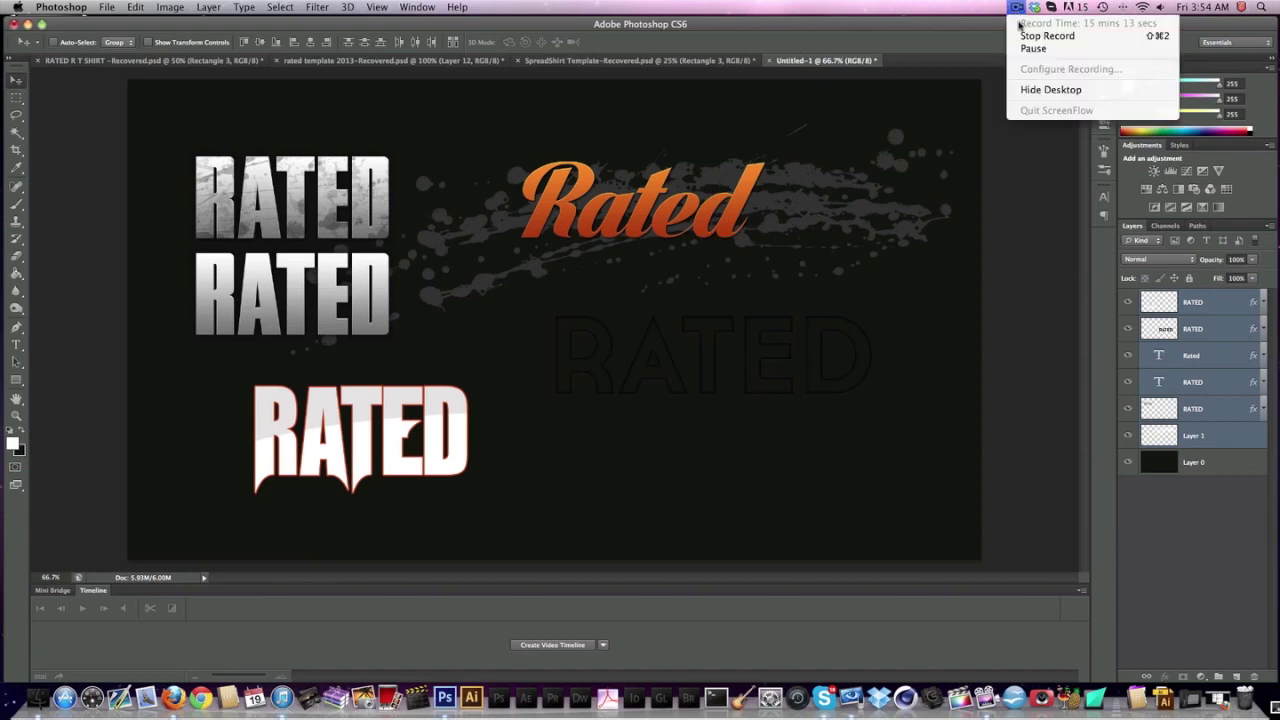